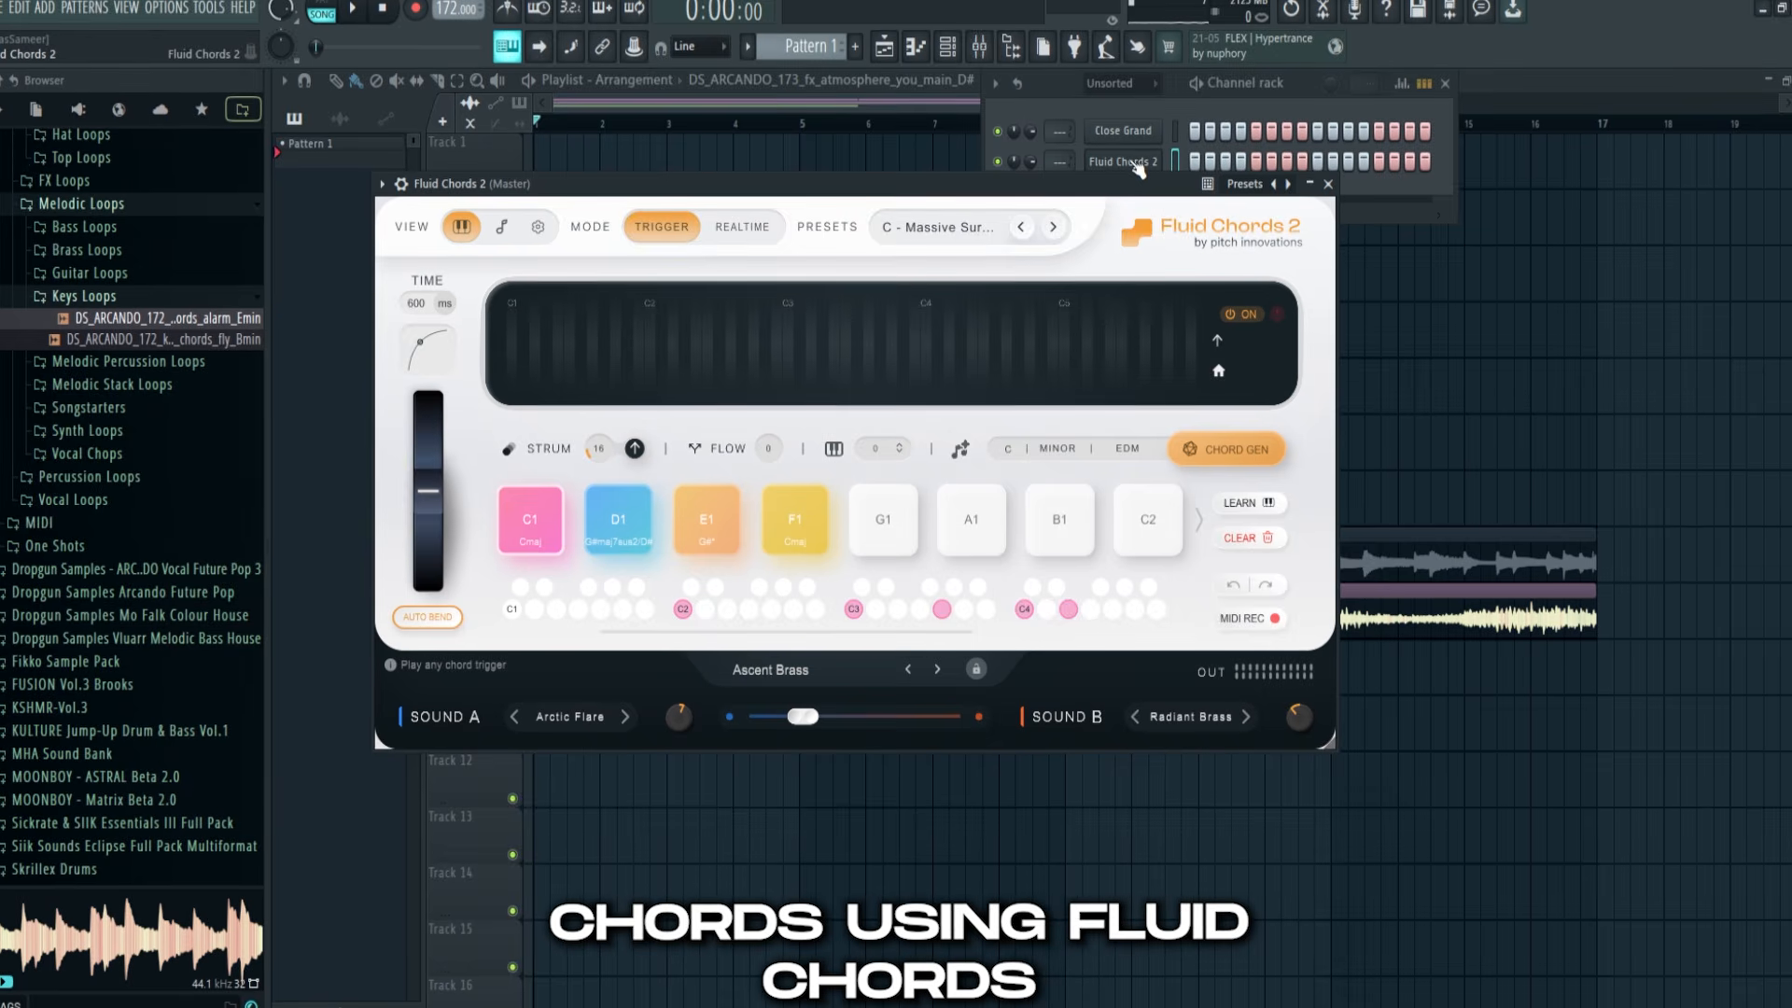
Generate E minor EDM chords in Fluid Chords 2 and sequence their trigger notes in its Pattern 1 piano roll
right_click(1135, 166)
click(1203, 159)
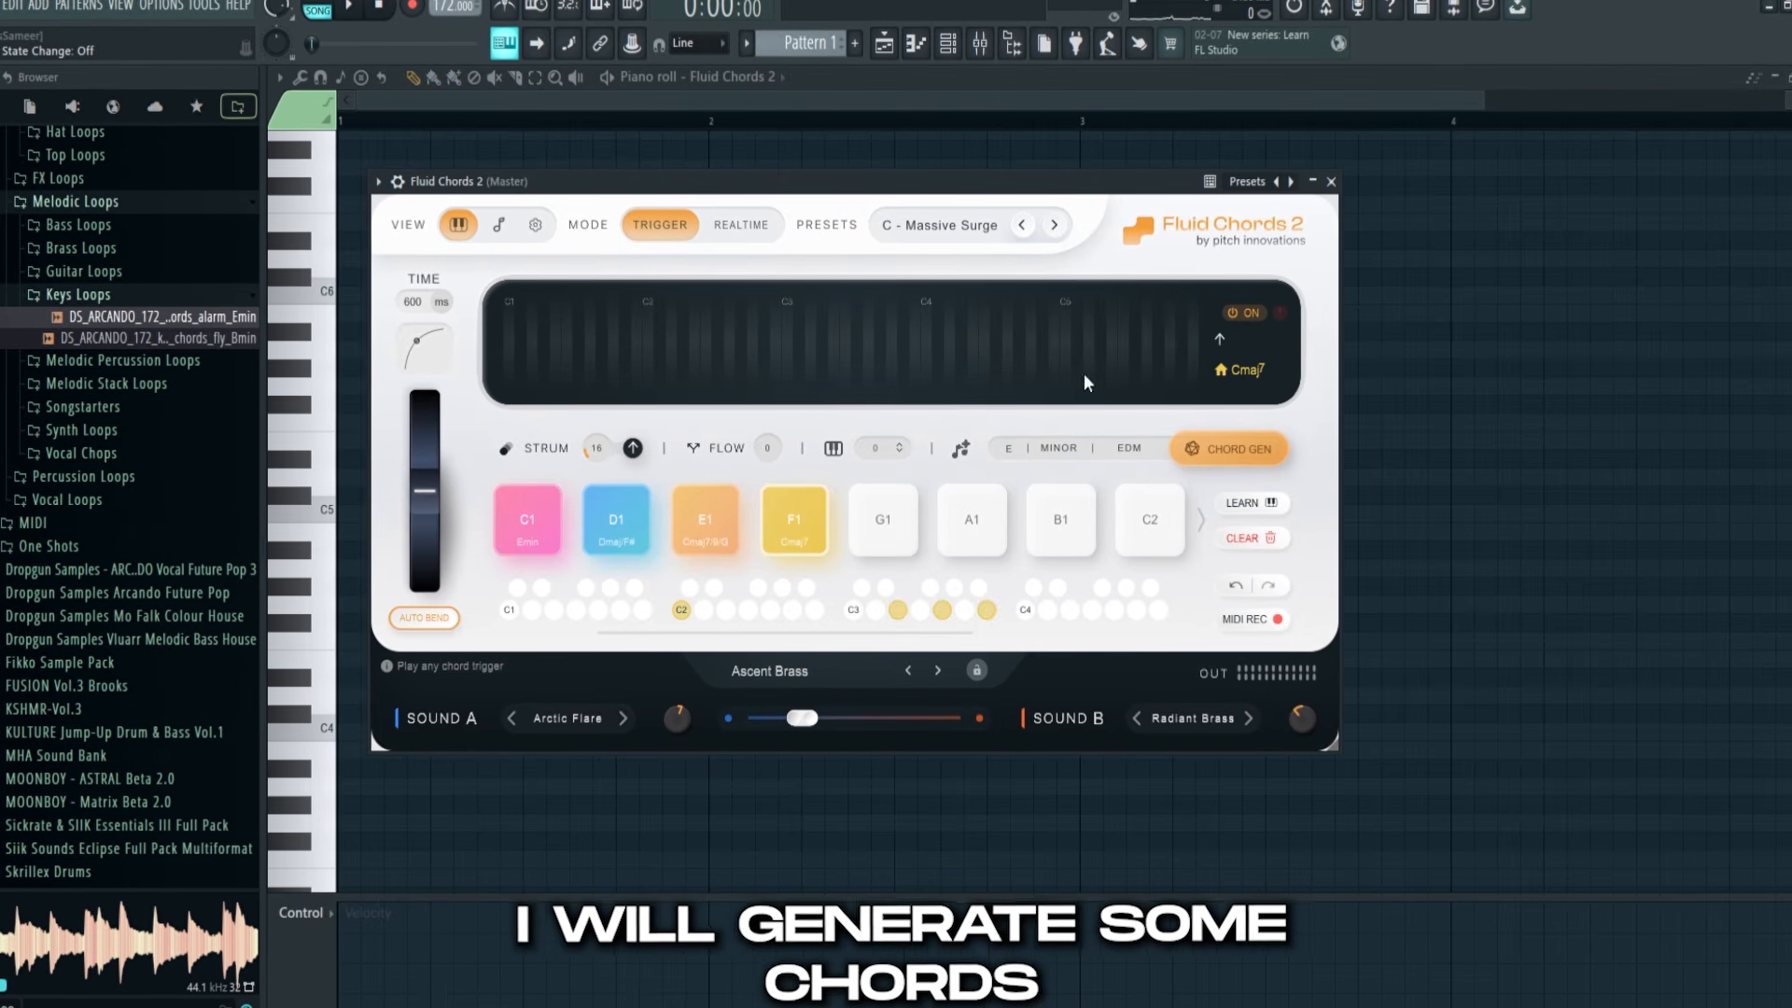
click(630, 533)
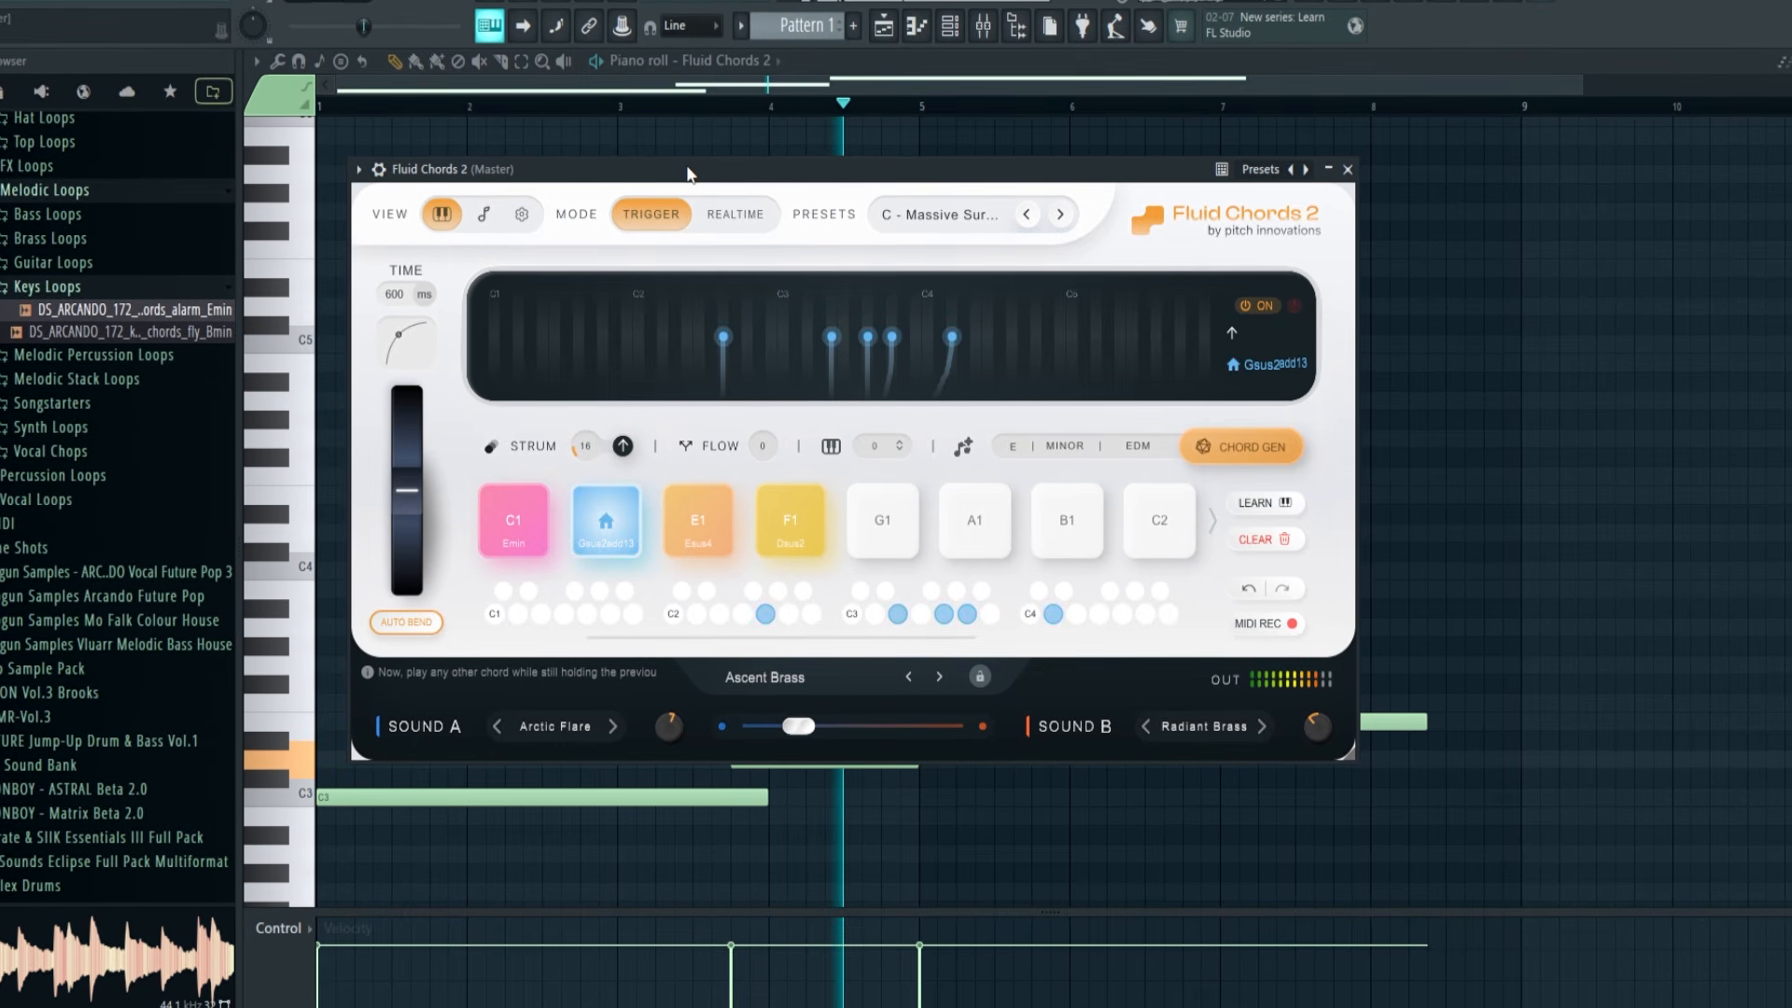
right_click(1561, 456)
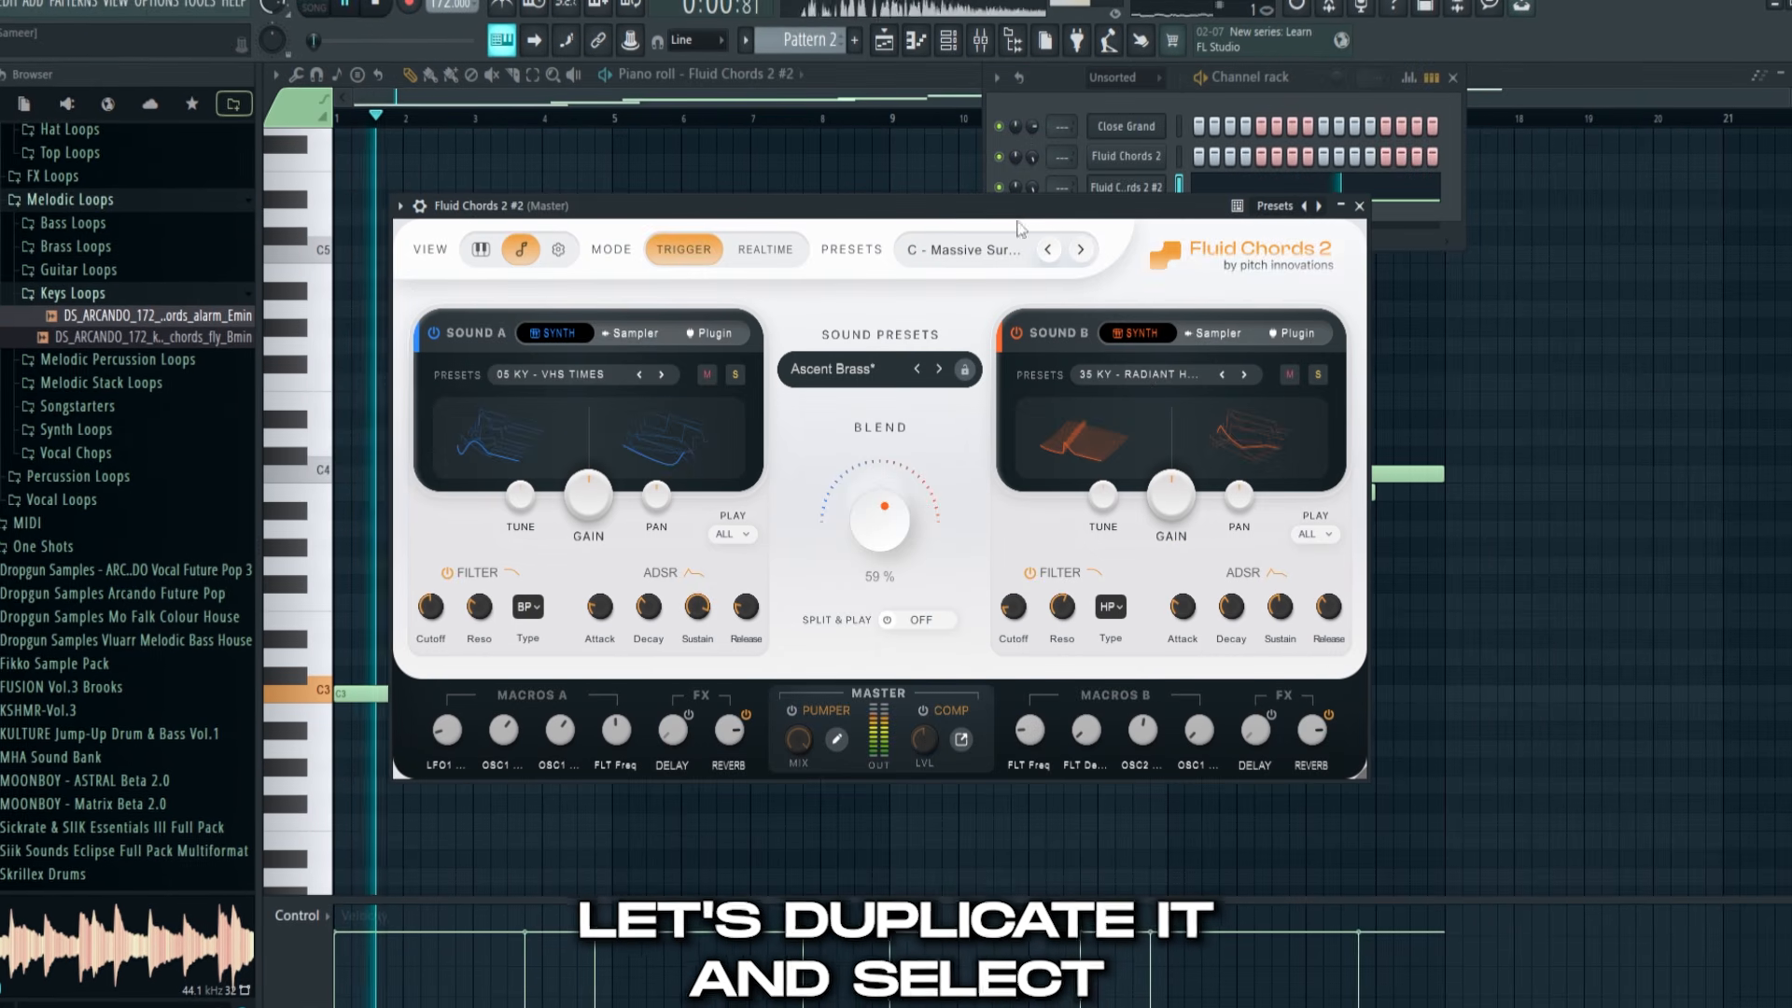
Choose a different Sound B preset in the duplicated Fluid Chords 2 and dip band 3 of its Fruity Parametric EQ 2
click(1134, 374)
click(1178, 889)
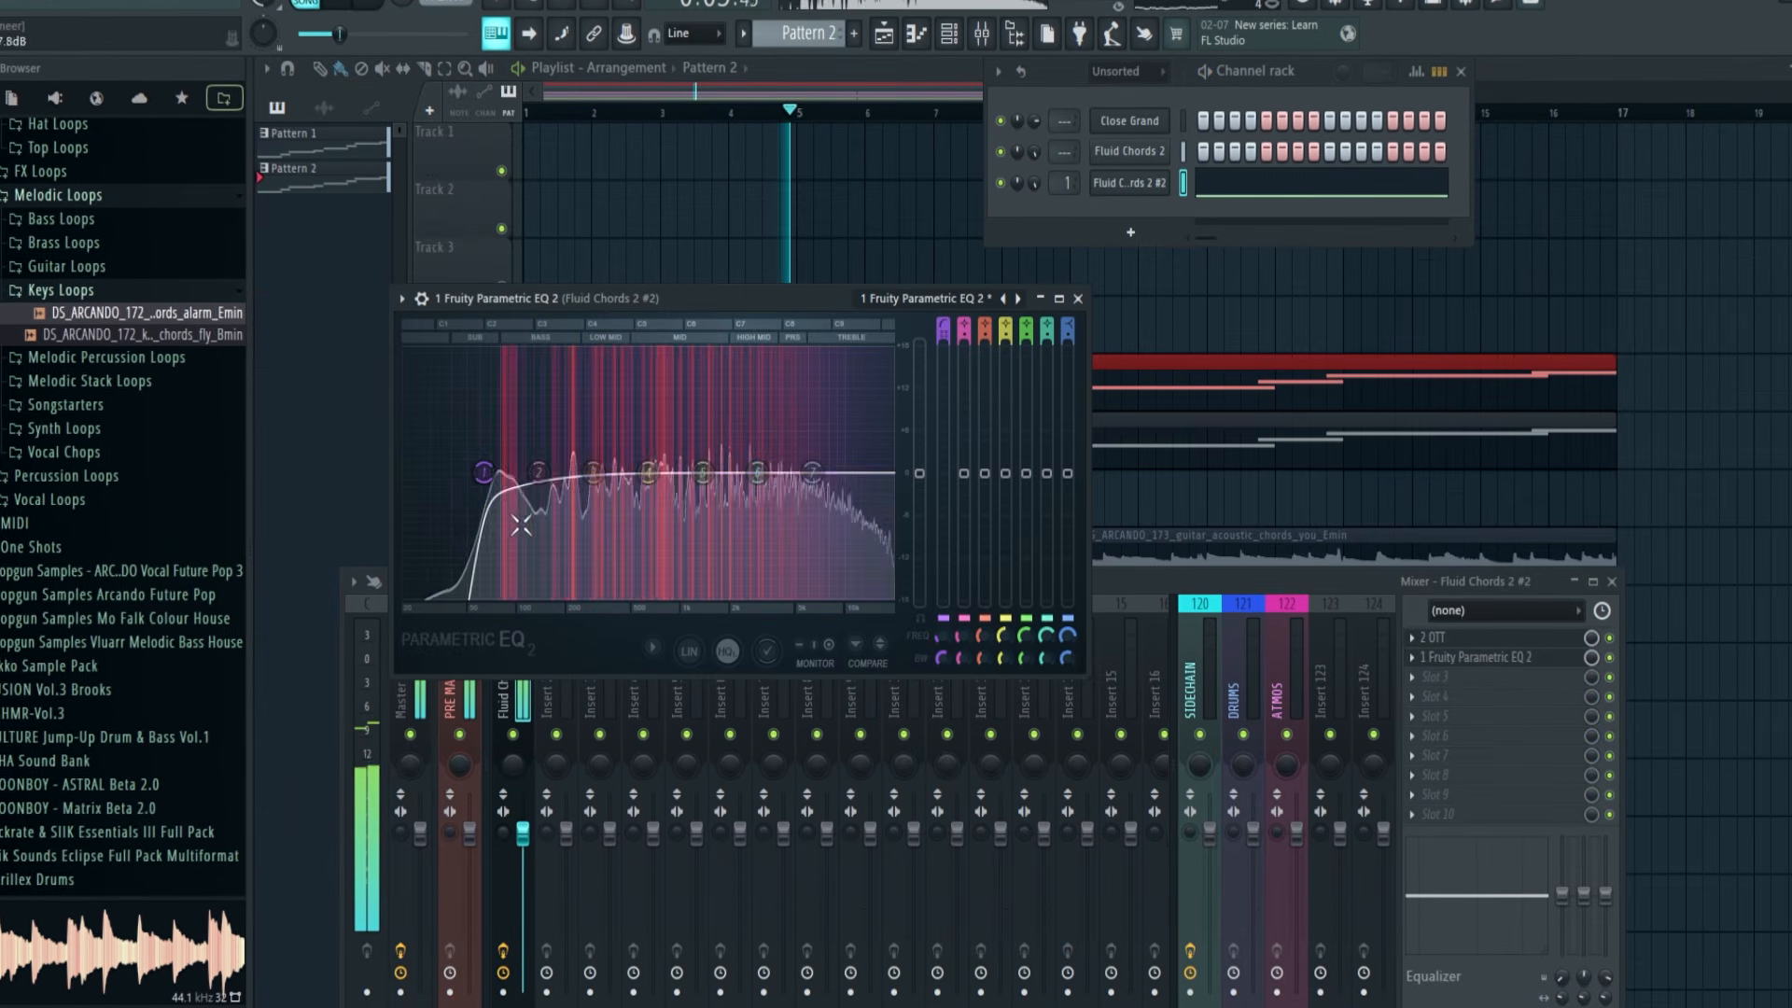
drag(580, 473, 588, 513)
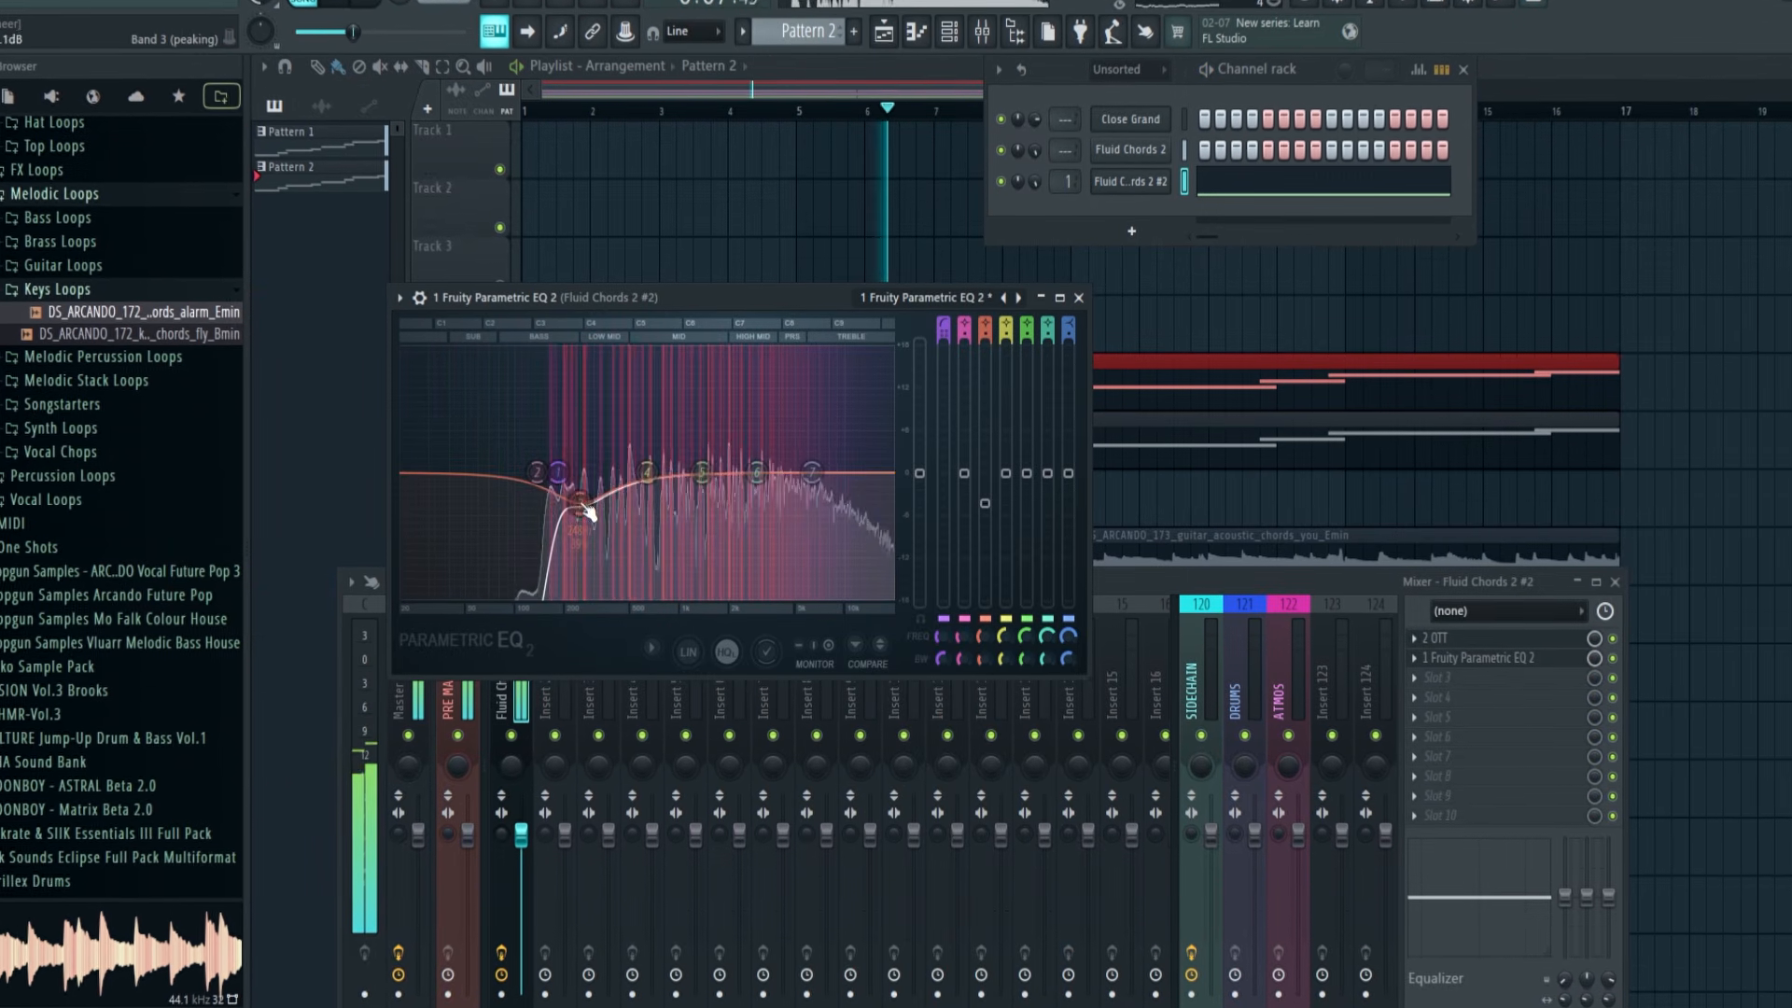
key(F12)
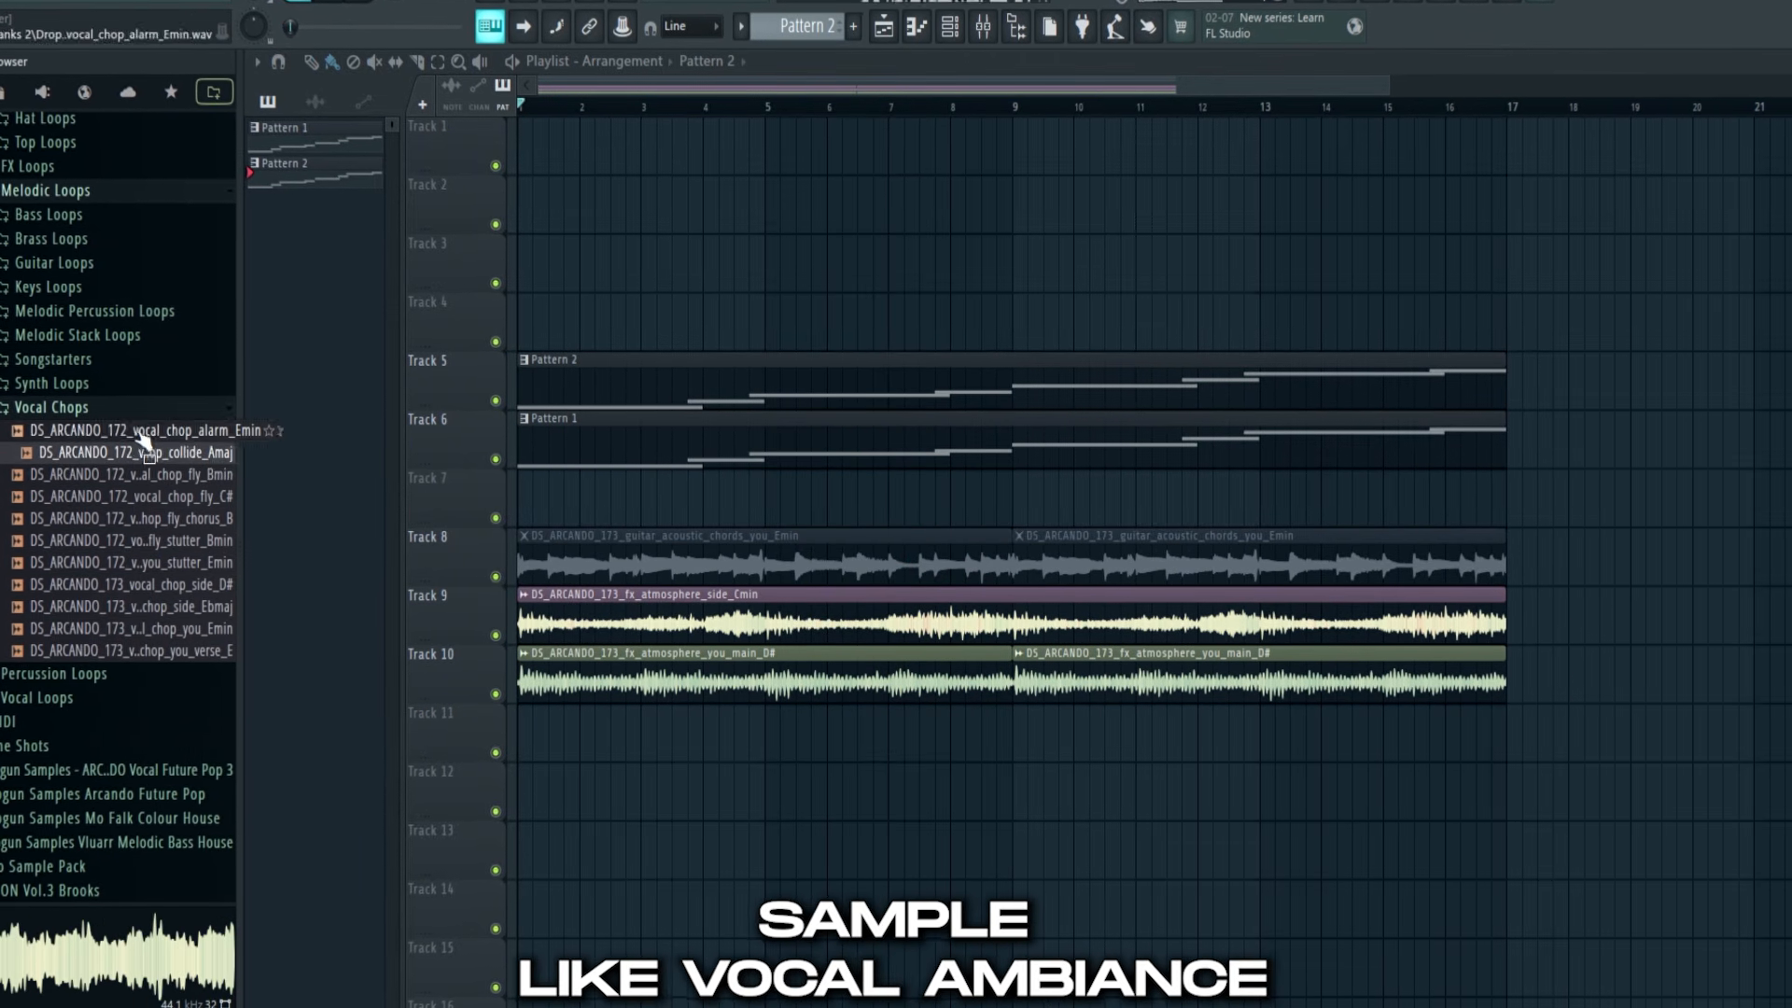
Place the DS_ARCANDO_172_vocal_chop_alarm_Emin sample at bar 9 on Track 11 of the playlist
drag(145, 436, 817, 752)
drag(1027, 732, 1026, 734)
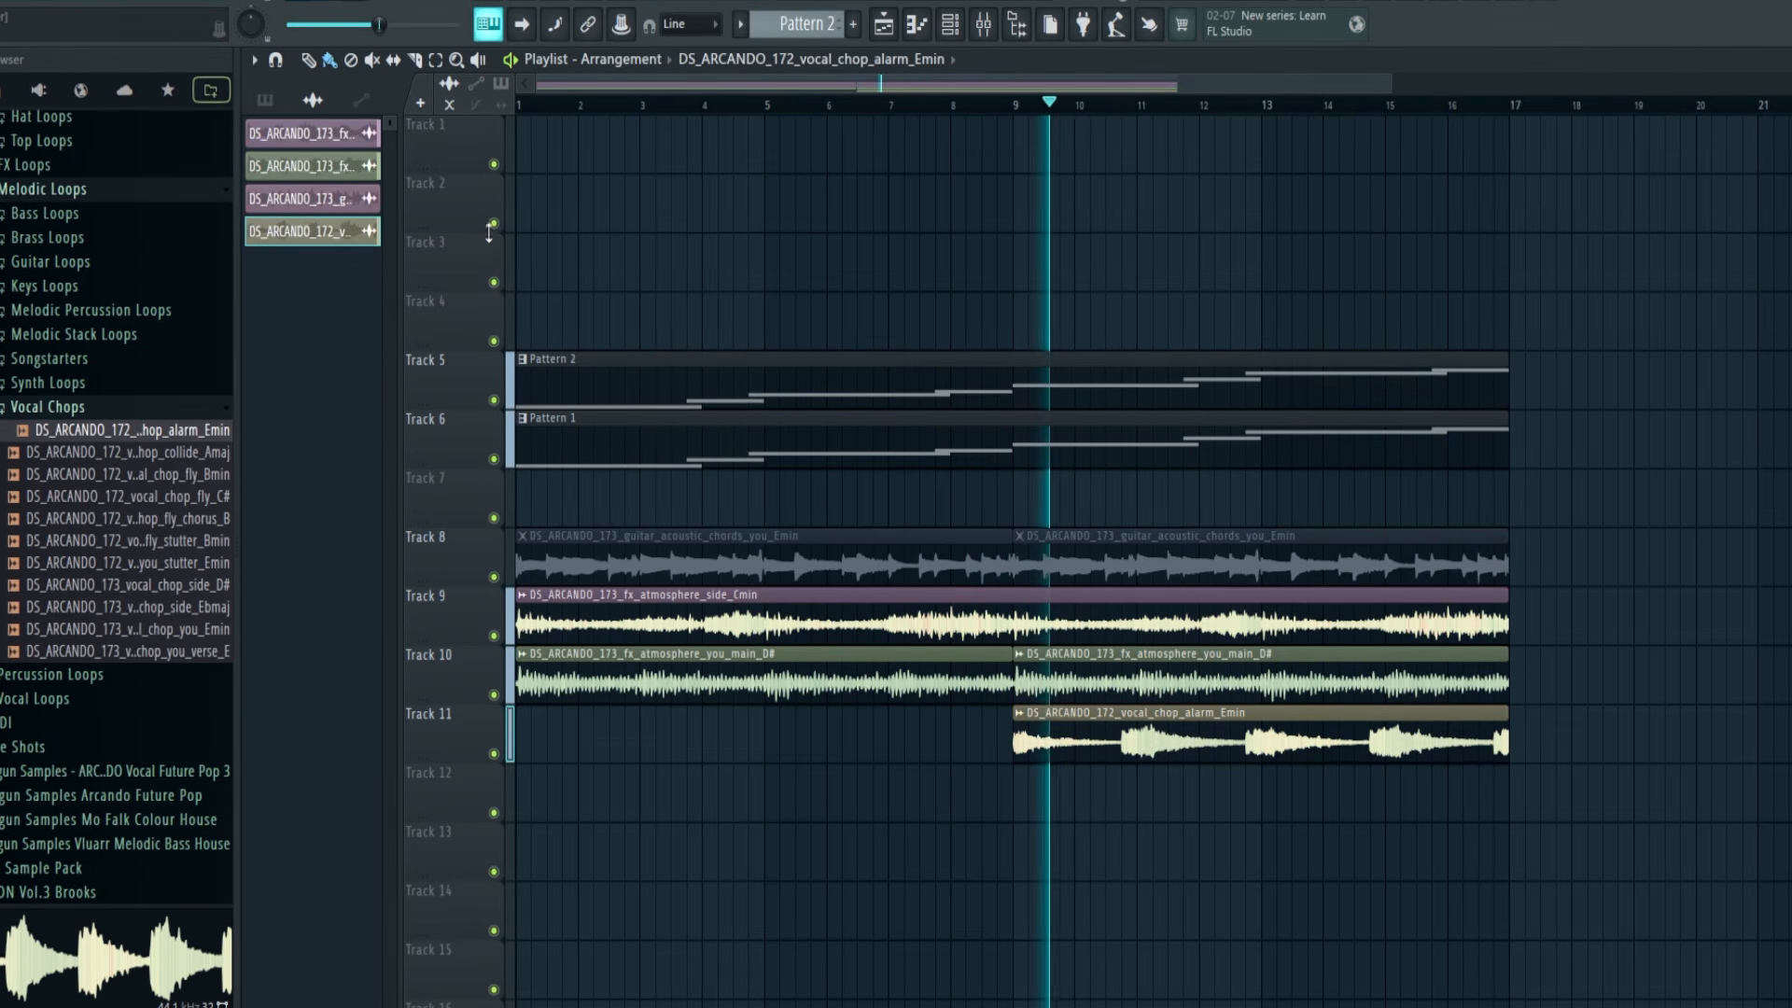
key(F6)
right_click(1135, 112)
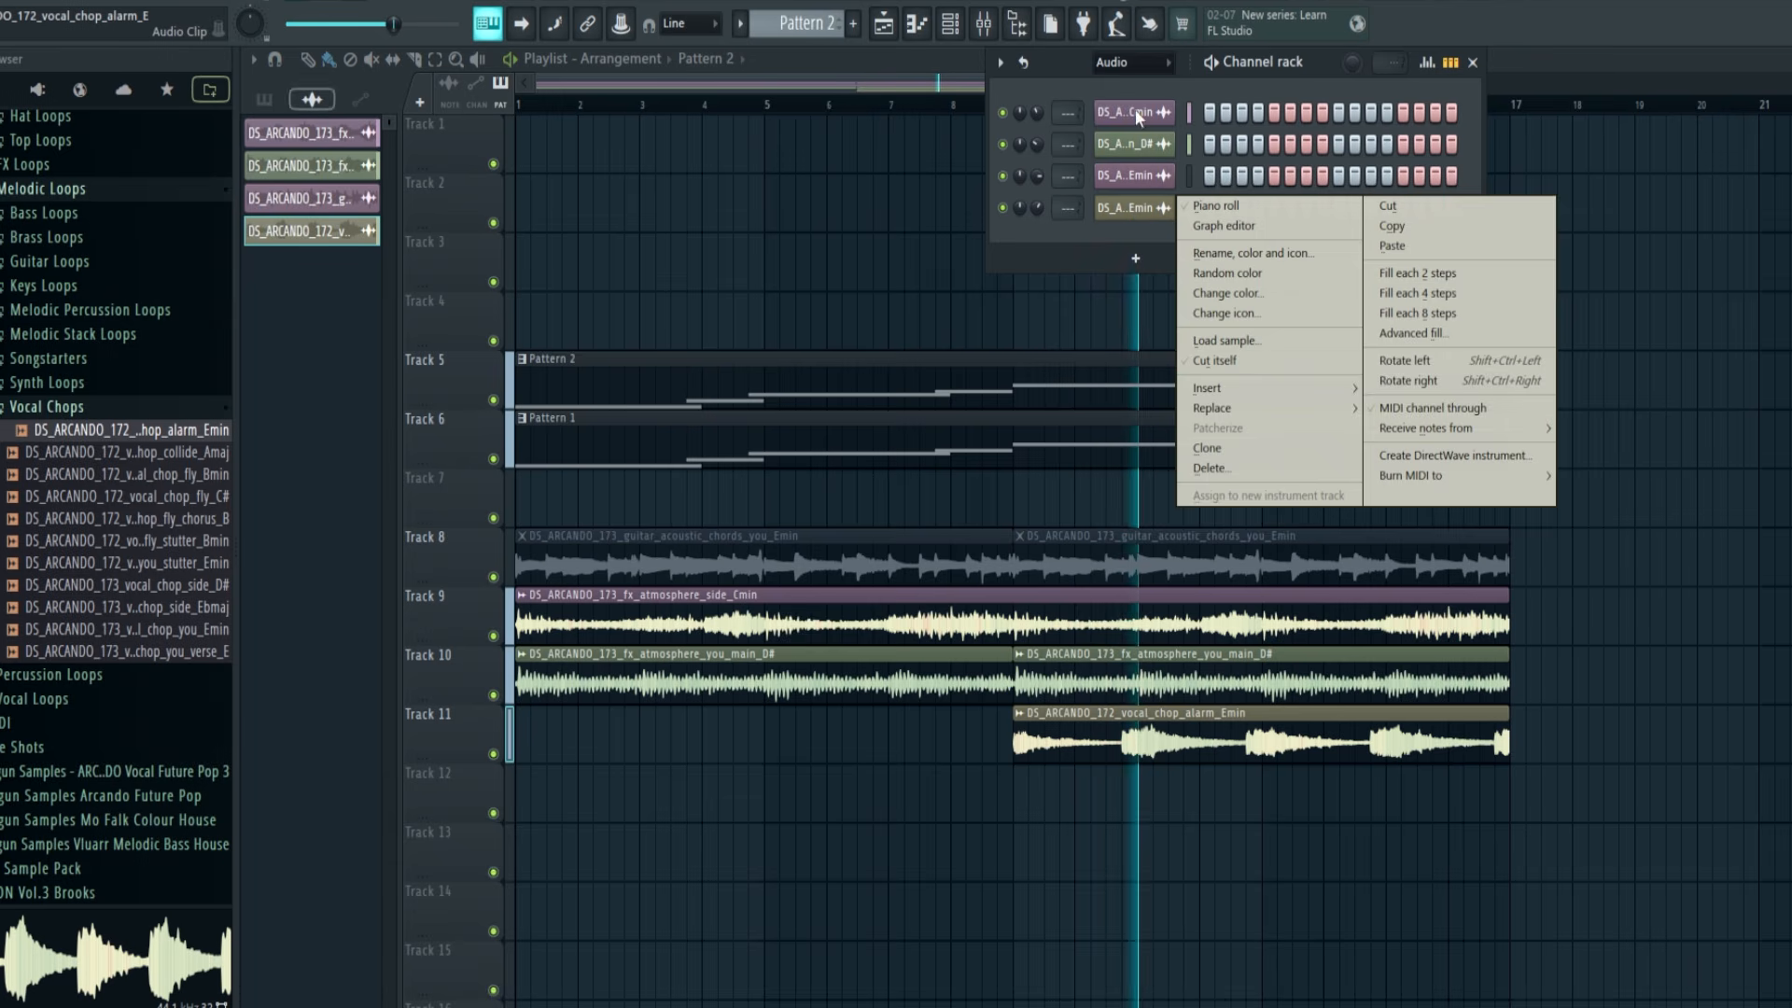
key(Escape)
right_click(1134, 144)
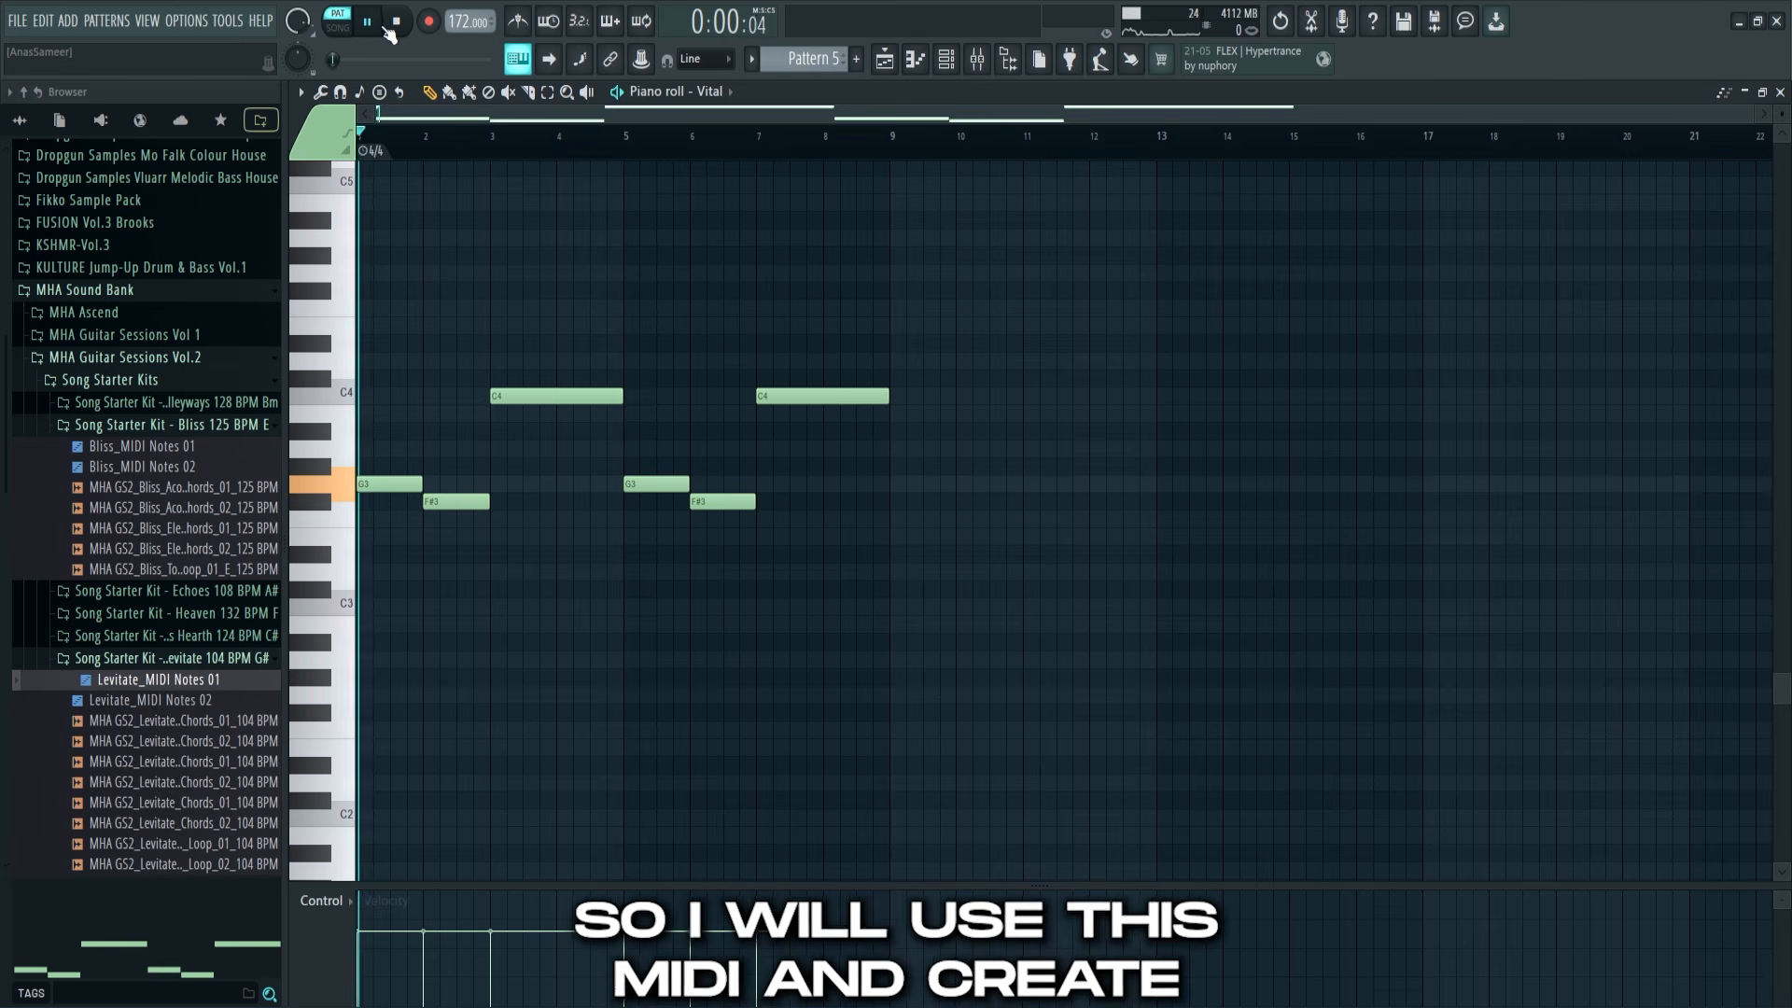
Add a repeated G5 top note over the Levitate_MIDI Notes 02 bassline in bars 1 to 4 of Pattern 5
scroll(588, 116, up, 2)
scroll(551, 383, up, 2)
key(ctrl+a)
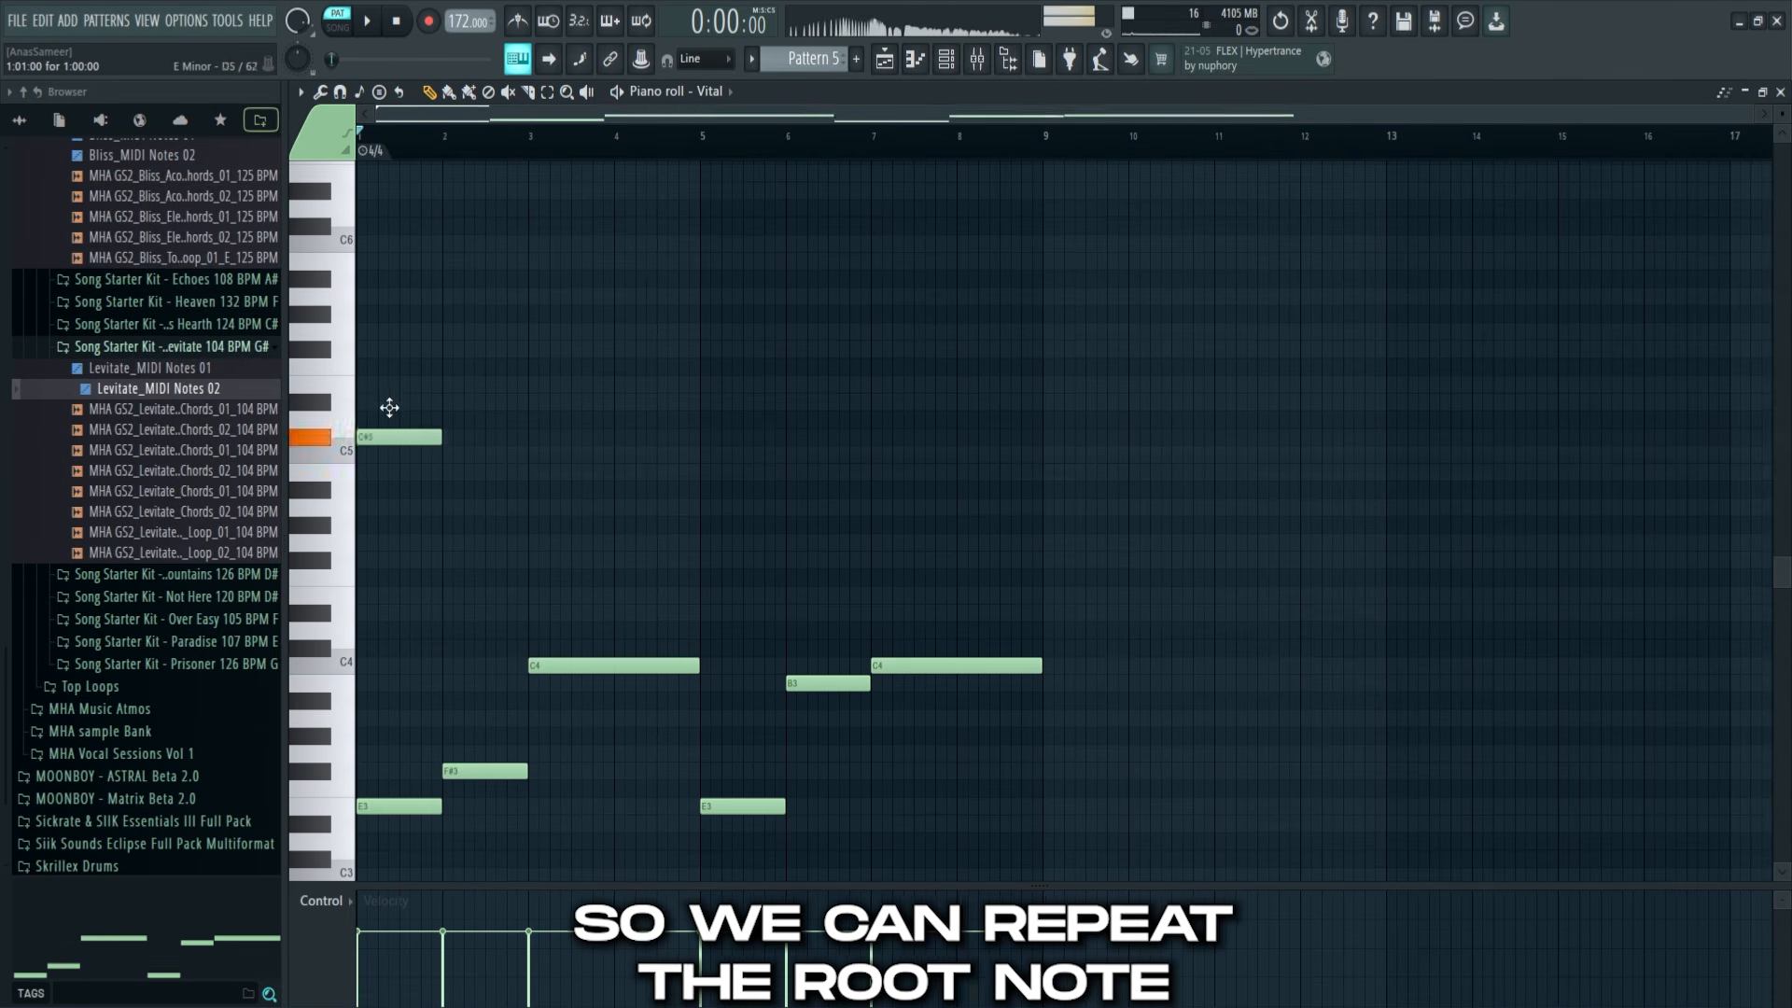
drag(388, 404, 401, 329)
click(466, 331)
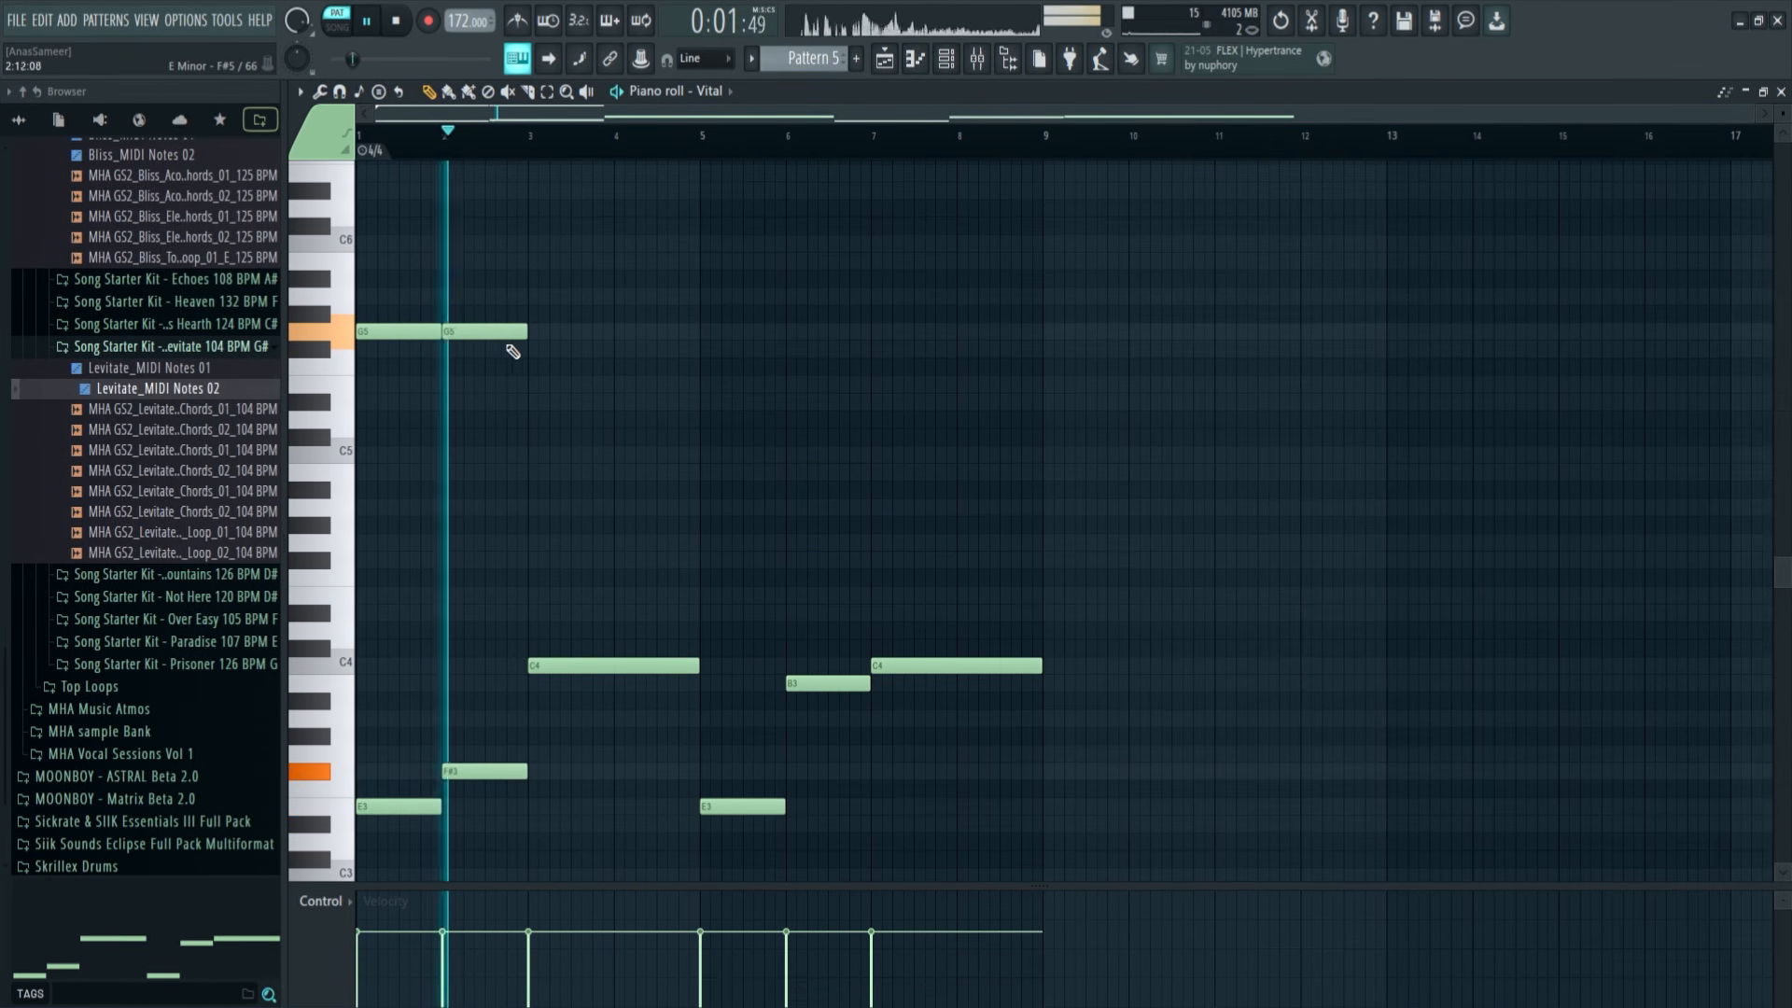
click(533, 312)
key(space)
key(space)
drag(554, 320, 698, 332)
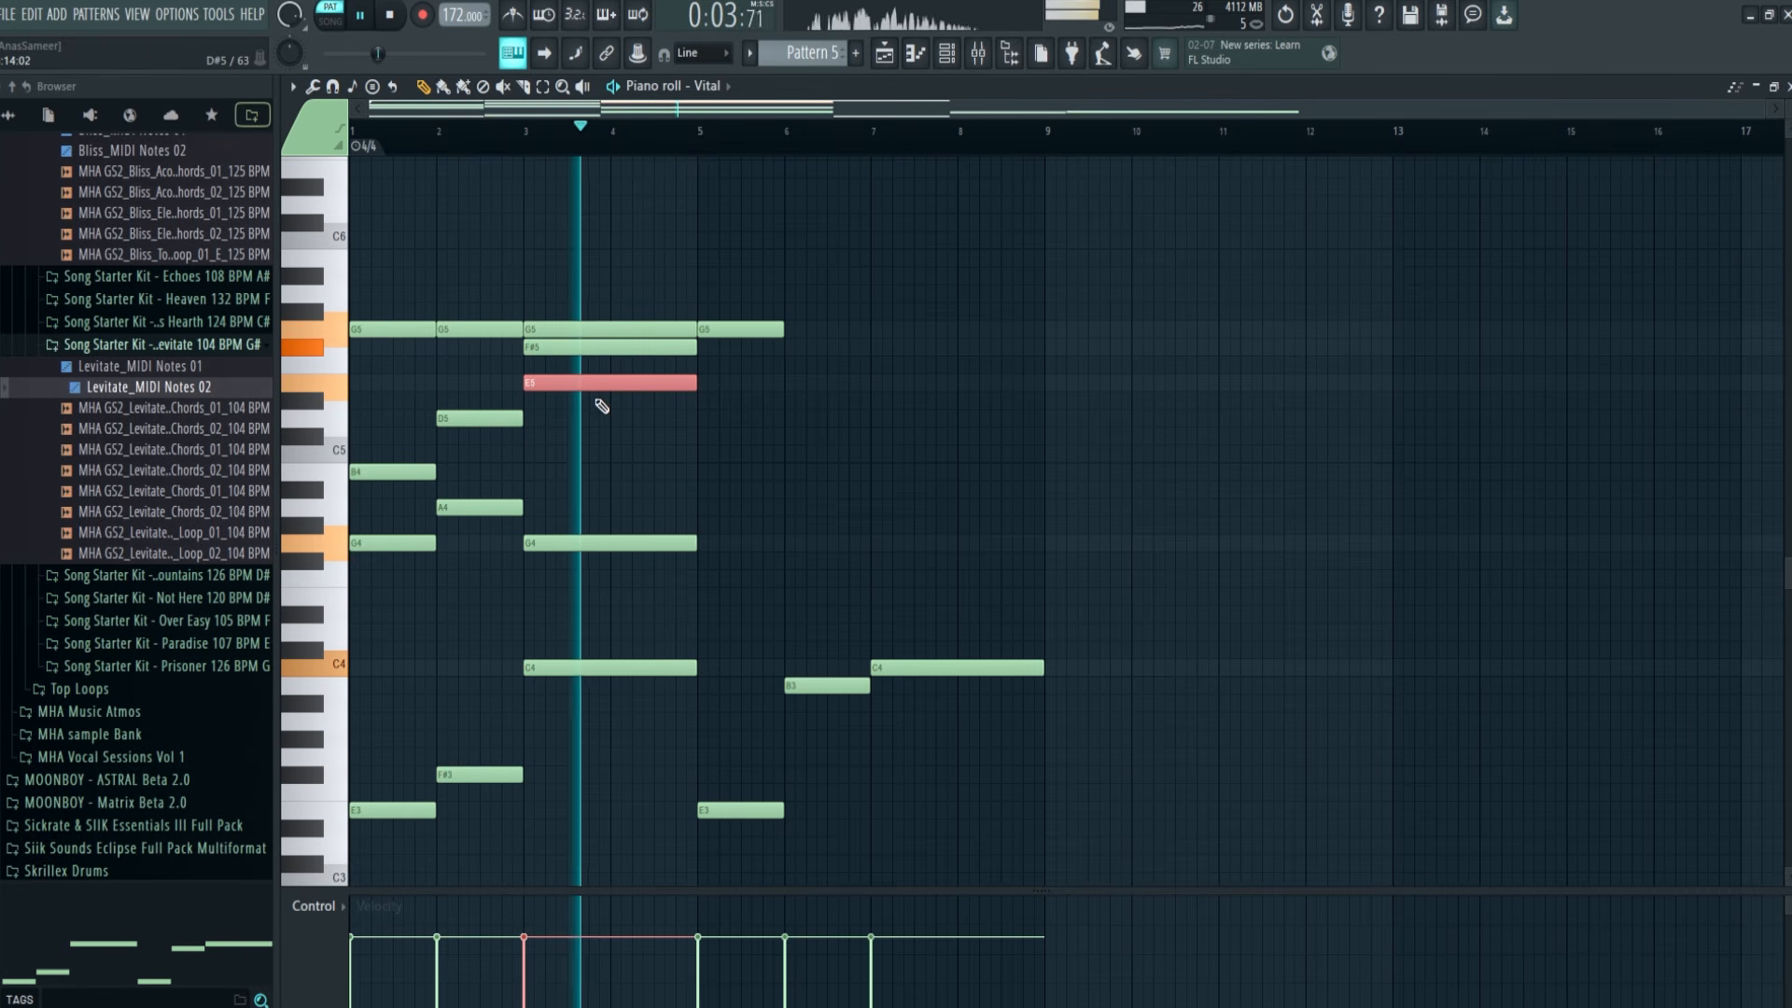
Build the bar 5 chord above the E3 root with G4 and a B raised one octave to B4
click(703, 811)
click(701, 757)
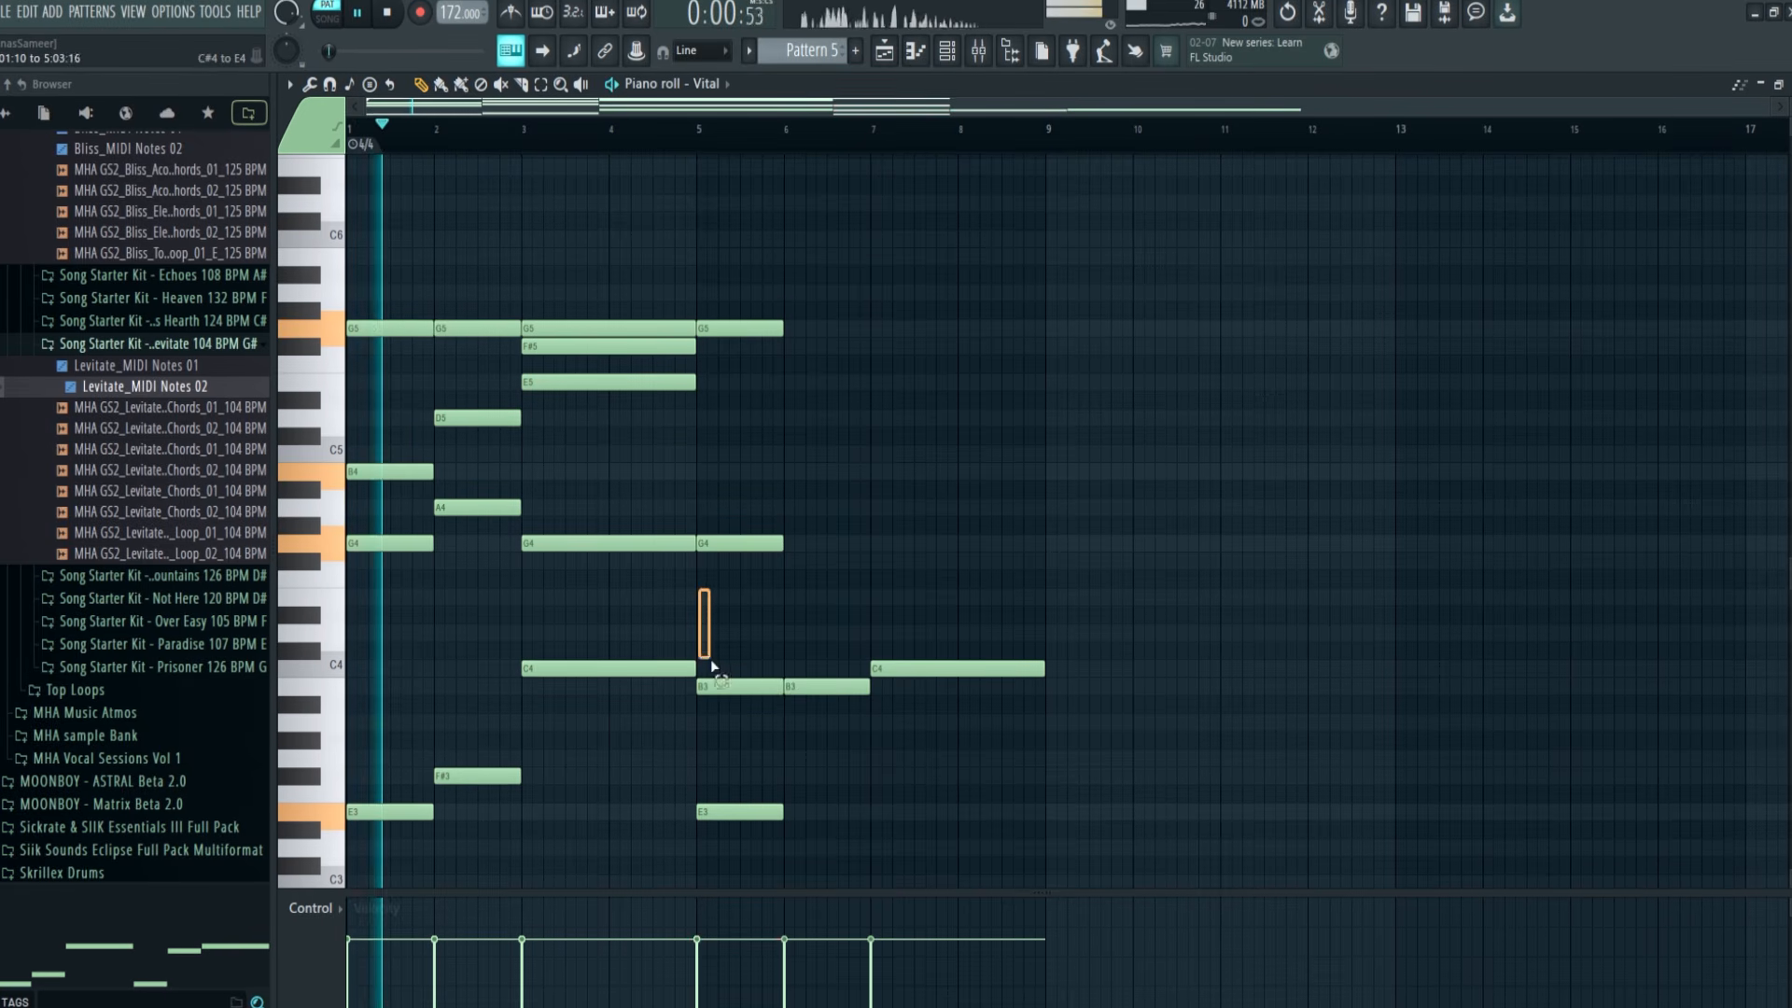
key(ctrl+Up)
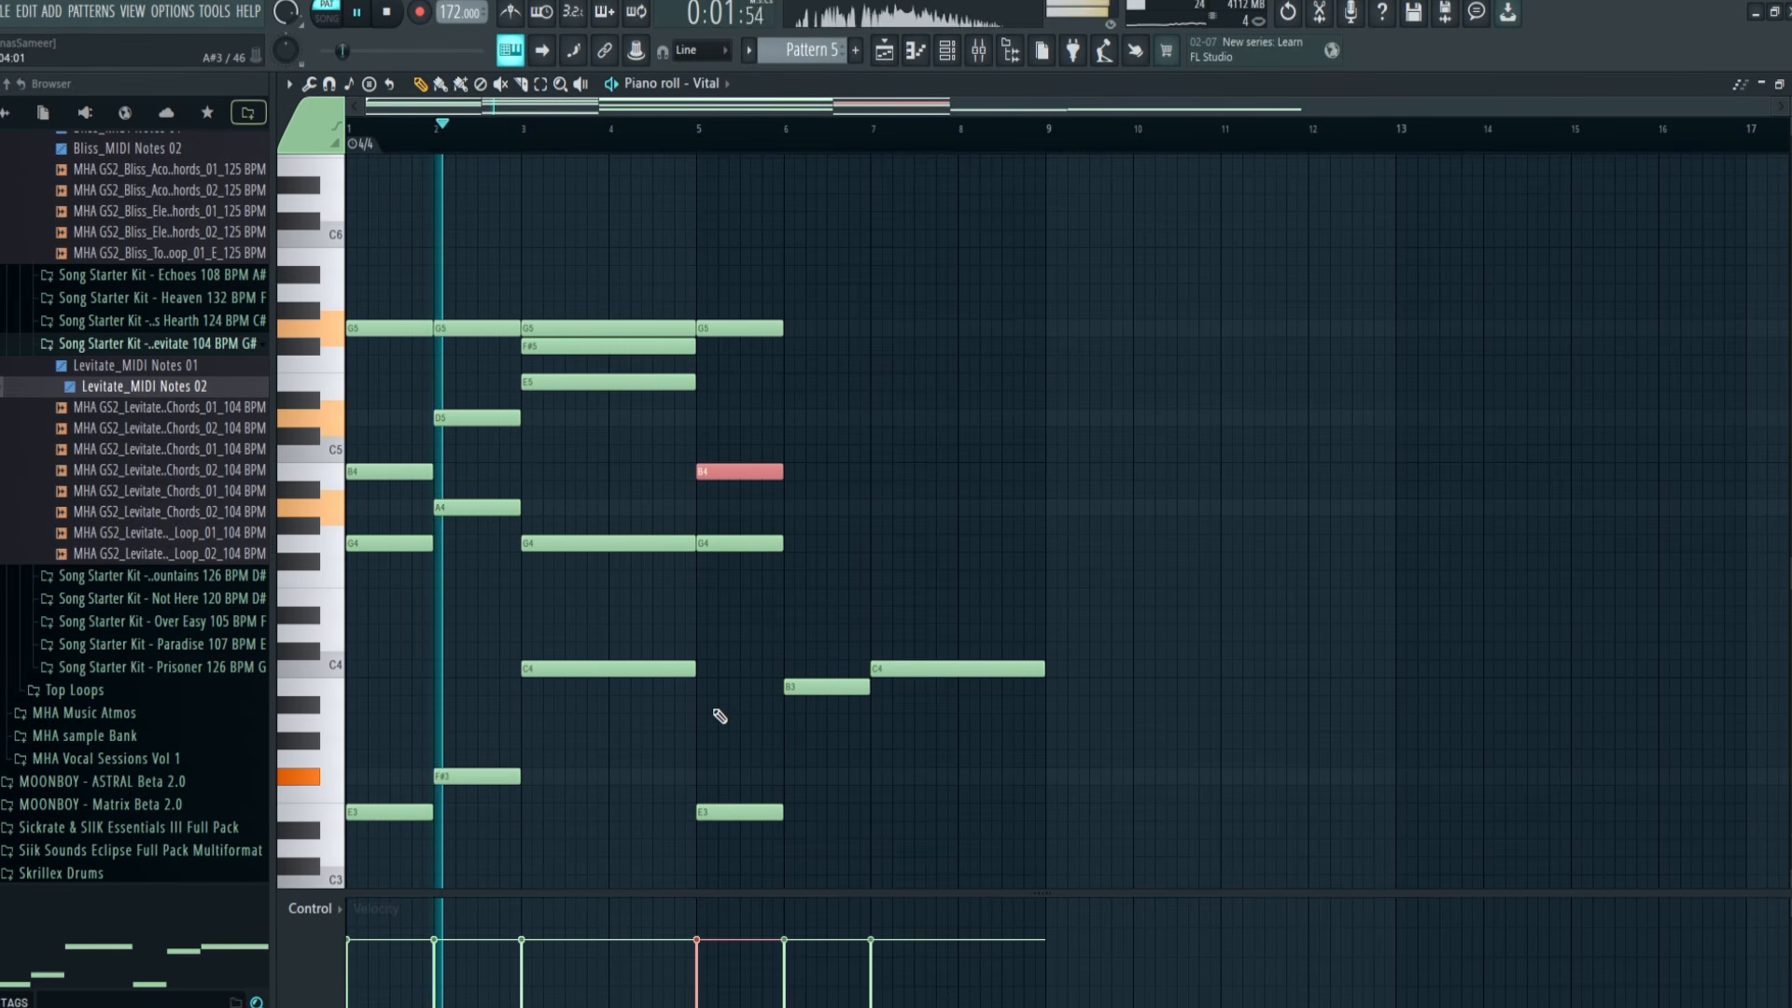
Add F#4 and D5 above the B3 in bar 6, and G4 and E5 above the C4 in bars 7 and 8
click(805, 686)
click(826, 633)
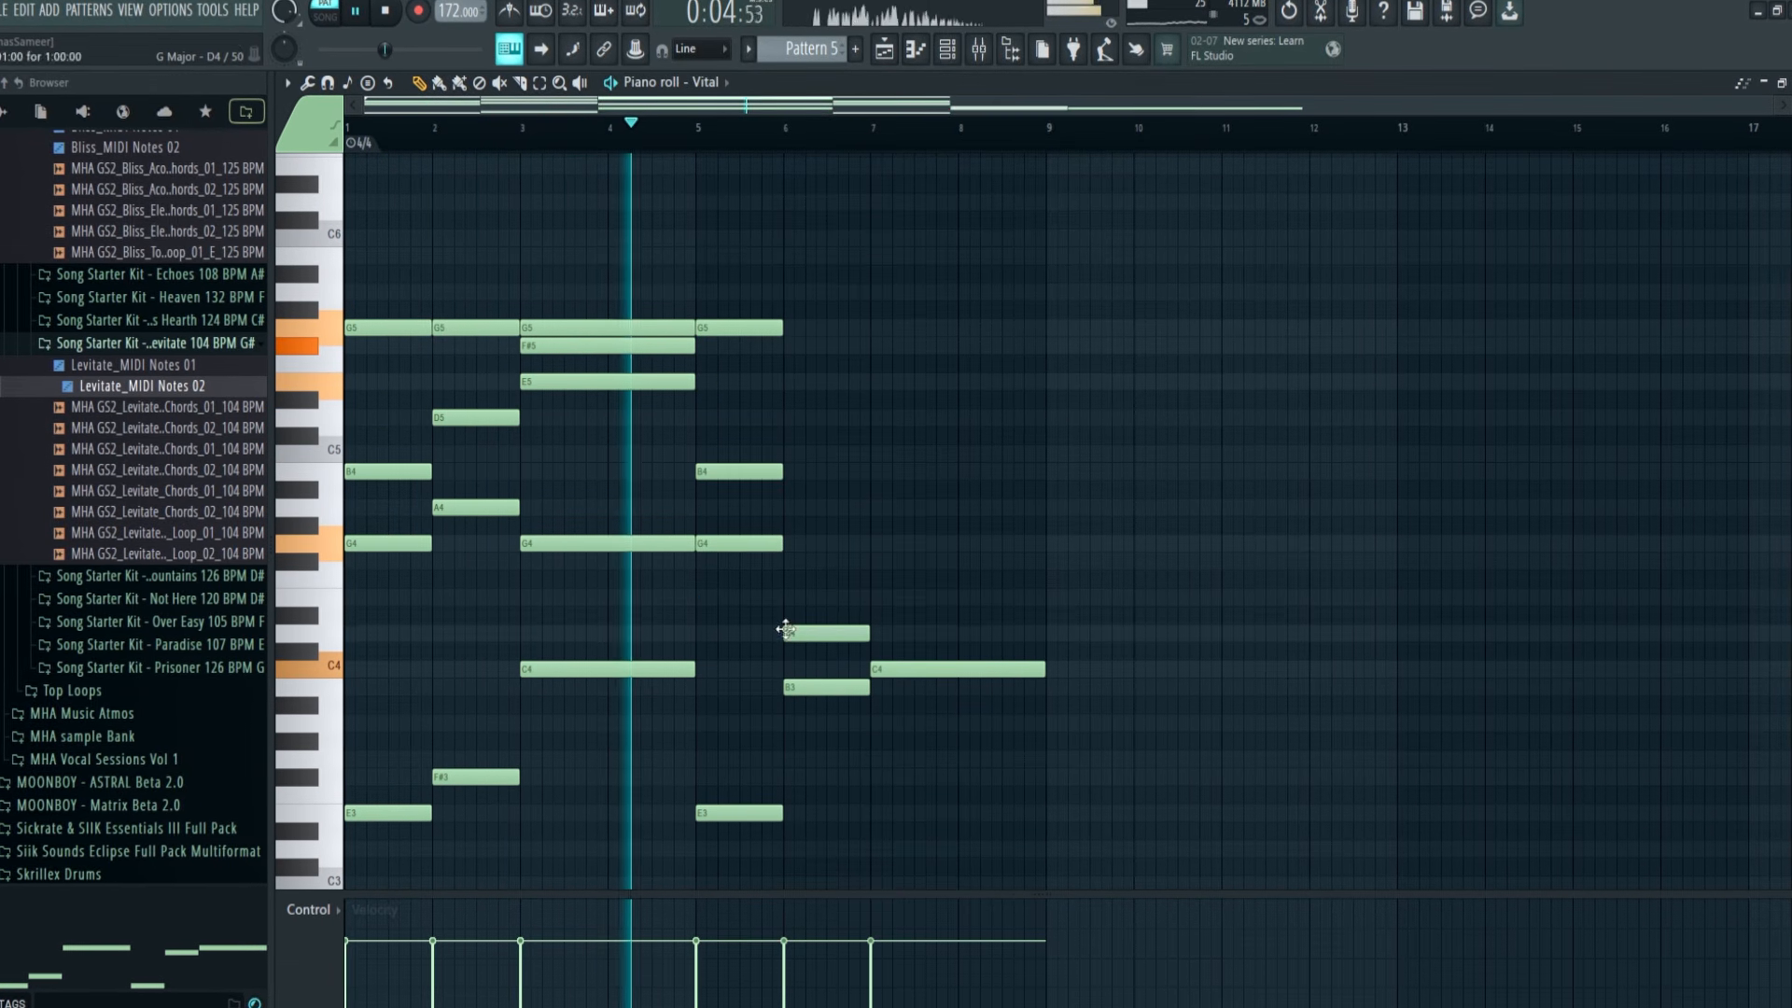
click(826, 561)
key(ctrl+Up)
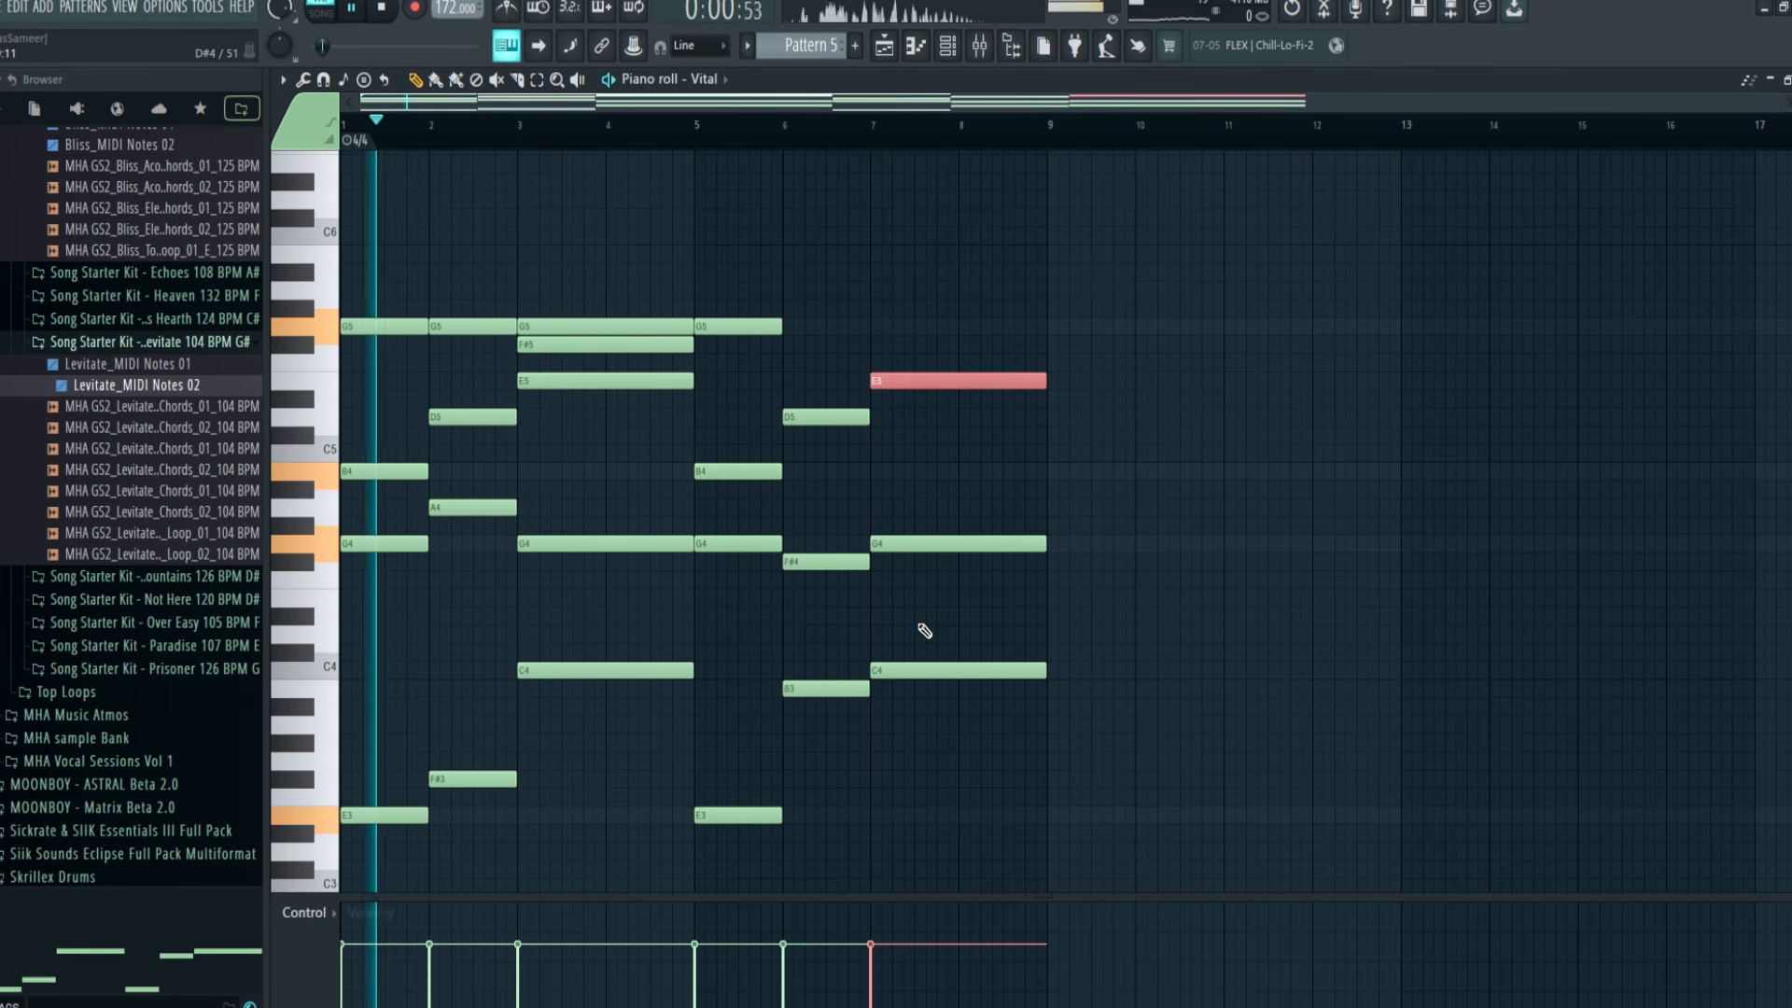
Add a C5 to the chord in bars 7 and 8 and audition the progression from bar 5
click(879, 455)
mouse_move(939, 452)
mouse_down()
mouse_move(924, 404)
mouse_move(938, 327)
mouse_move(936, 485)
mouse_move(938, 453)
mouse_up()
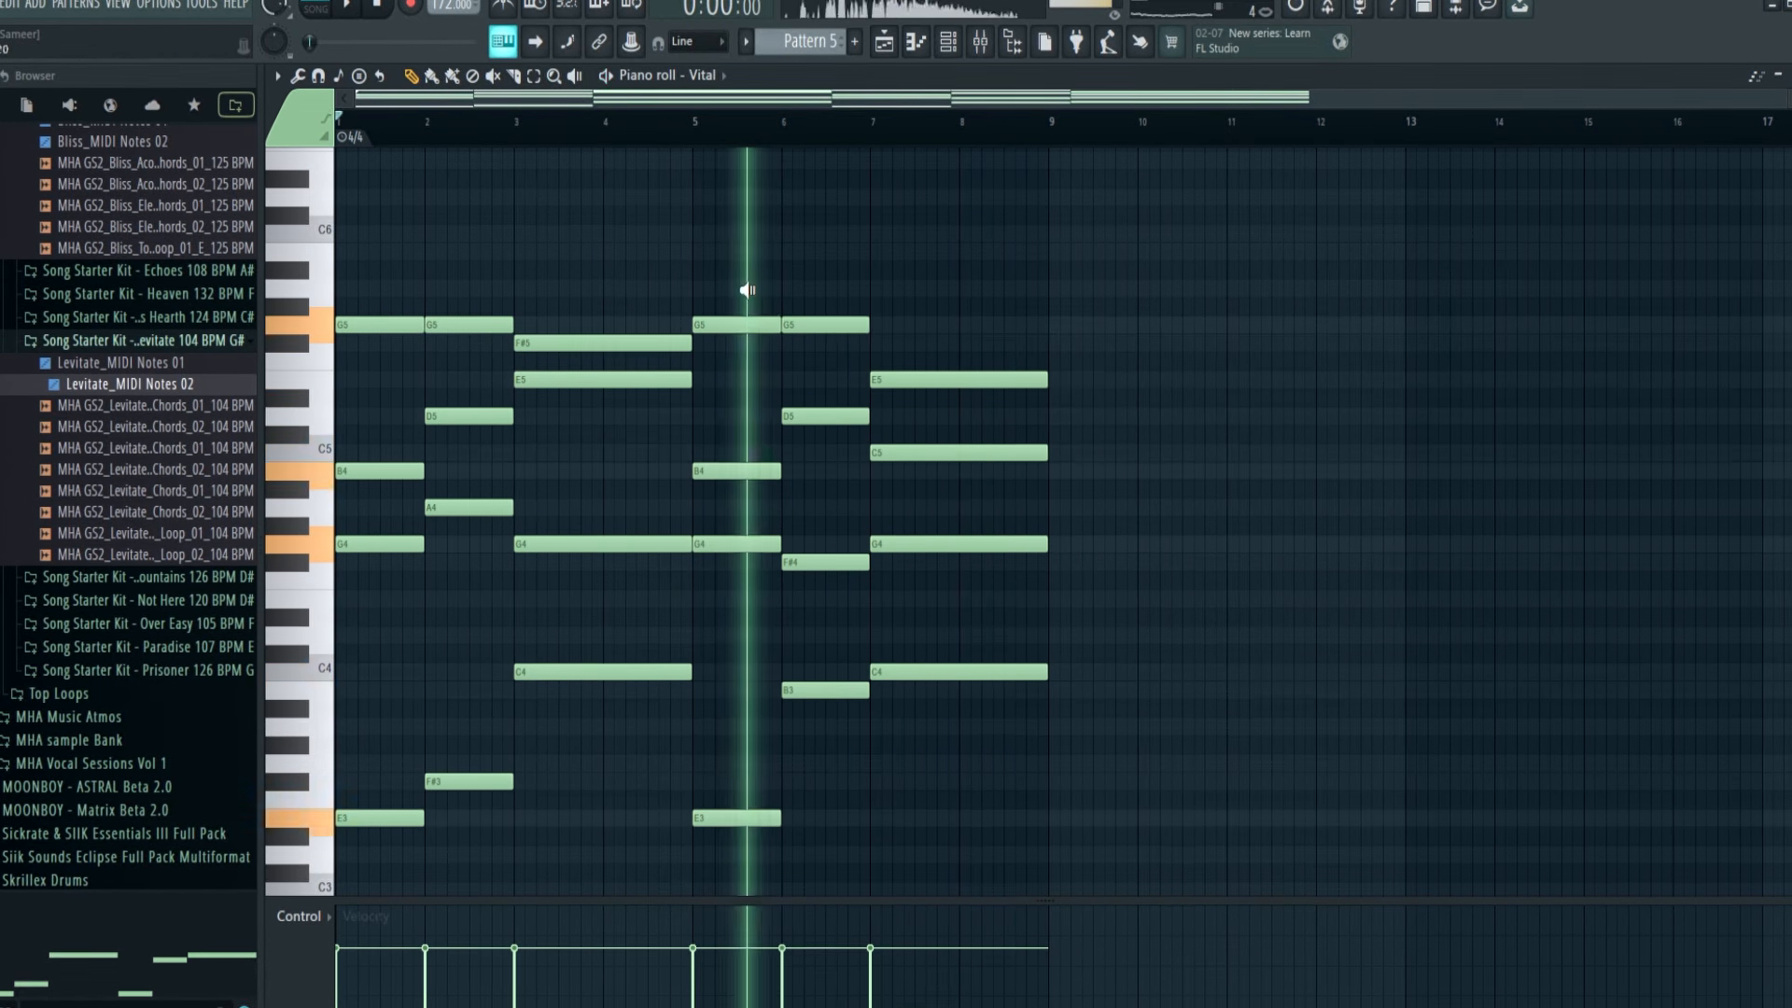
drag(747, 289, 929, 328)
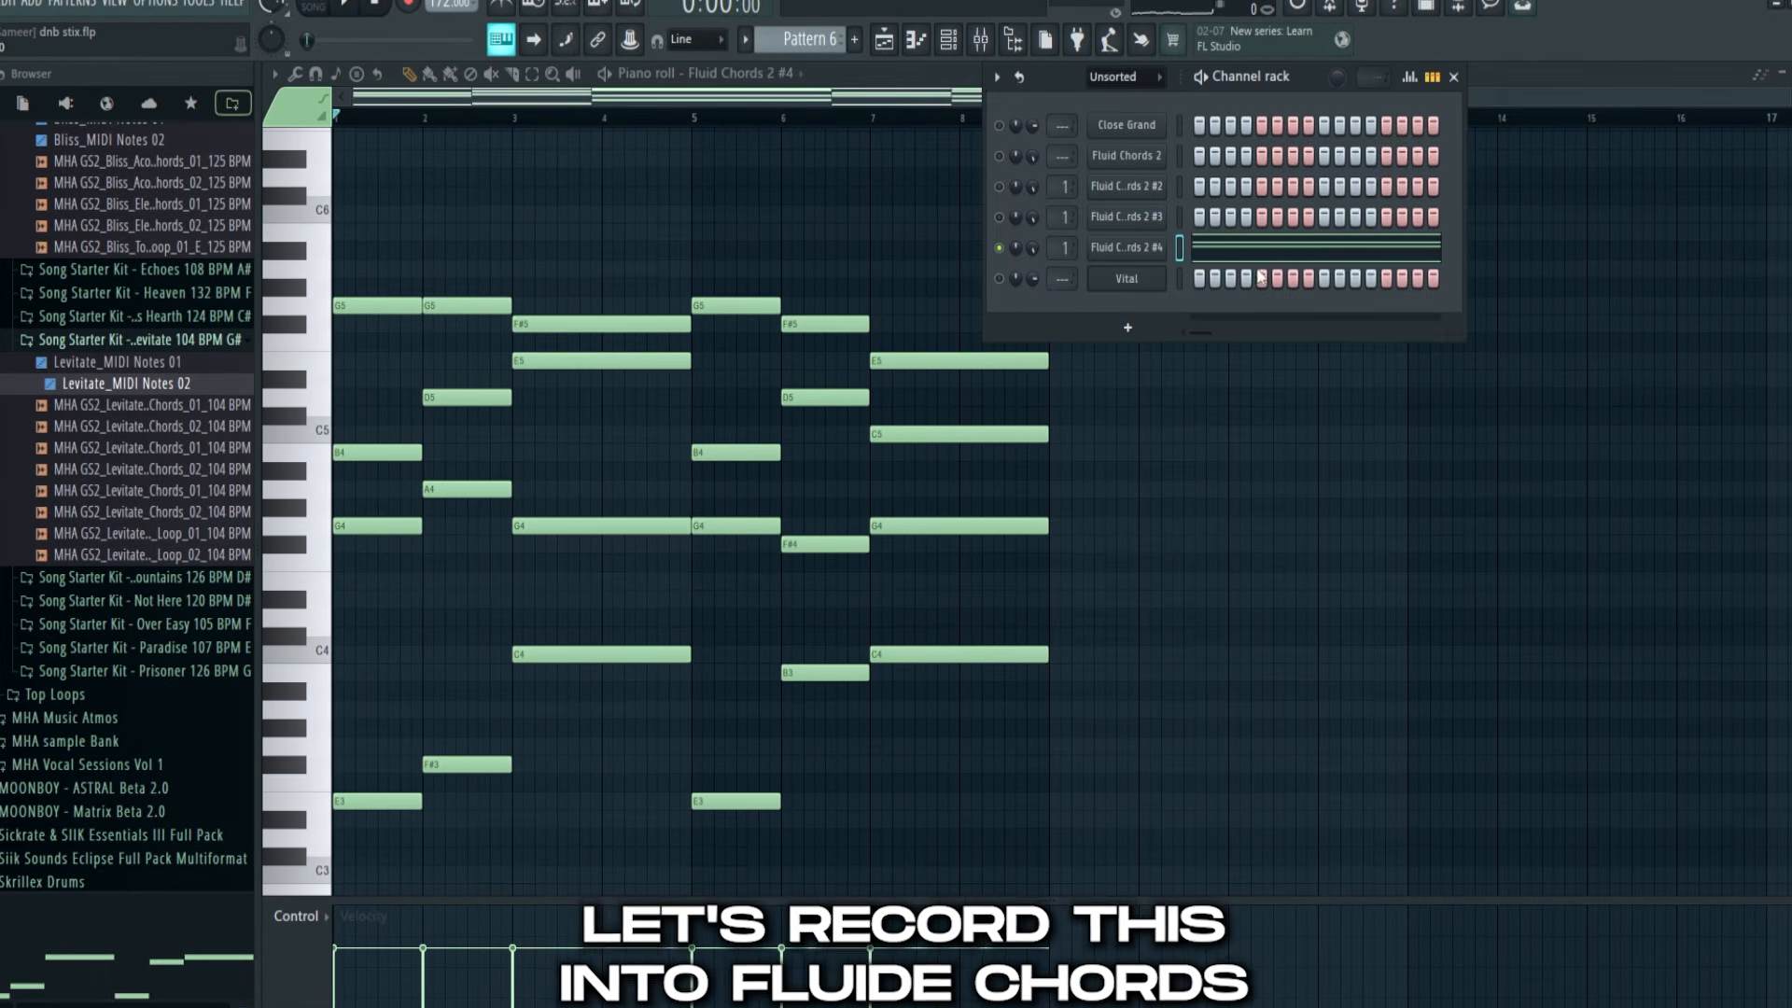
Have the fourth Fluid Chords 2 instance learn the chords played from the Pattern 6 MIDI notes
click(1126, 247)
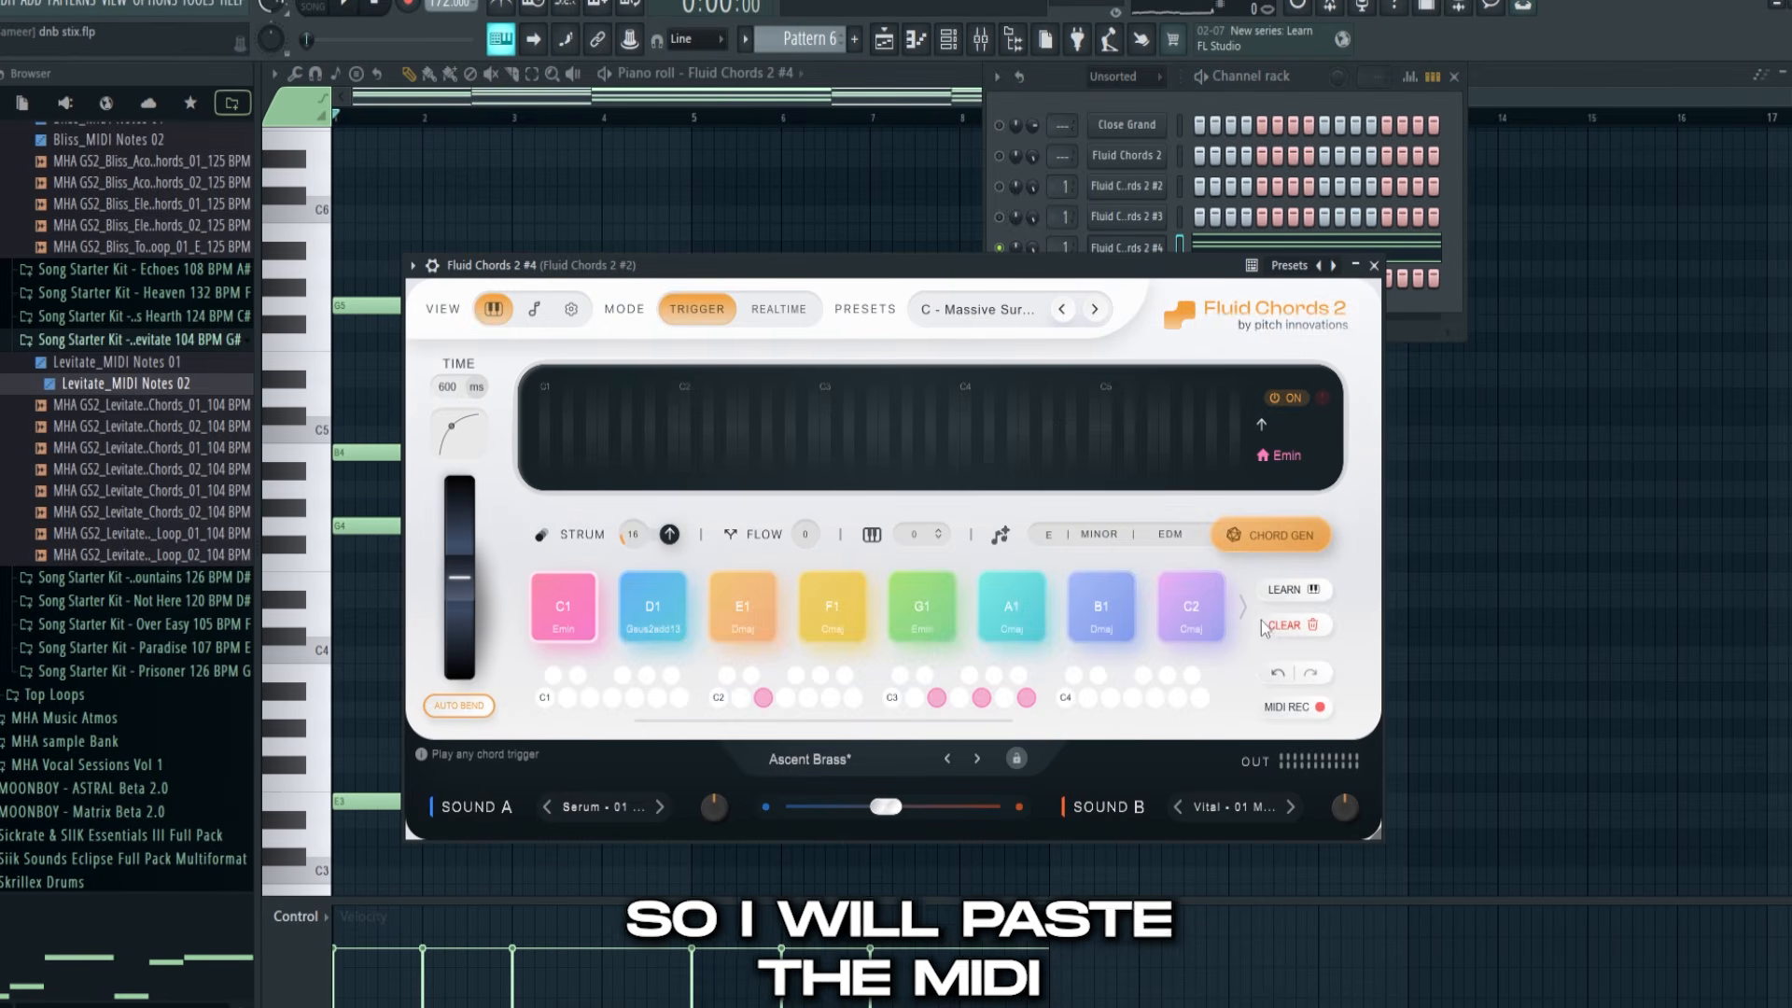
click(1293, 588)
key(space)
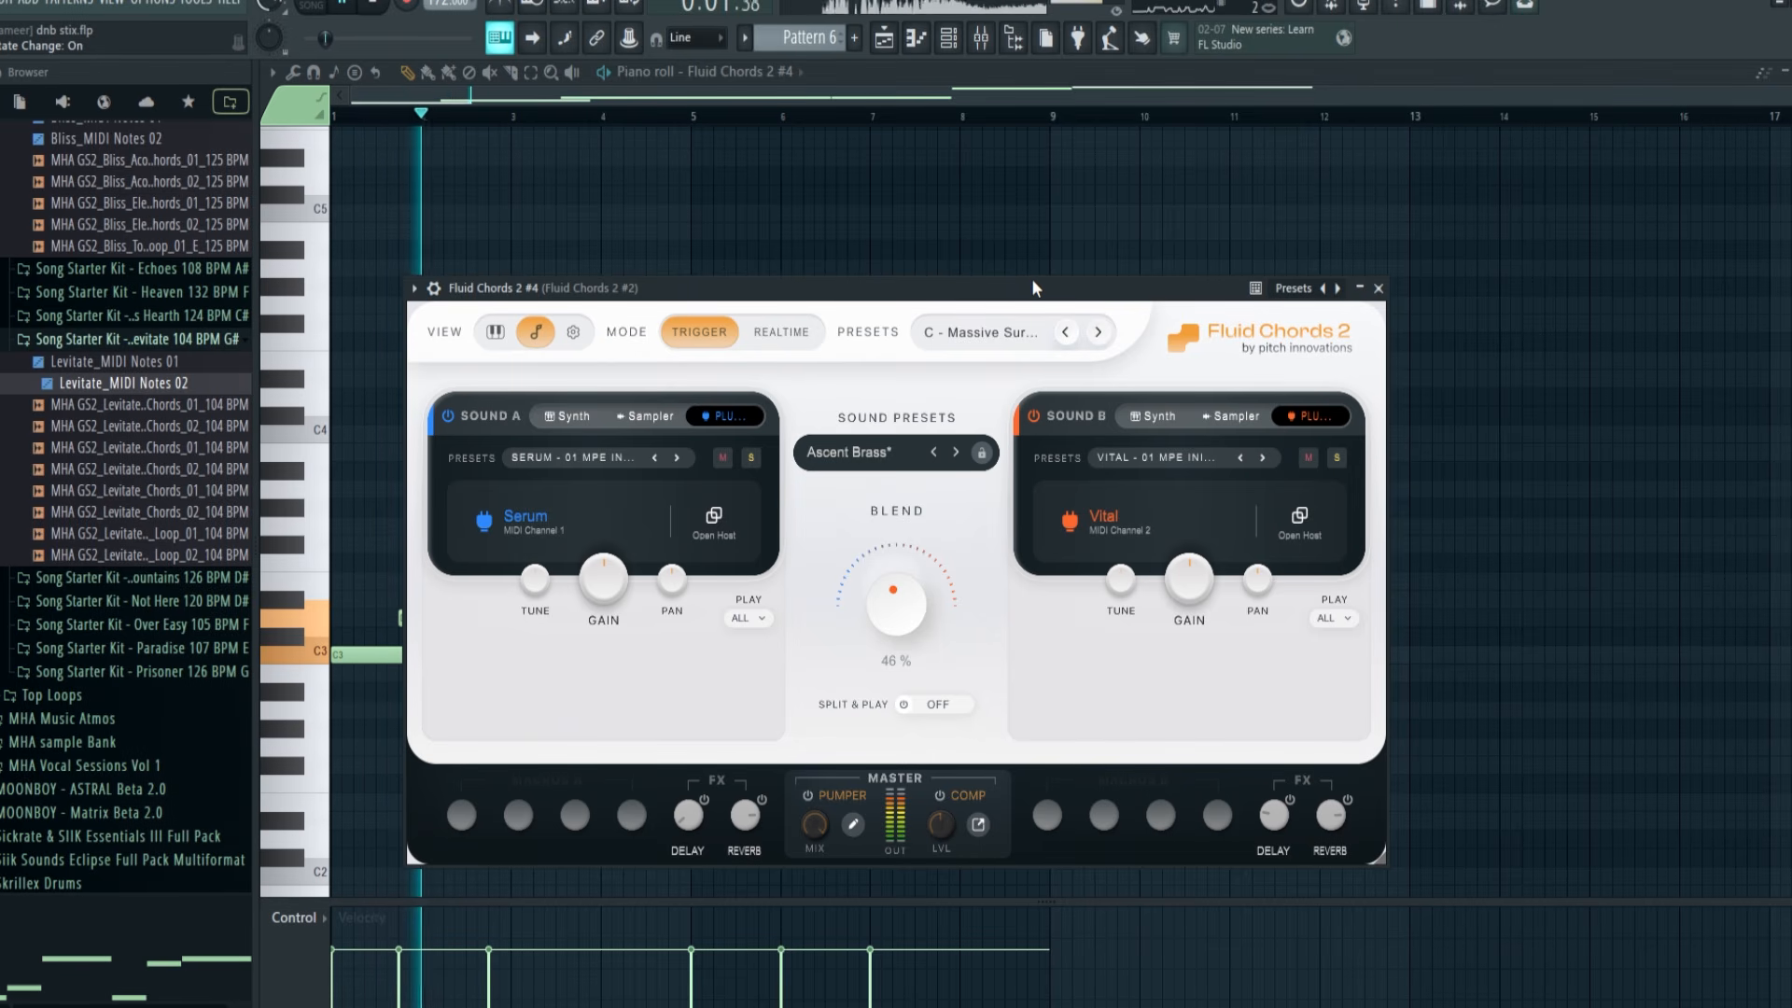
Shift the fourth Fluid Chords 2 instance's sound blend toward Sound A in its keyboard view
click(1052, 236)
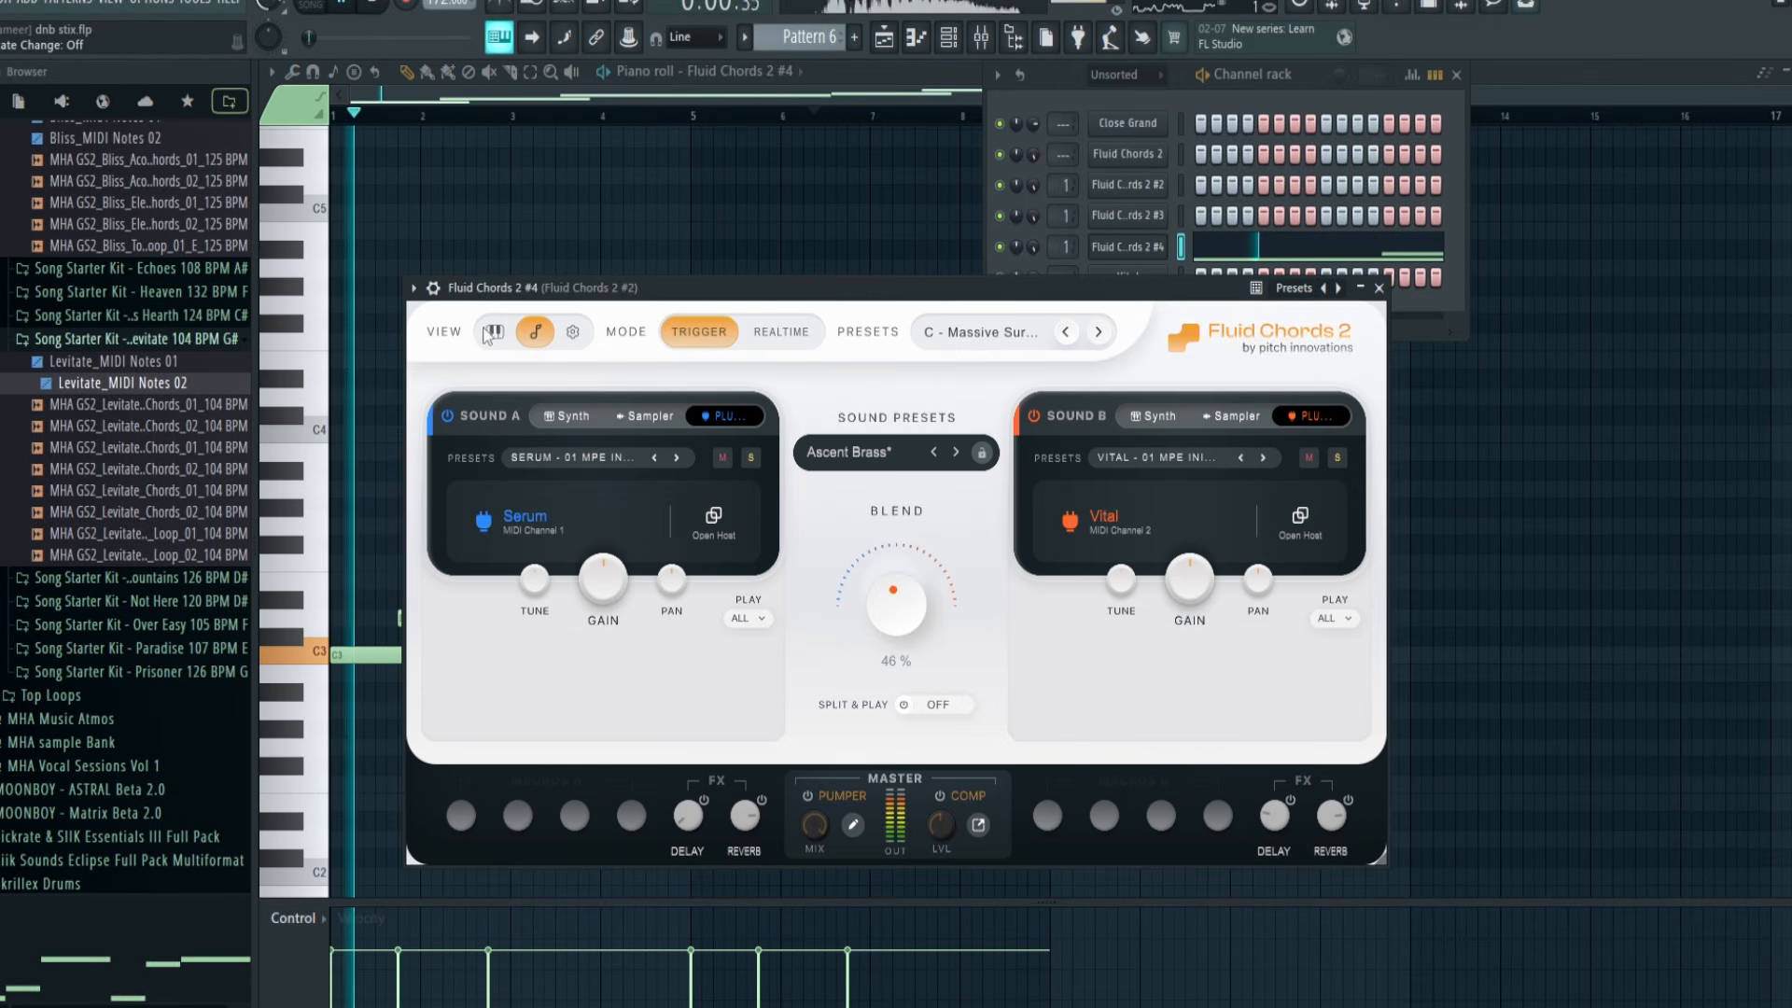
click(492, 332)
drag(953, 837, 831, 836)
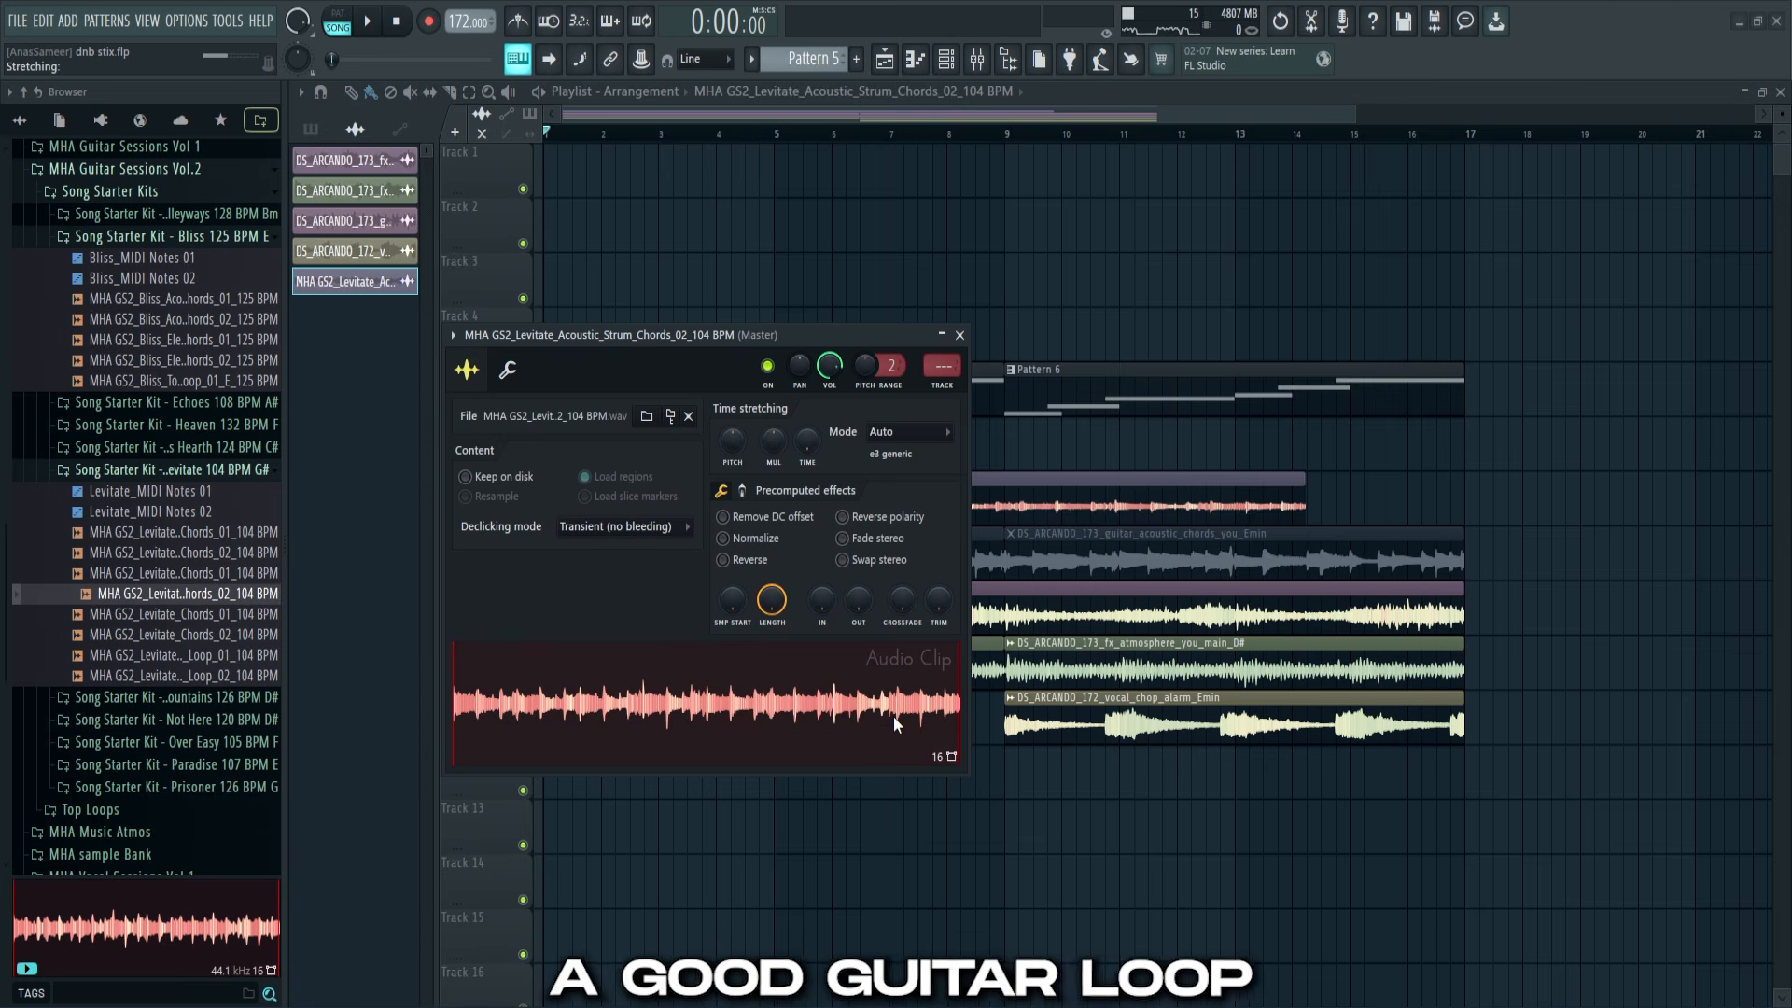
Pitch the normalized MHA GS2_Levitate_Acoustic_Chords_02 loop up 1200 cents with a range of 12, and set its time-stretching mode to Stretch
click(779, 551)
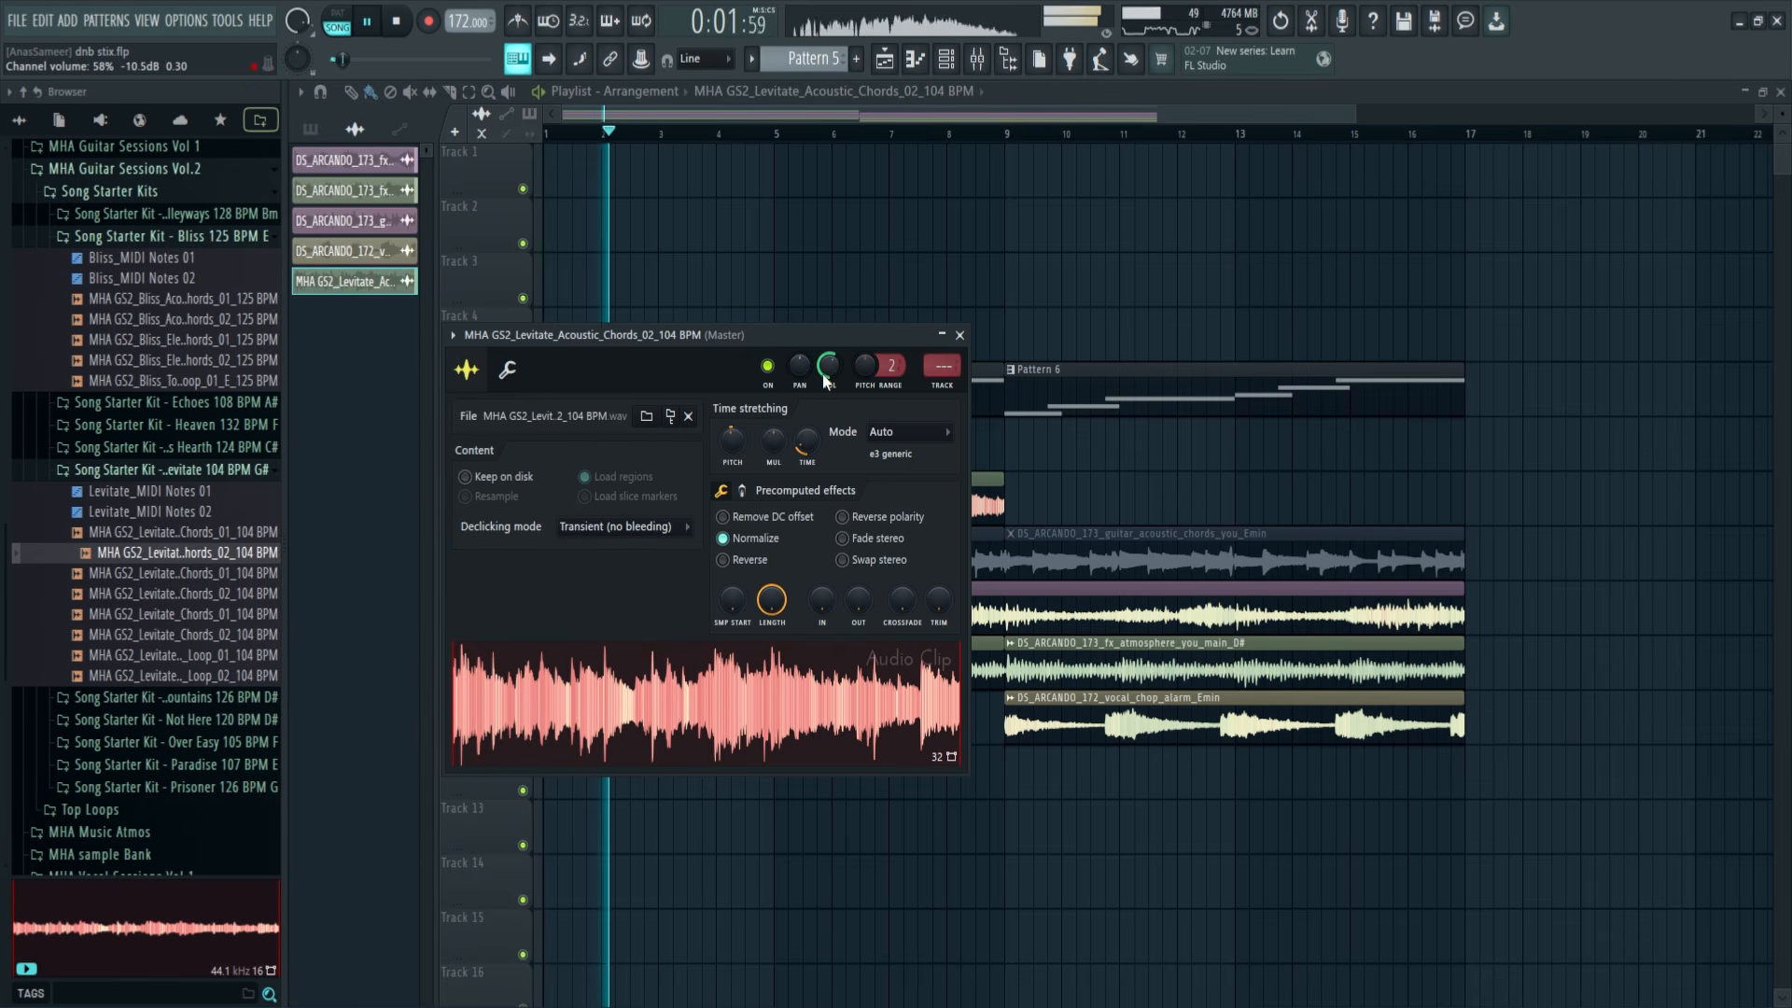
drag(884, 373, 884, 365)
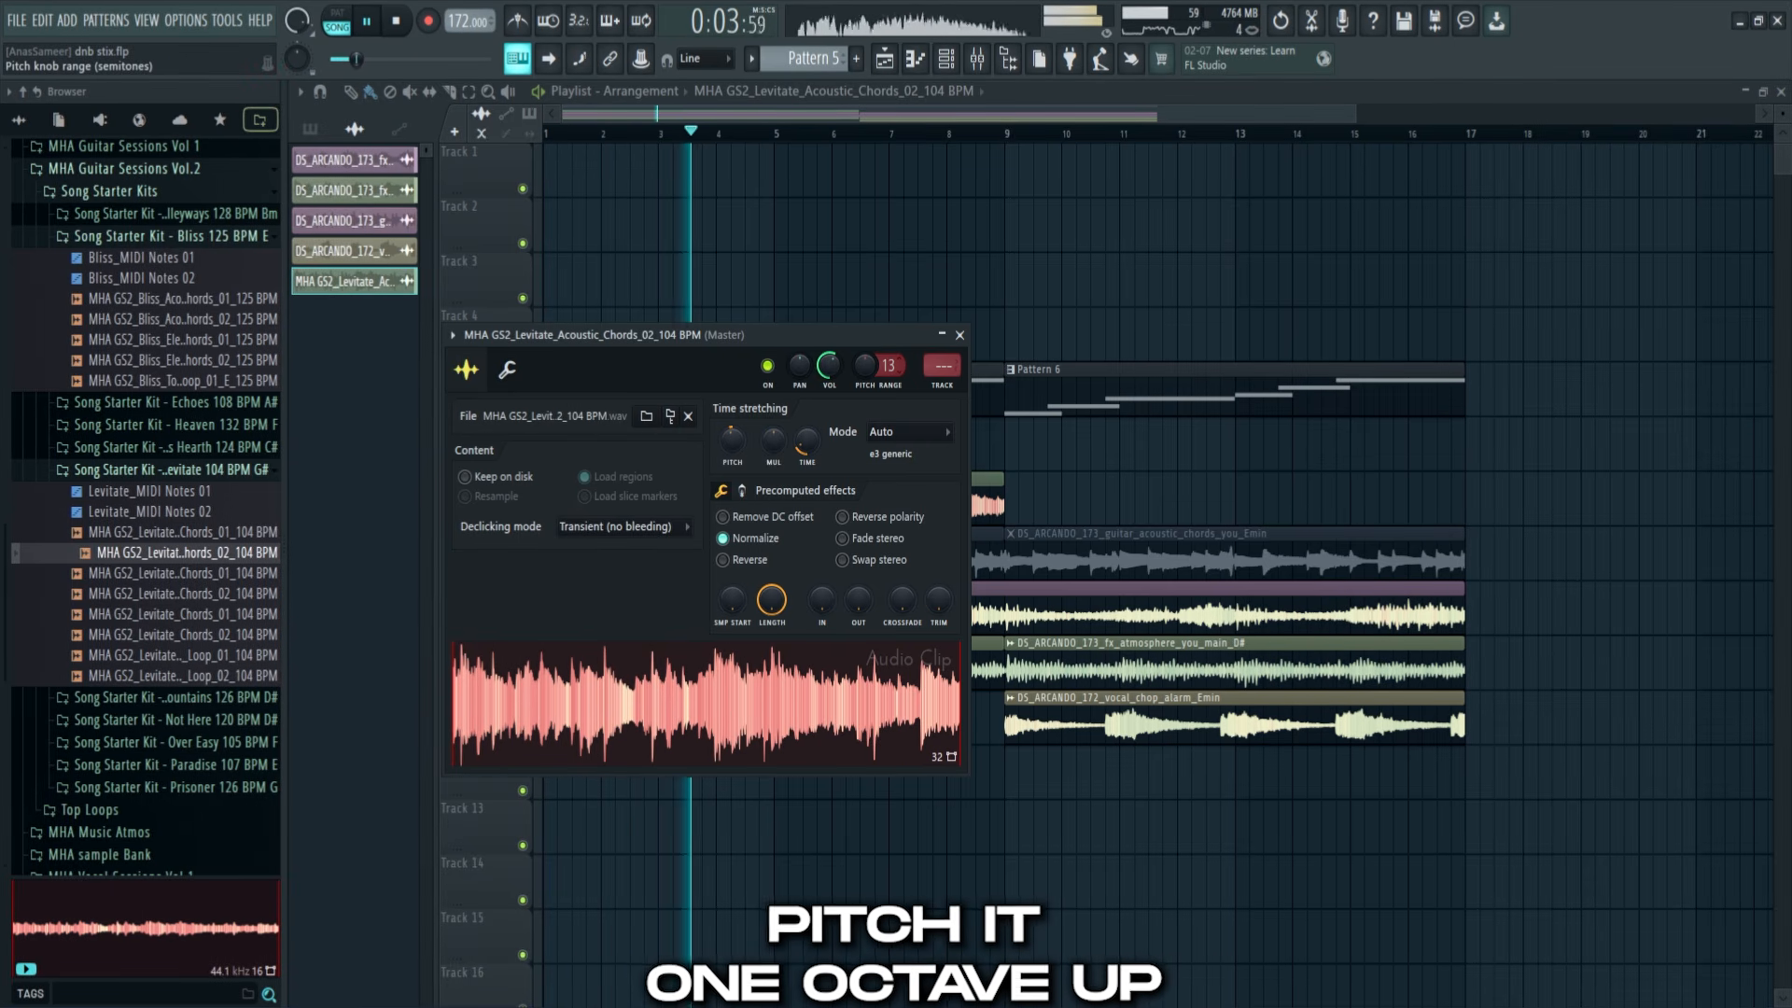
click(892, 435)
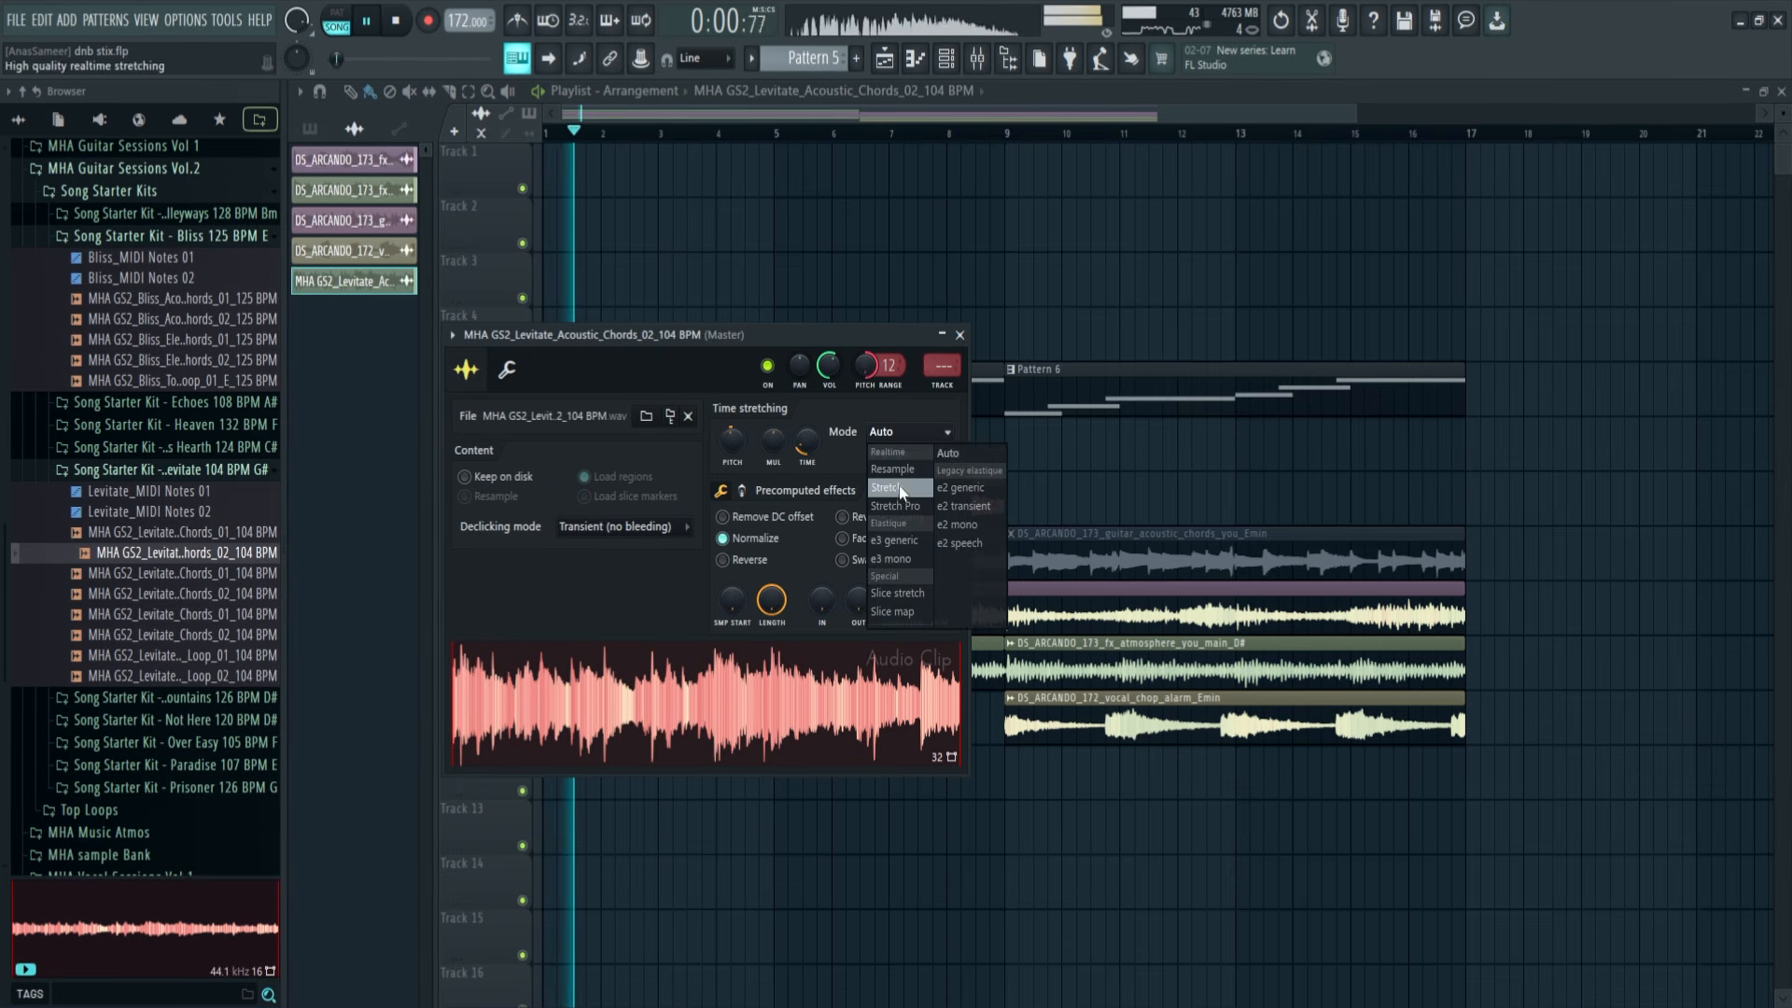
click(895, 486)
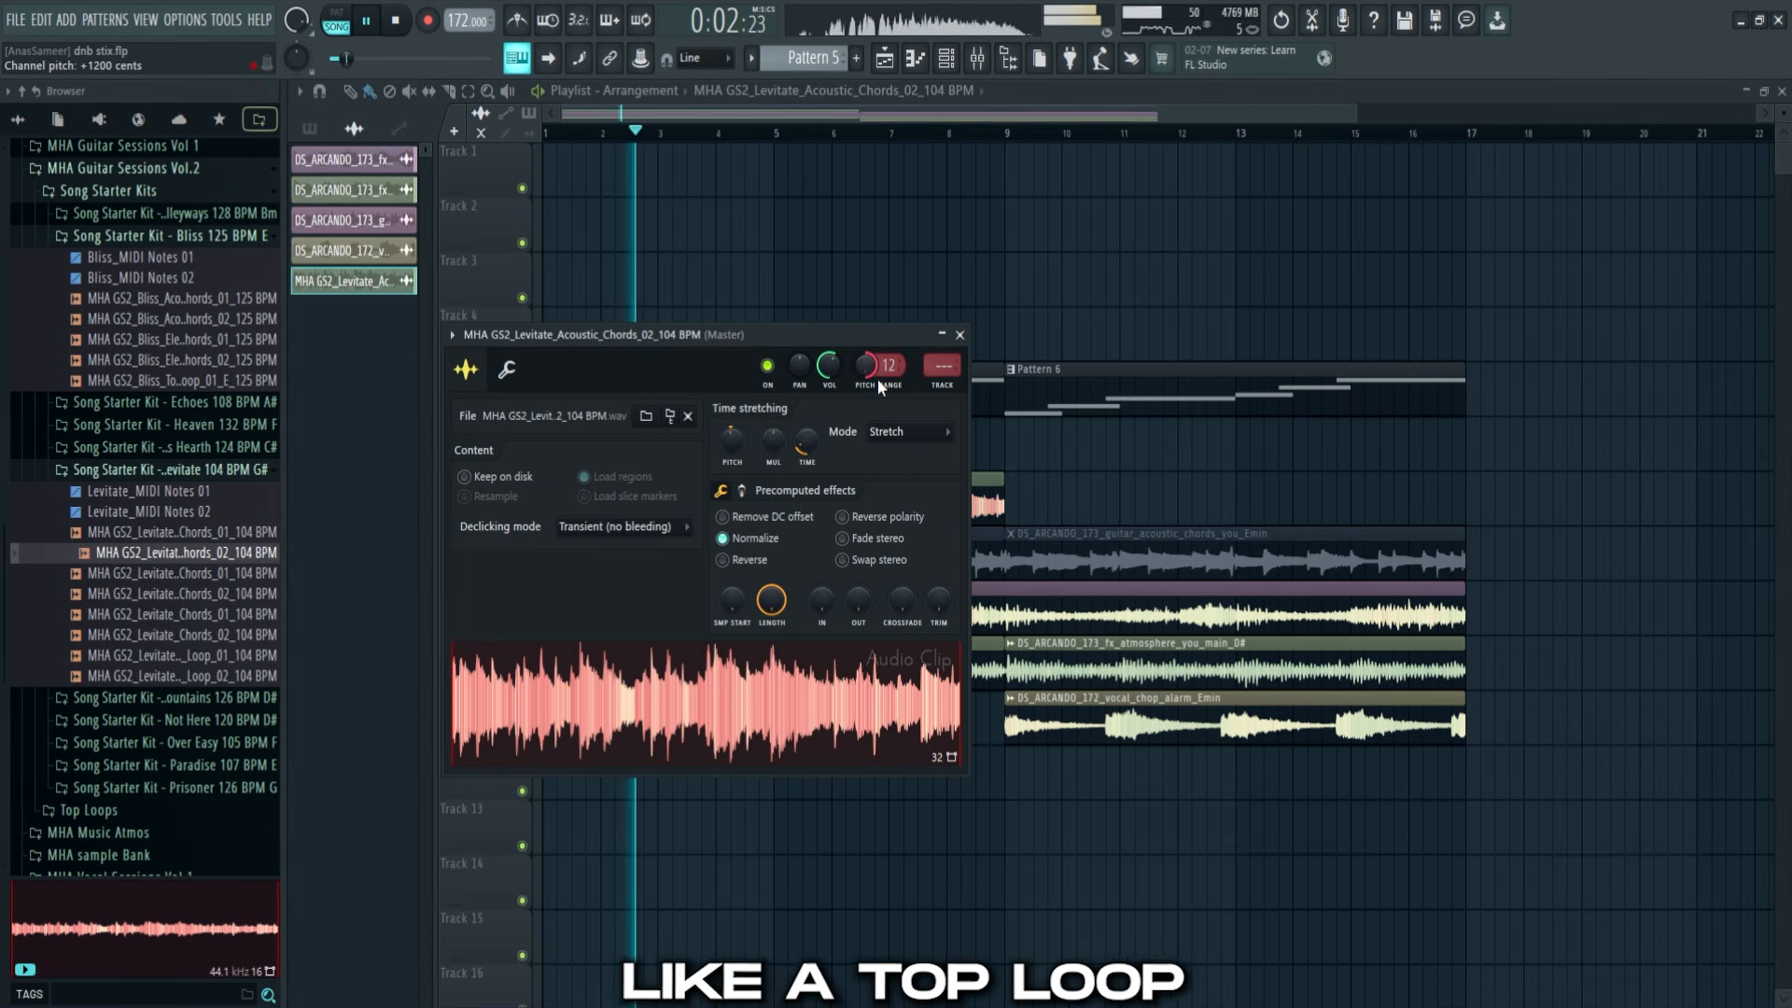
right_click(1108, 480)
Add Fruity Delay 3 to the acoustic guitar loop's mixer track 2
double_click(821, 484)
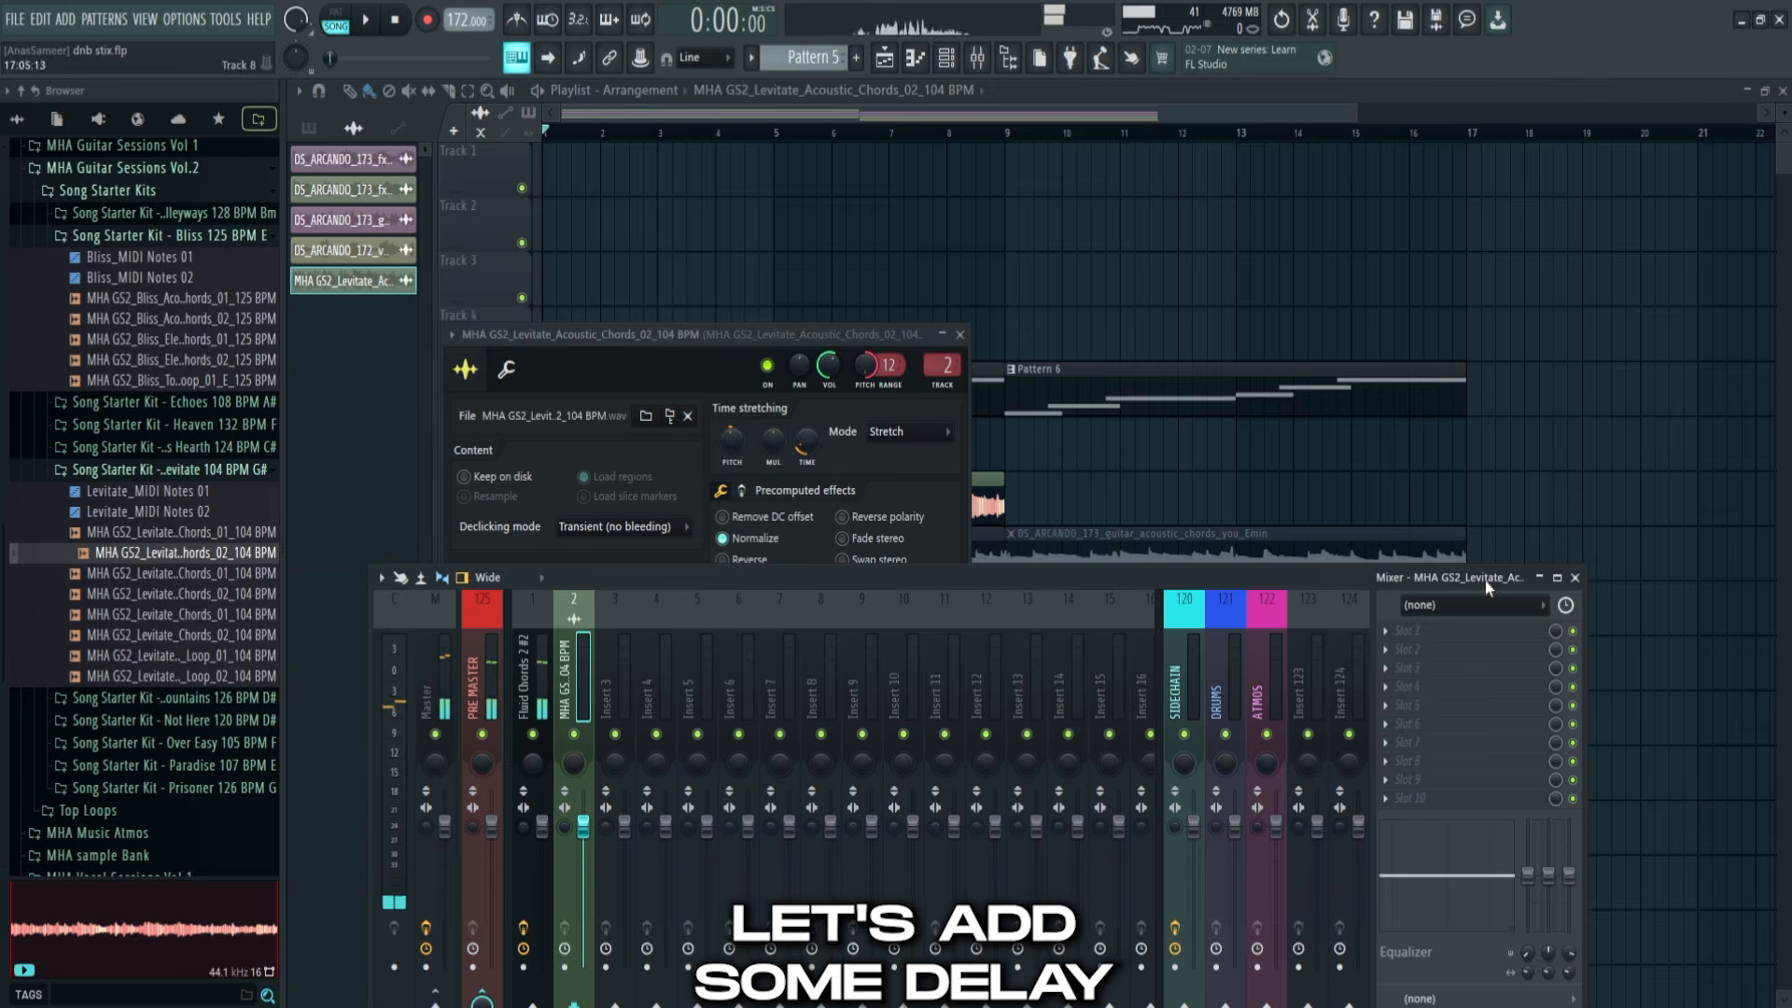
click(1409, 648)
click(1074, 359)
click(1148, 461)
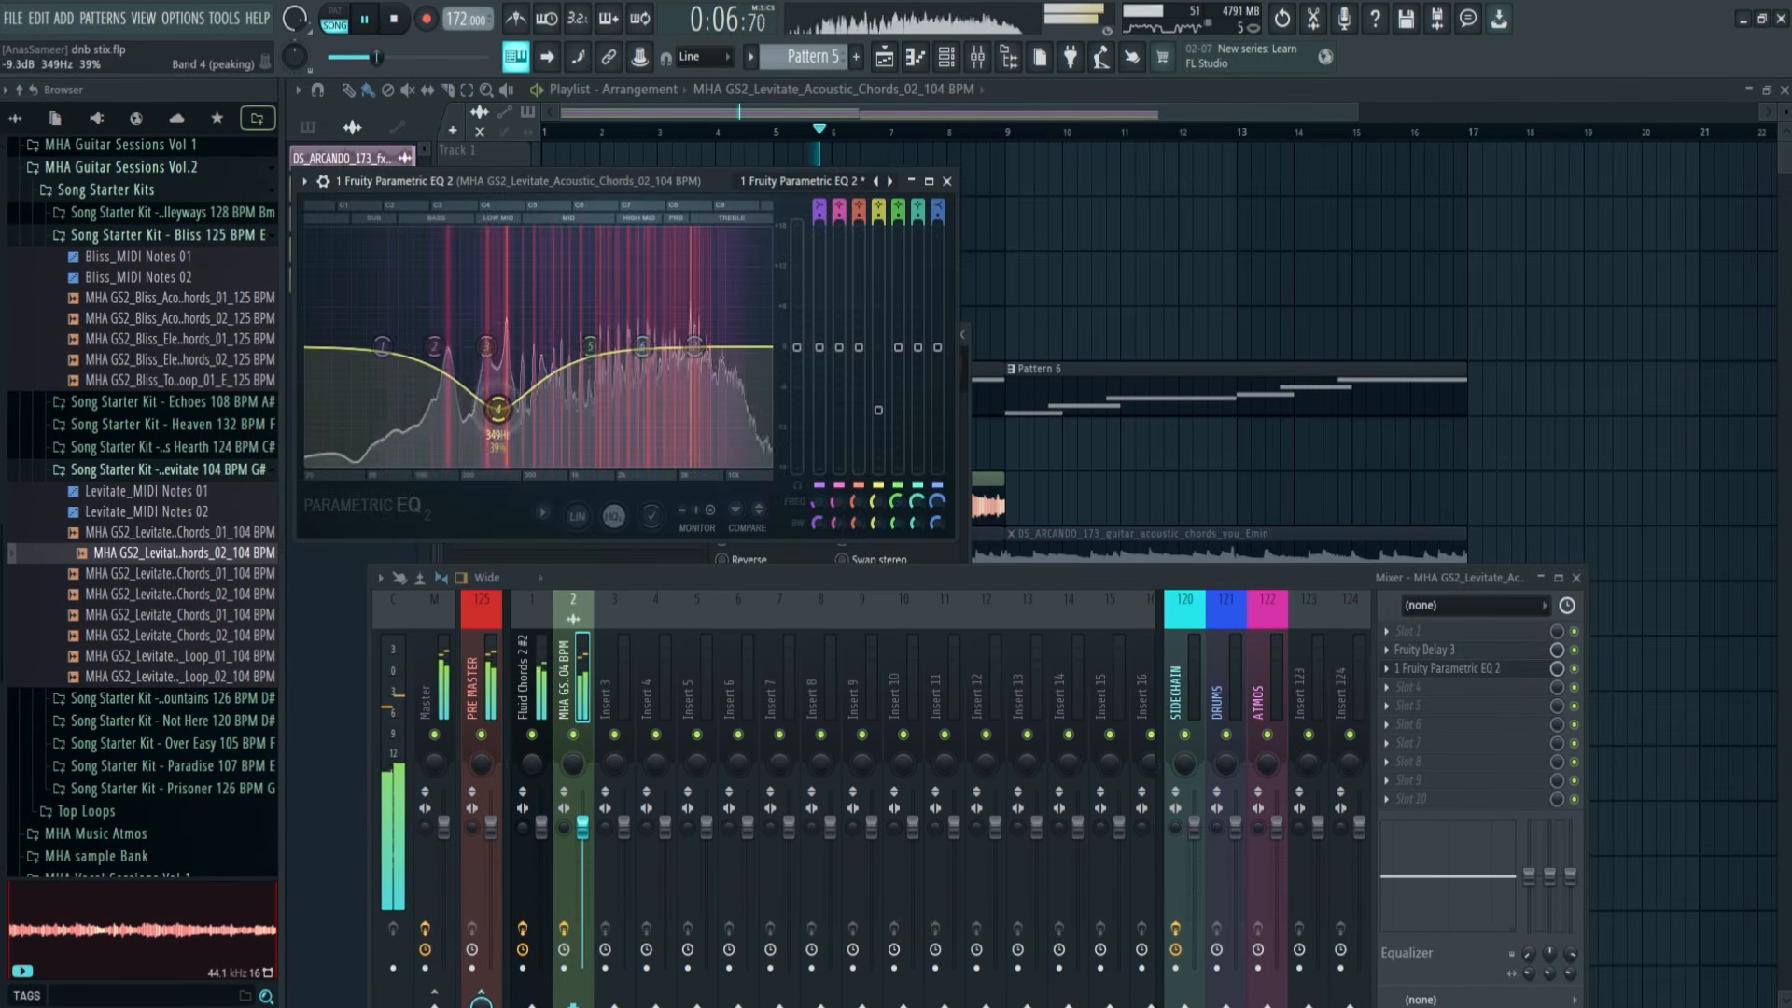
Shape the guitar loop in Fruity Parametric EQ 2 with a band 1 high-pass at about 153 Hz and a slight band 6 cut
scroll(820, 215, up, 2)
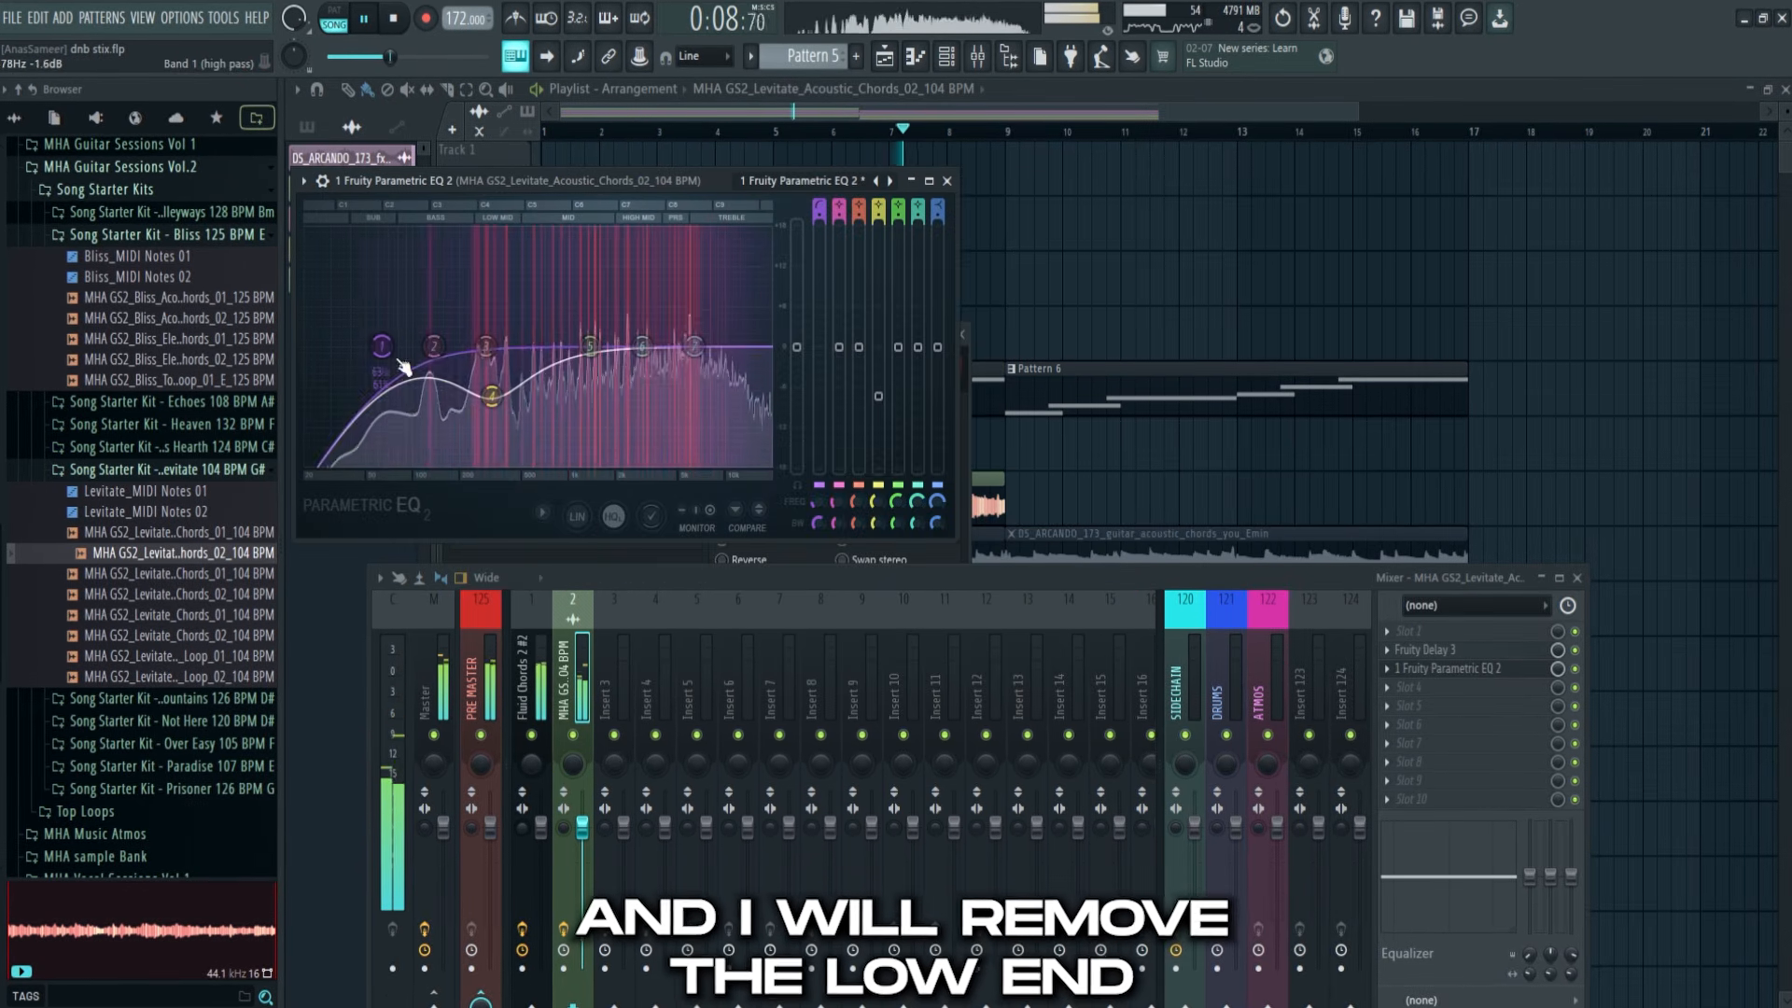
drag(381, 346, 434, 347)
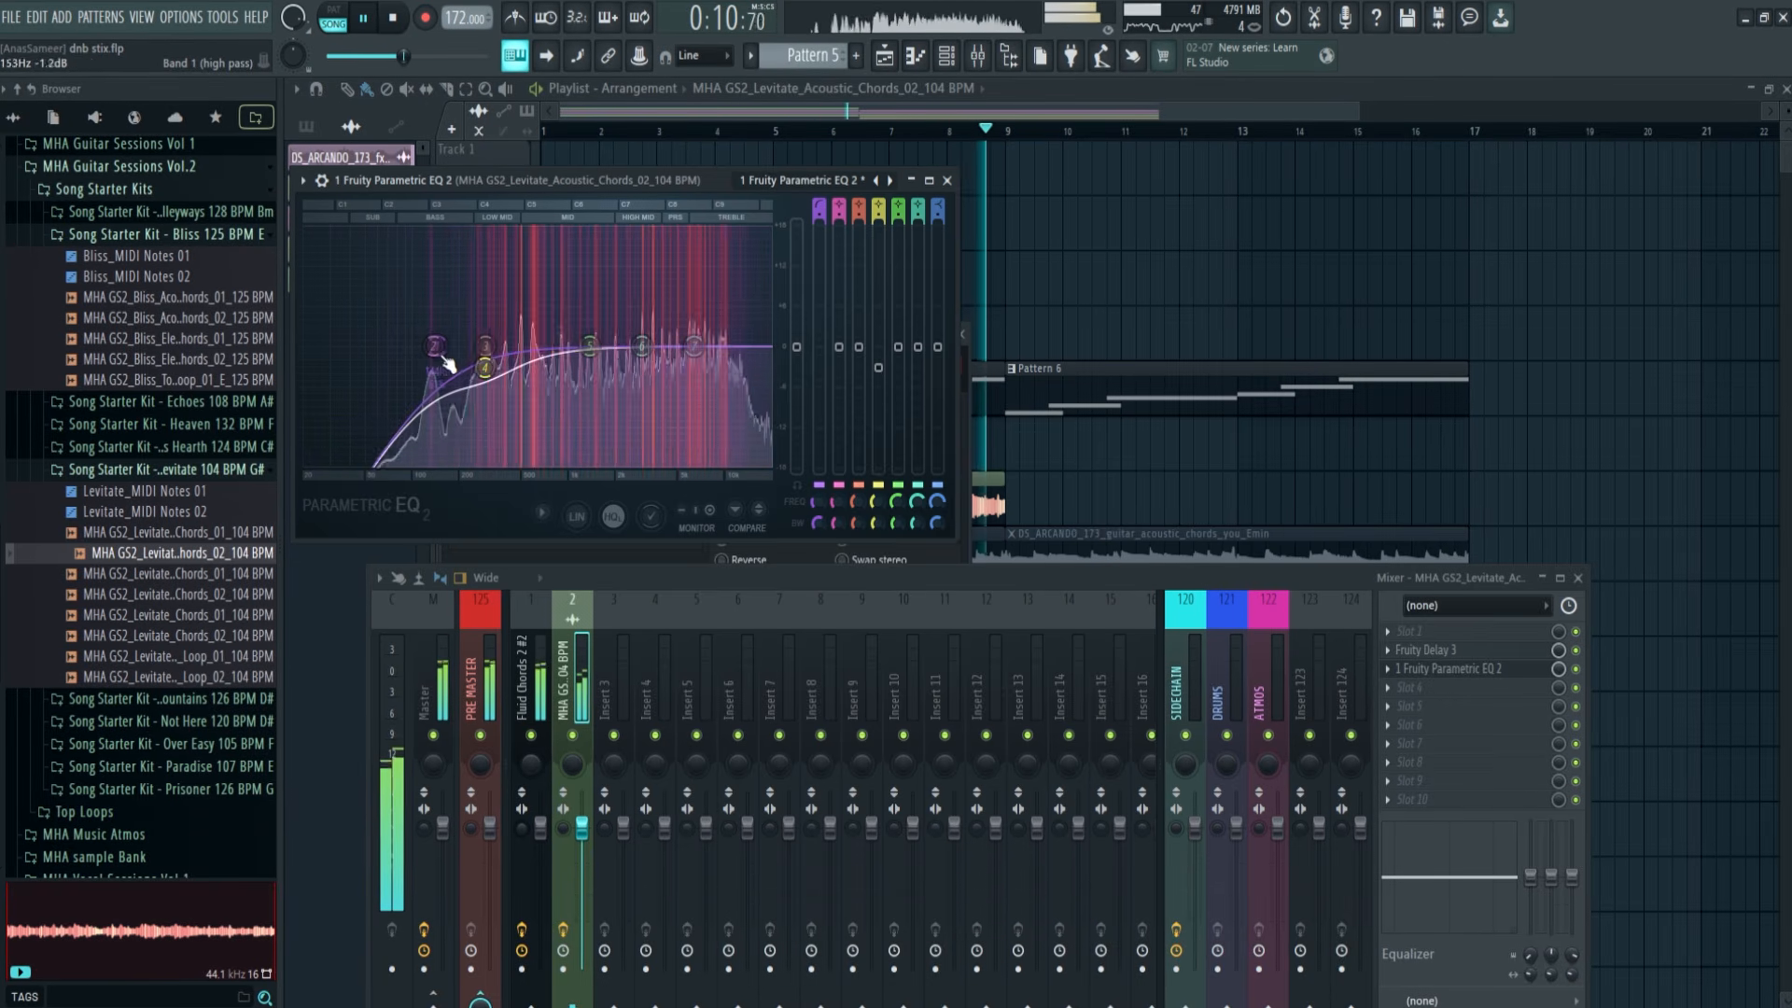
mouse_move(642, 346)
mouse_down()
mouse_move(640, 327)
mouse_move(630, 374)
mouse_up()
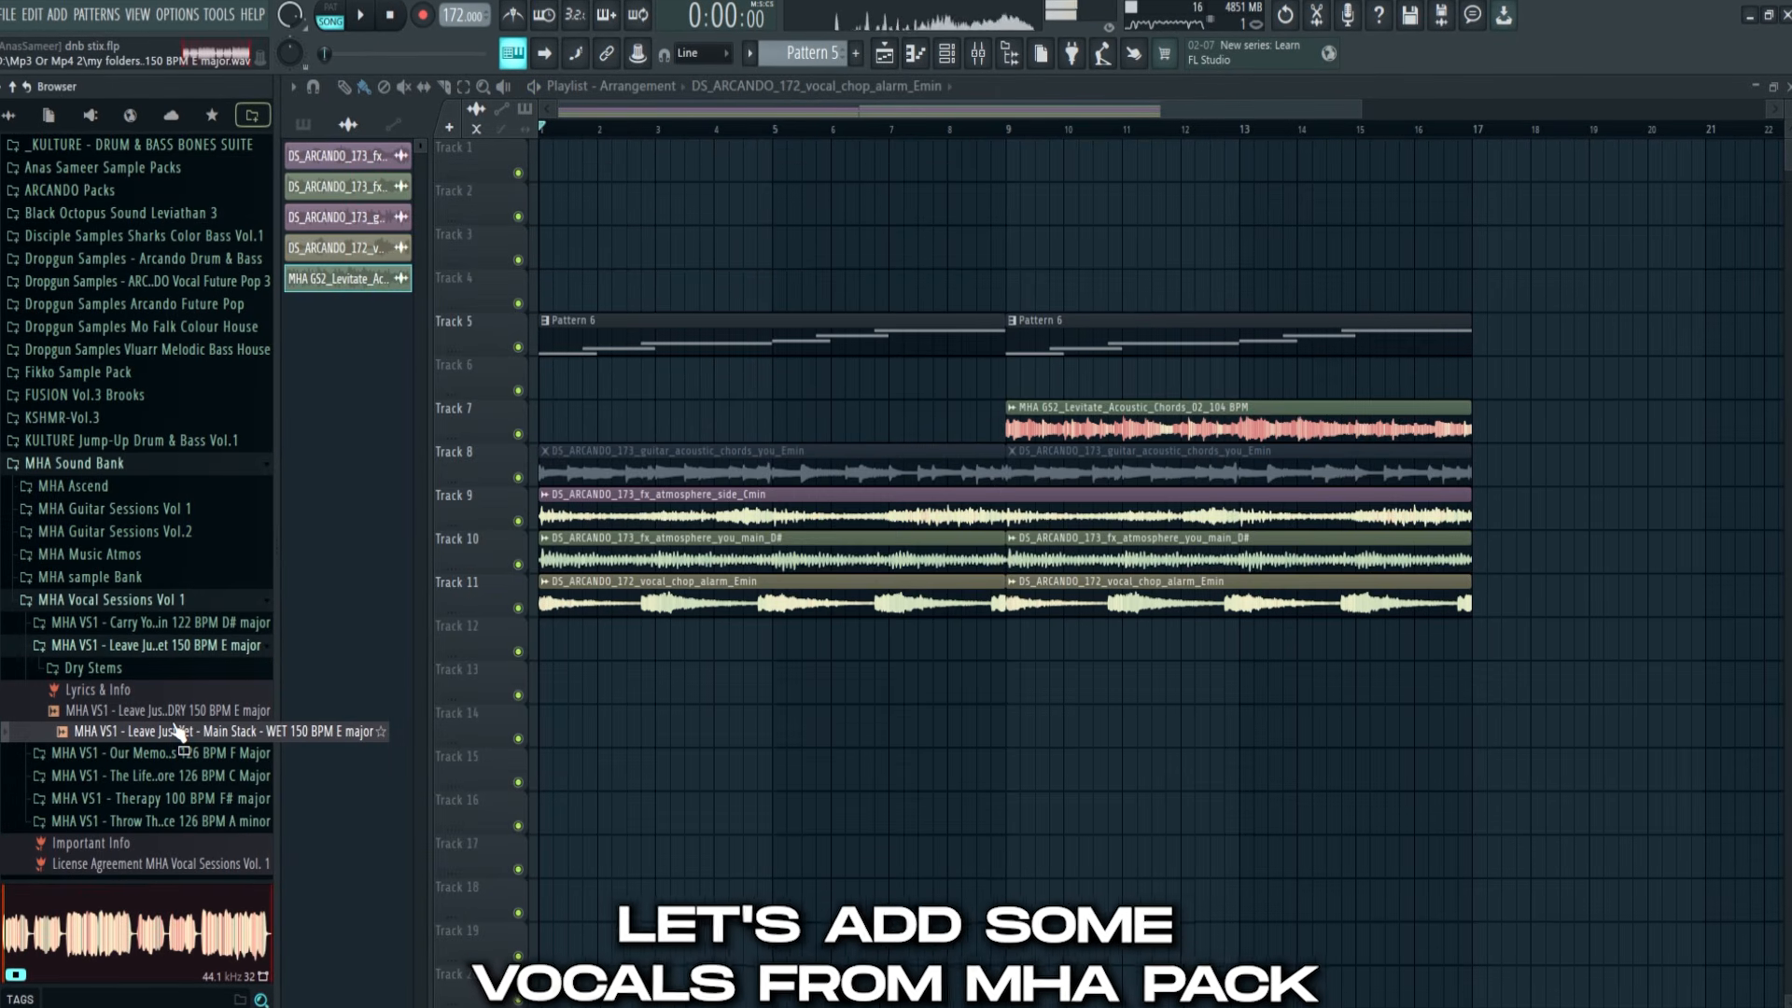
Place the MHA VS1 - Leave Just Yet - Main Stack - WET vocal at bar 1 on Track 3 and pitch it to the song's key
drag(181, 732, 768, 225)
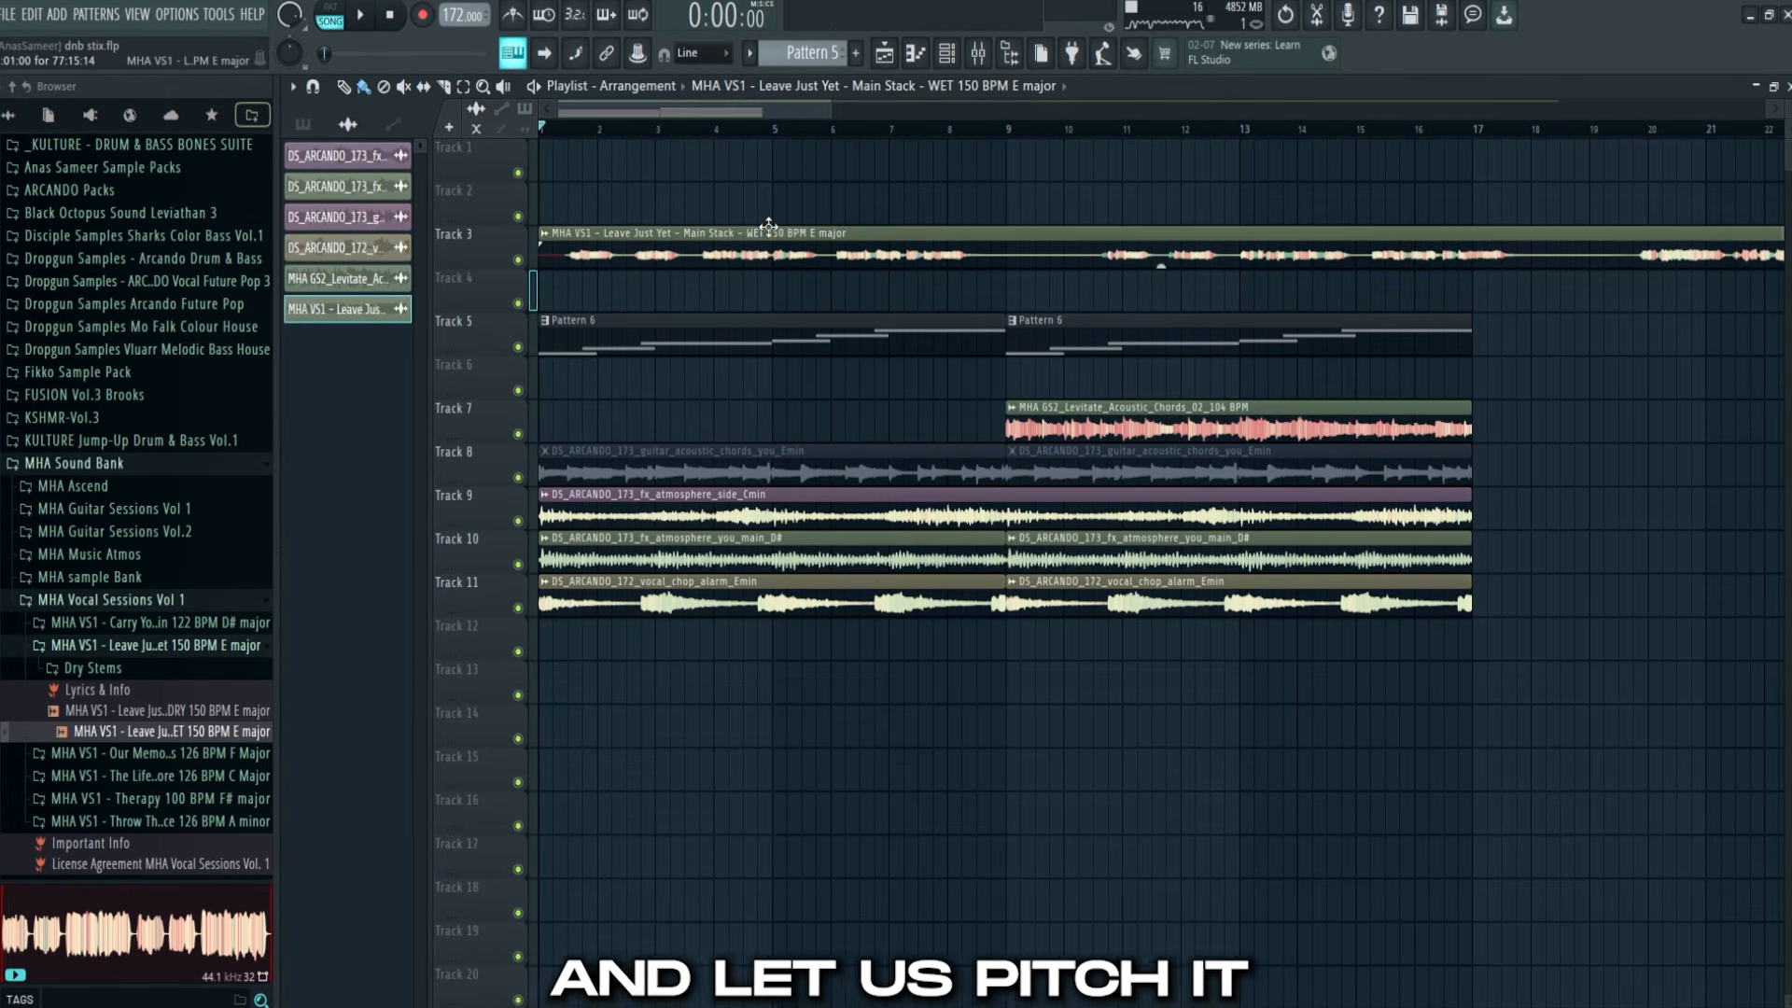
double_click(768, 224)
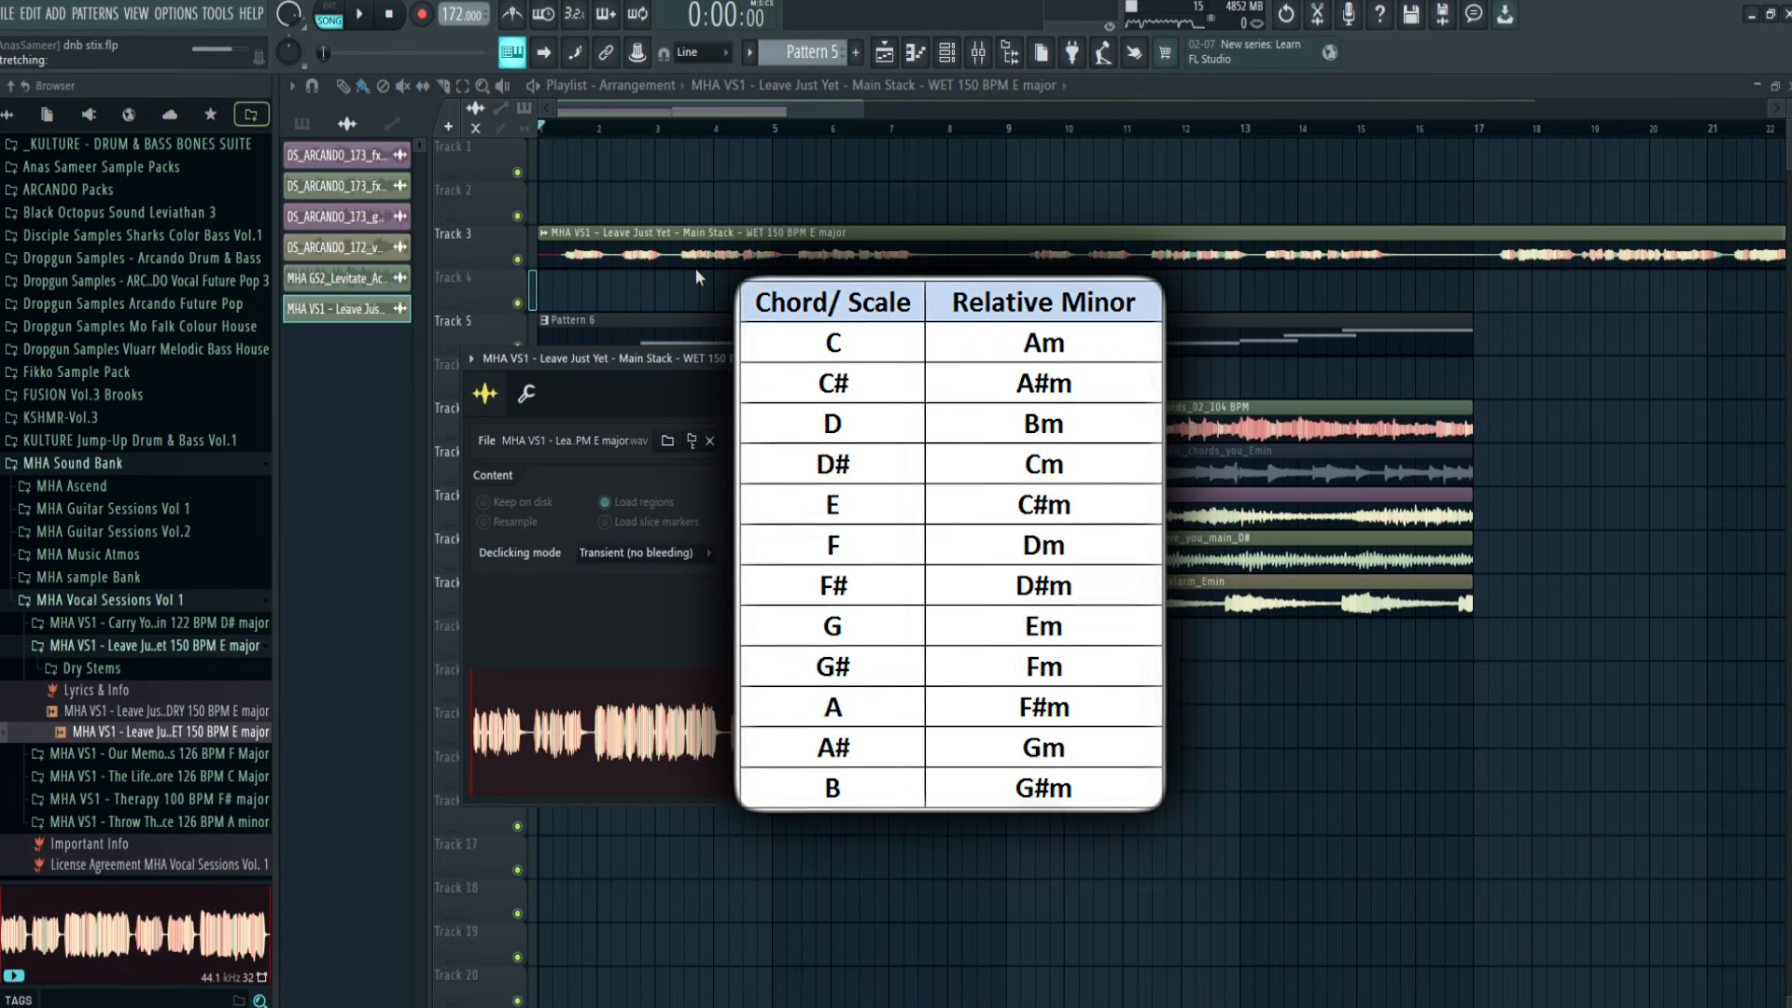
key(space)
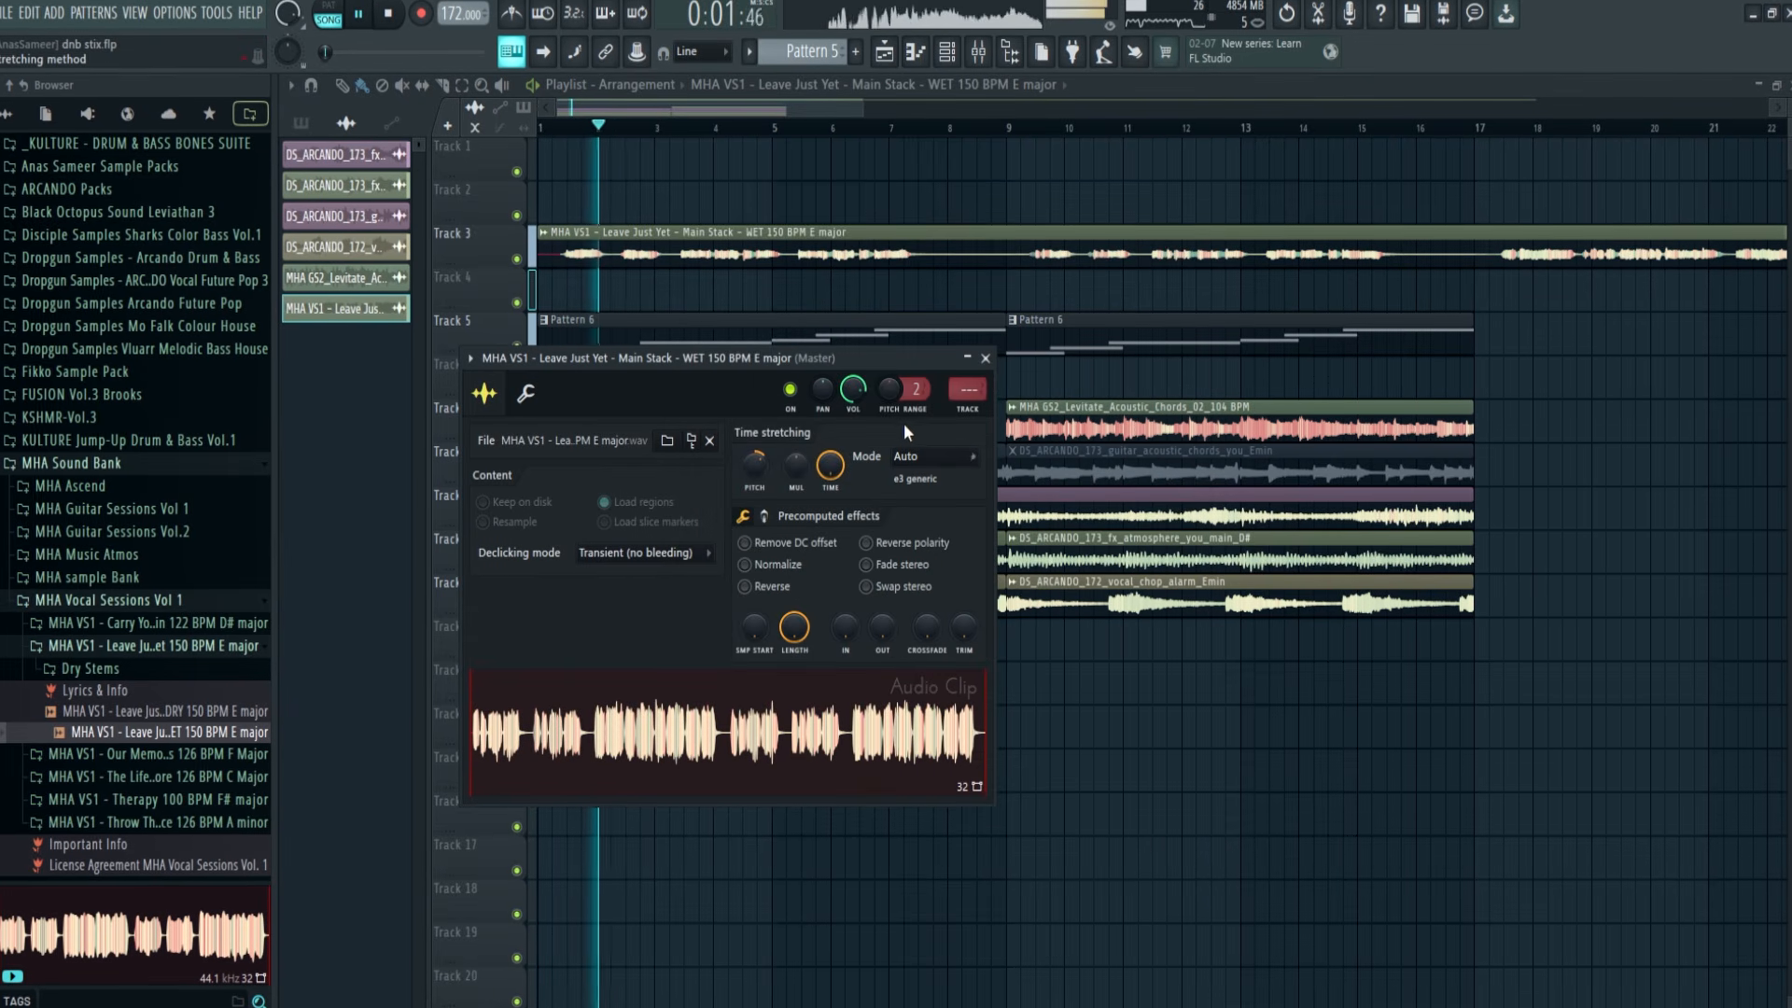
right_click(1352, 754)
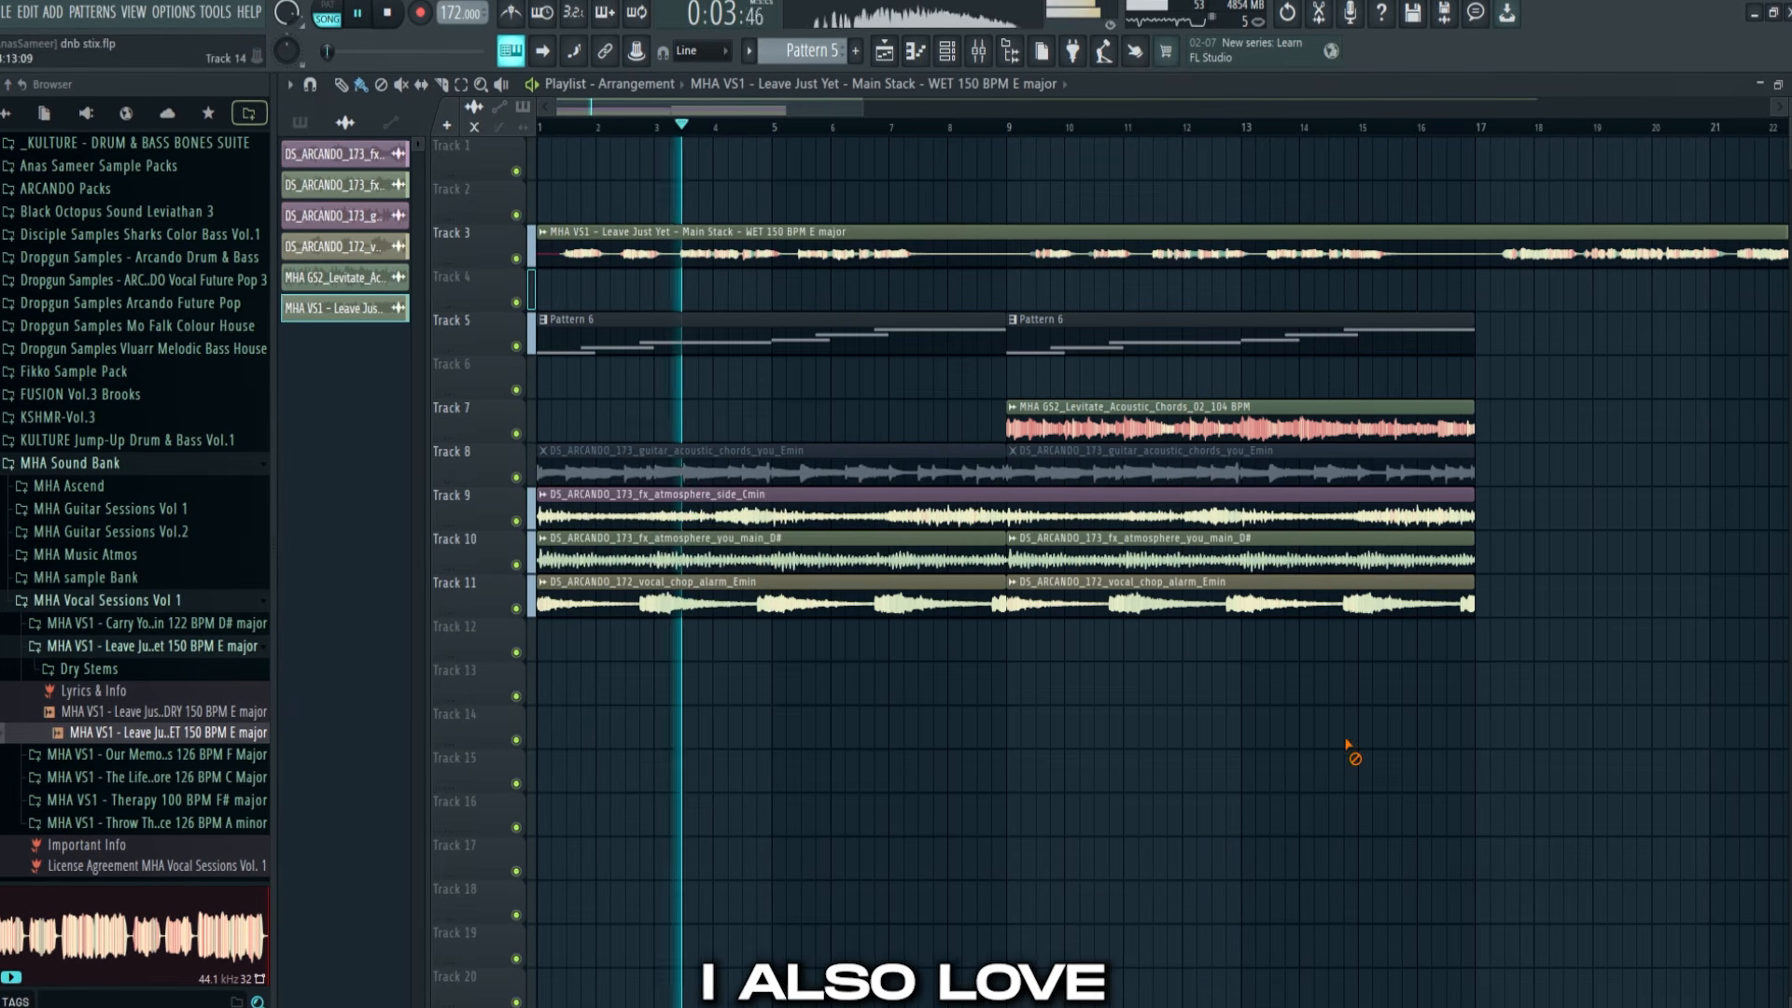
Place the Anas Sameer Atmos Vol 2 Ambience 6 E sample at bar 1 on Track 13
double_click(817, 524)
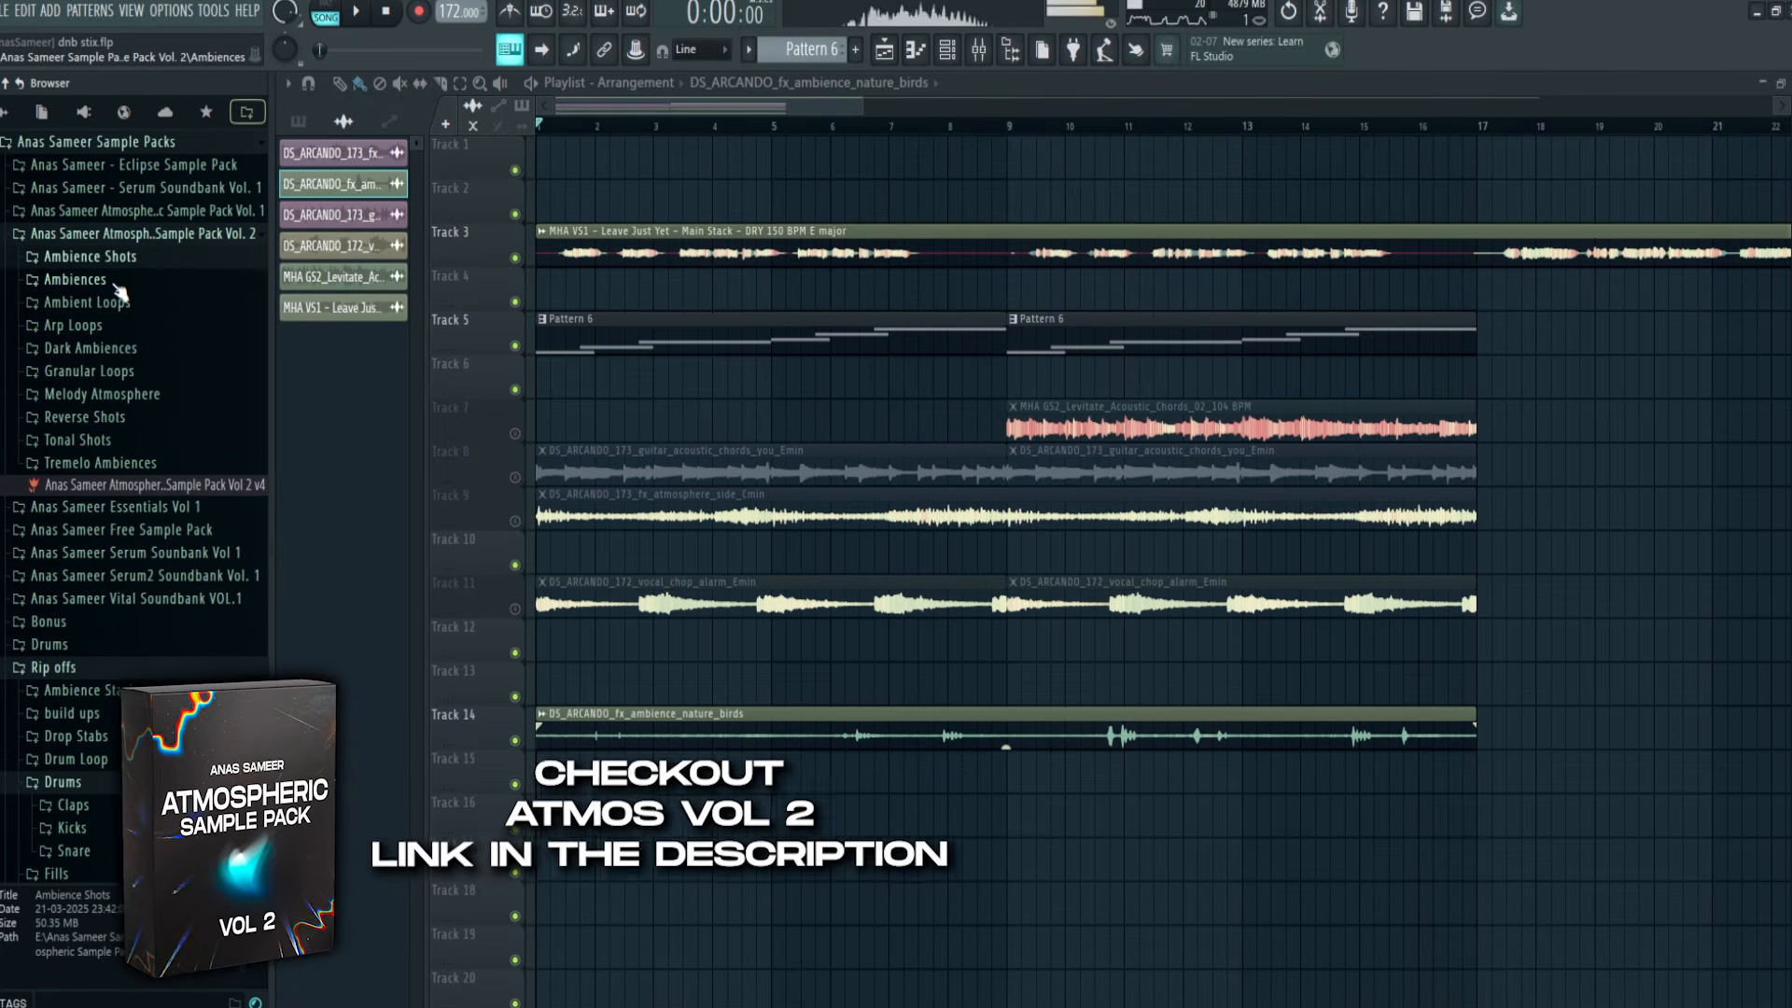
click(110, 366)
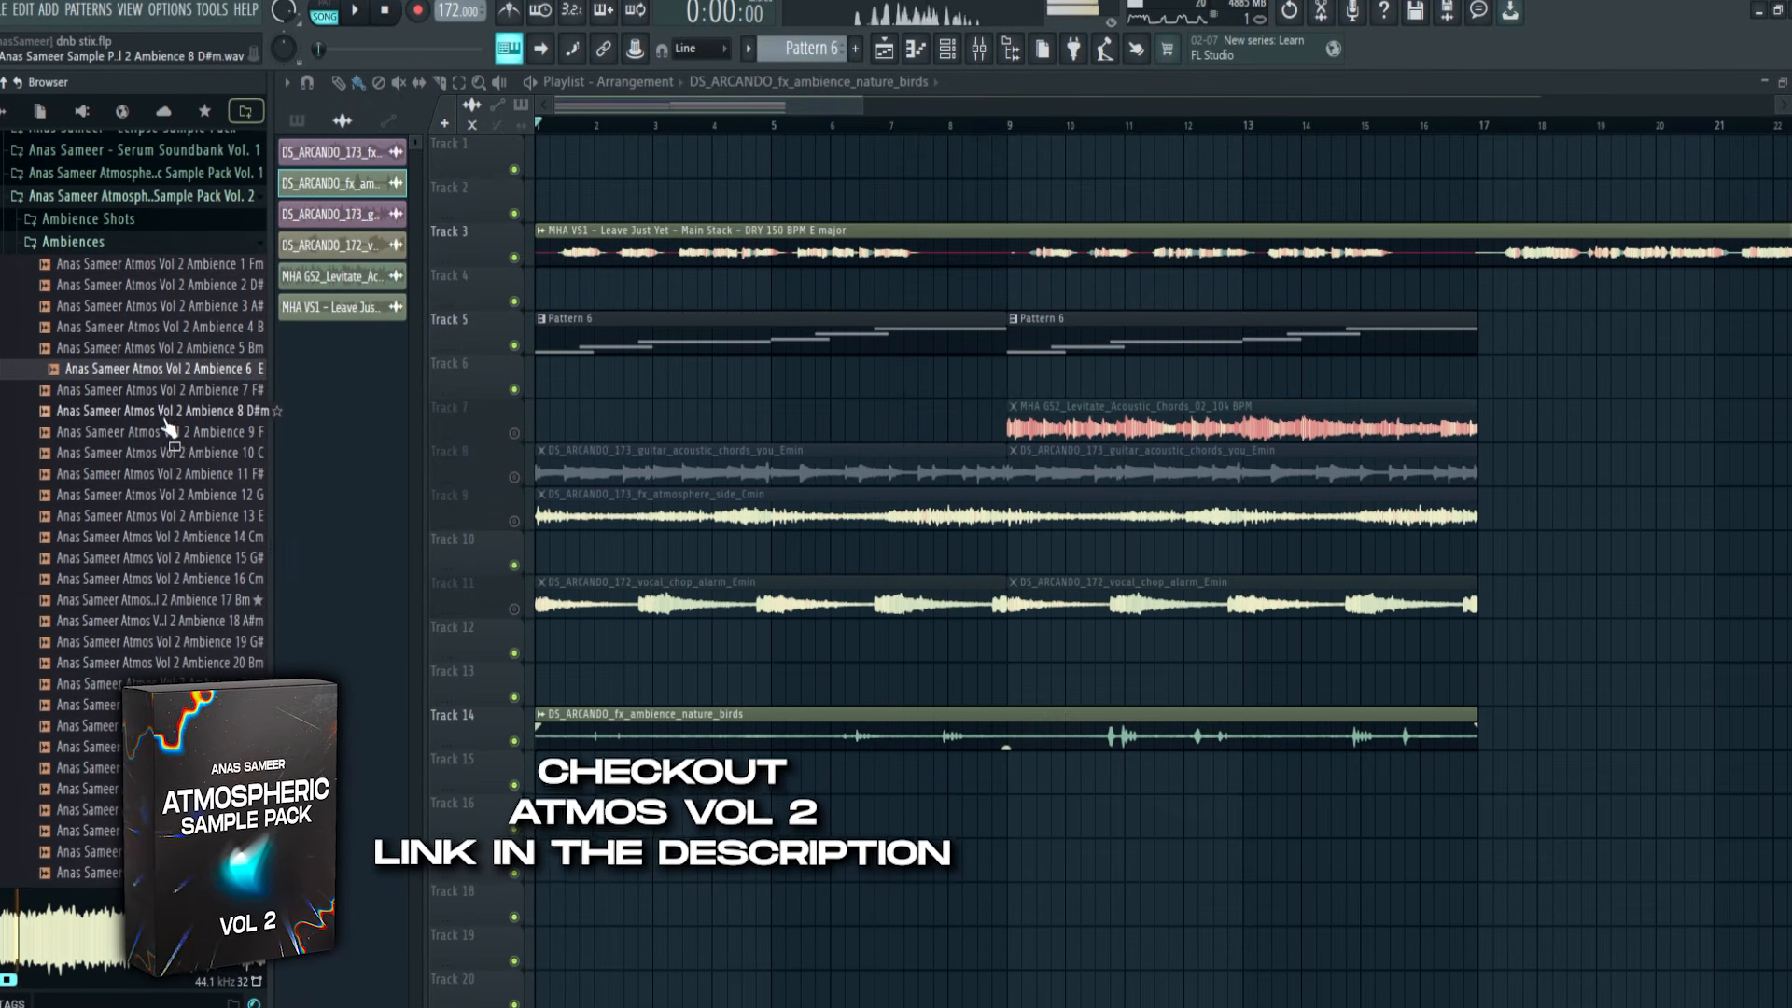
drag(177, 458, 644, 698)
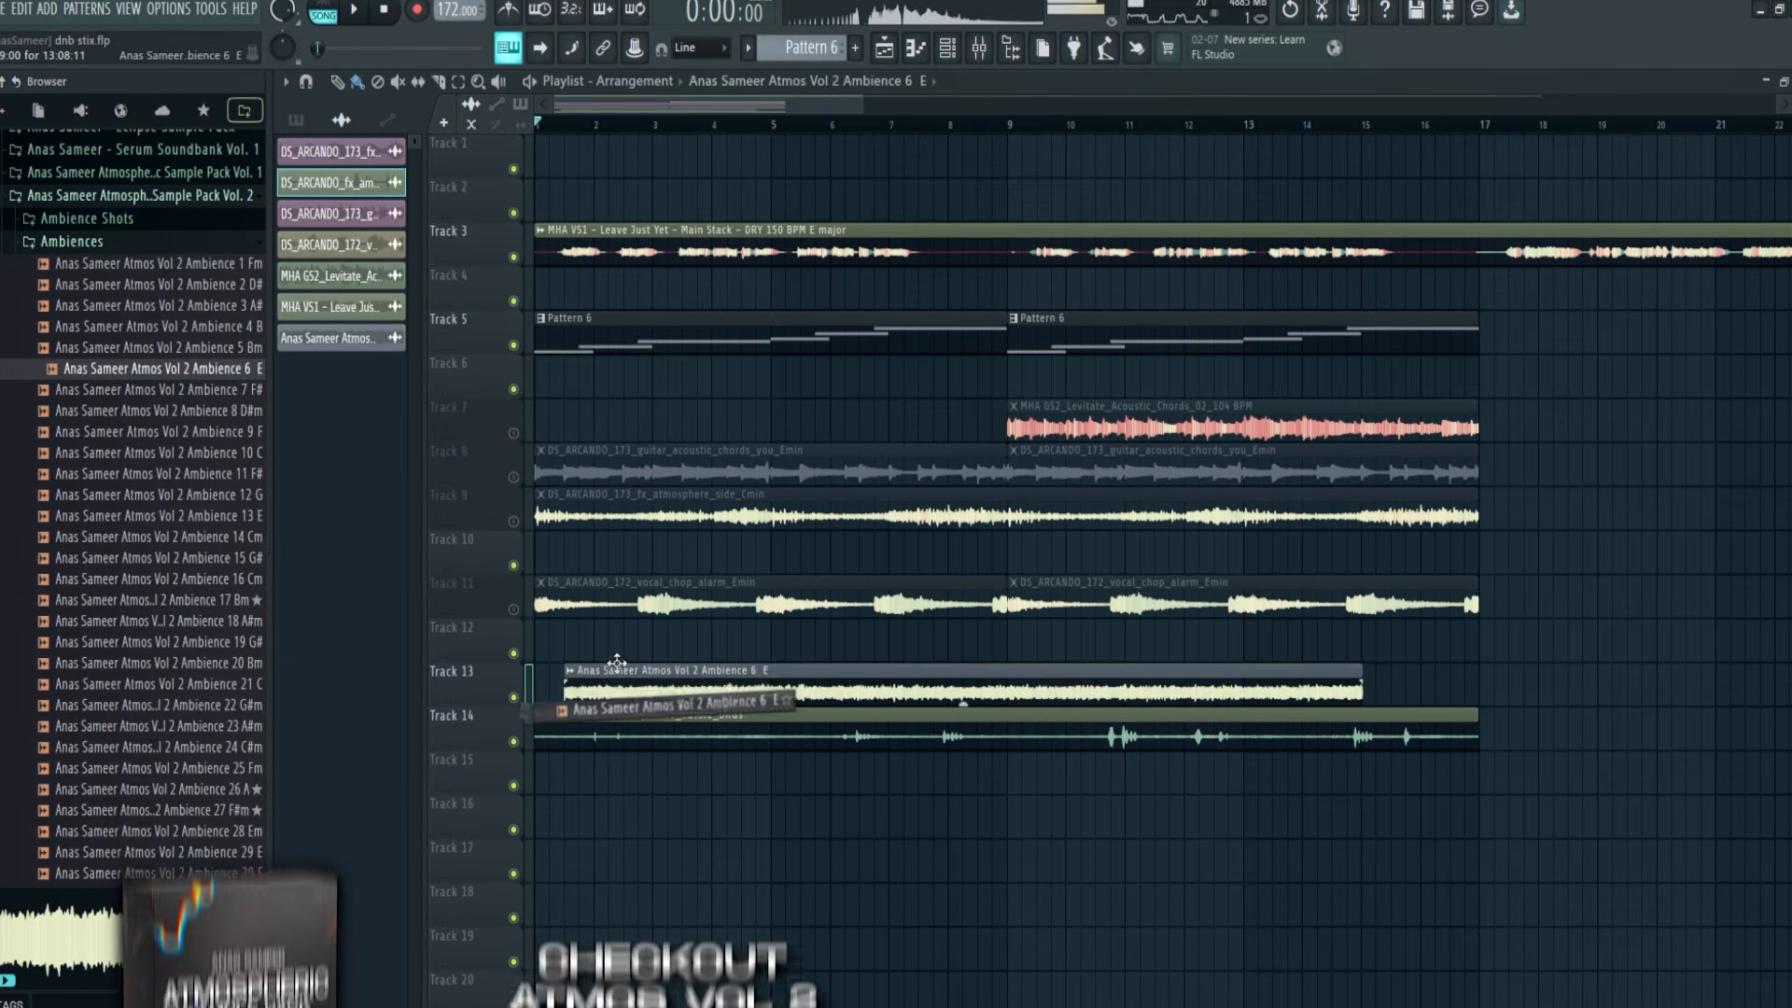
double_click(644, 698)
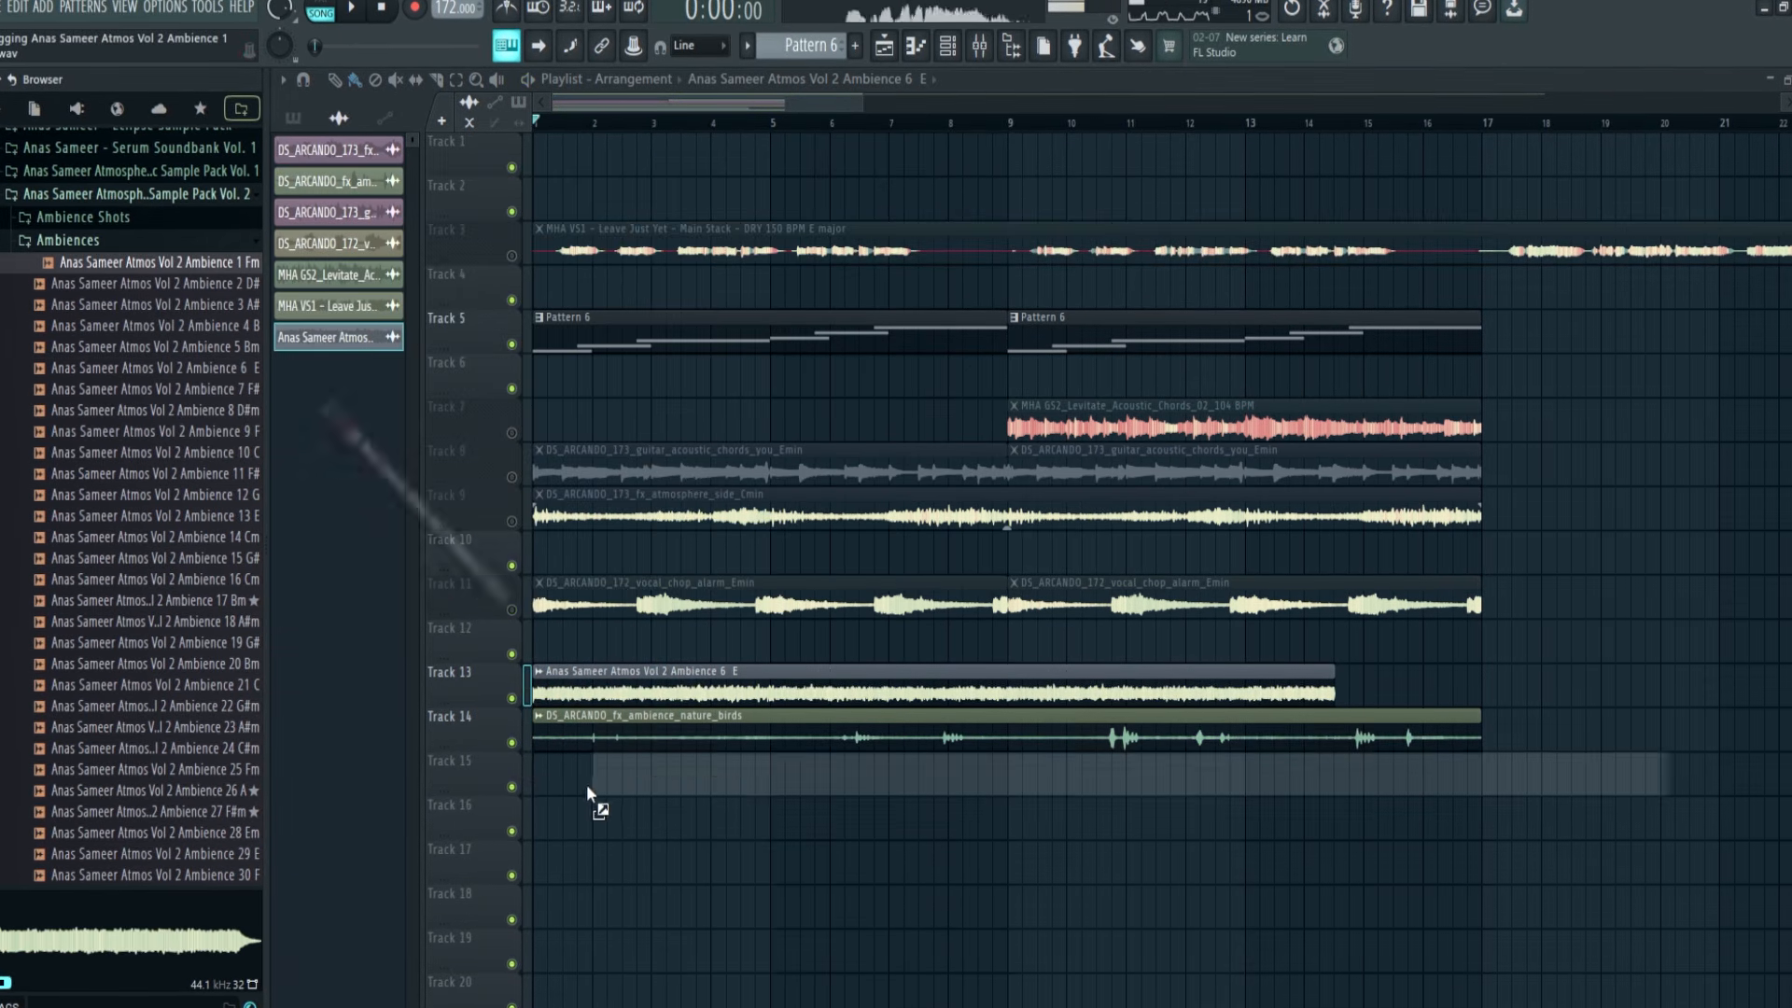
Place Anas Sameer Atmos Vol 2 Ambience 1 Fm at bar 1 on Track 15 and trim its end to bar 17
drag(586, 784, 579, 784)
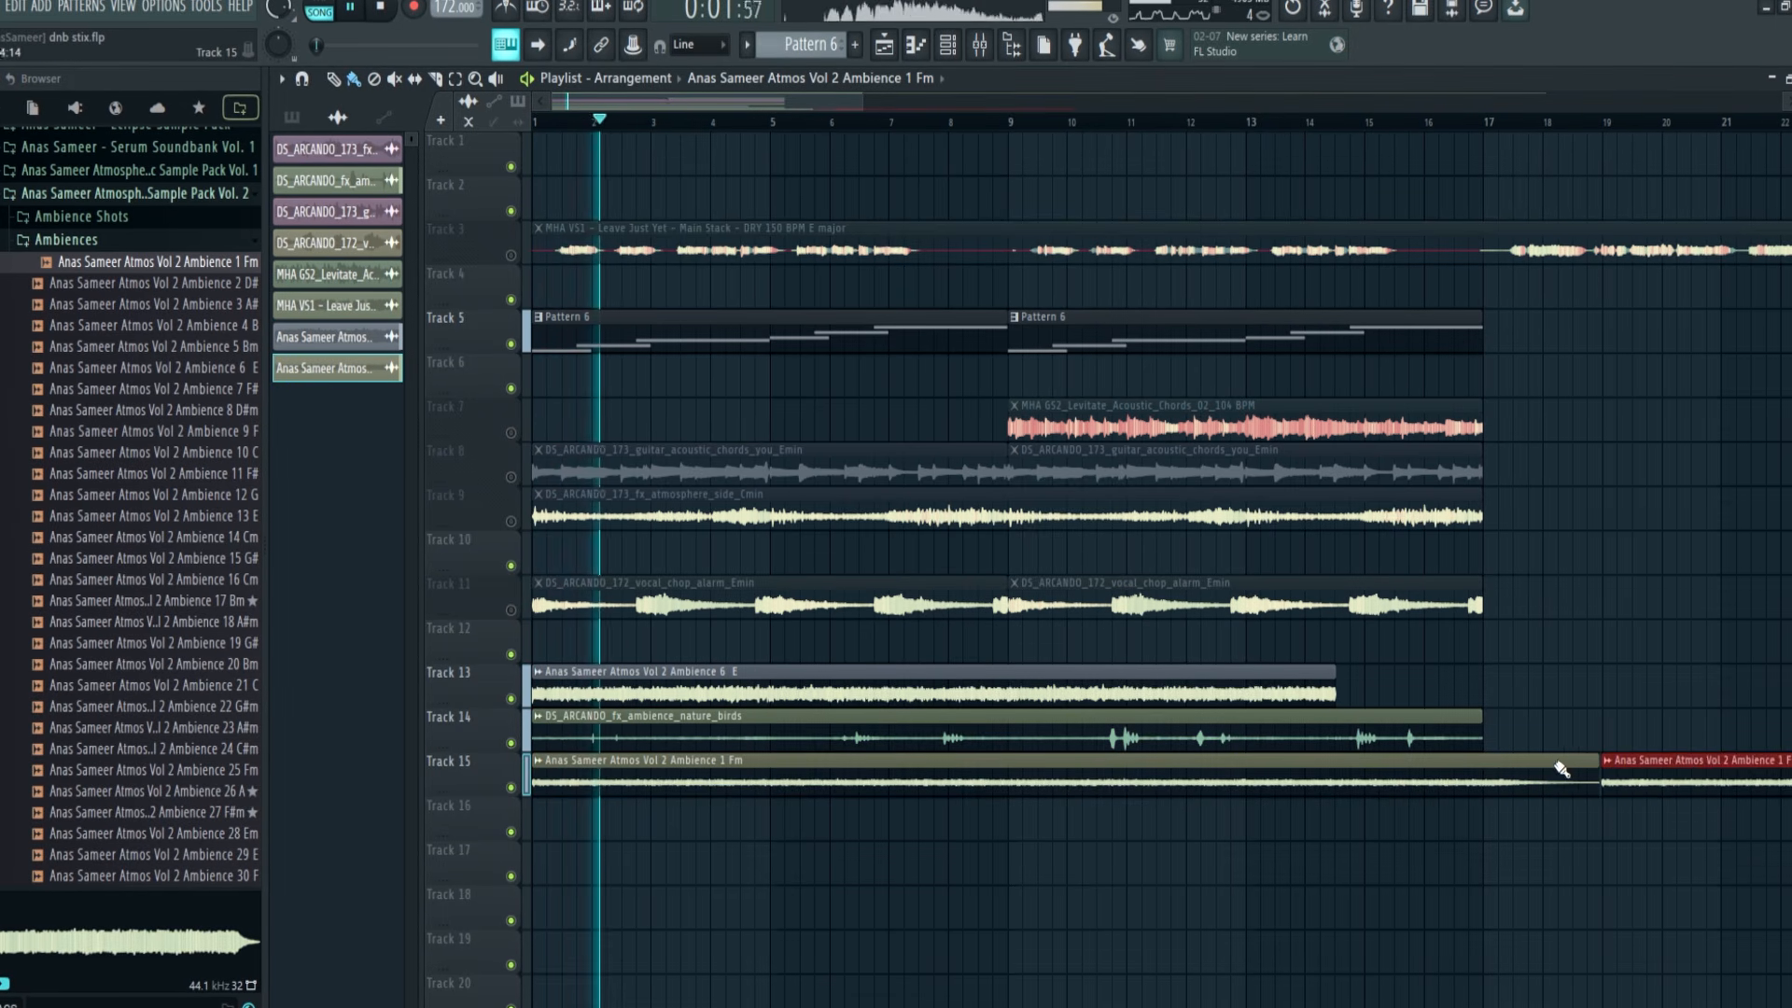
drag(1599, 762, 1491, 765)
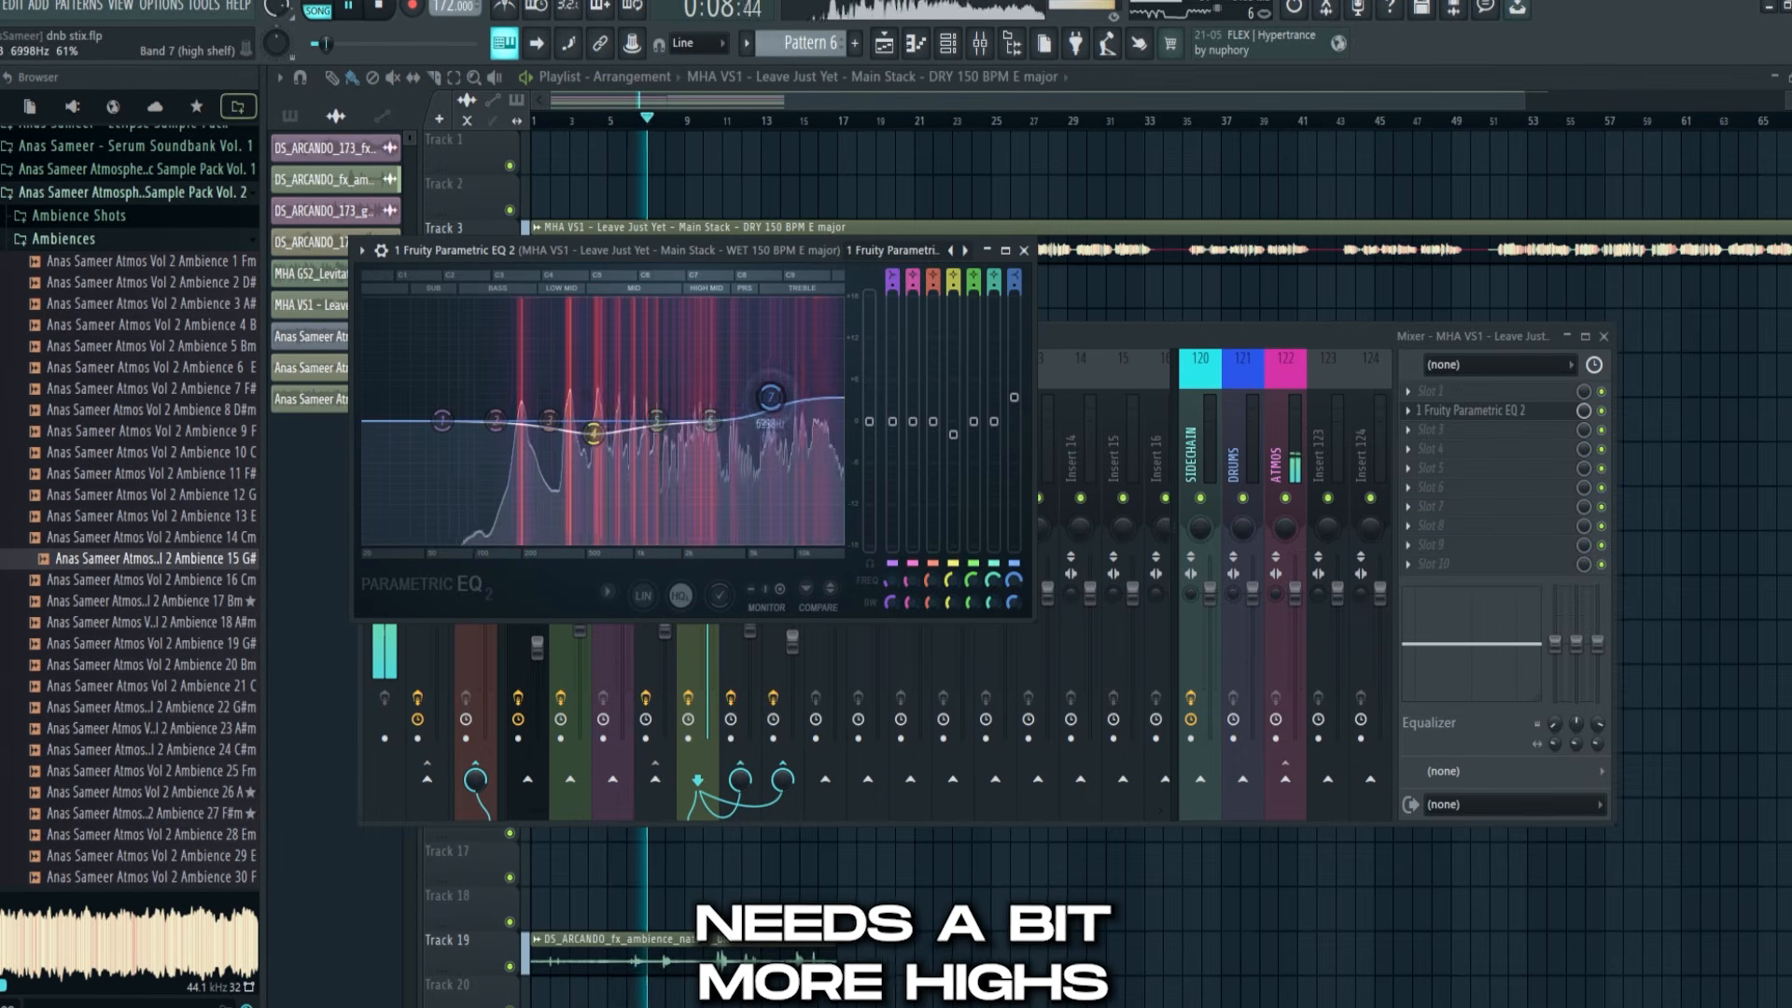
In the vocal's Fruity Parametric EQ 2, boost the highs with band 6 and move band 4 to about 384 Hz
drag(711, 421, 714, 399)
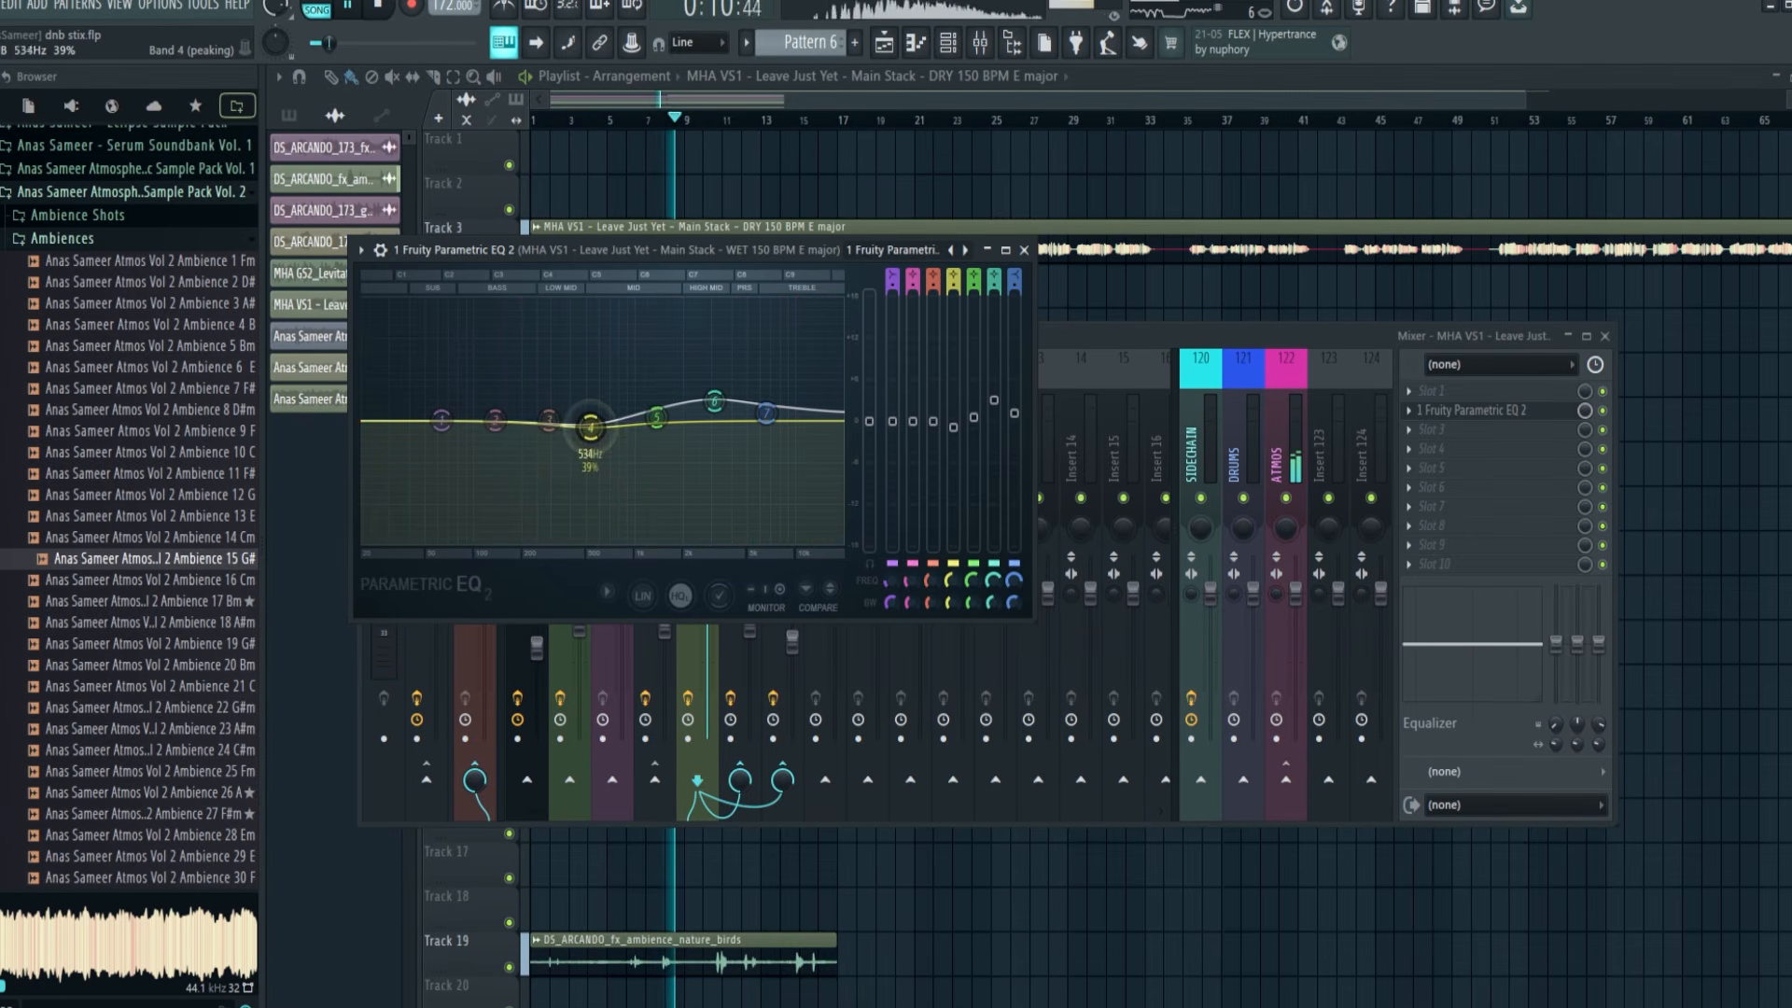
mouse_move(574, 440)
mouse_down()
mouse_move(567, 408)
mouse_move(567, 423)
mouse_up()
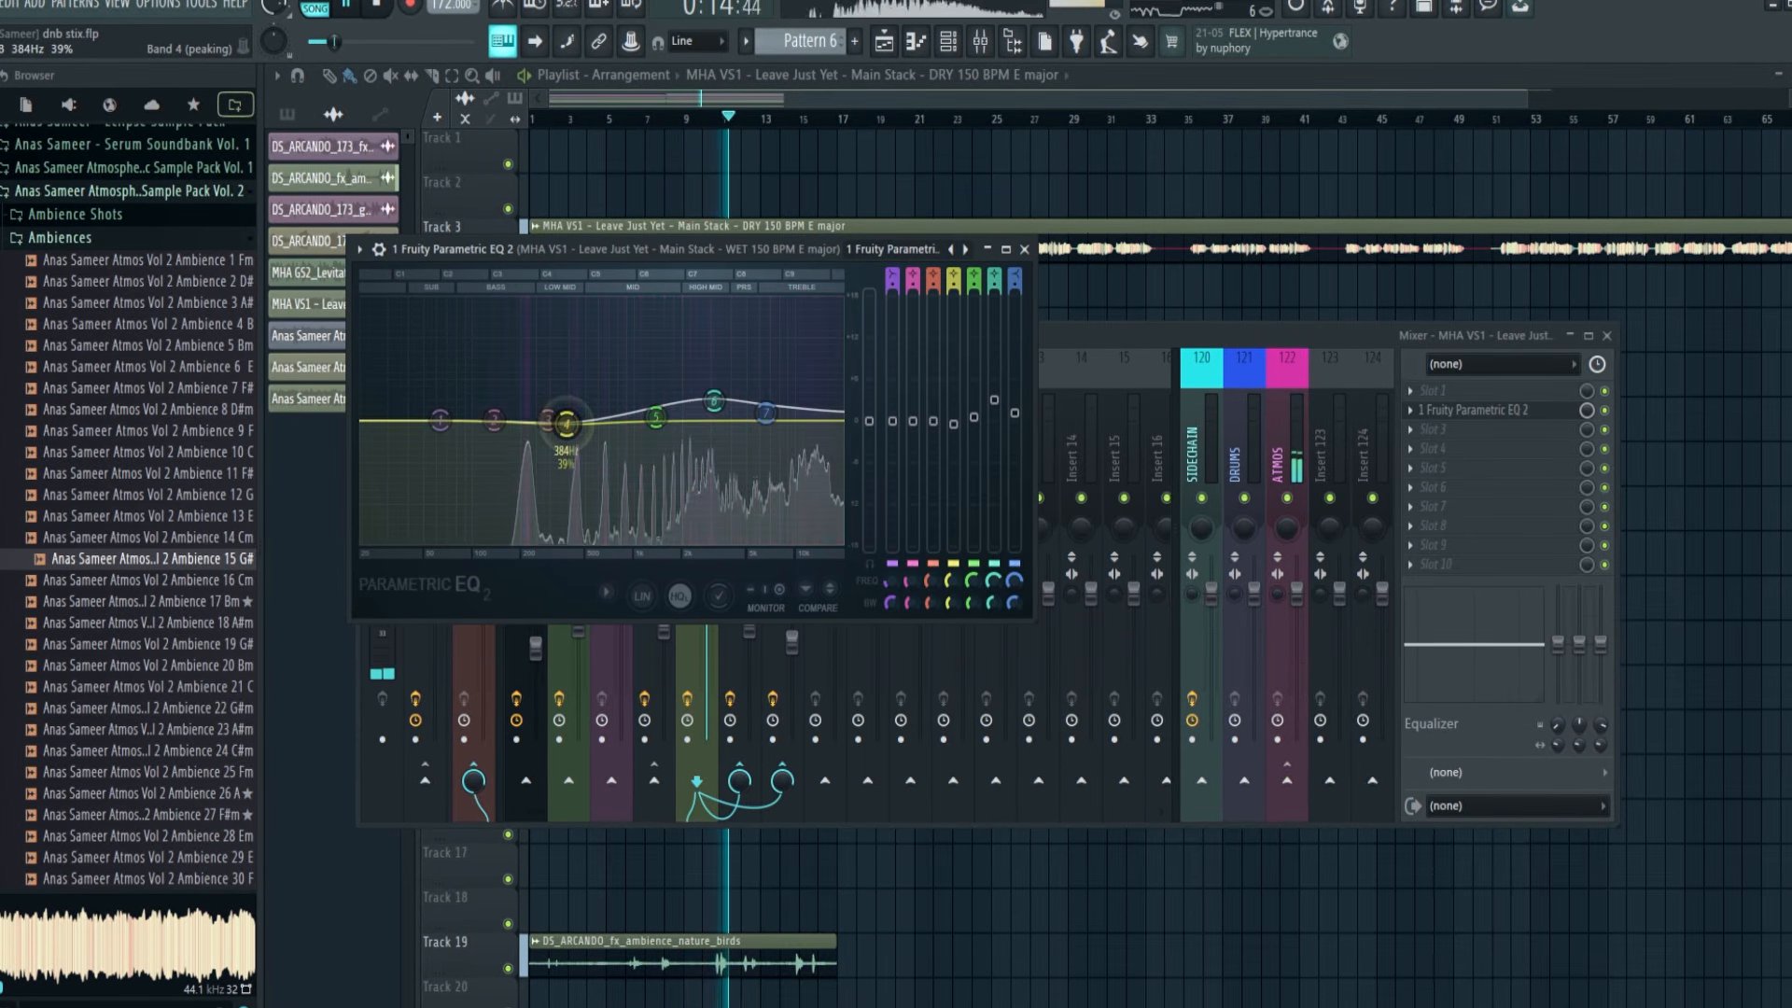
drag(713, 400, 713, 403)
Lower the Fluid Chords 2 #2 mixer level to about -10.3 dB
click(512, 421)
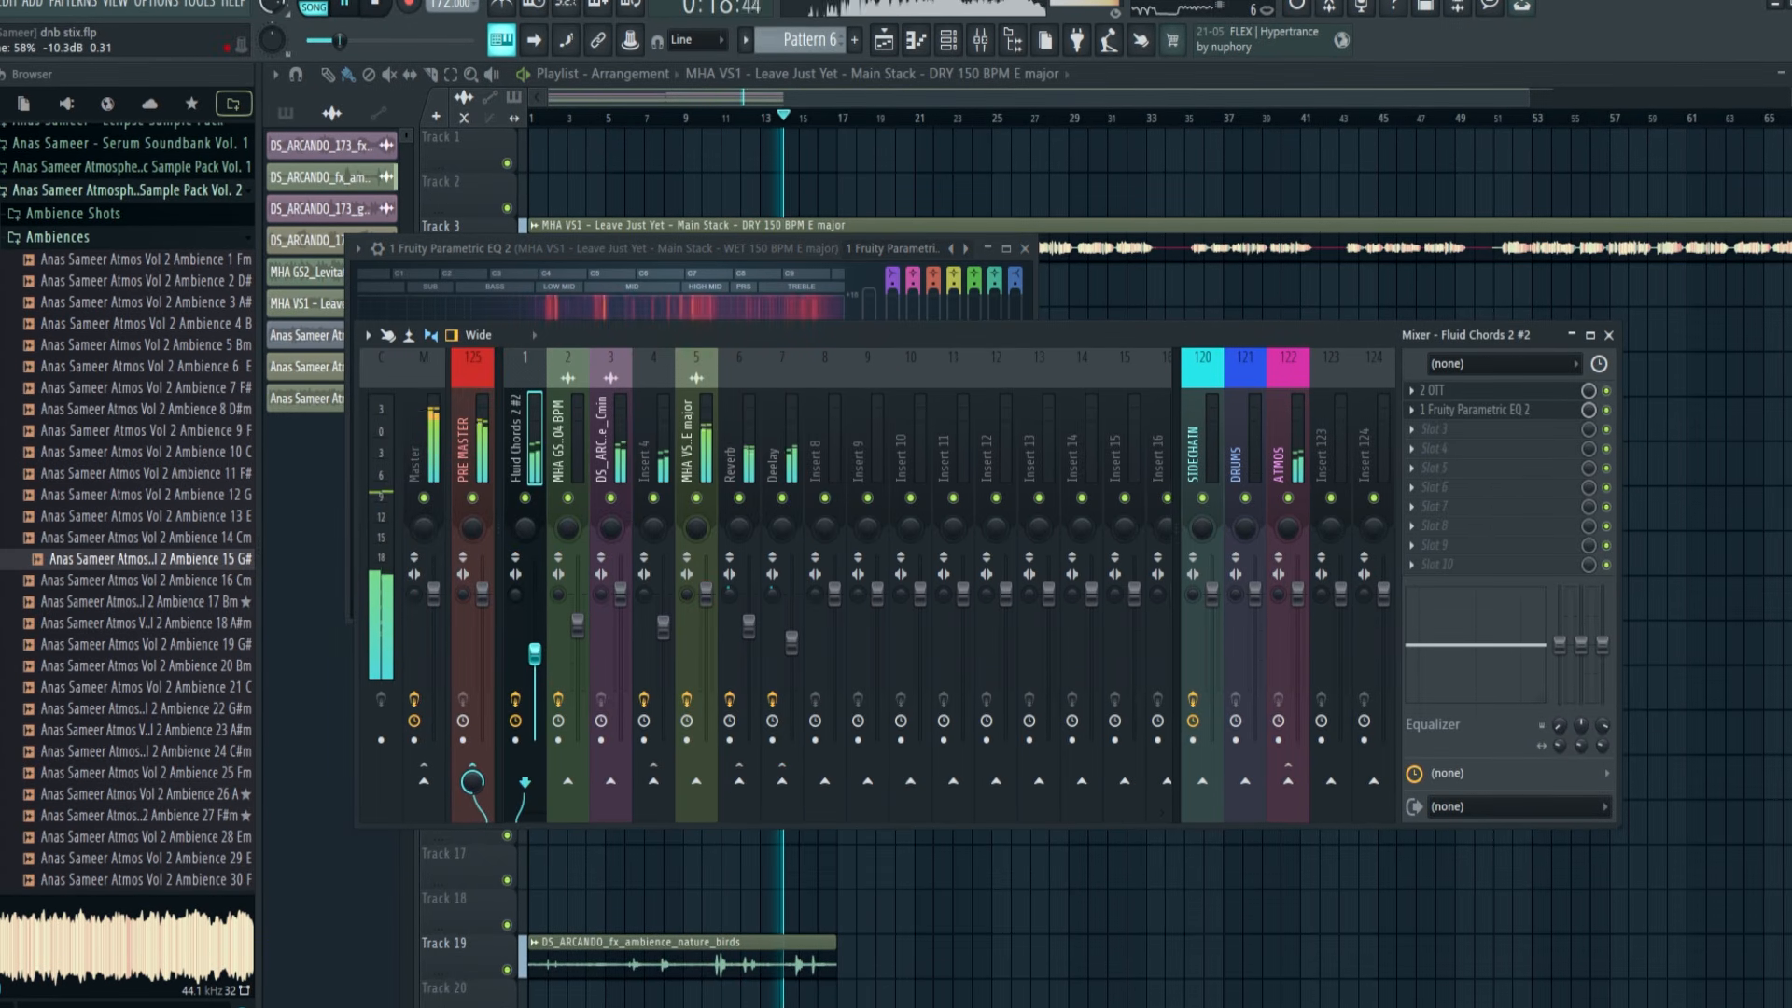
click(1132, 302)
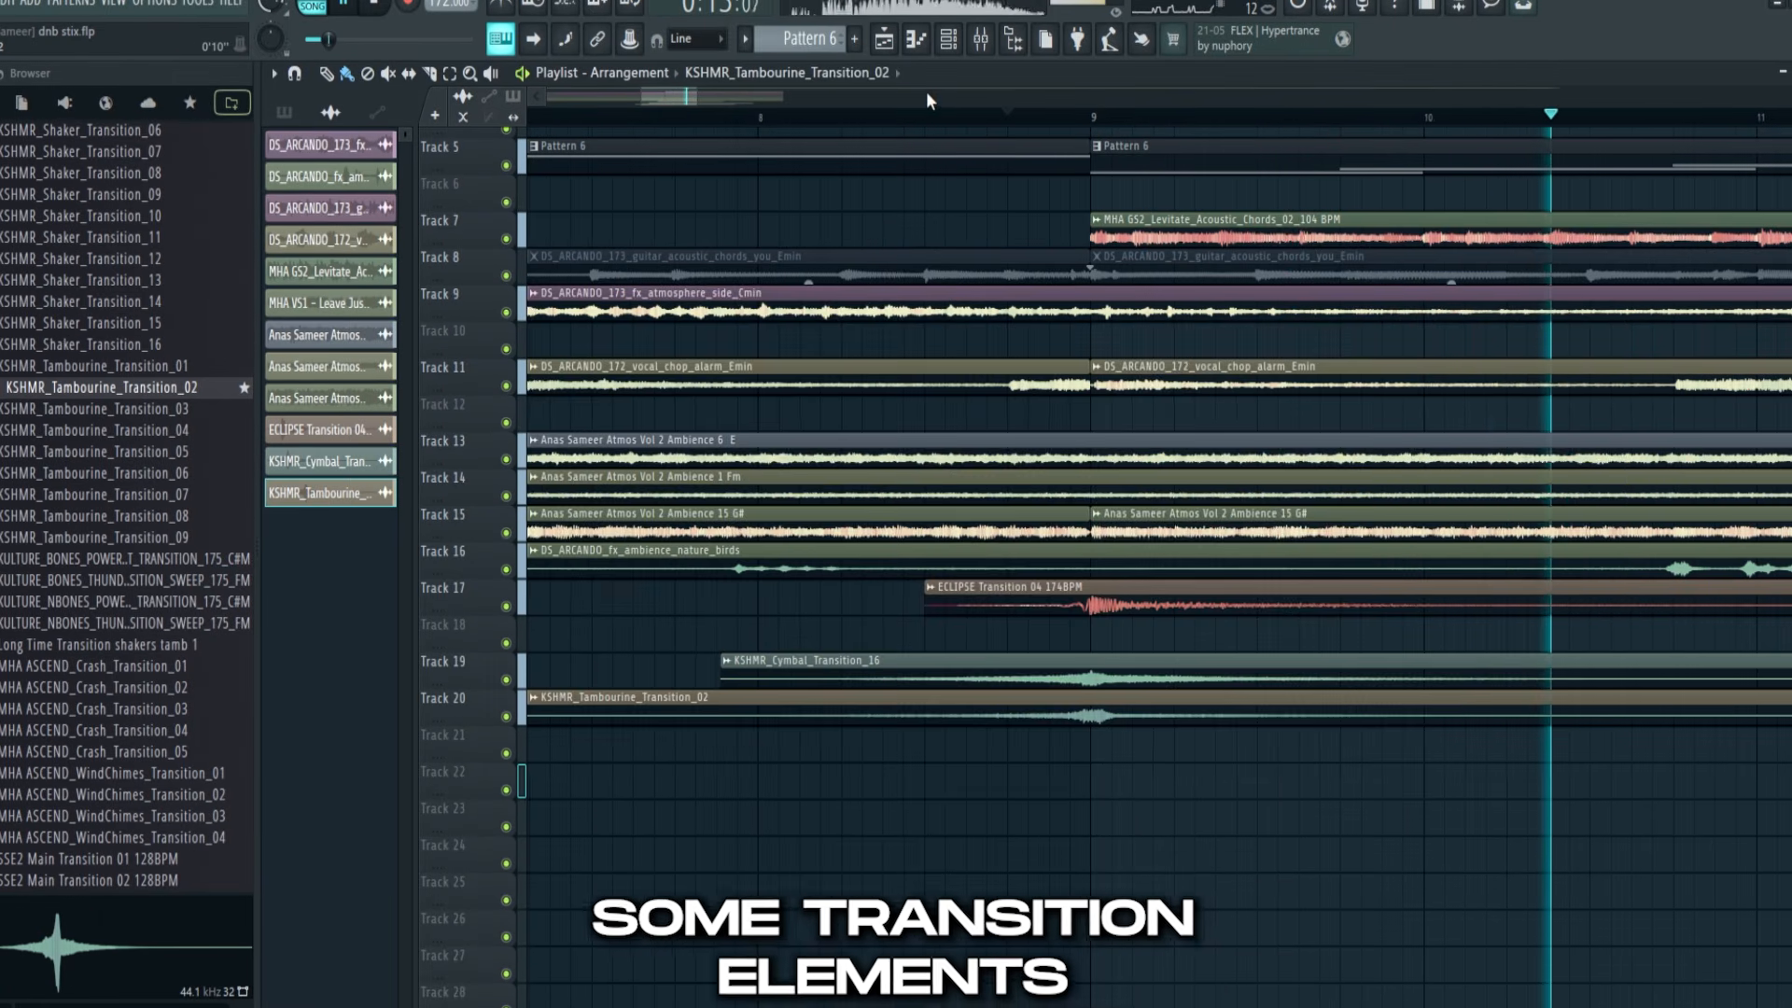
Load the Bass - Reese 1 preset from Anas Sameer Serum2 Soundbank Vol. 1 into Serum 2 and audition it on Pattern 7
scroll(1099, 112, down, 3)
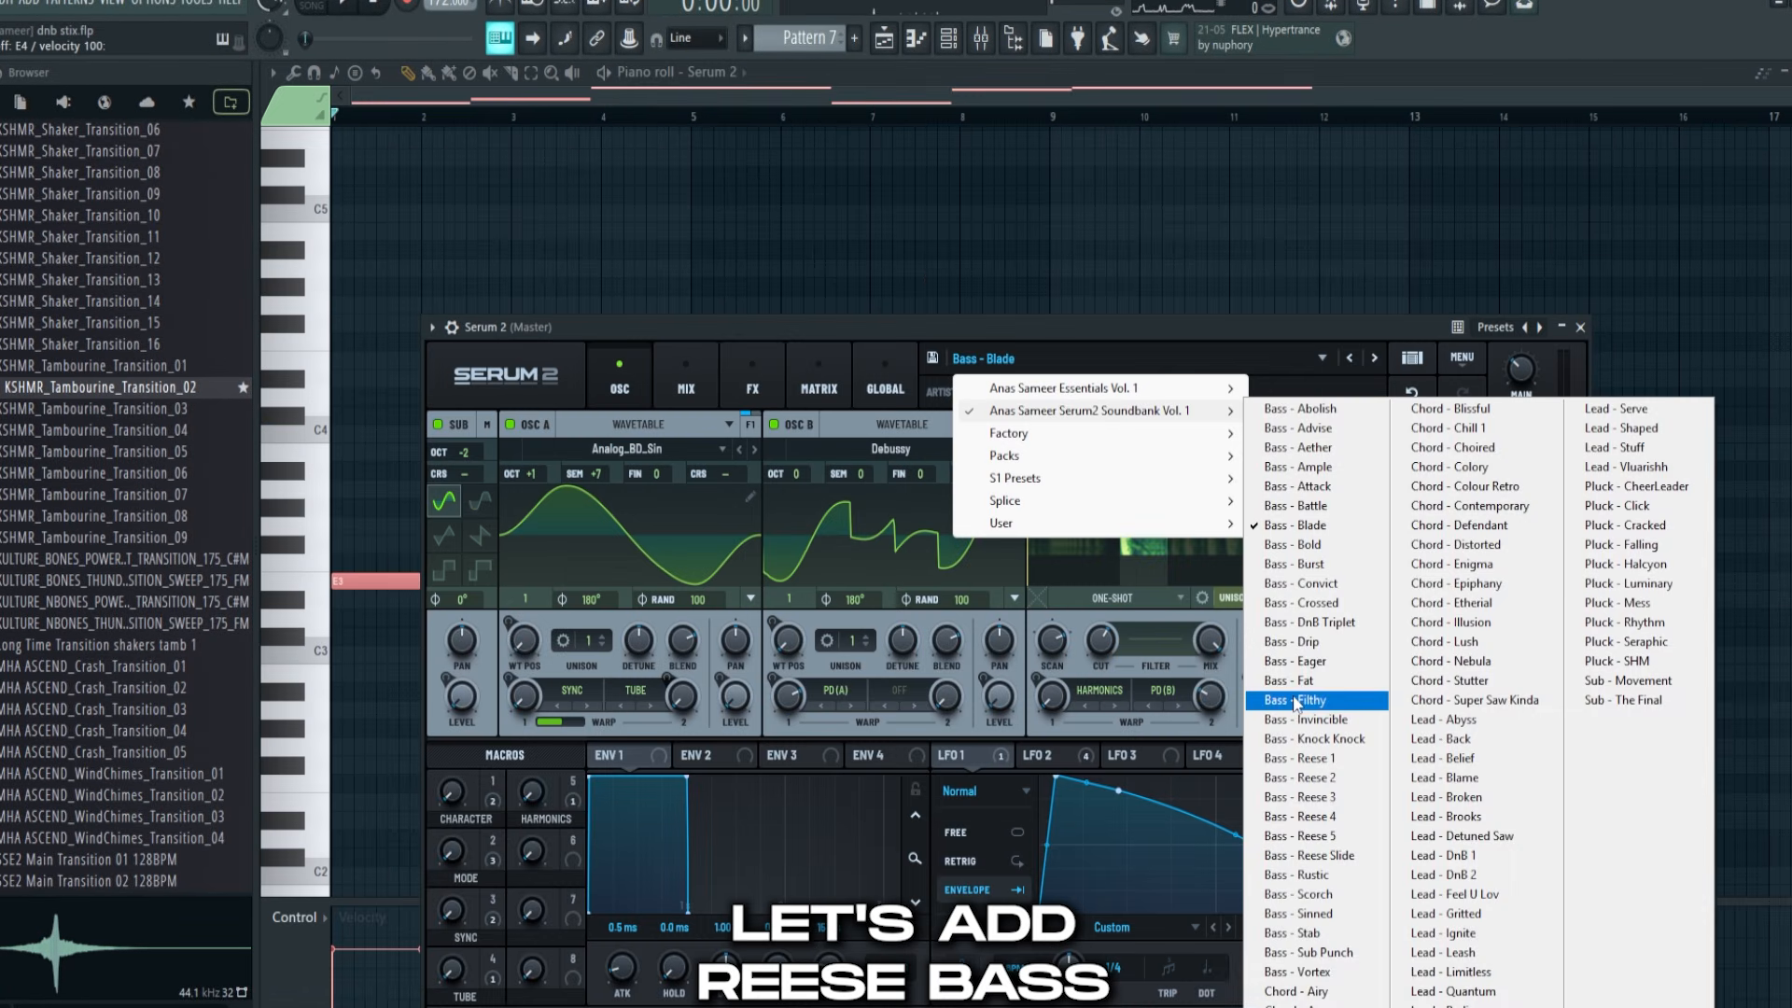
click(1299, 758)
key(space)
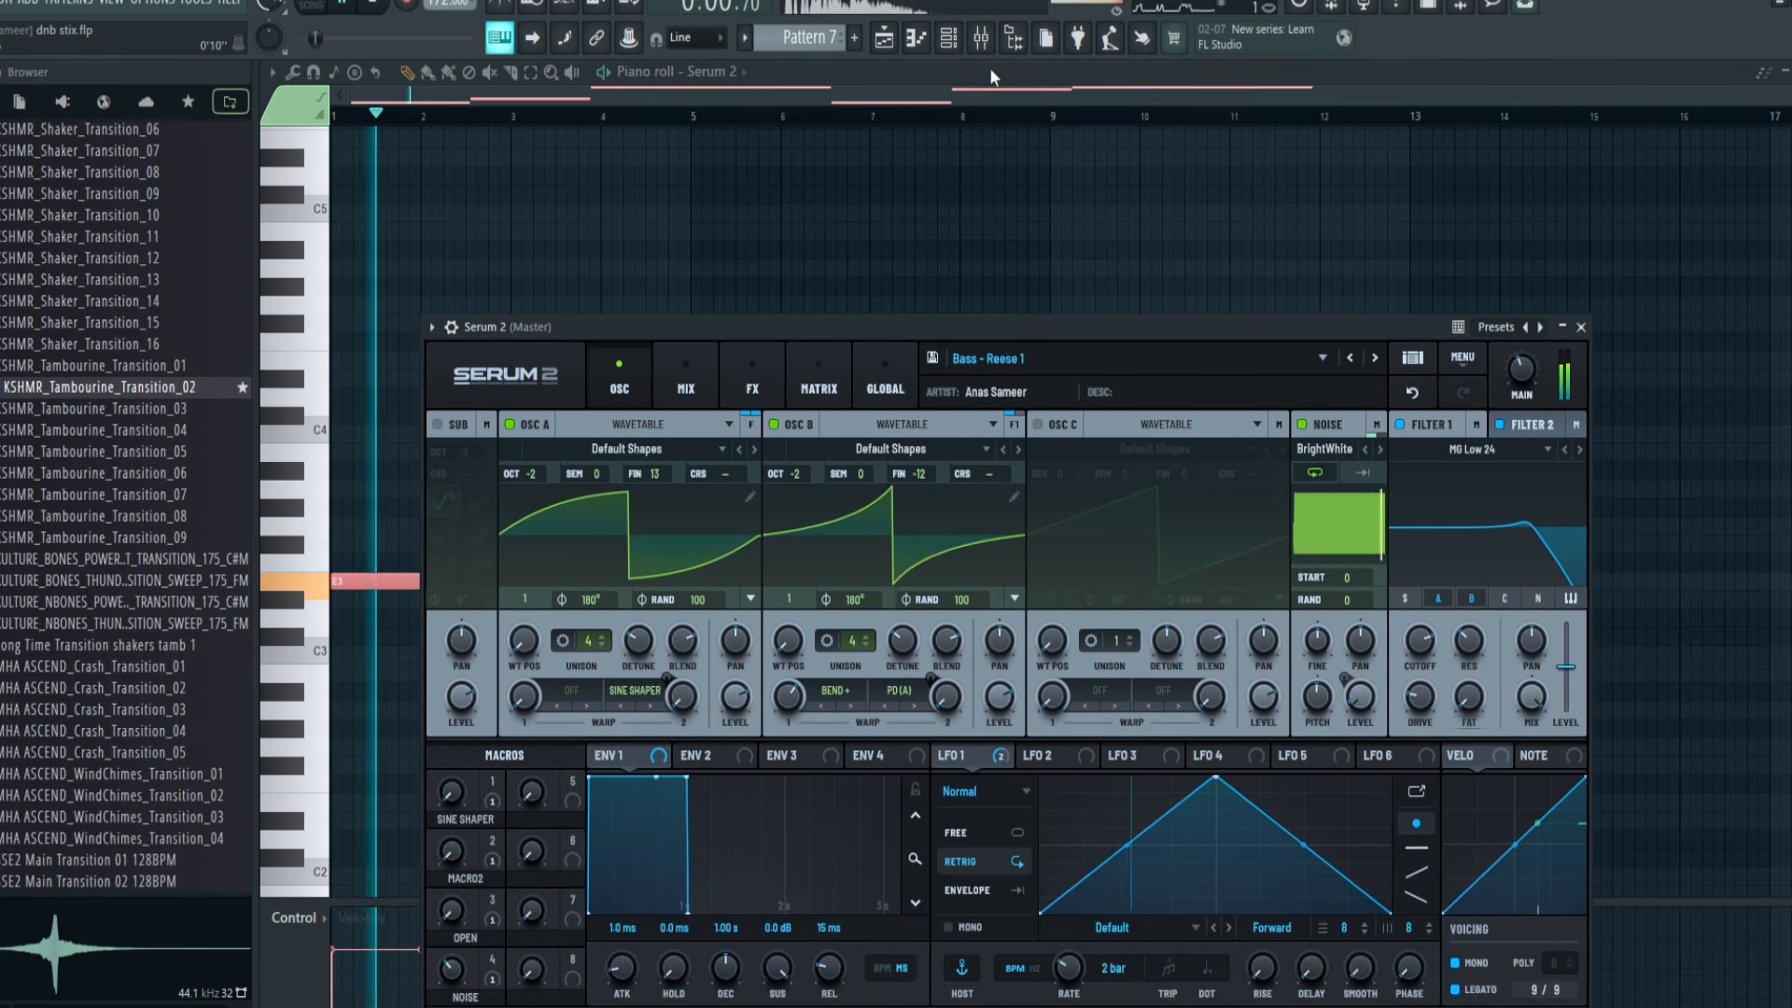
ctrl+click(1005, 240)
key(space)
Cut the reese bass's low mids with bands 3 and 4 of Fruity Parametric EQ 2 and lower its mixer level
scroll(914, 392, up, 3)
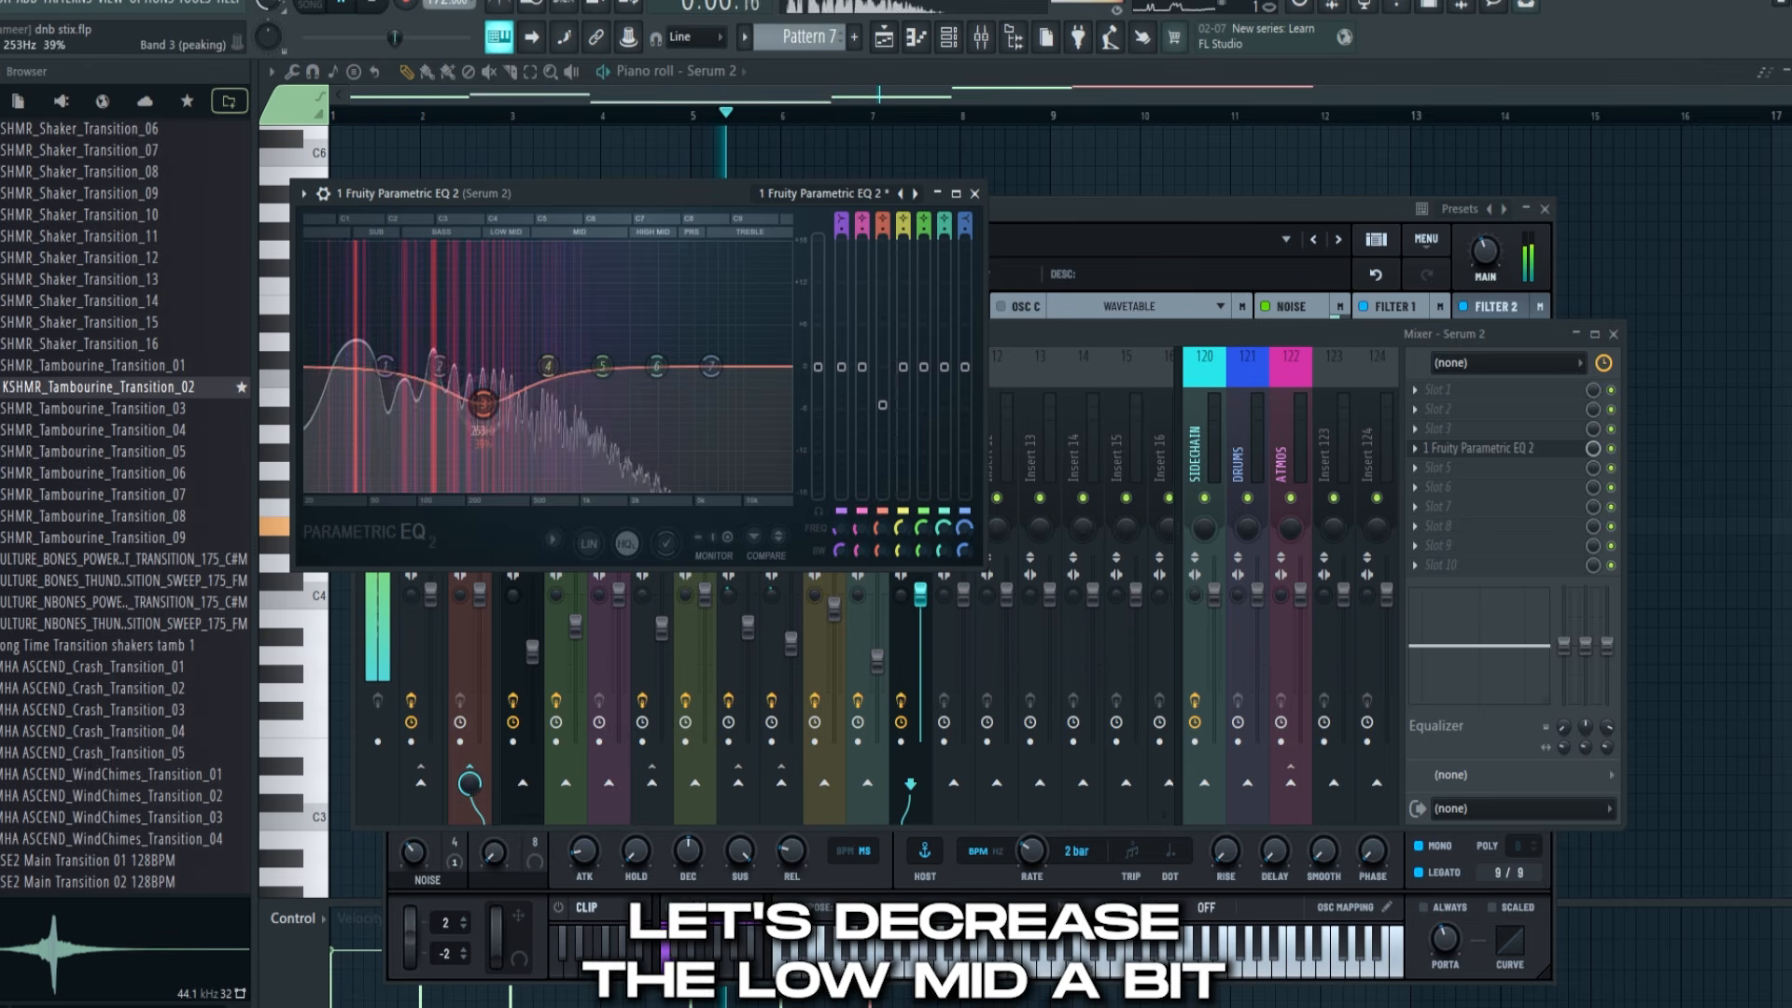
mouse_move(482, 404)
mouse_down()
mouse_move(430, 401)
mouse_move(455, 405)
mouse_up()
drag(548, 366, 515, 396)
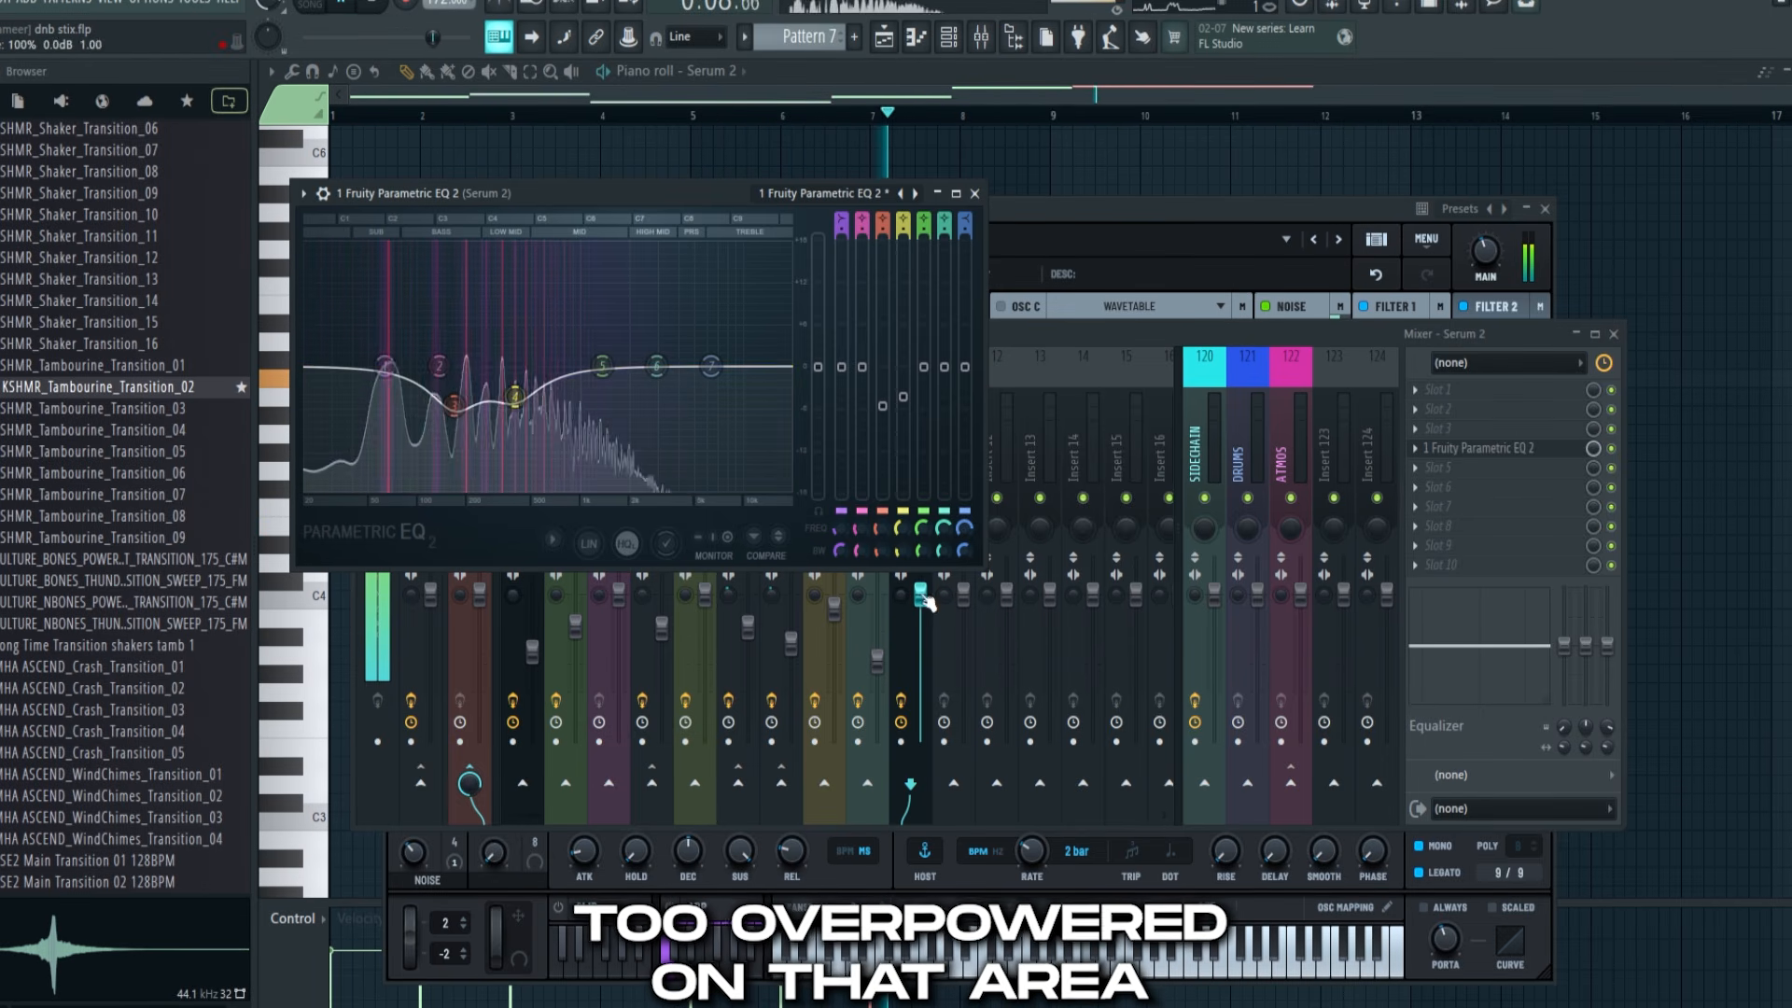
drag(920, 592, 921, 658)
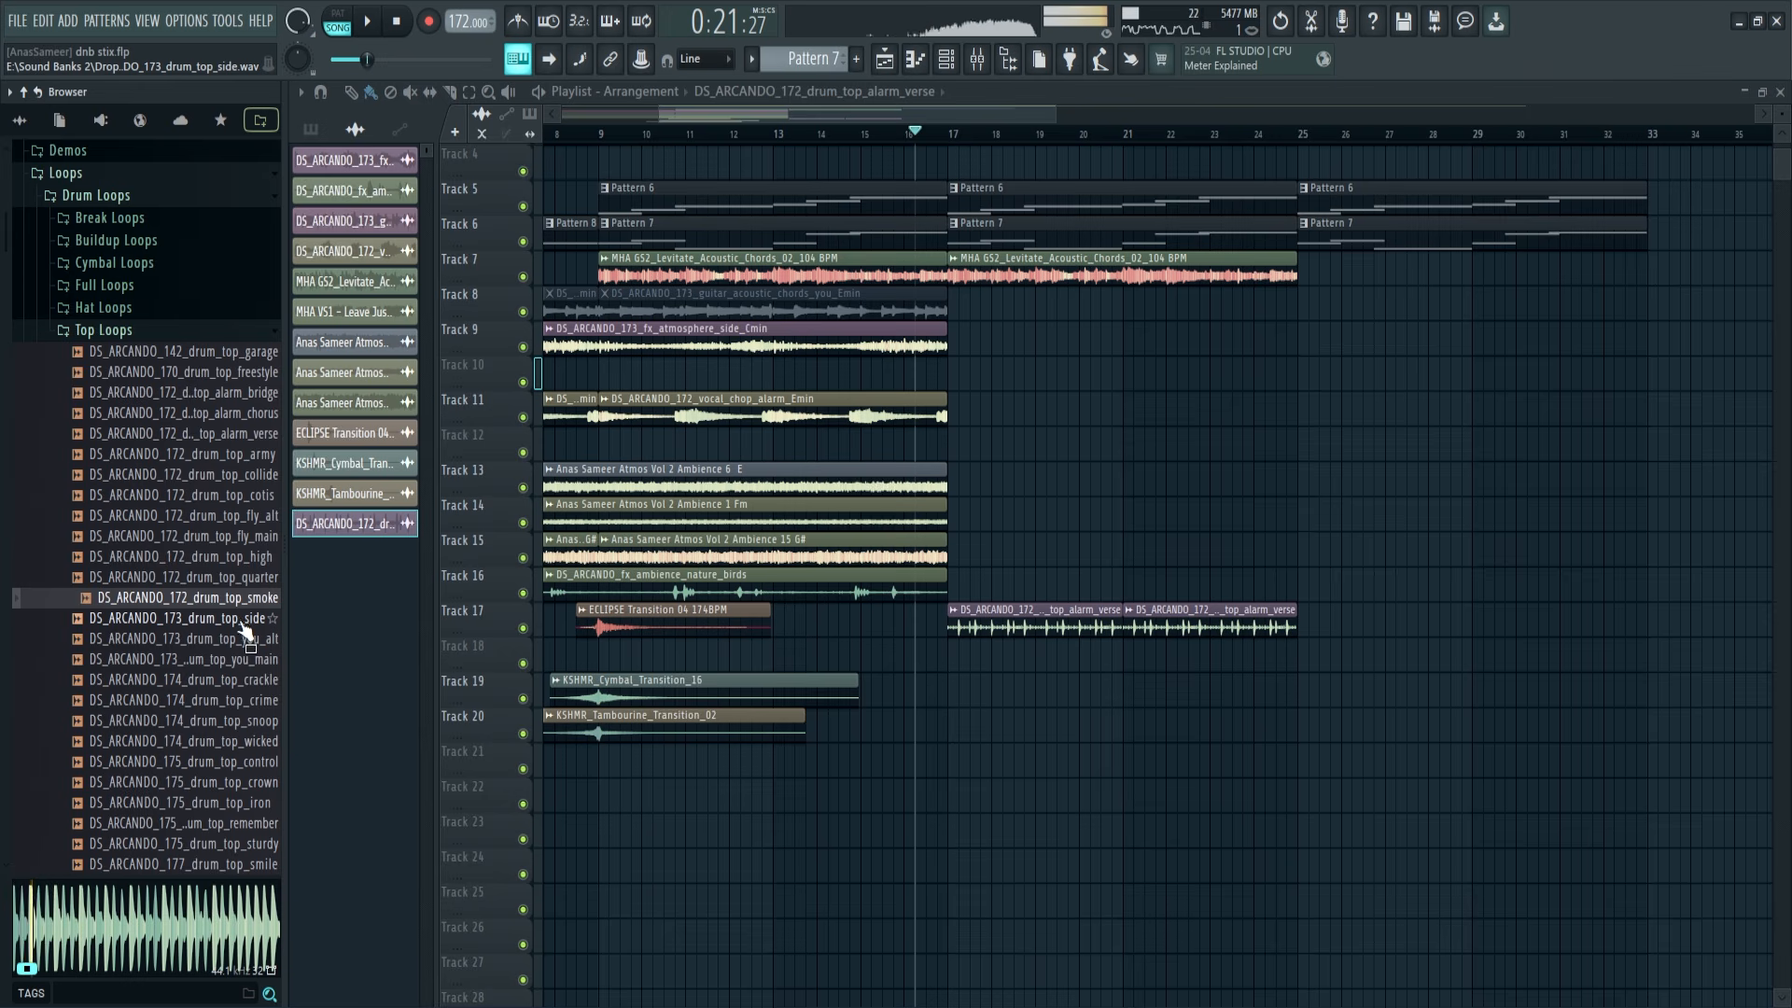
Swap the top loop at bar 17 on Track 17 for DS_ARCANDO_172_drum_top_quarter and lower its channel volume to about 52%
click(257, 580)
drag(932, 633, 1032, 623)
key(space)
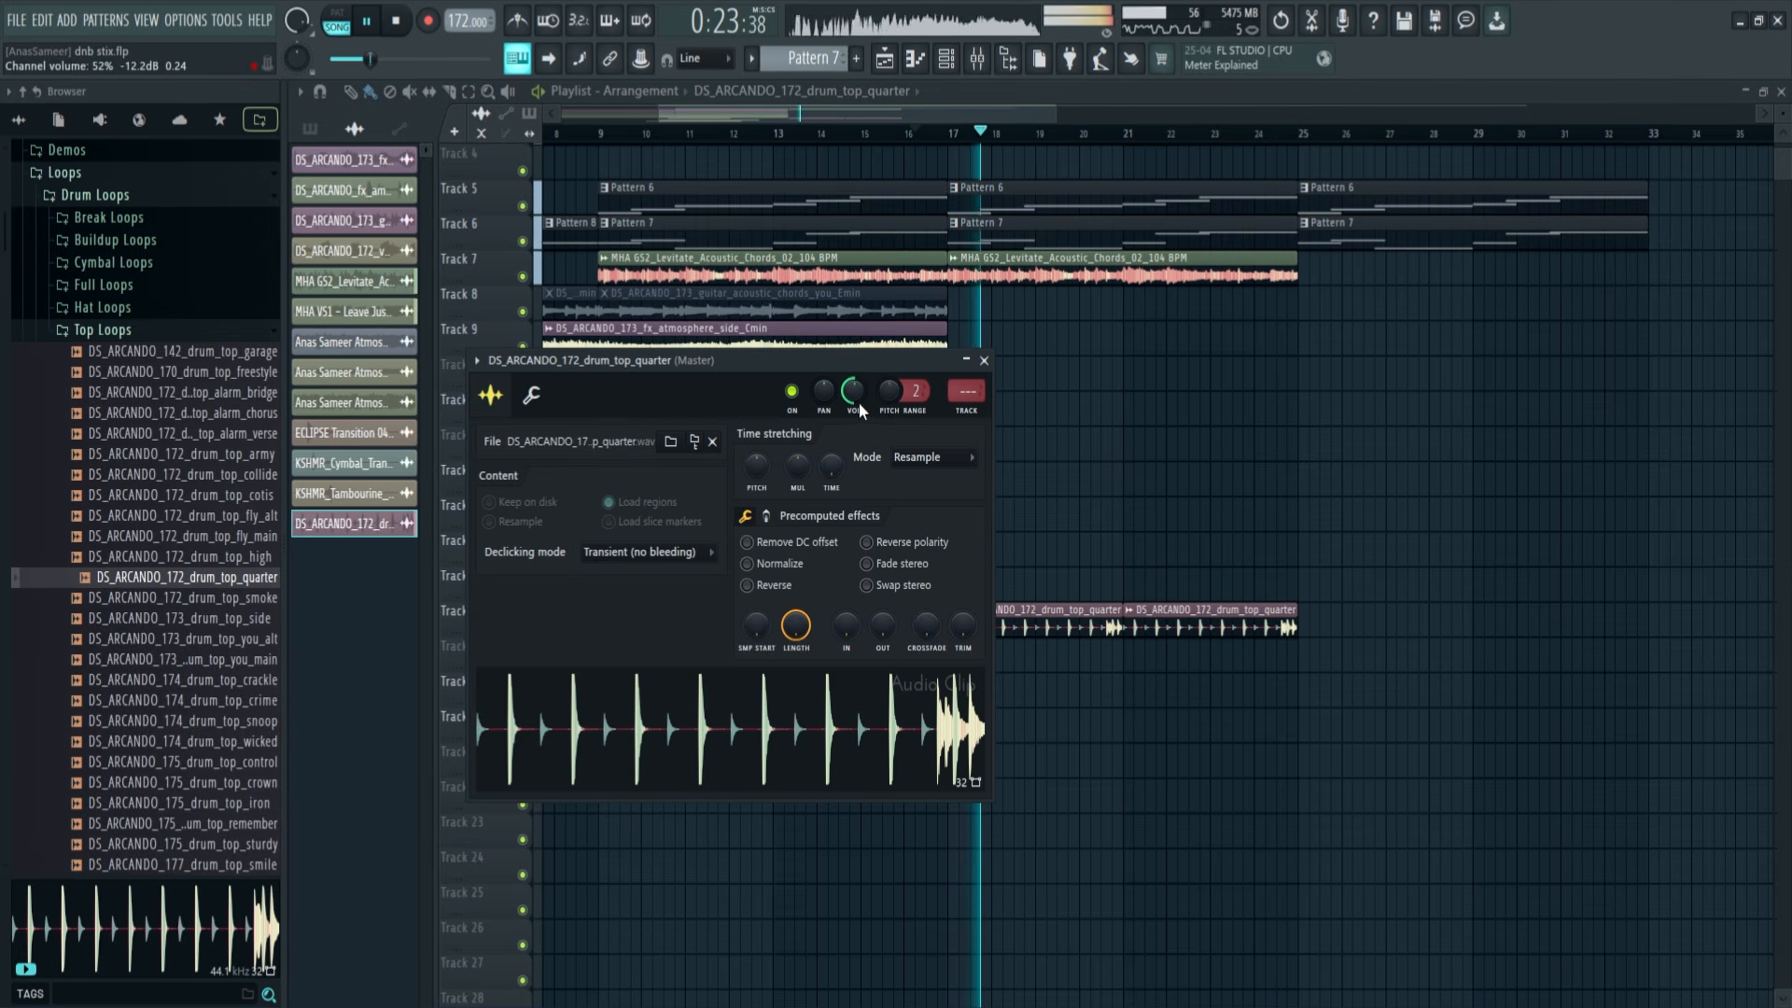
Copy the atmosphere, vocal chop and ambience clips of Tracks 9 to 15 to bar 17 and group them on lower tracks
drag(1017, 323, 625, 565)
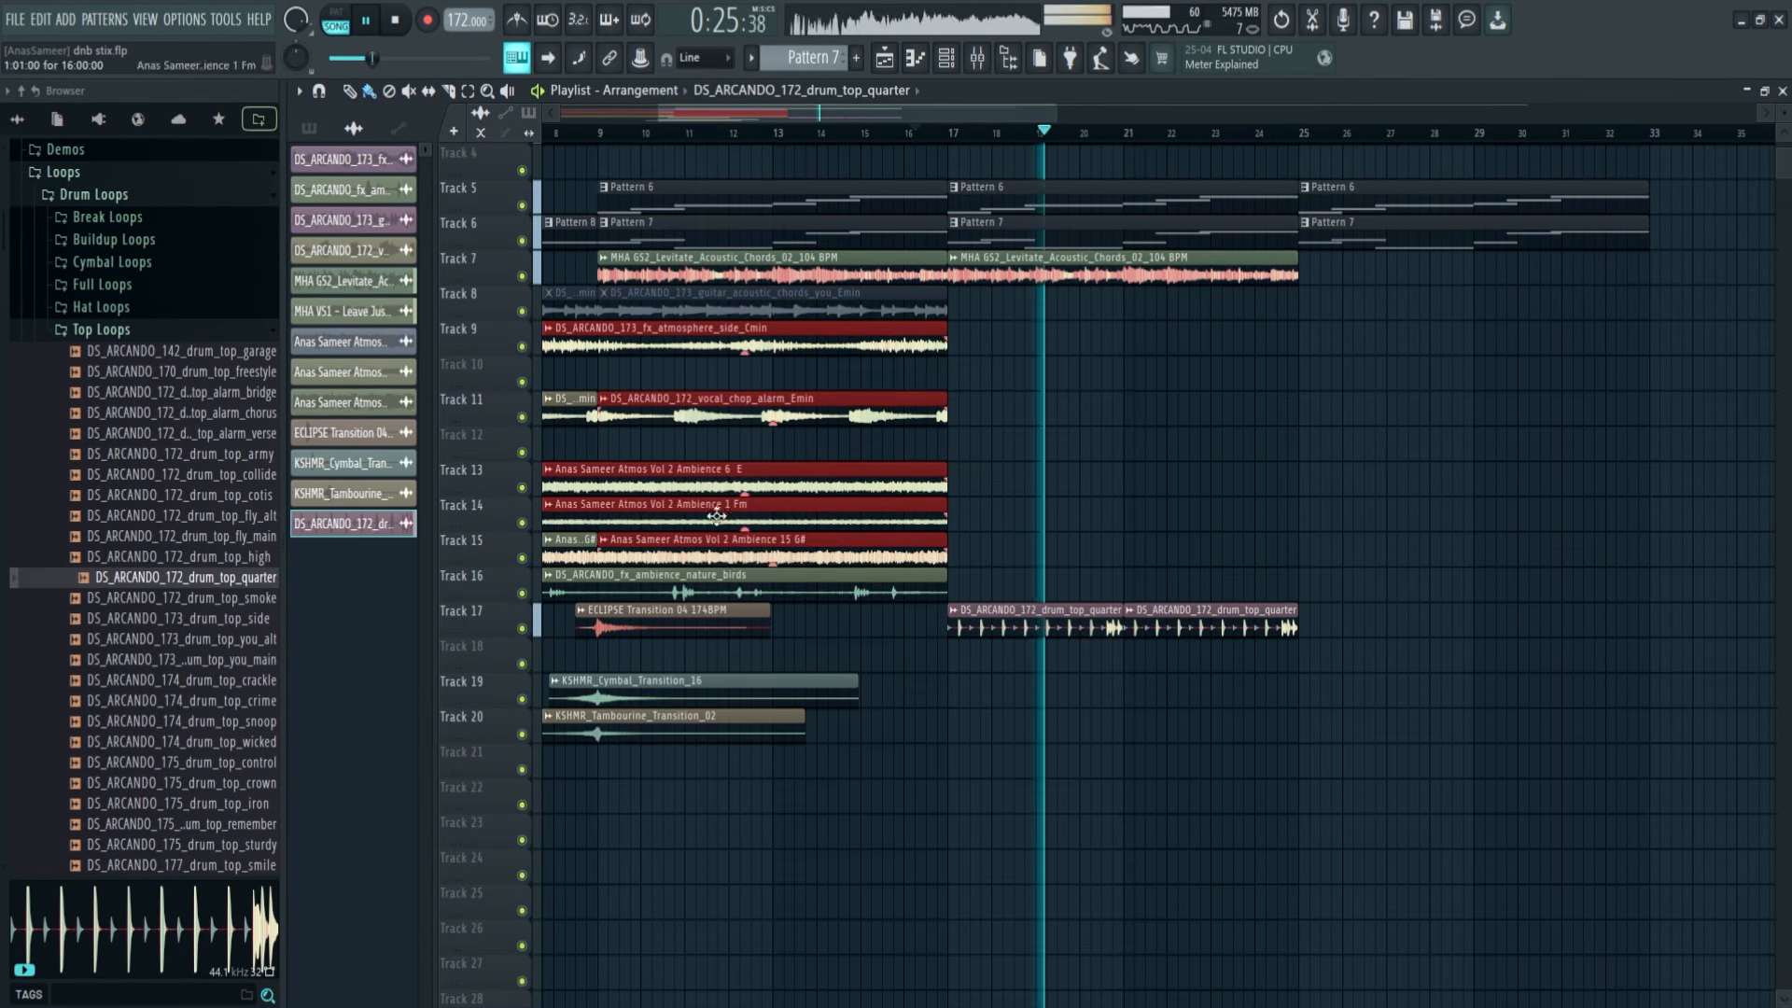
scroll(822, 114, down, 3)
ctrl+click(1151, 480)
drag(1060, 336, 1101, 554)
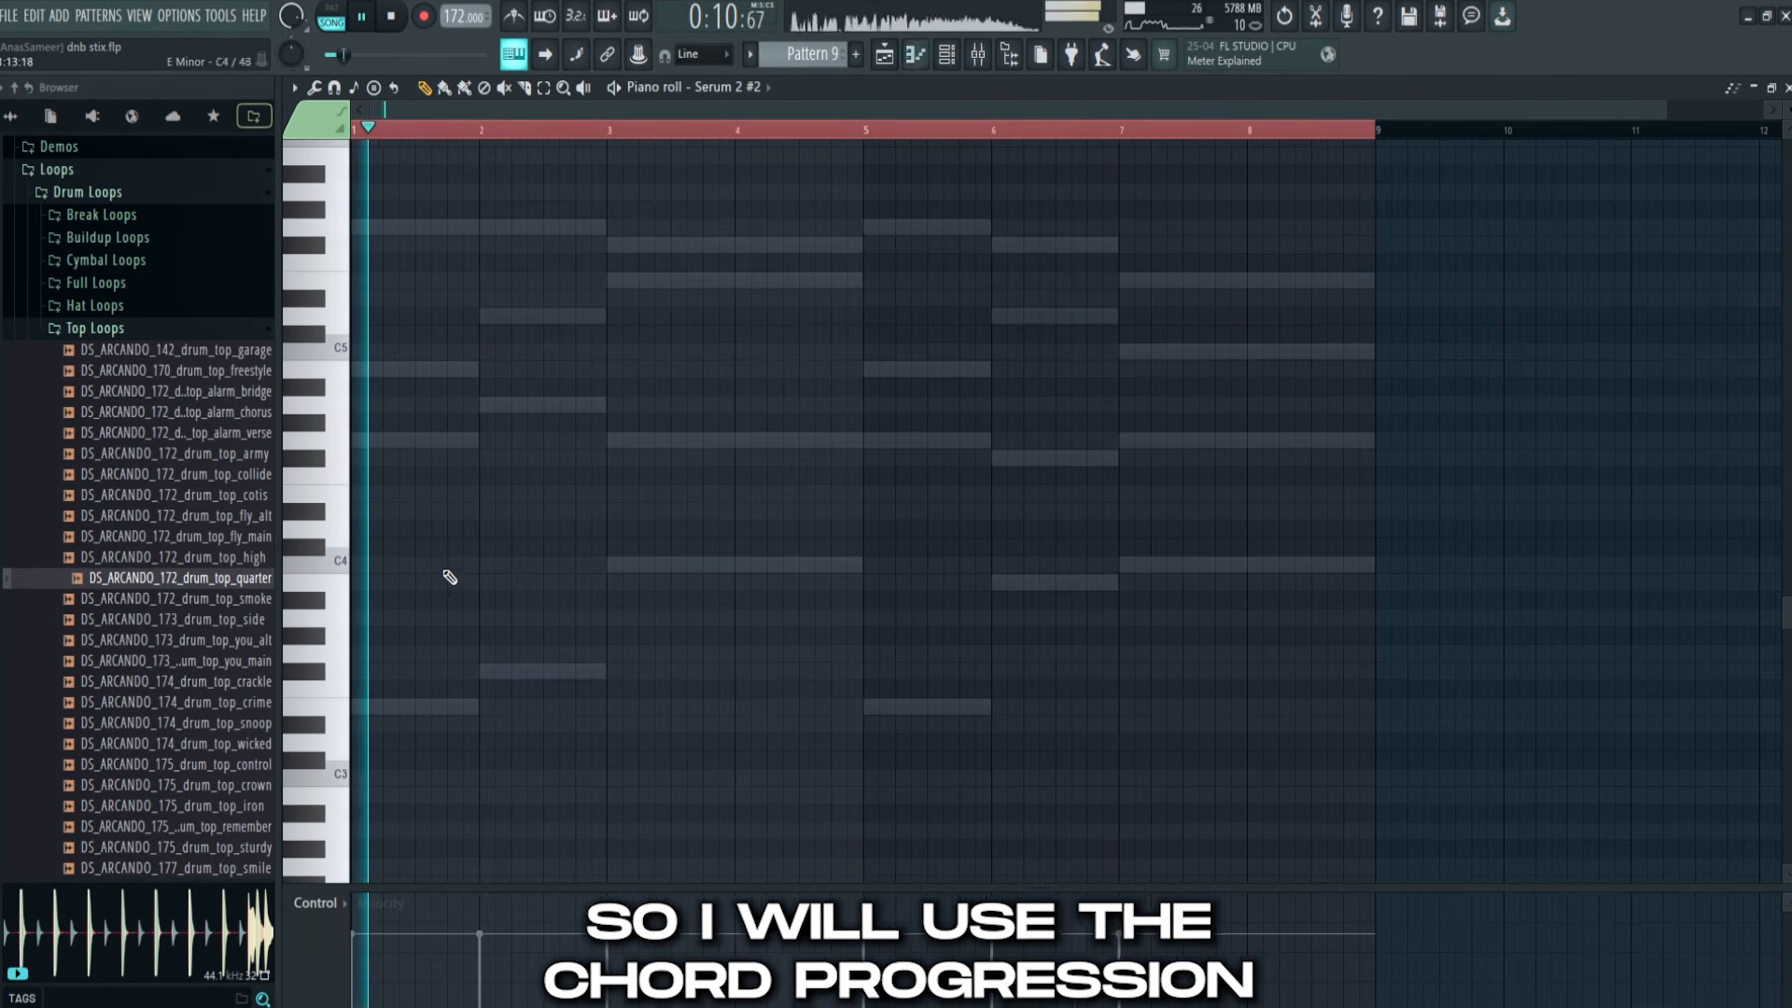
Remove the sustained chord notes from the Close Grand part in Pattern 9, keeping only the short notes
key(F9)
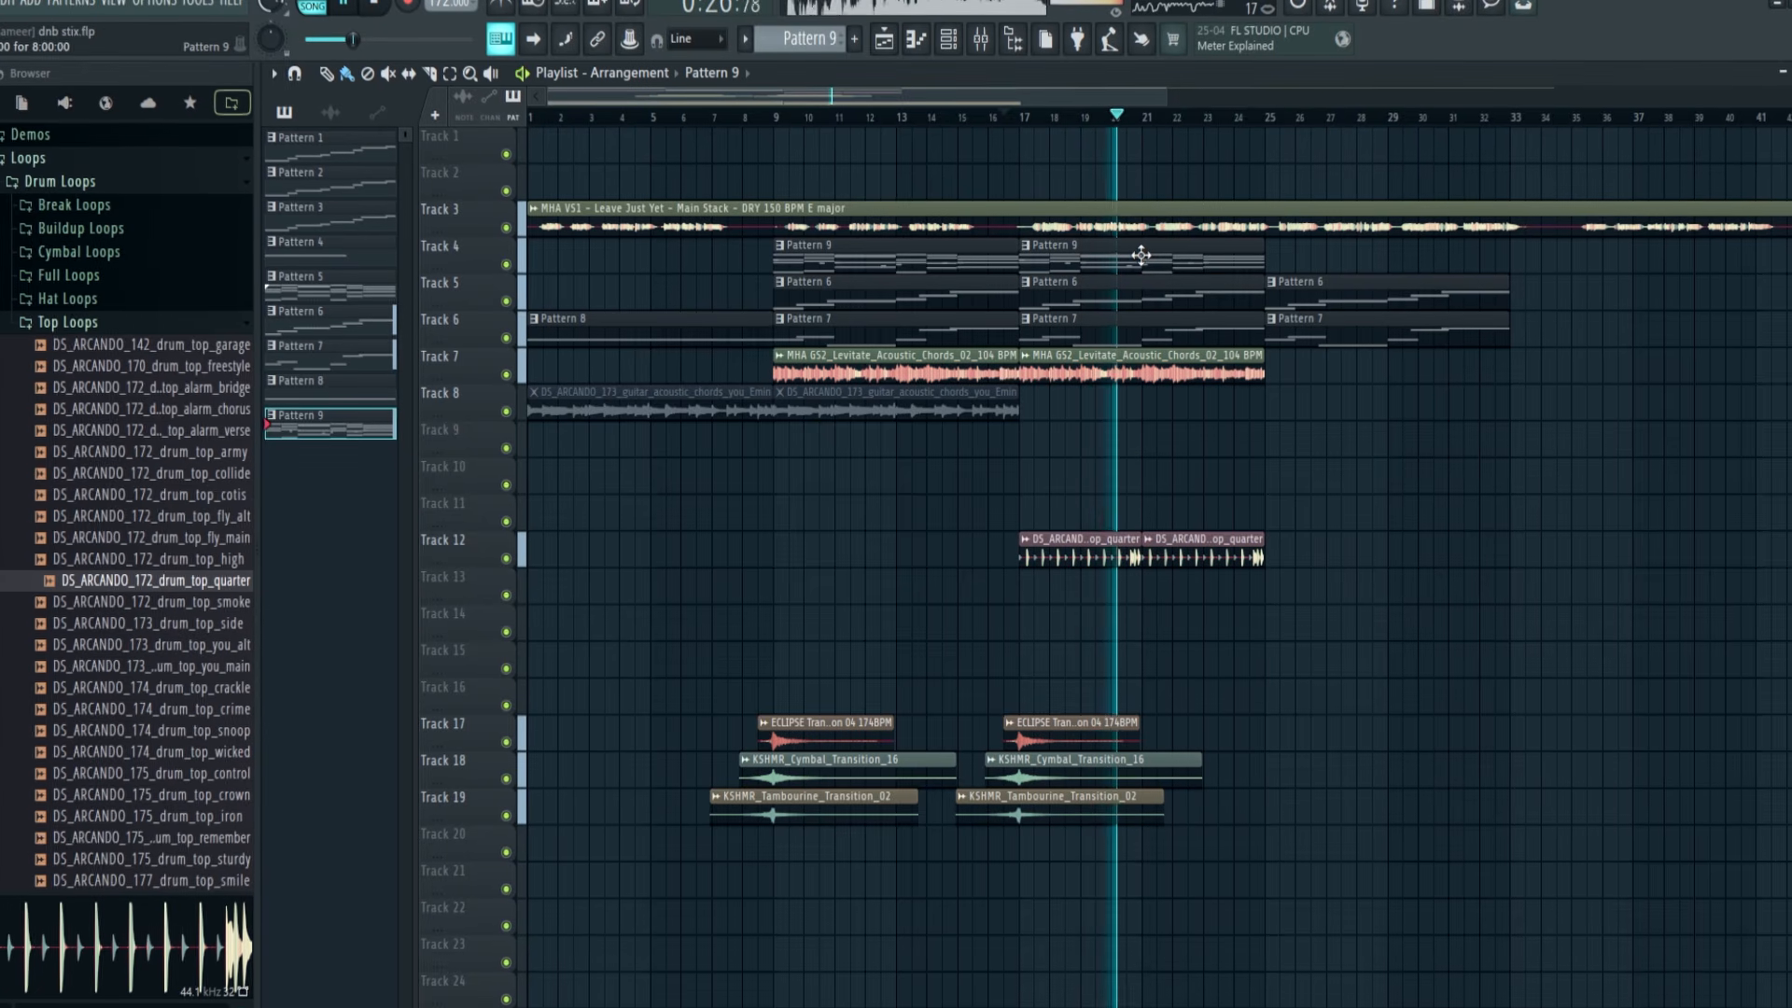
double_click(878, 262)
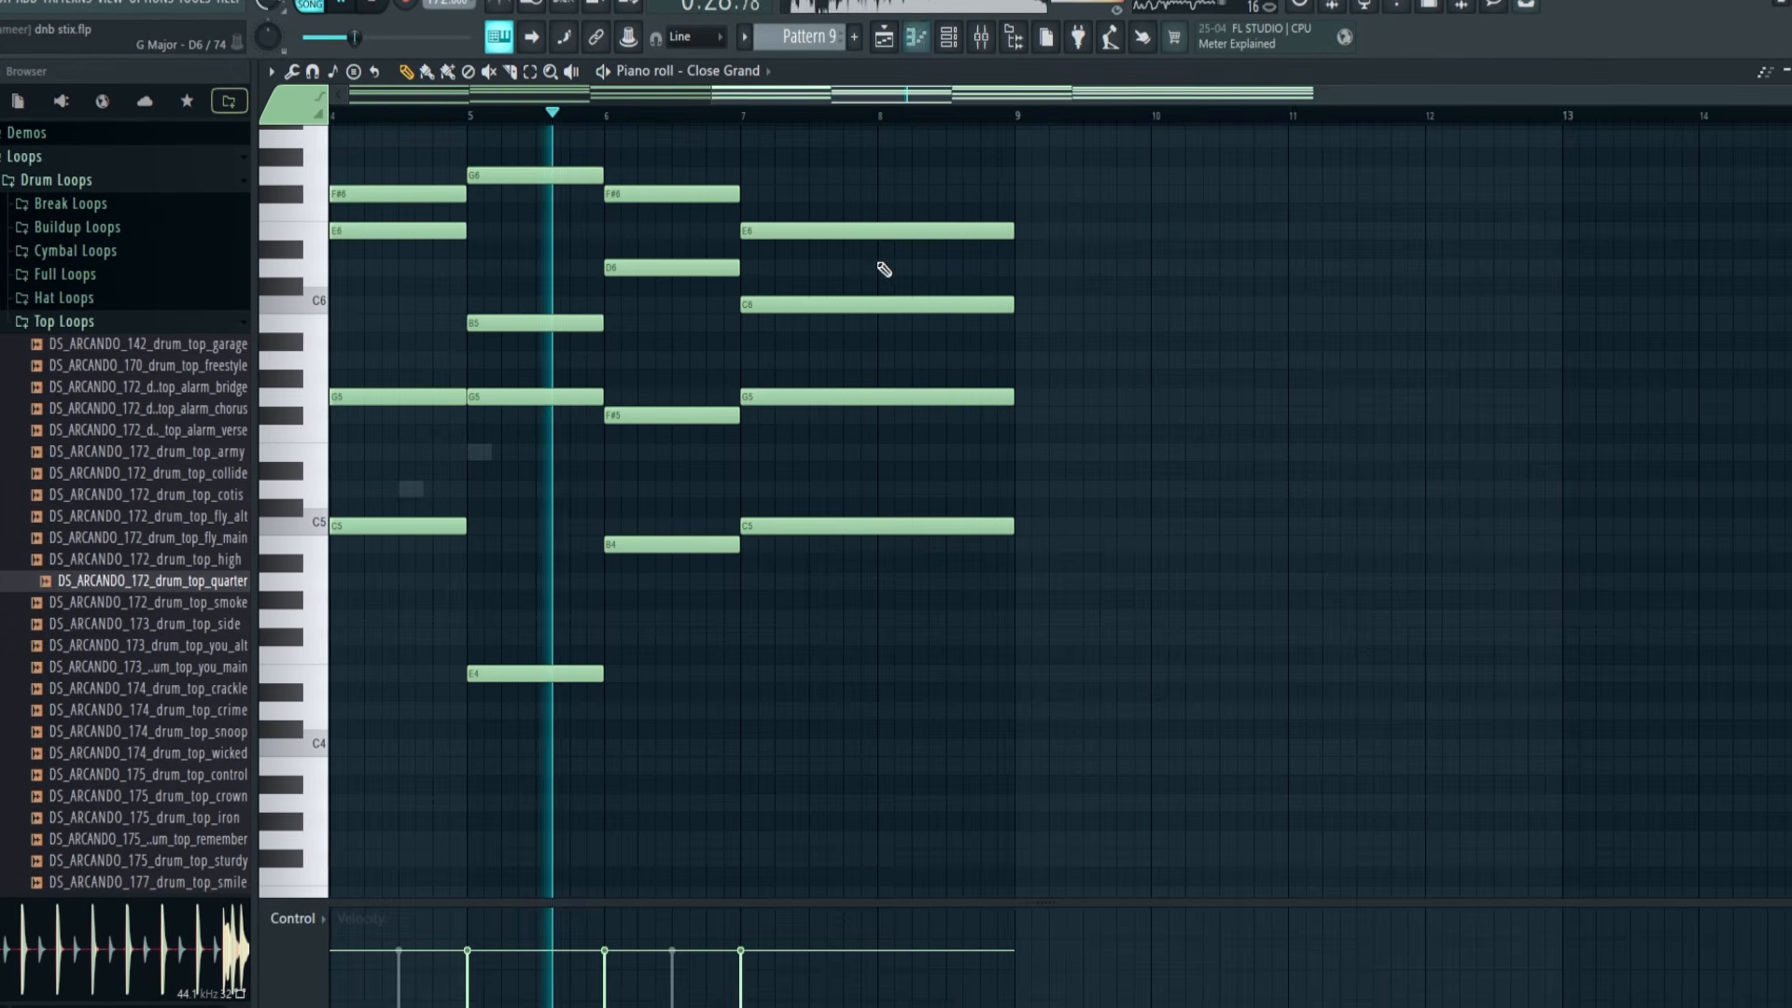
drag(884, 268, 1291, 296)
key(ctrl+x)
click(883, 38)
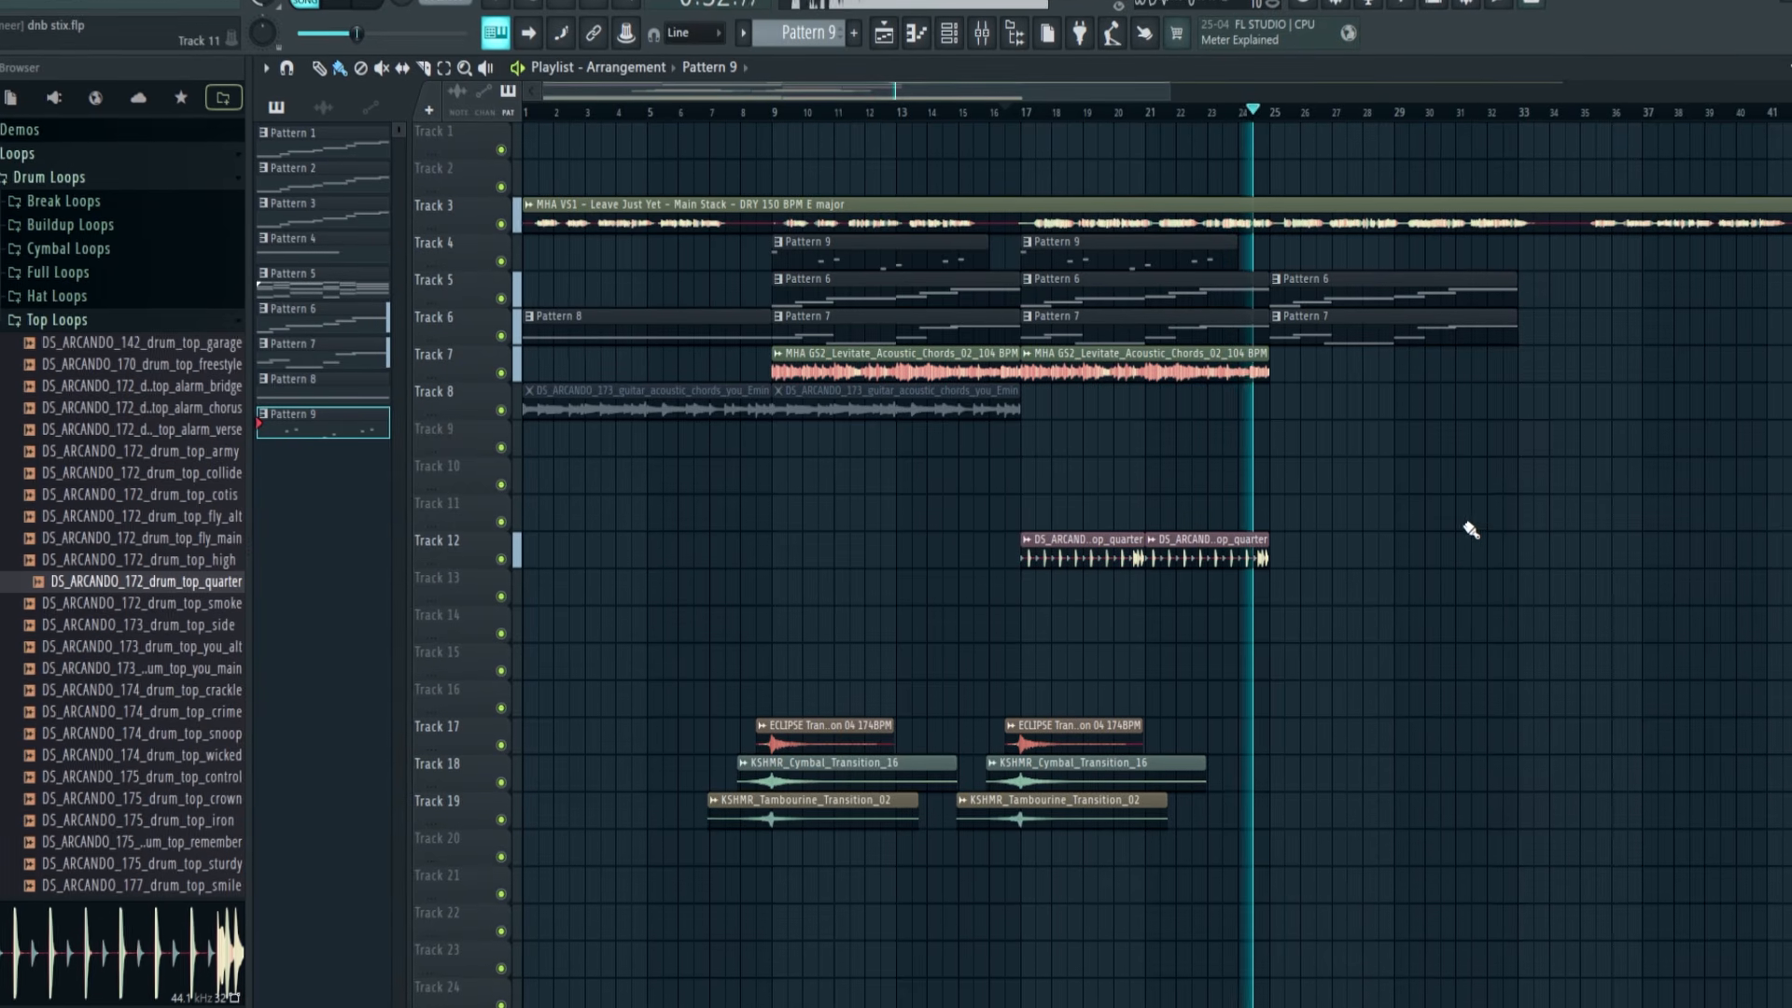
Place the DS_ARCANDO_172_drum_buildup_collide loop at bar 25 on Track 14
scroll(1470, 530, right, 4)
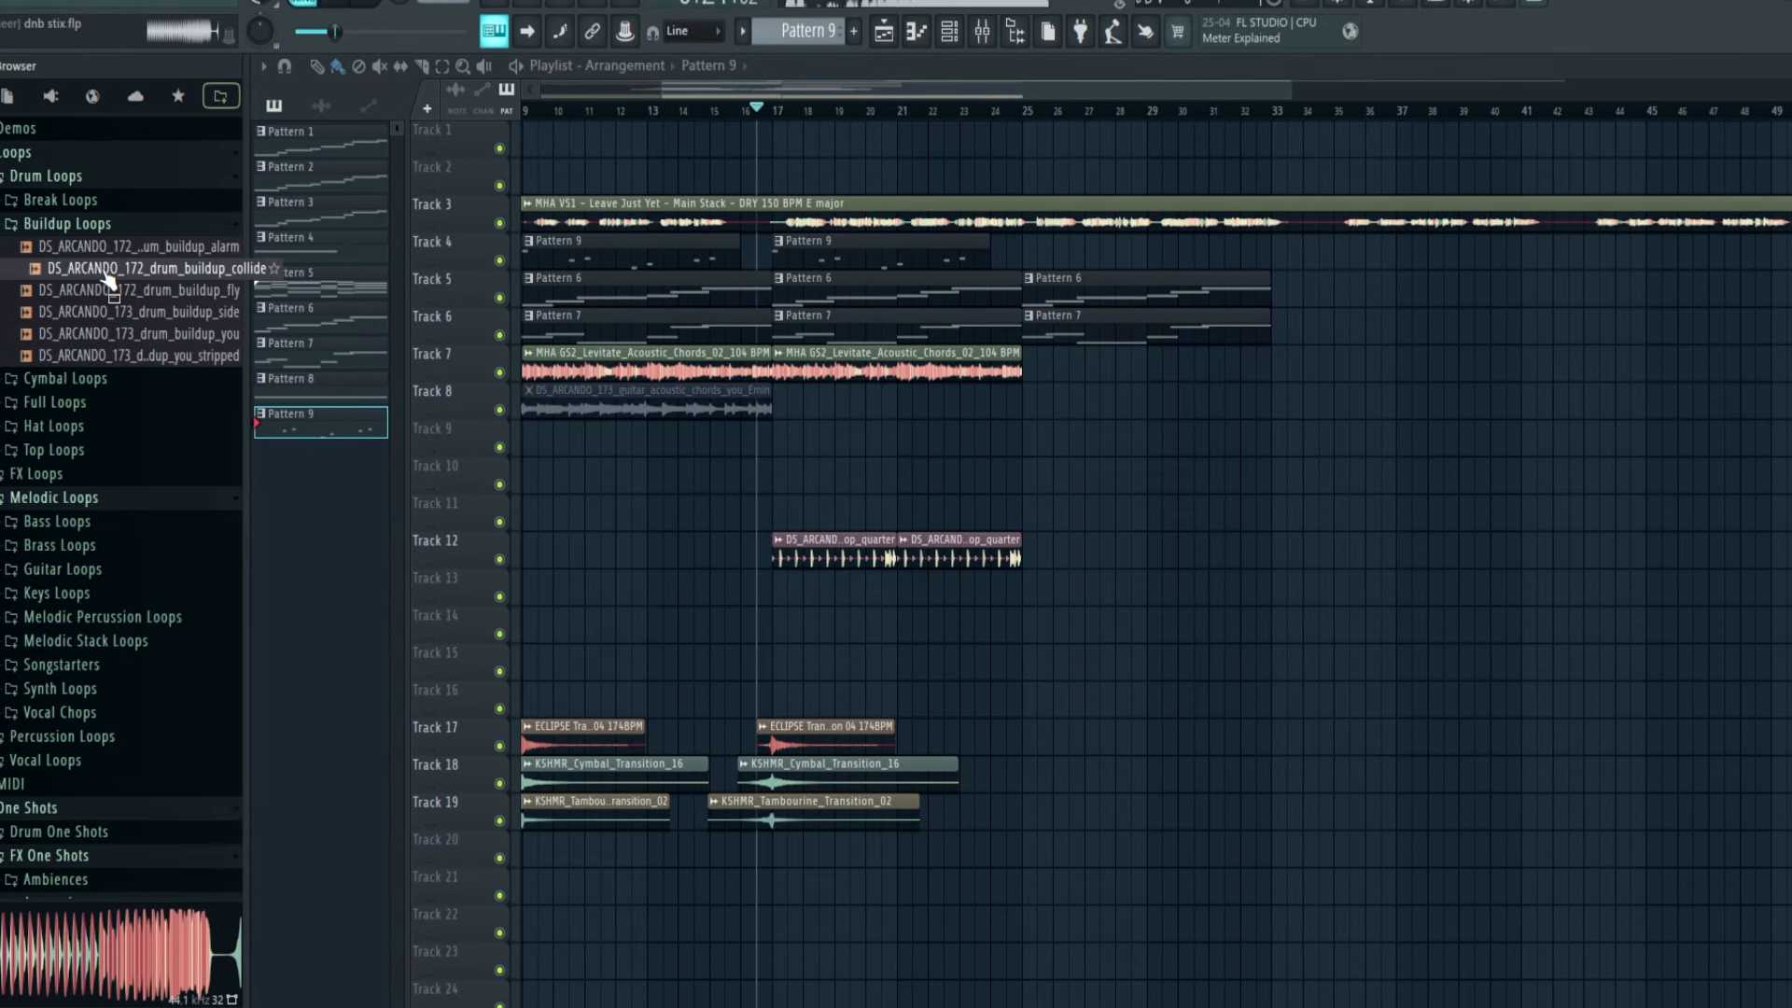
drag(1026, 530, 1028, 532)
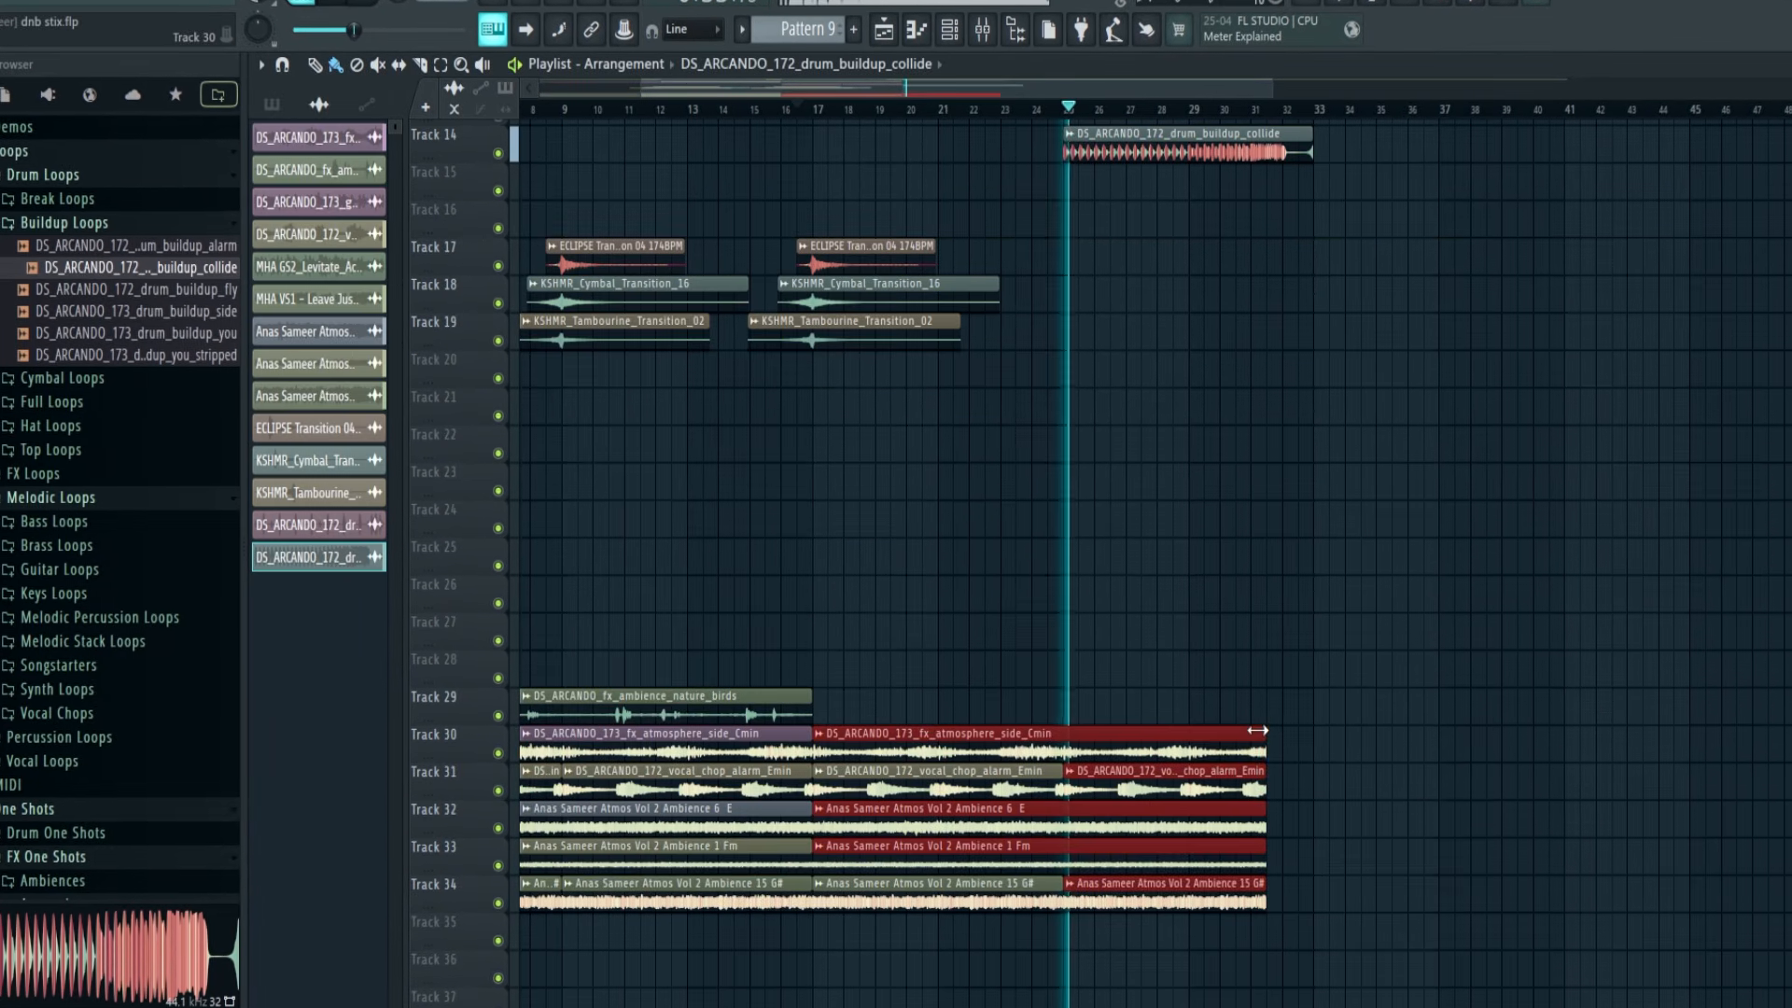
Copy the Eclipse, cymbal and tambourine transition clips on Tracks 17 to 19 eight bars on, around bar 25
scroll(1197, 602, up, 3)
drag(908, 444, 793, 599)
drag(851, 504, 1103, 508)
scroll(1218, 579, up, 3)
right_click(1241, 491)
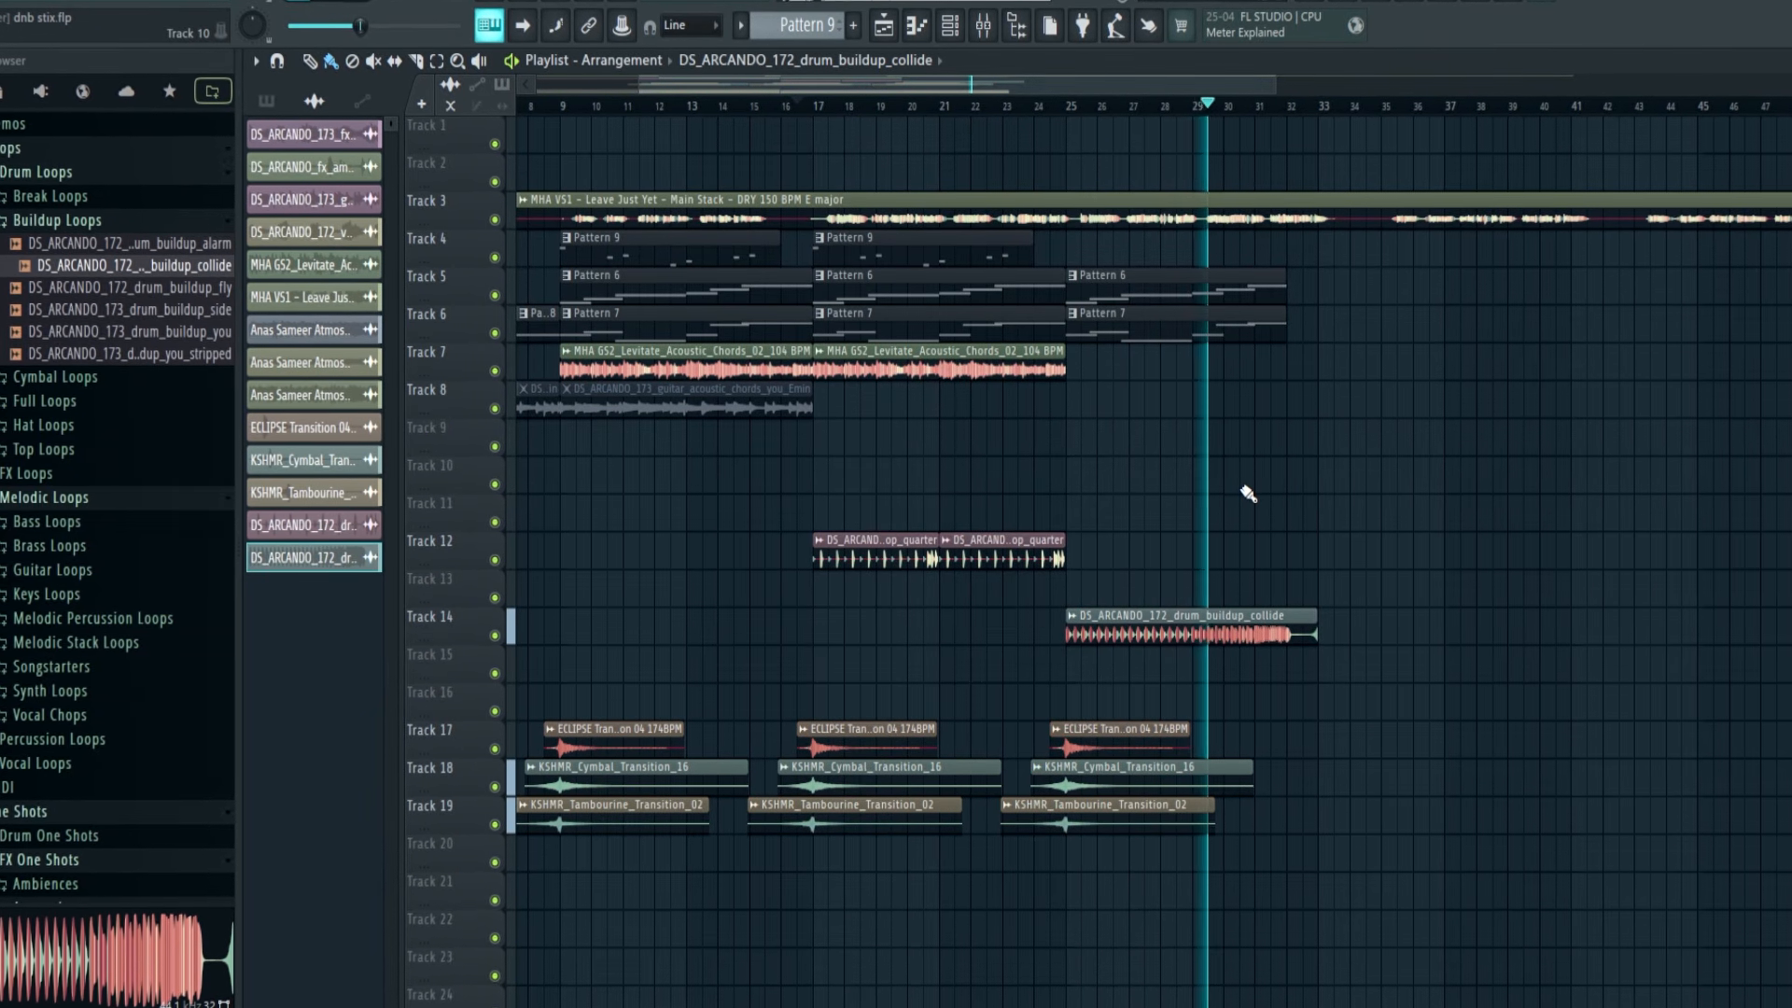
ctrl+scroll(1252, 512, up, 2)
scroll(1226, 520, down, 2)
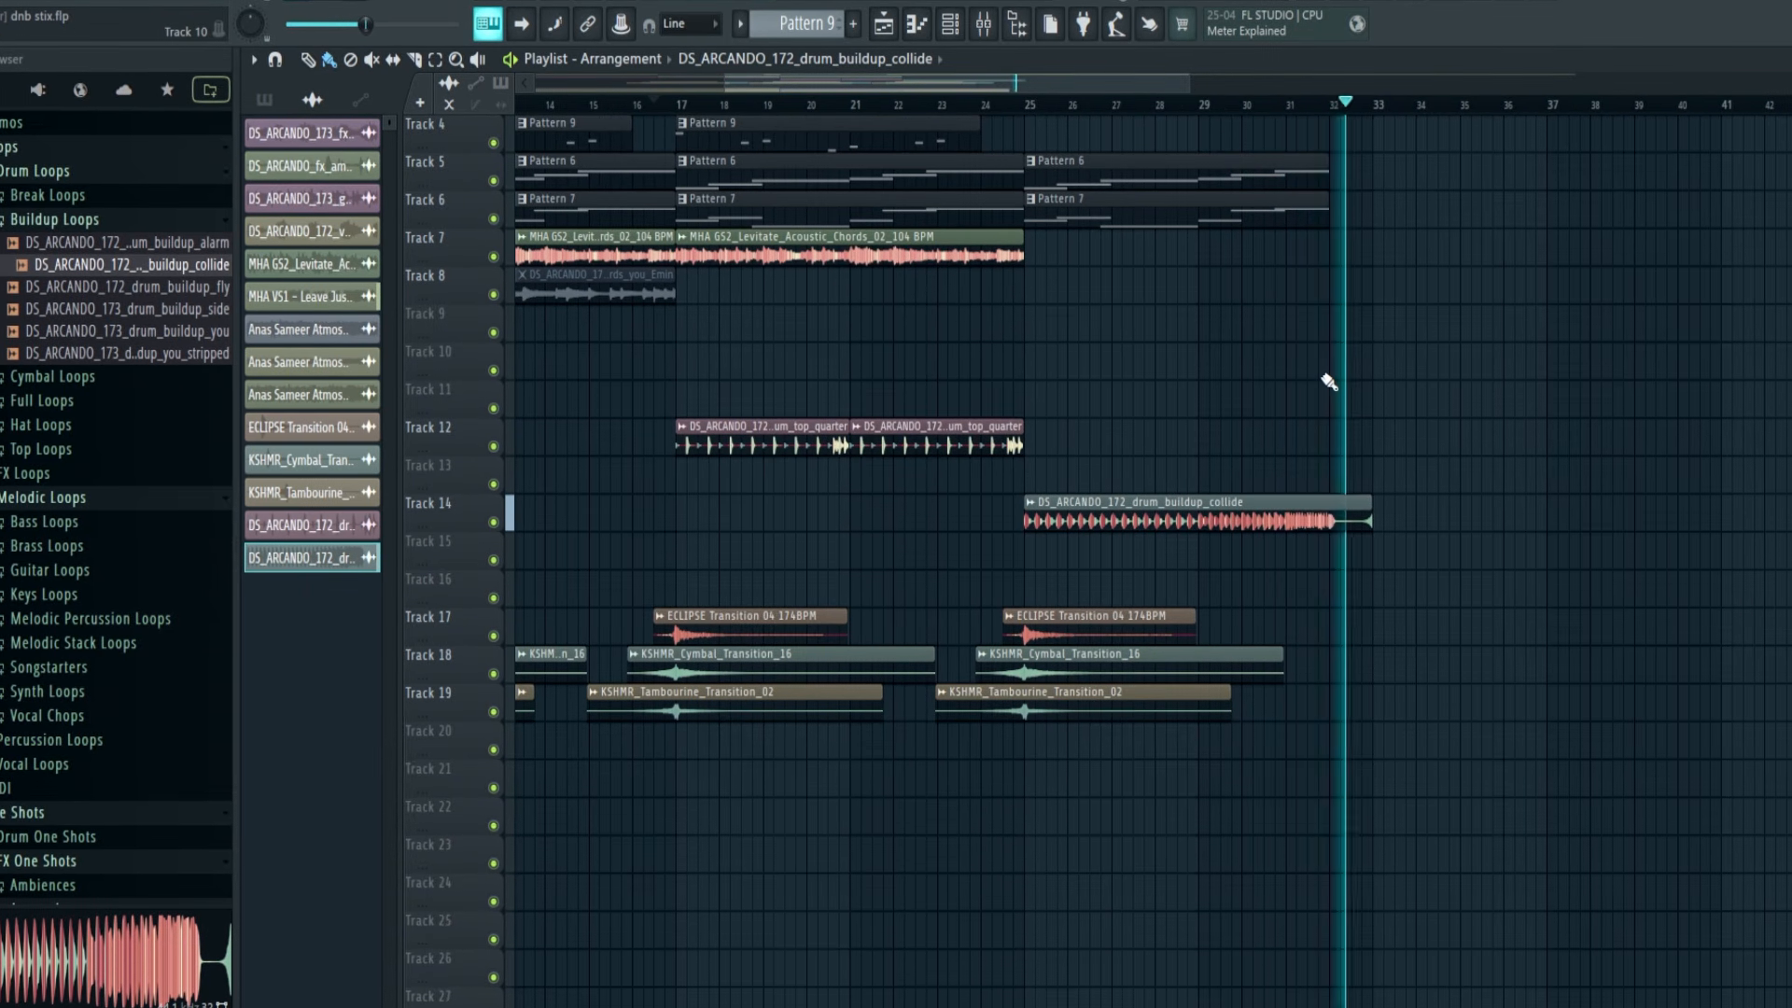
drag(1328, 381, 1123, 411)
drag(1305, 507, 1193, 502)
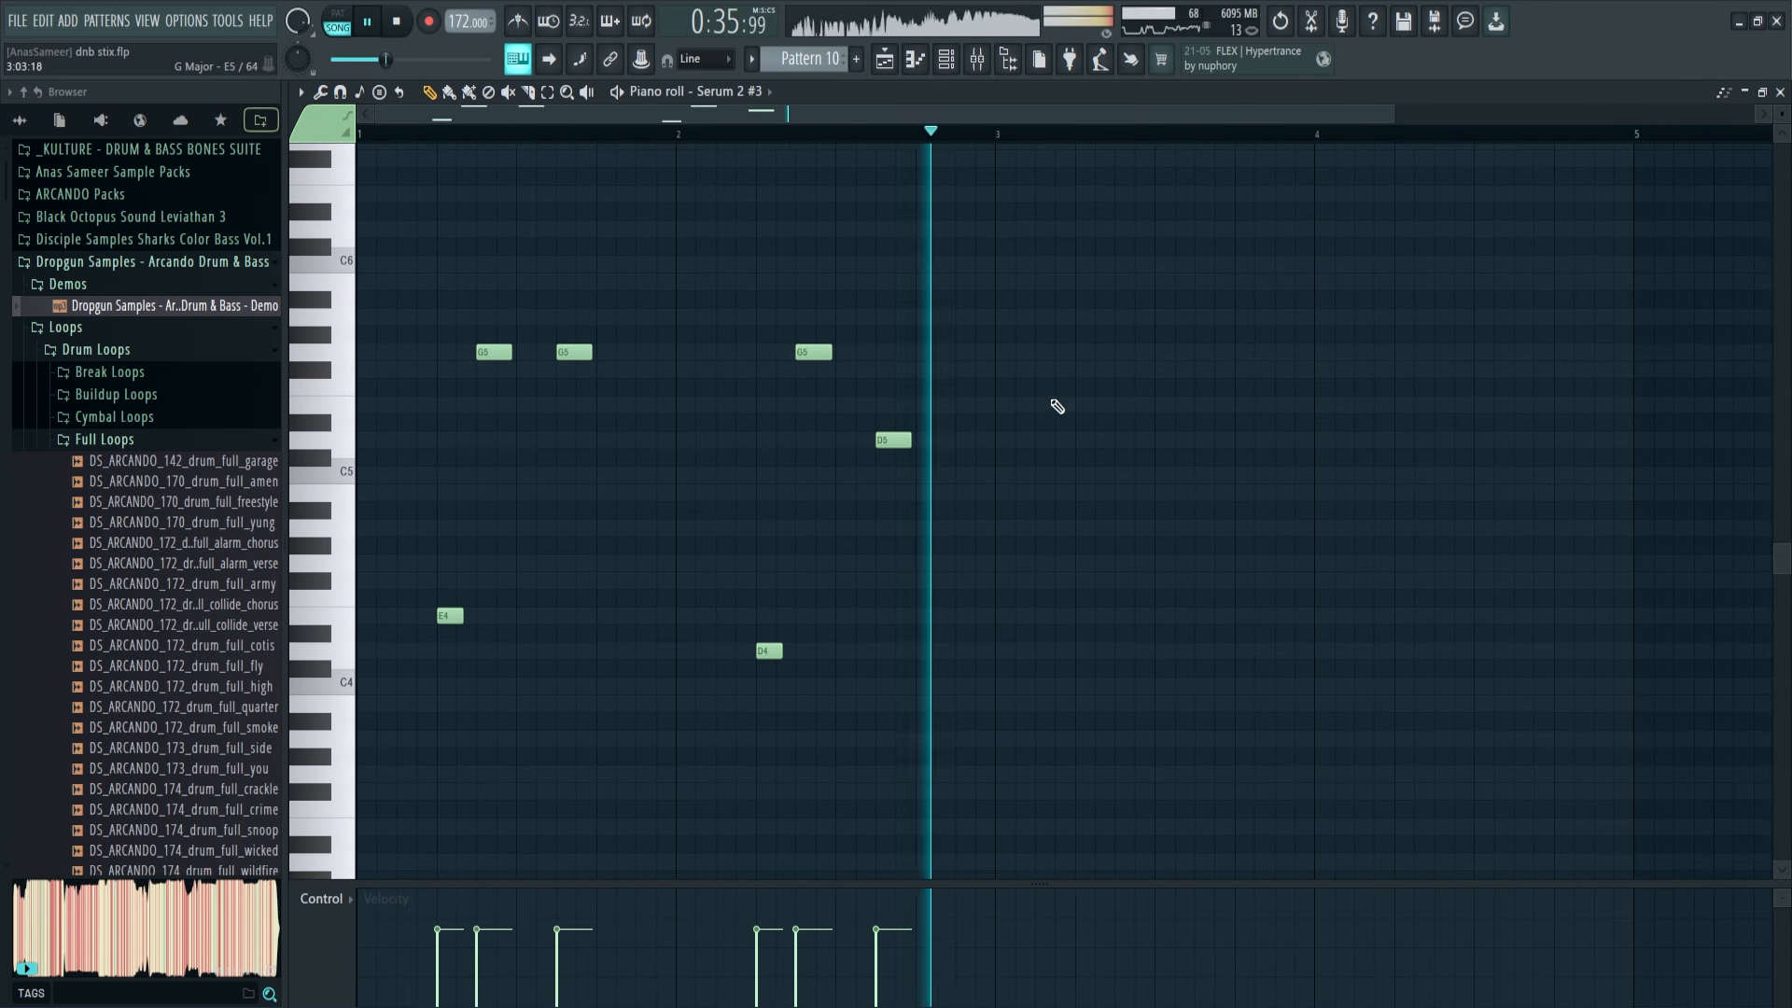
Continue the Serum 2 #3 melody in Pattern 10 with another short note around bar 3
click(1053, 369)
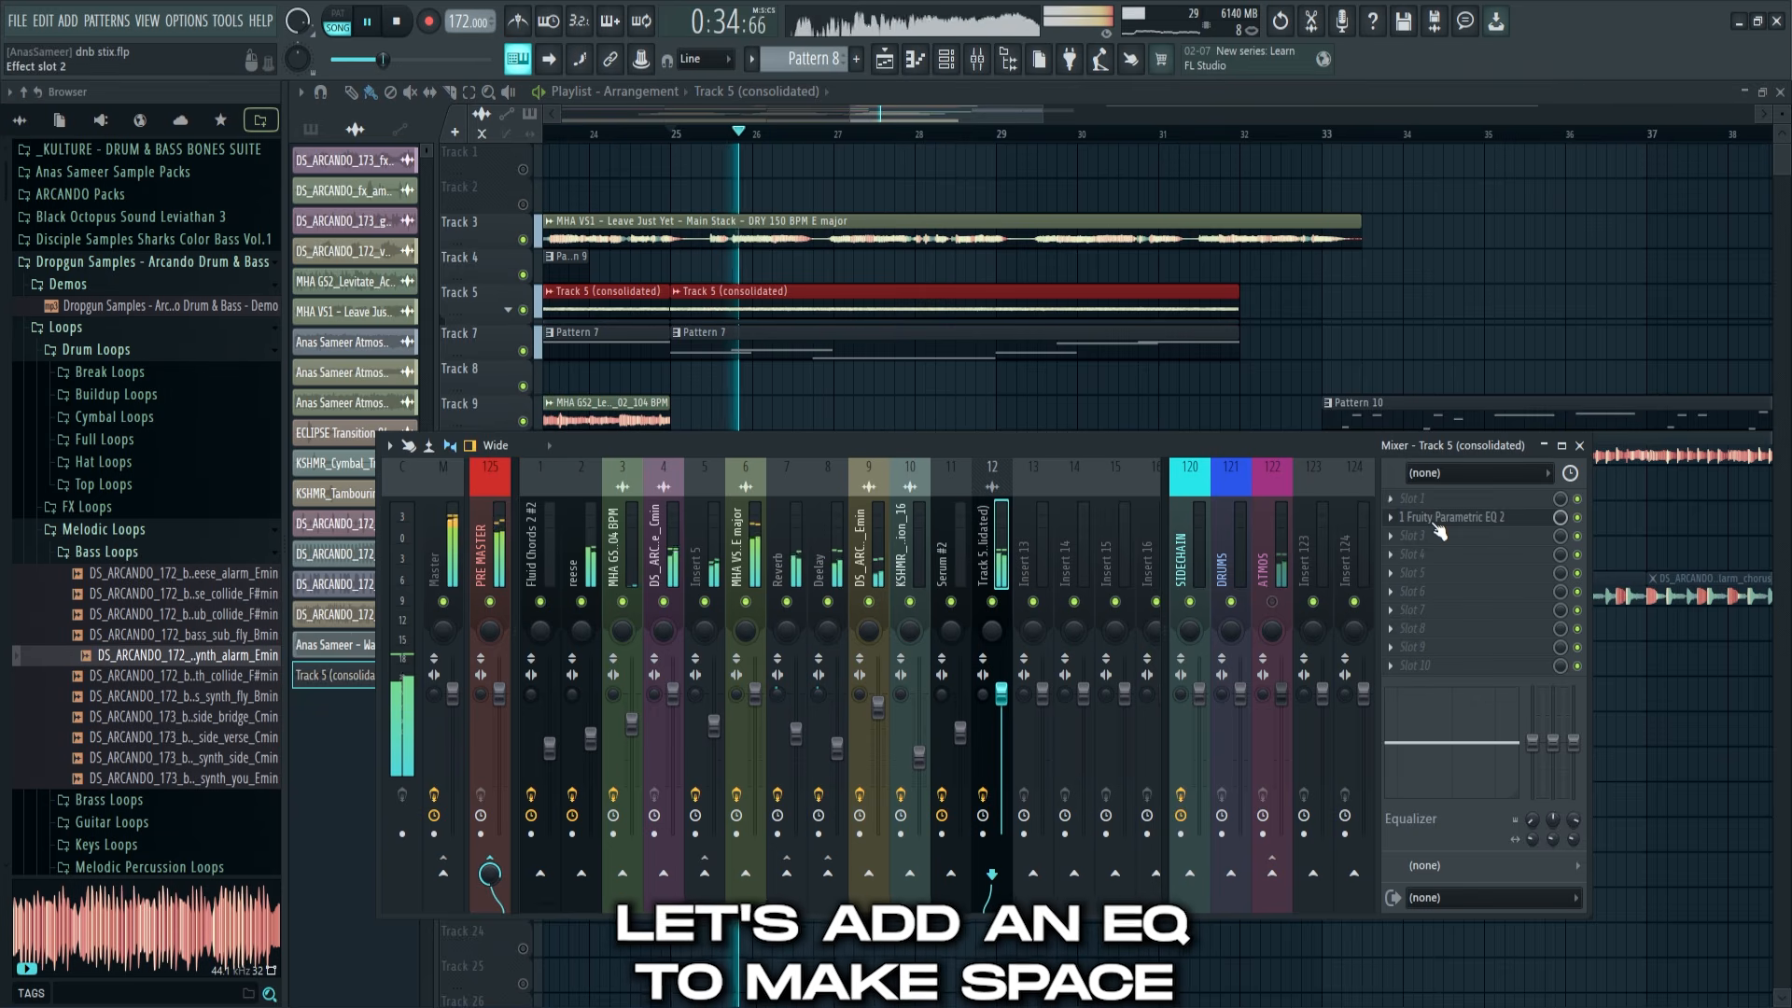
Adjust a band of the Fruity Parametric EQ 2 on the Track 5 (consolidated) mixer track to make space
drag(593, 408, 595, 409)
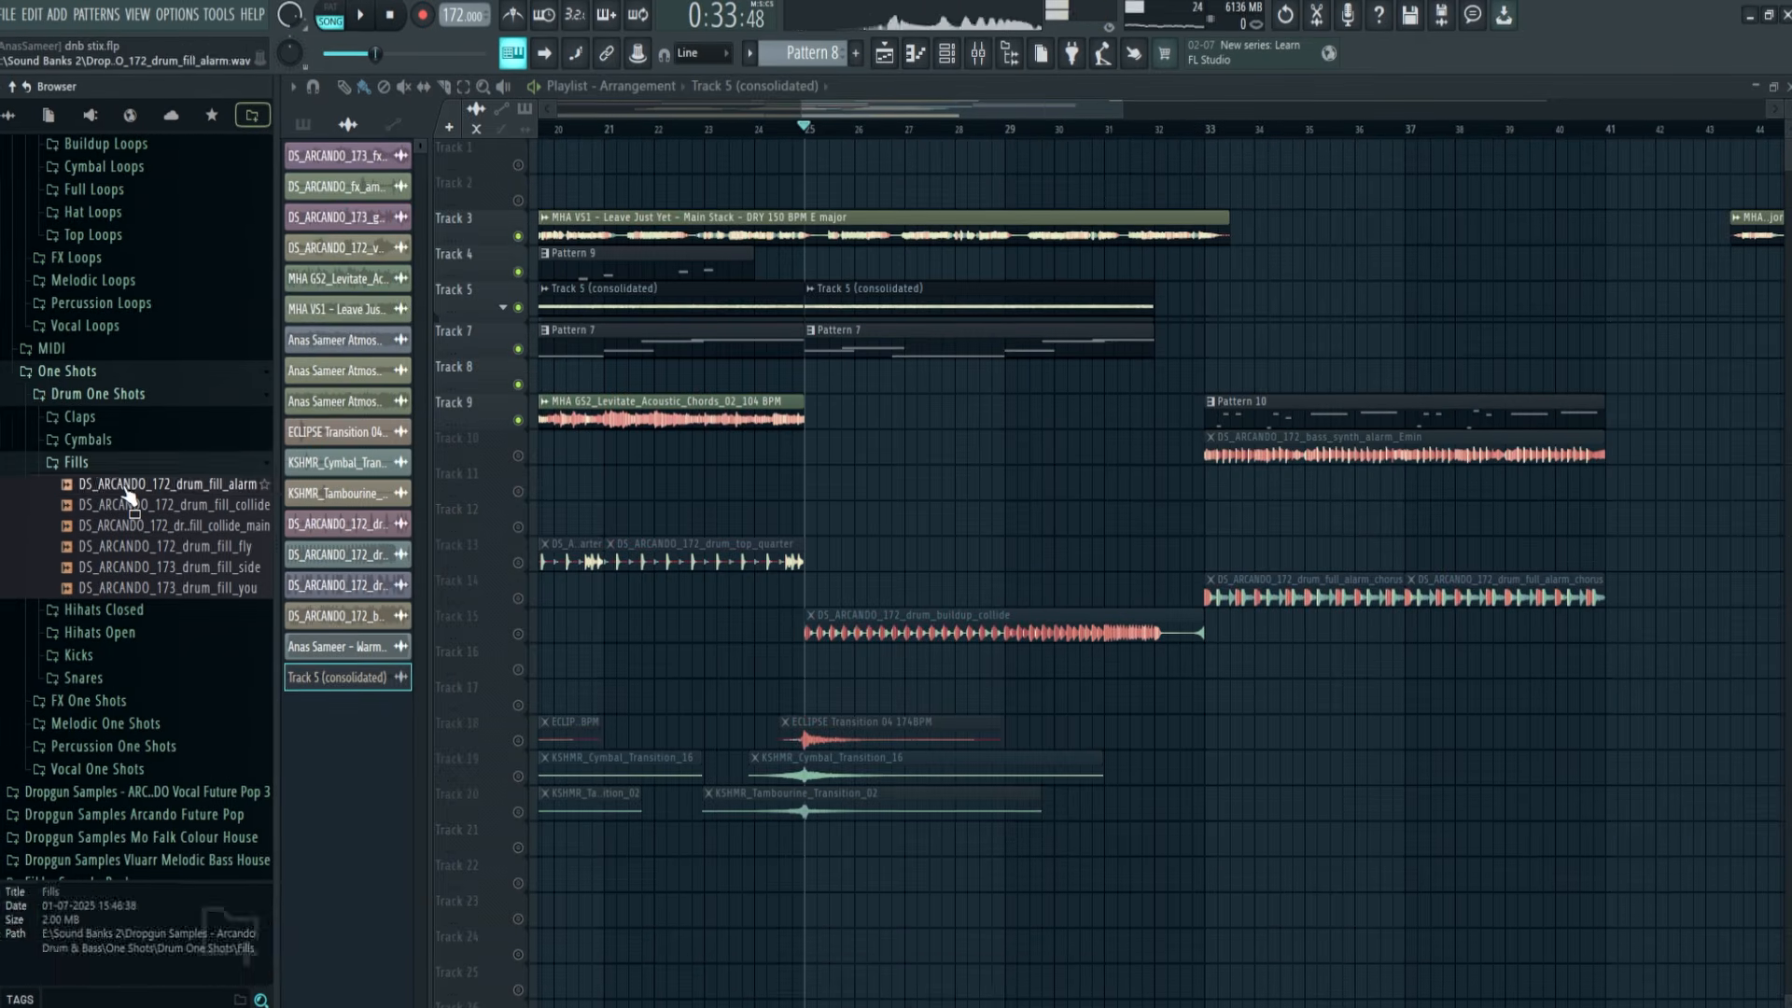
Place the DS_ARCANDO_172_drum_fill_alarm fill at bar 32 and move it to Track 14, directly before the full drum loop
drag(191, 495, 1163, 338)
key(space)
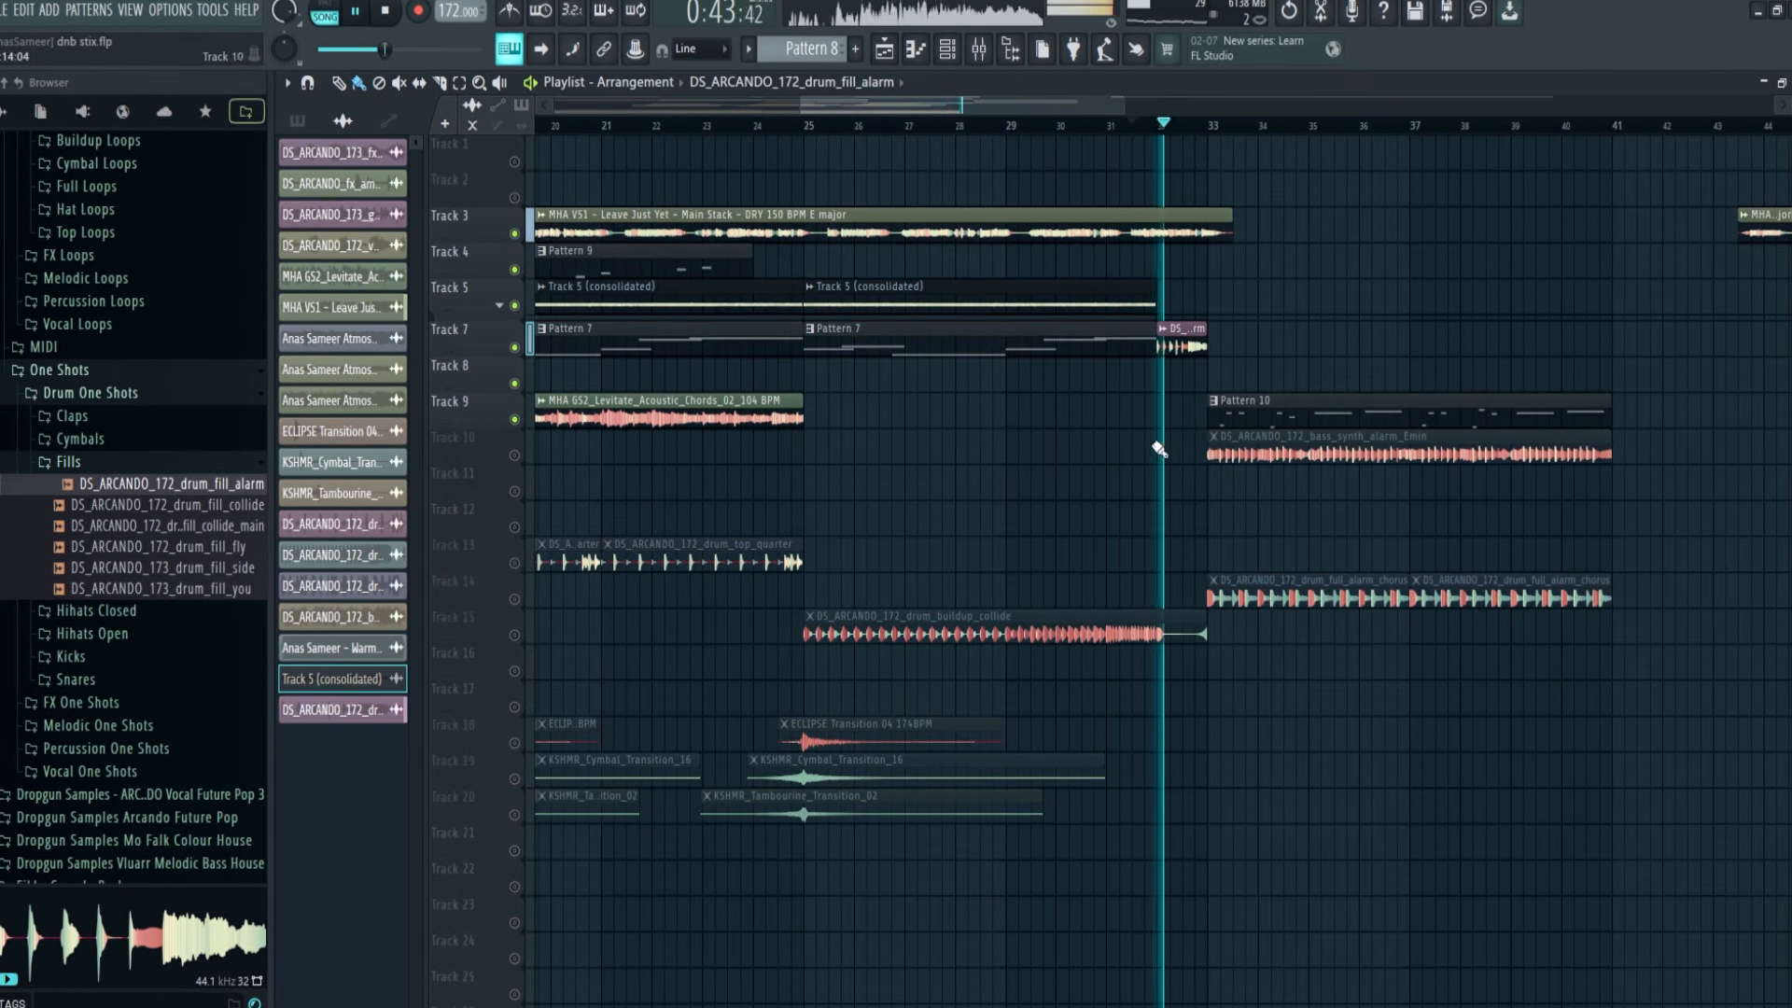
drag(1185, 450, 1181, 619)
key(space)
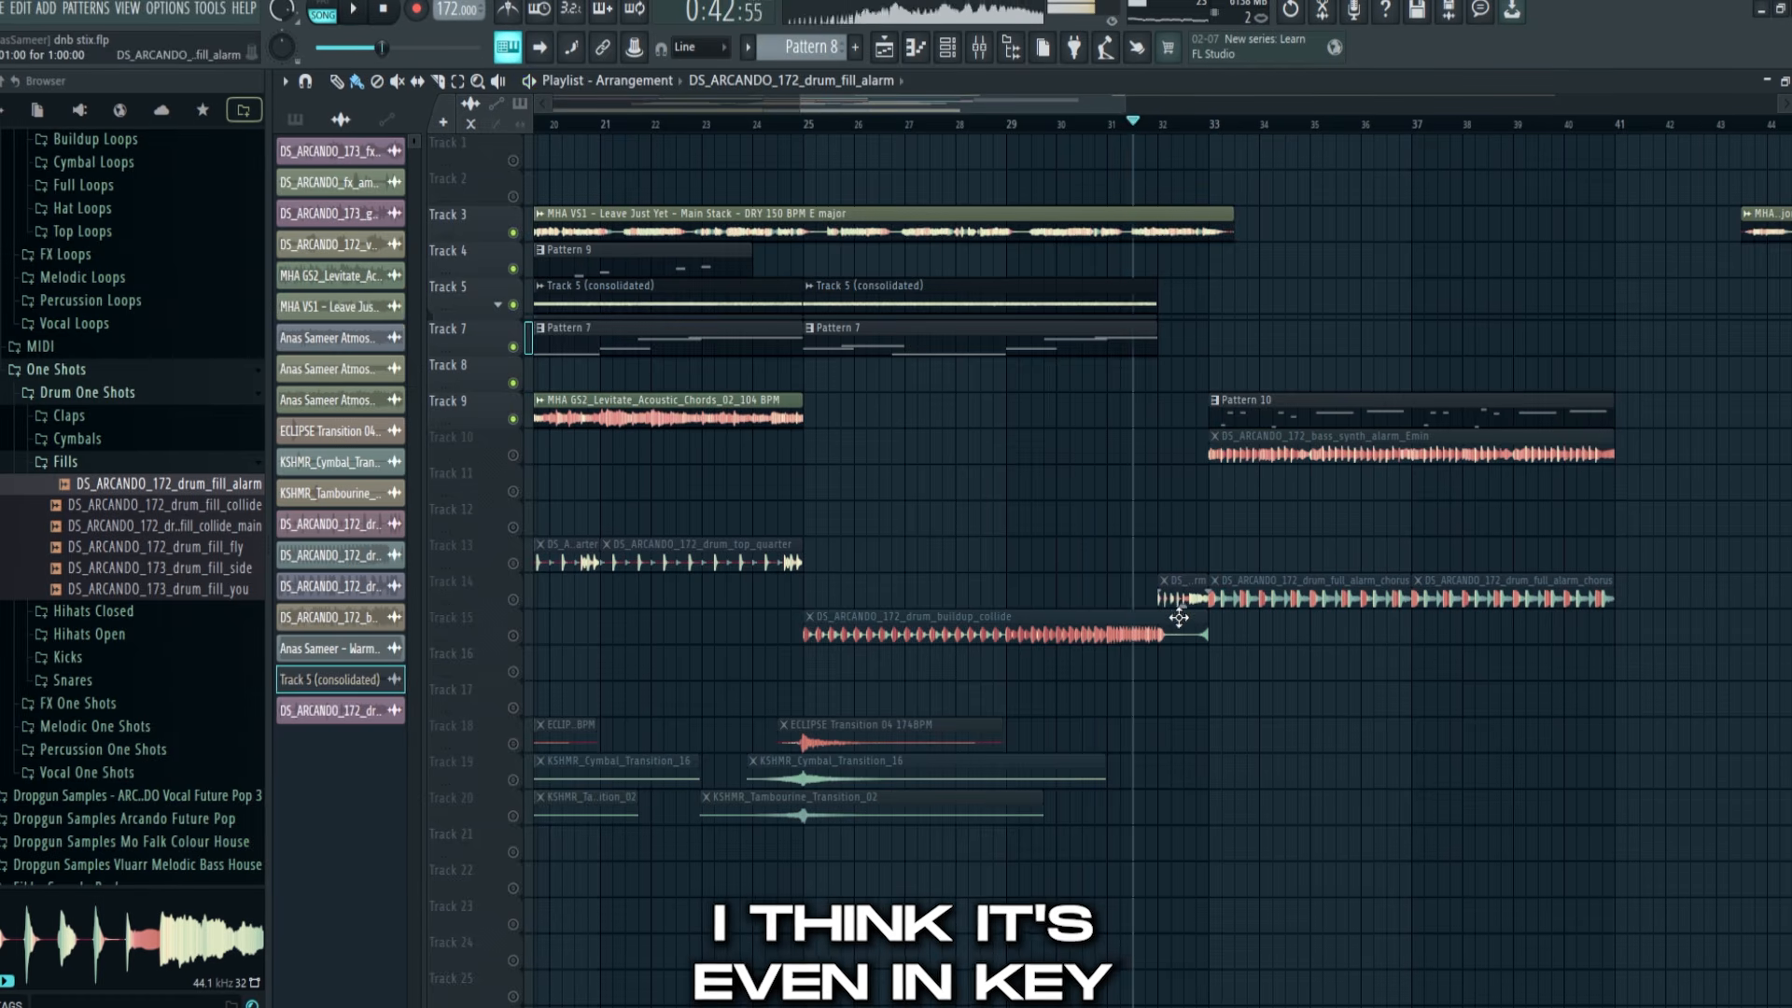
Play the drum fill into the drop with Tracks 14 and 15 enabled, toggling solo on Track 14
key(space)
click(514, 635)
click(514, 600)
right_click(513, 600)
right_click(513, 600)
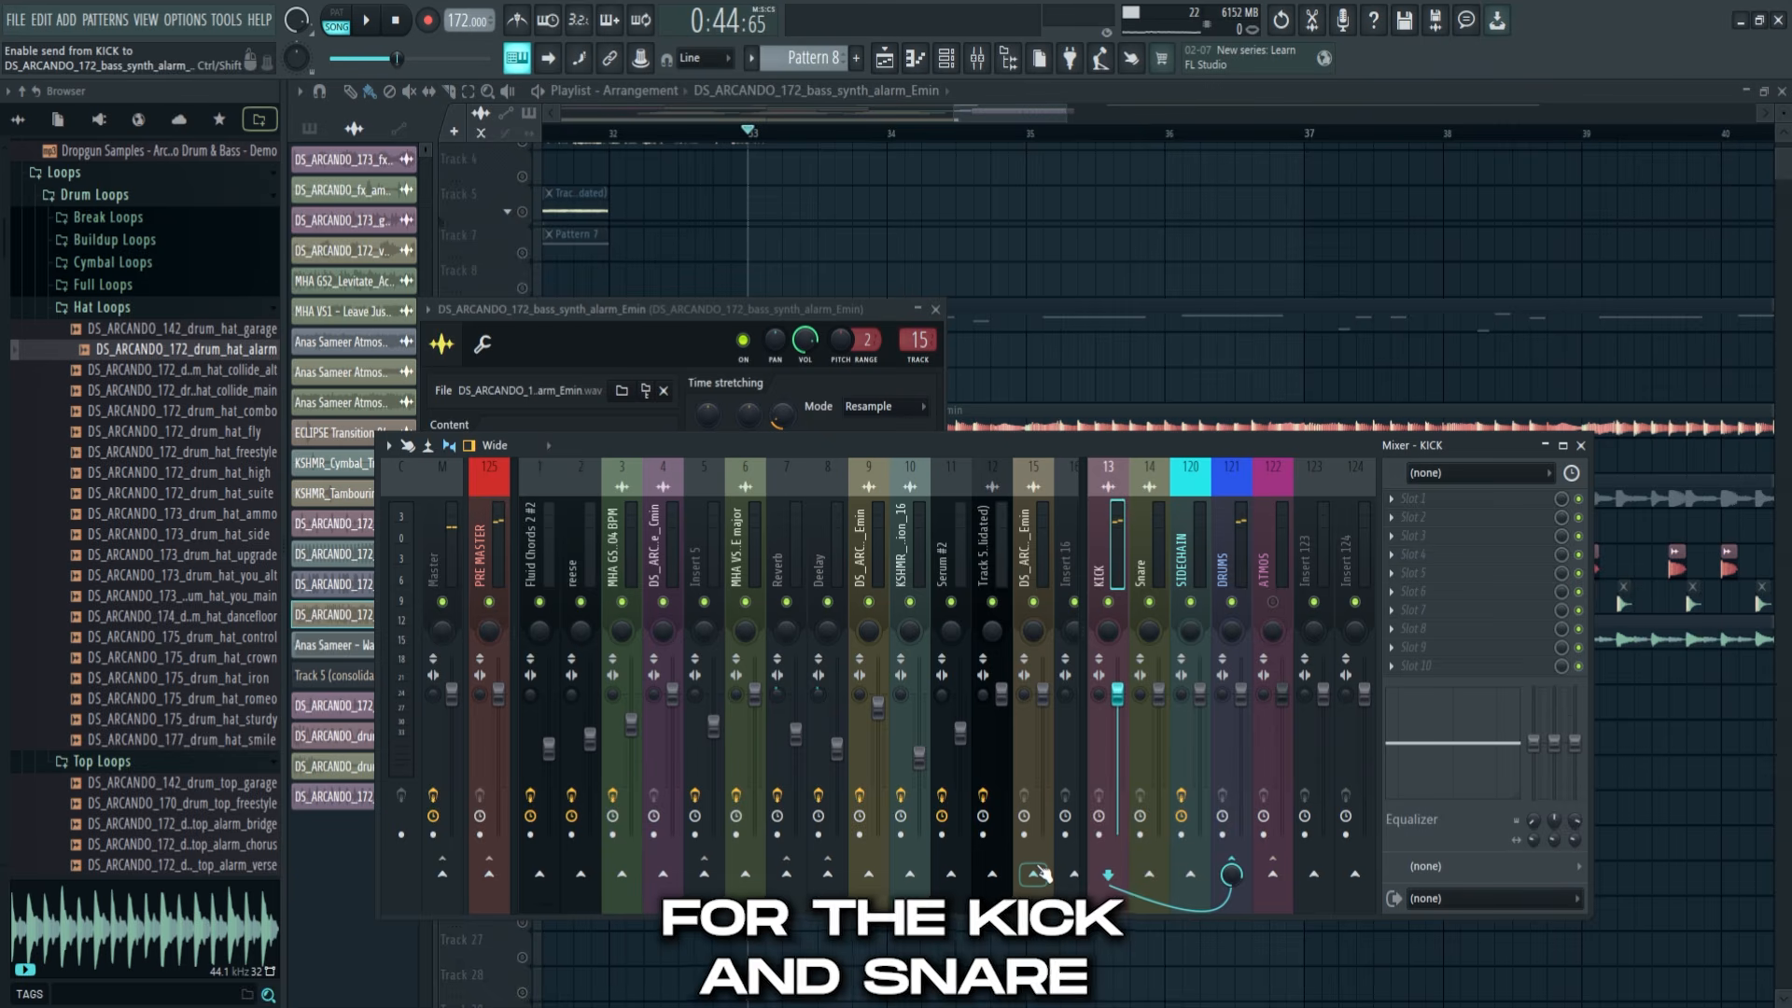
Sidechain the KICK and Snare mixer tracks to the bass synth's mixer track 15
click(1064, 921)
click(1141, 578)
right_click(1038, 884)
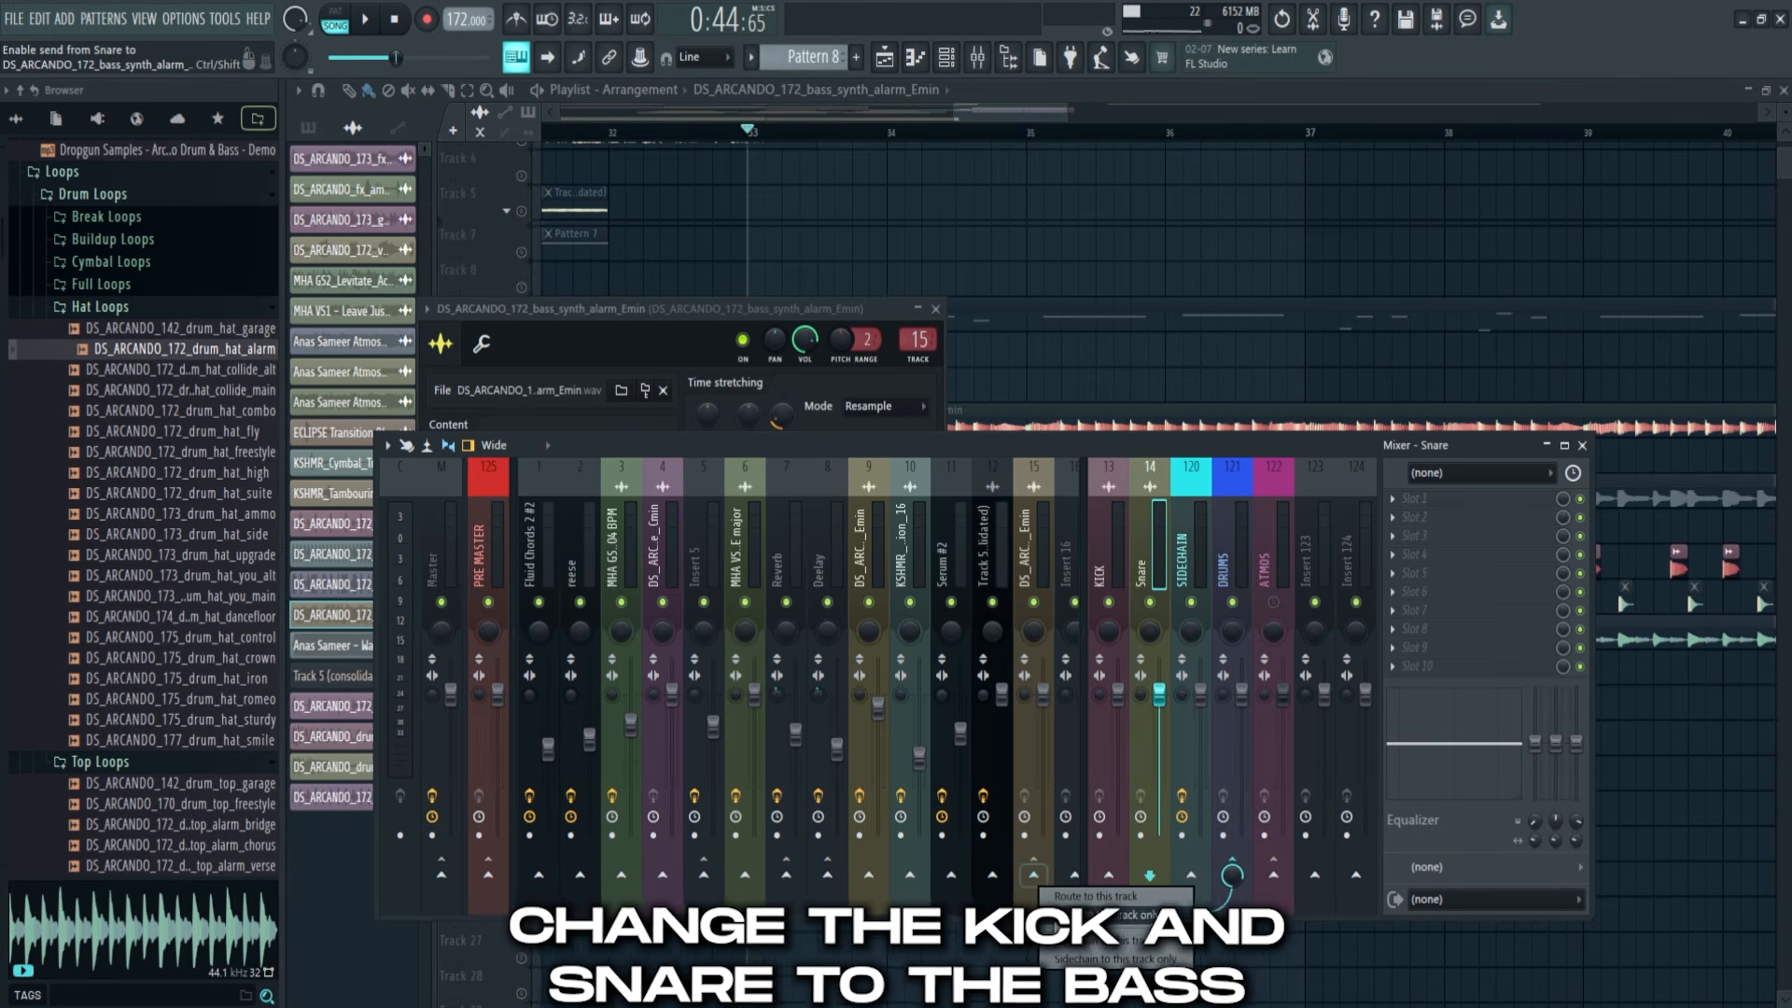
click(1064, 939)
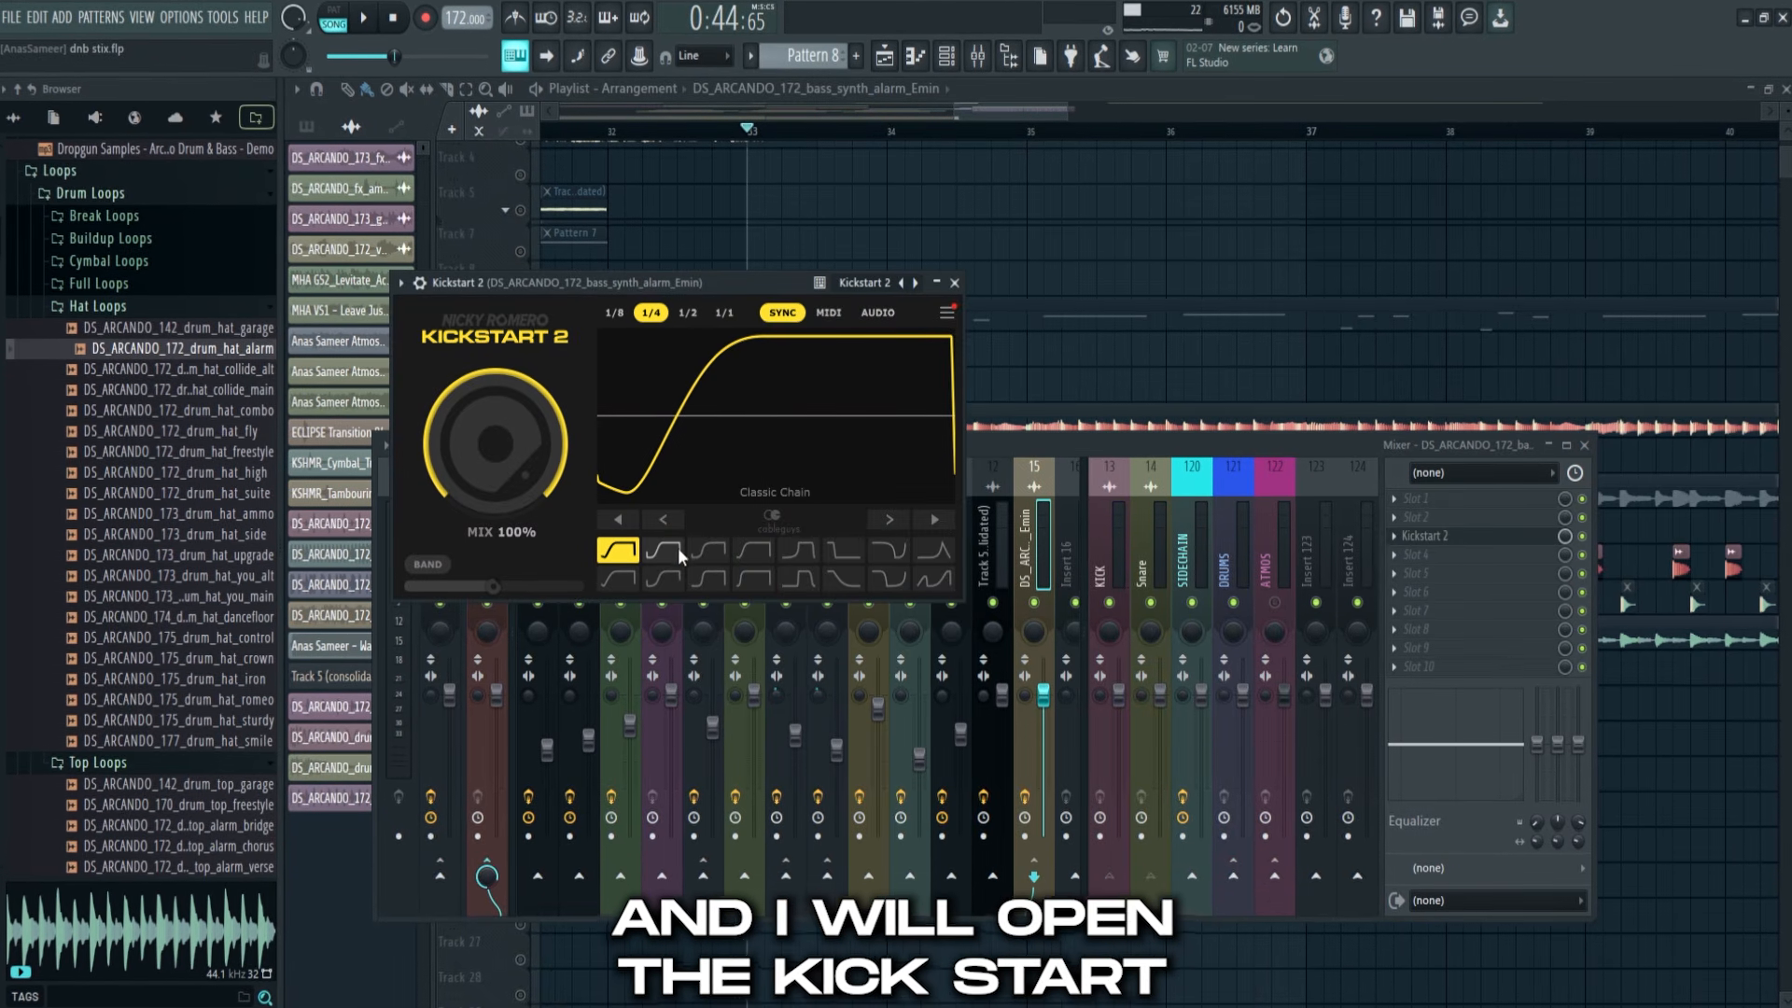
Play the bass and choose a different ducking curve in Kickstart 2 on its mixer track
key(space)
click(691, 558)
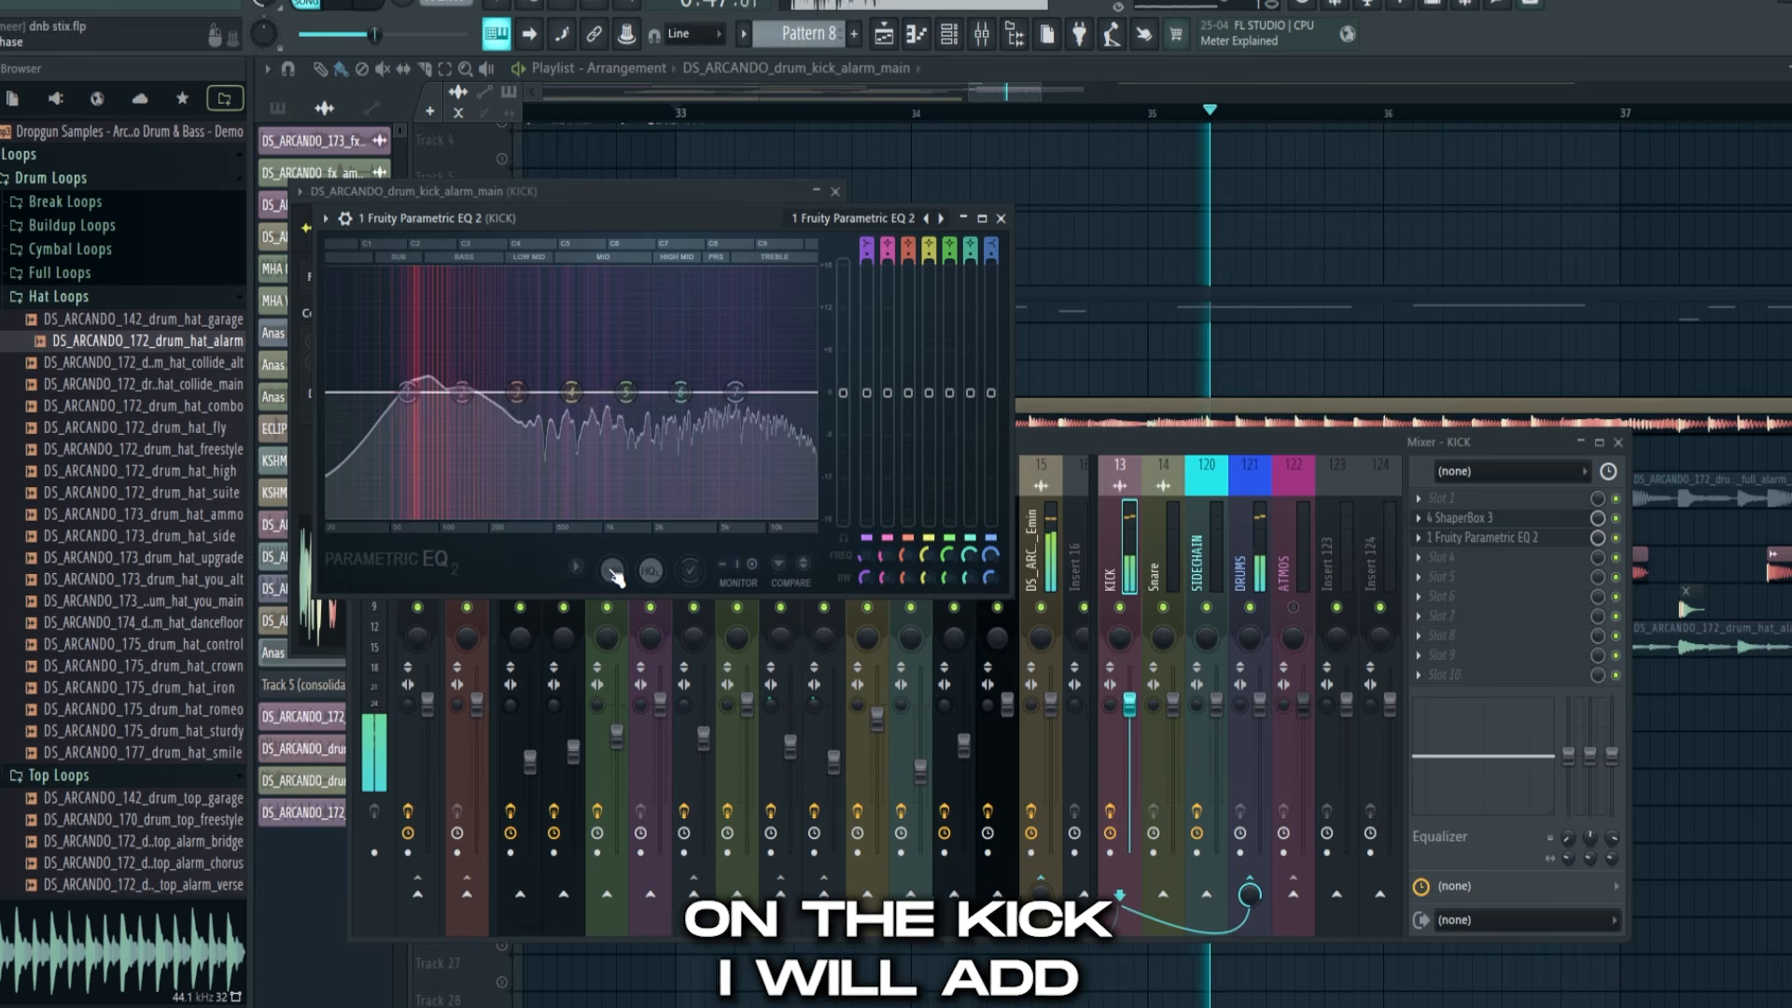
Boost the kick's highs with band 7 of its Fruity Parametric EQ 2
drag(734, 373, 680, 332)
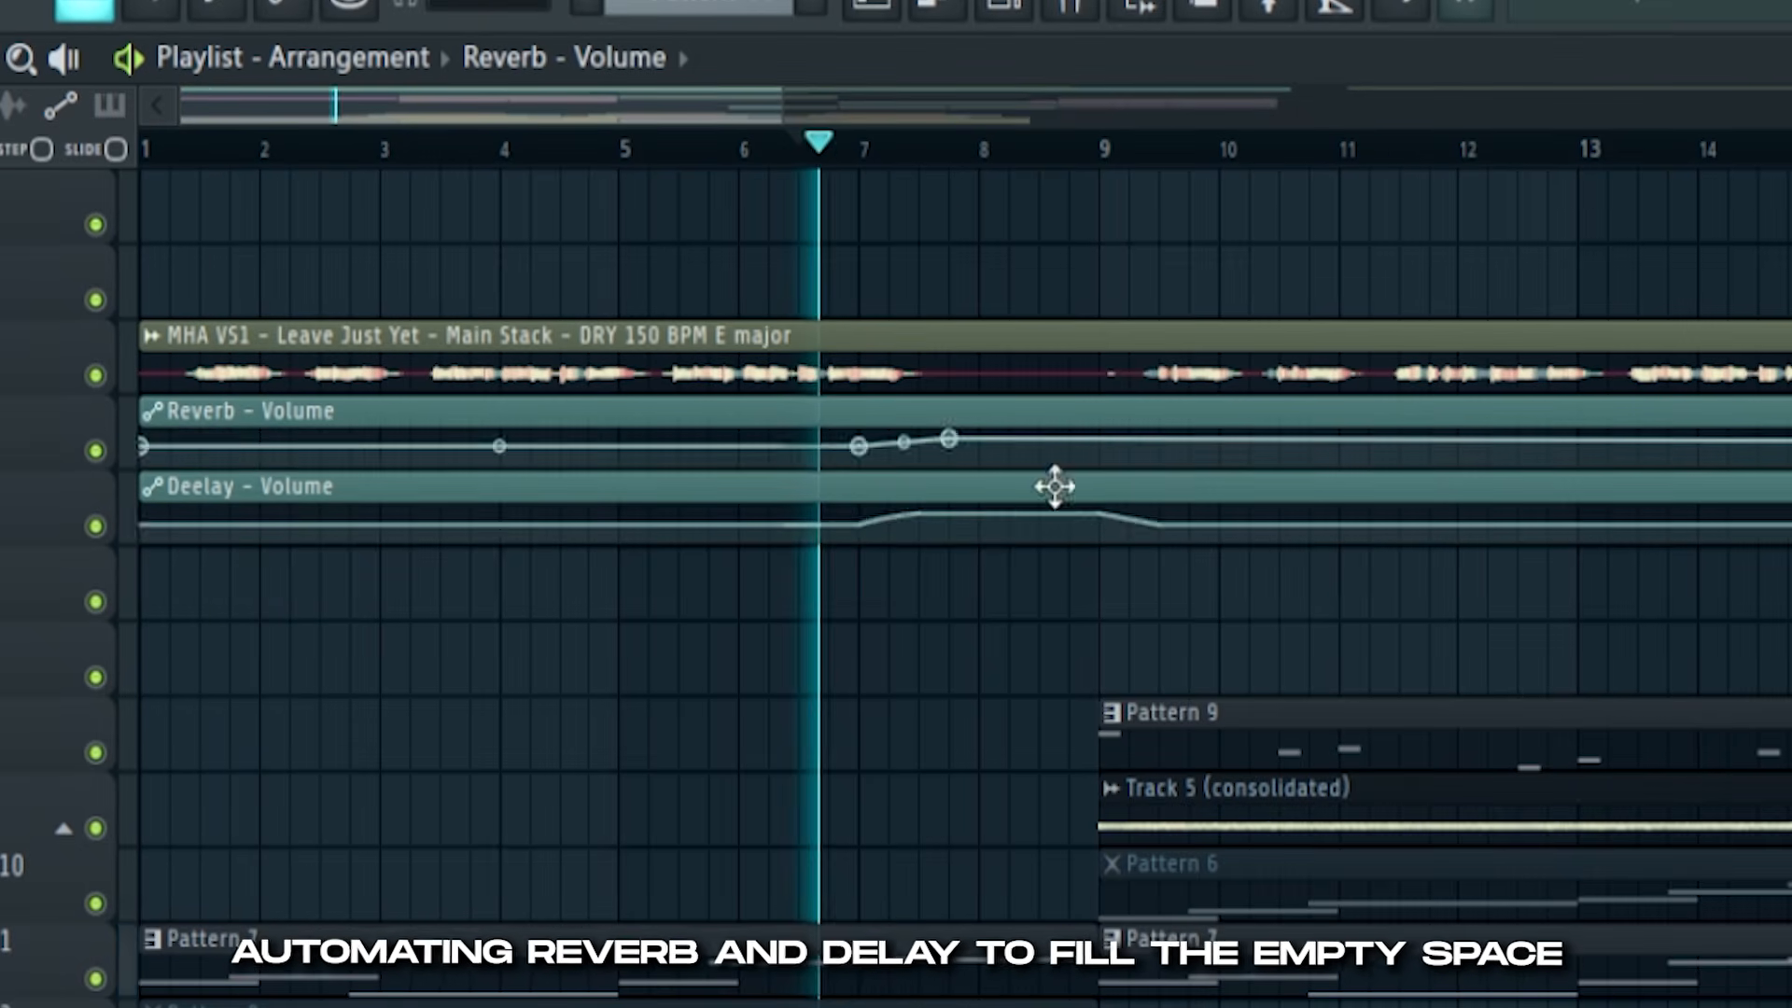
Add control points at bar 9 and just after it on the Reverb - Volume automation clip to shape the reverb swell
click(1096, 439)
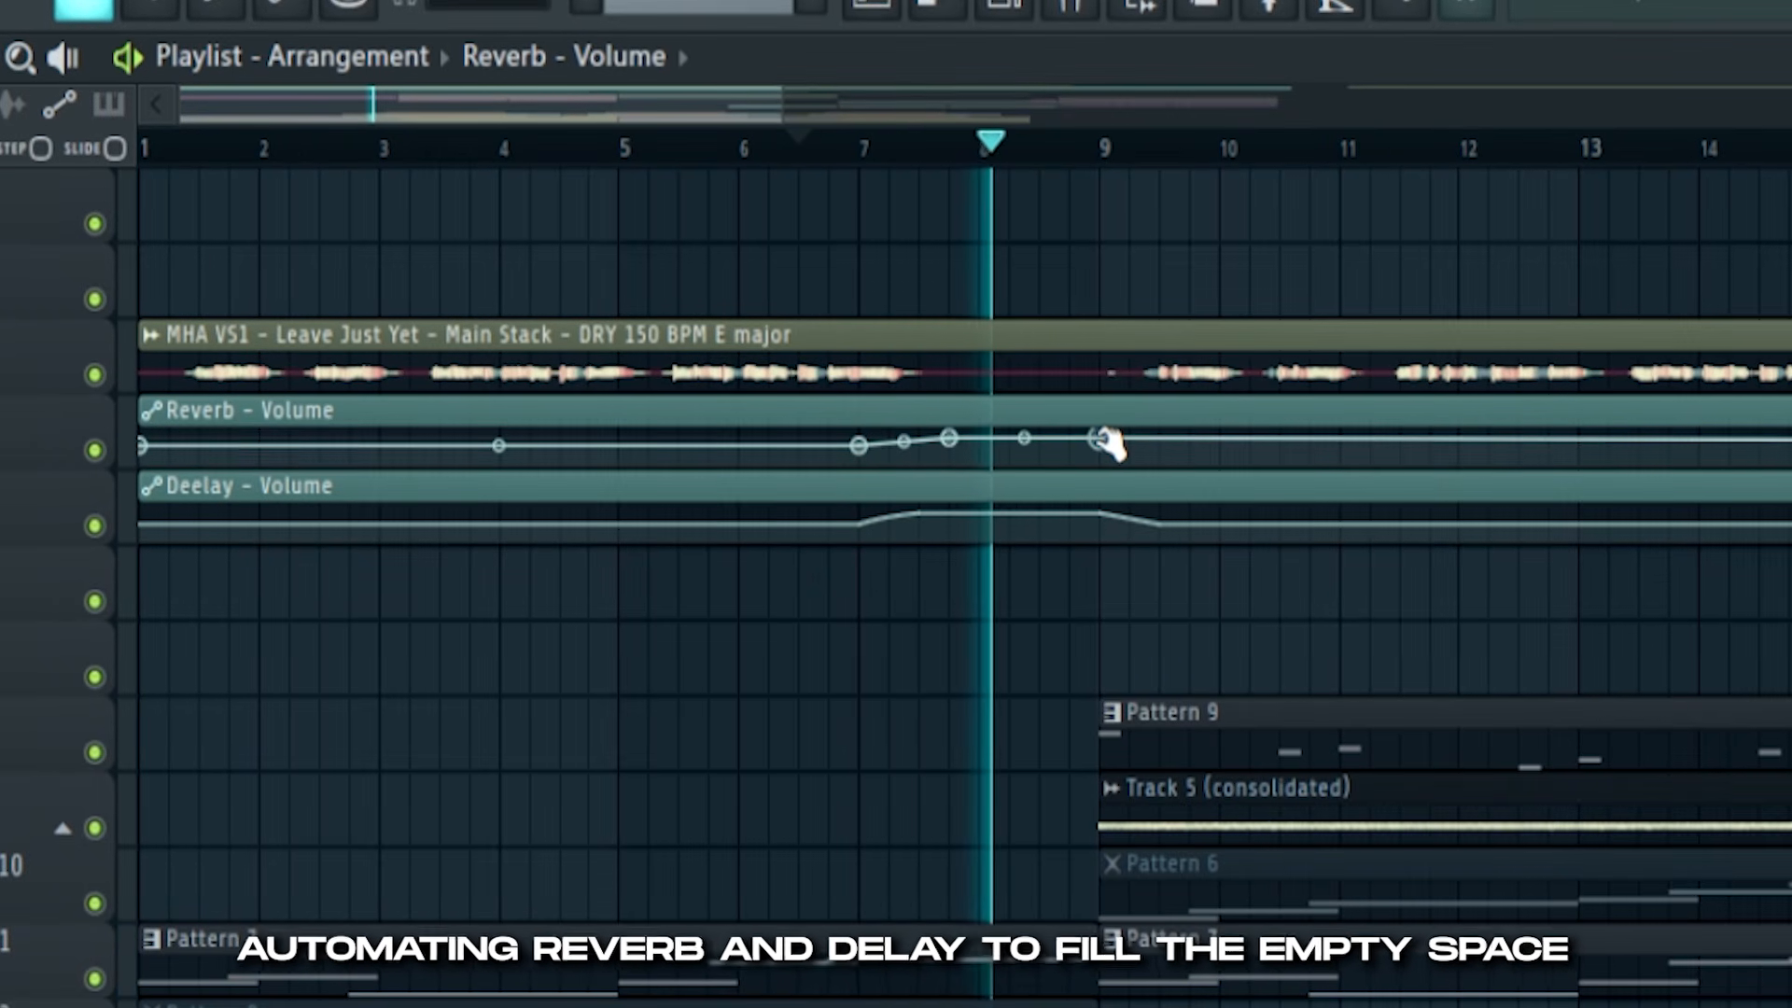
click(1162, 446)
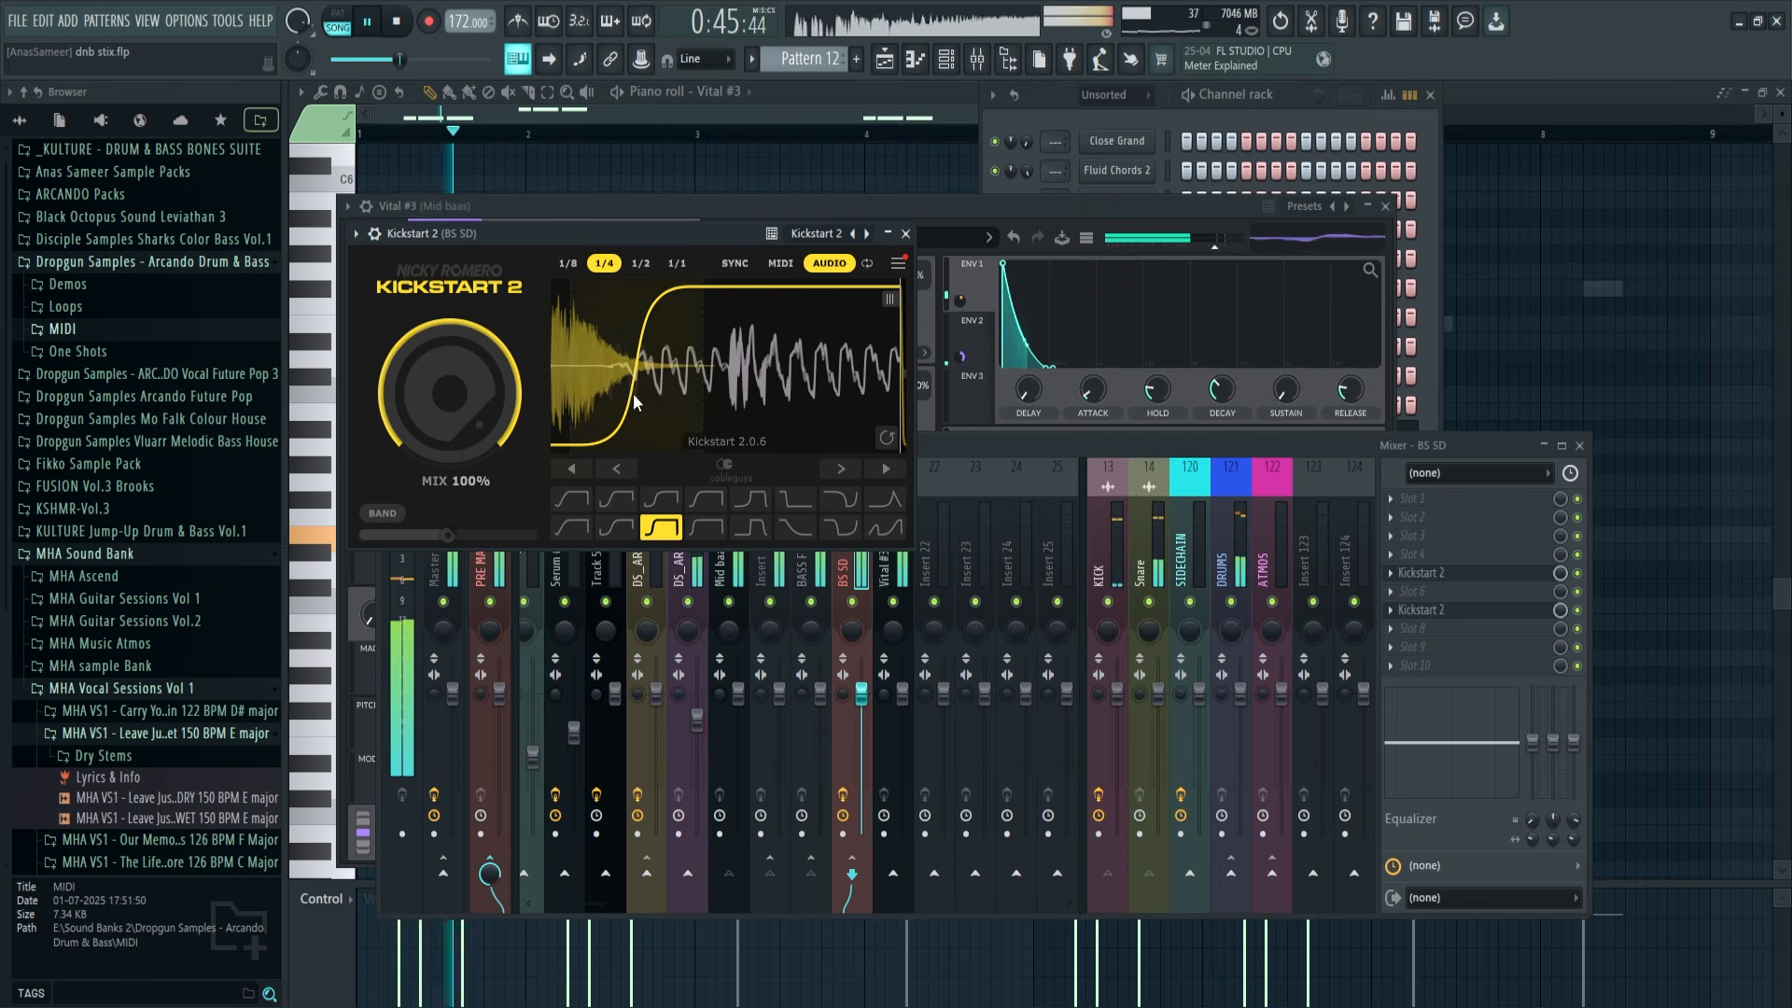
key(space)
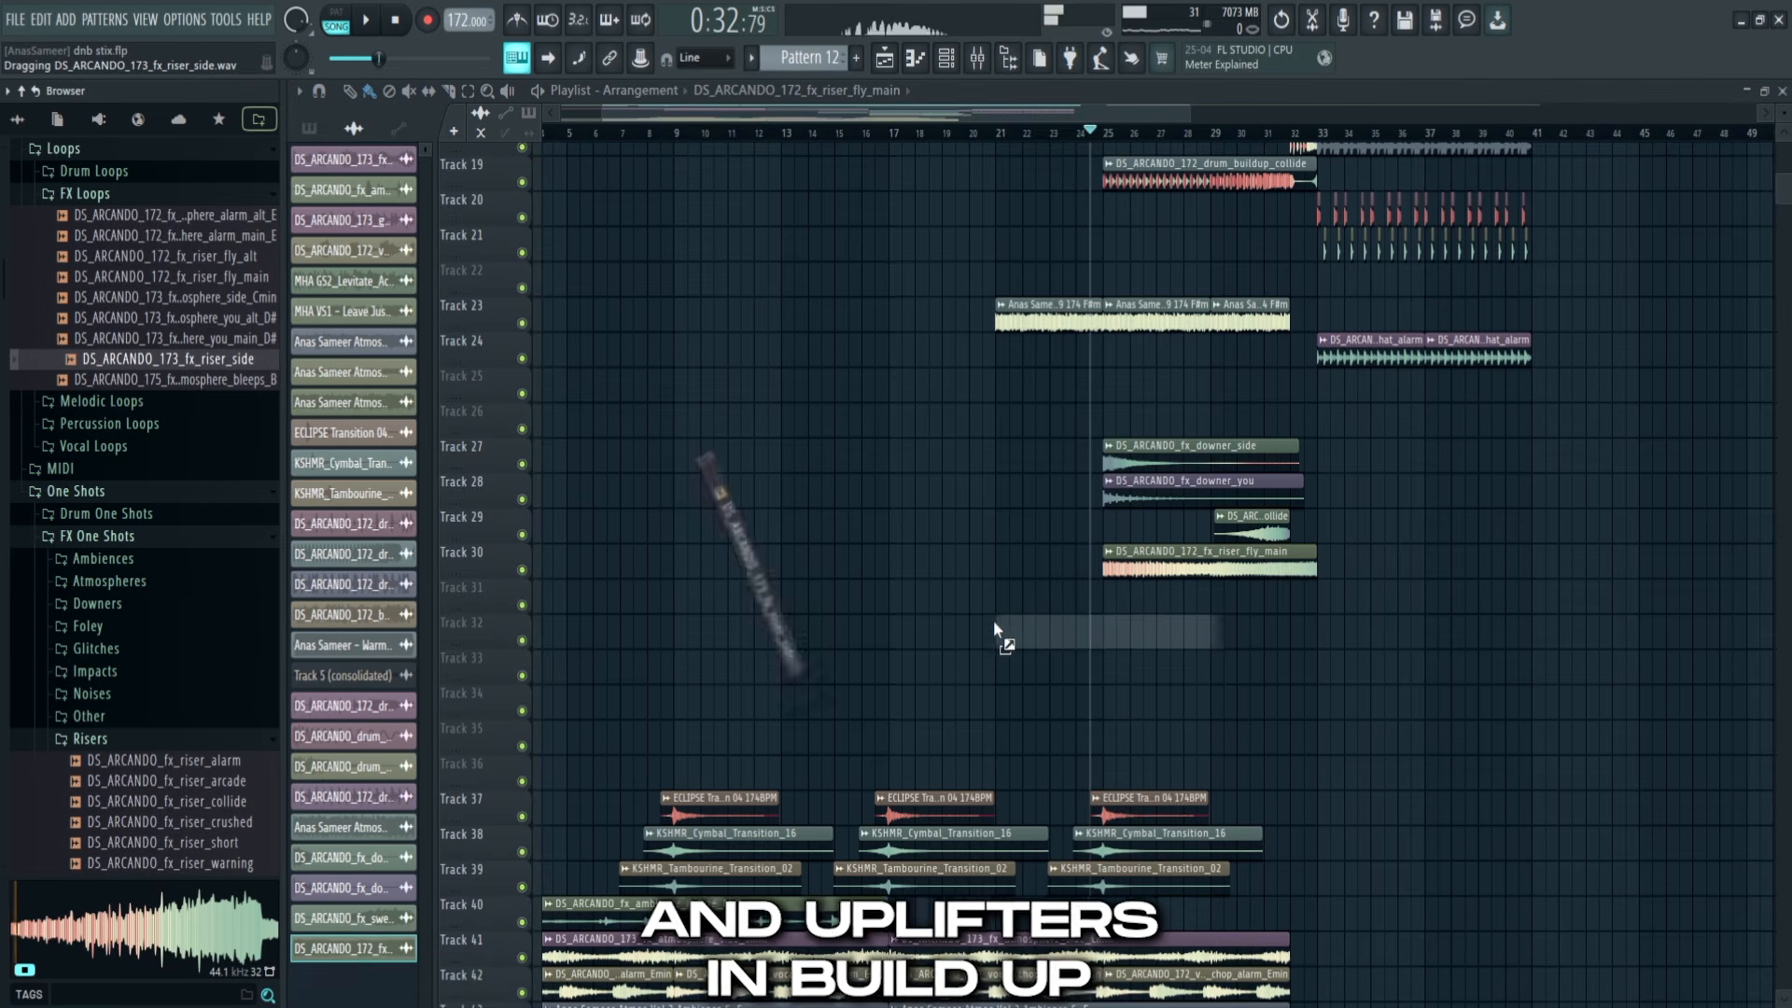
Place DS_ARCANDO_173_fx_riser_side on Track 31 at bar 25, accept the estimated 173 BPM tempo and choose the Stretch time-stretching mode
drag(993, 619, 1103, 592)
key(space)
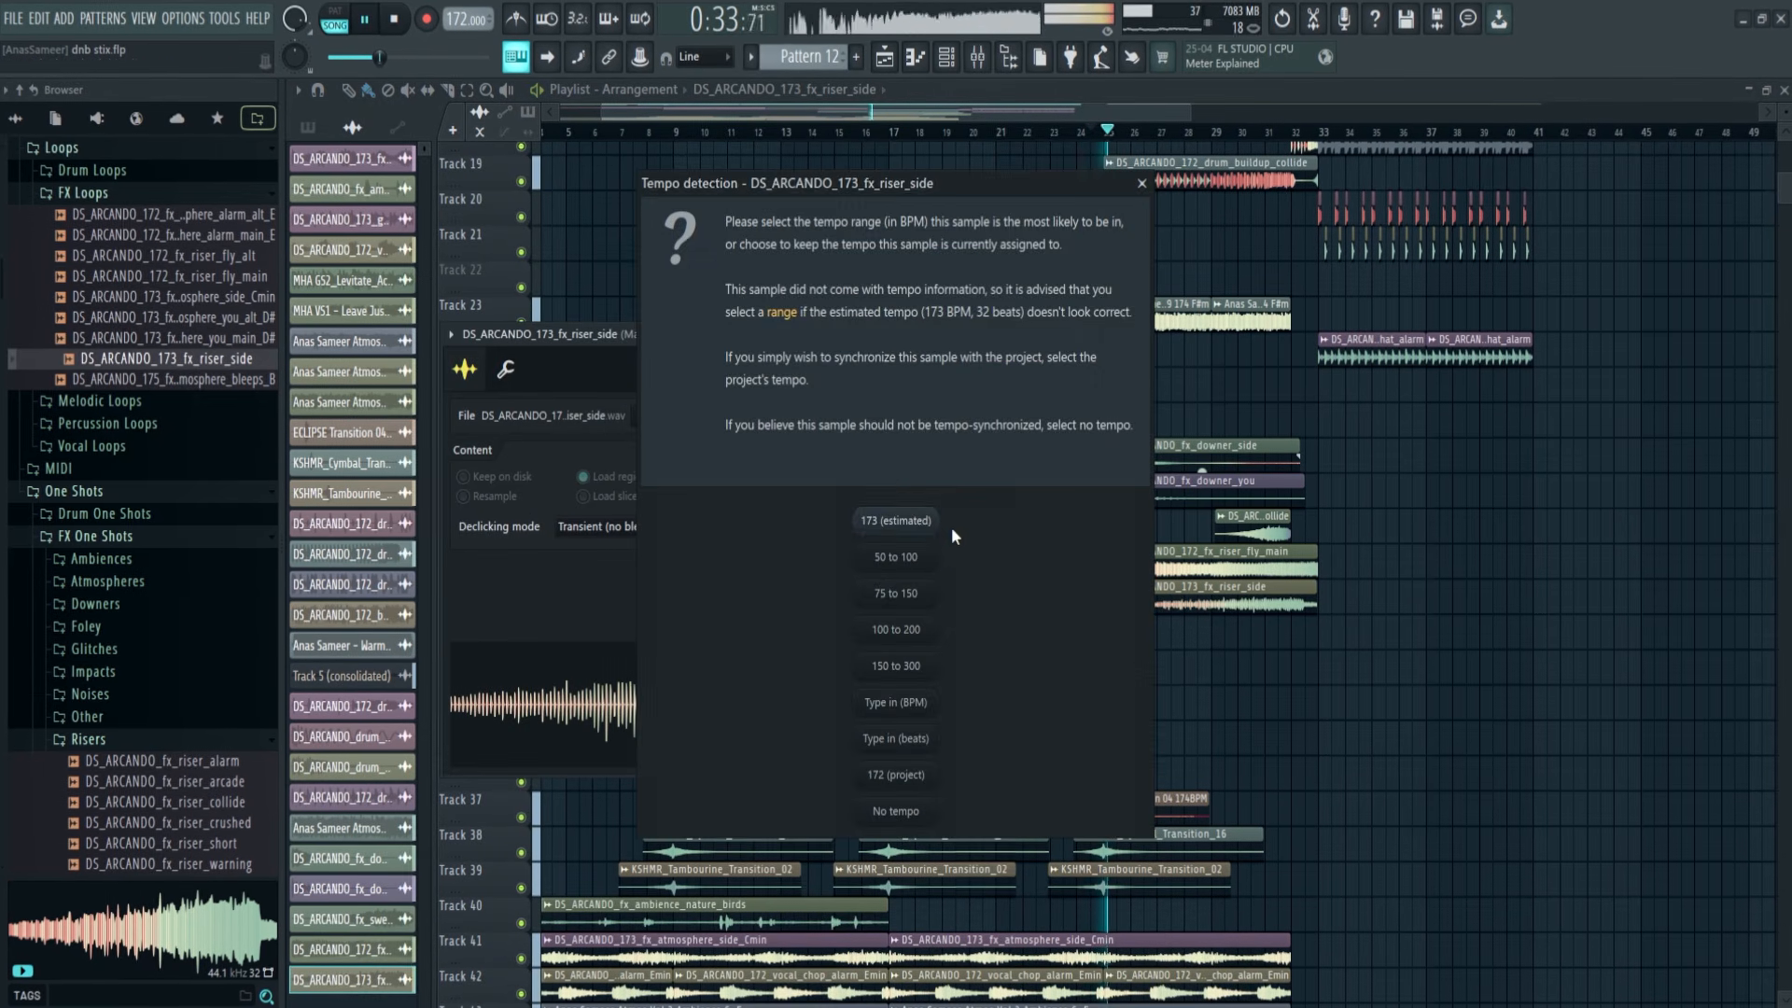
click(934, 521)
click(904, 446)
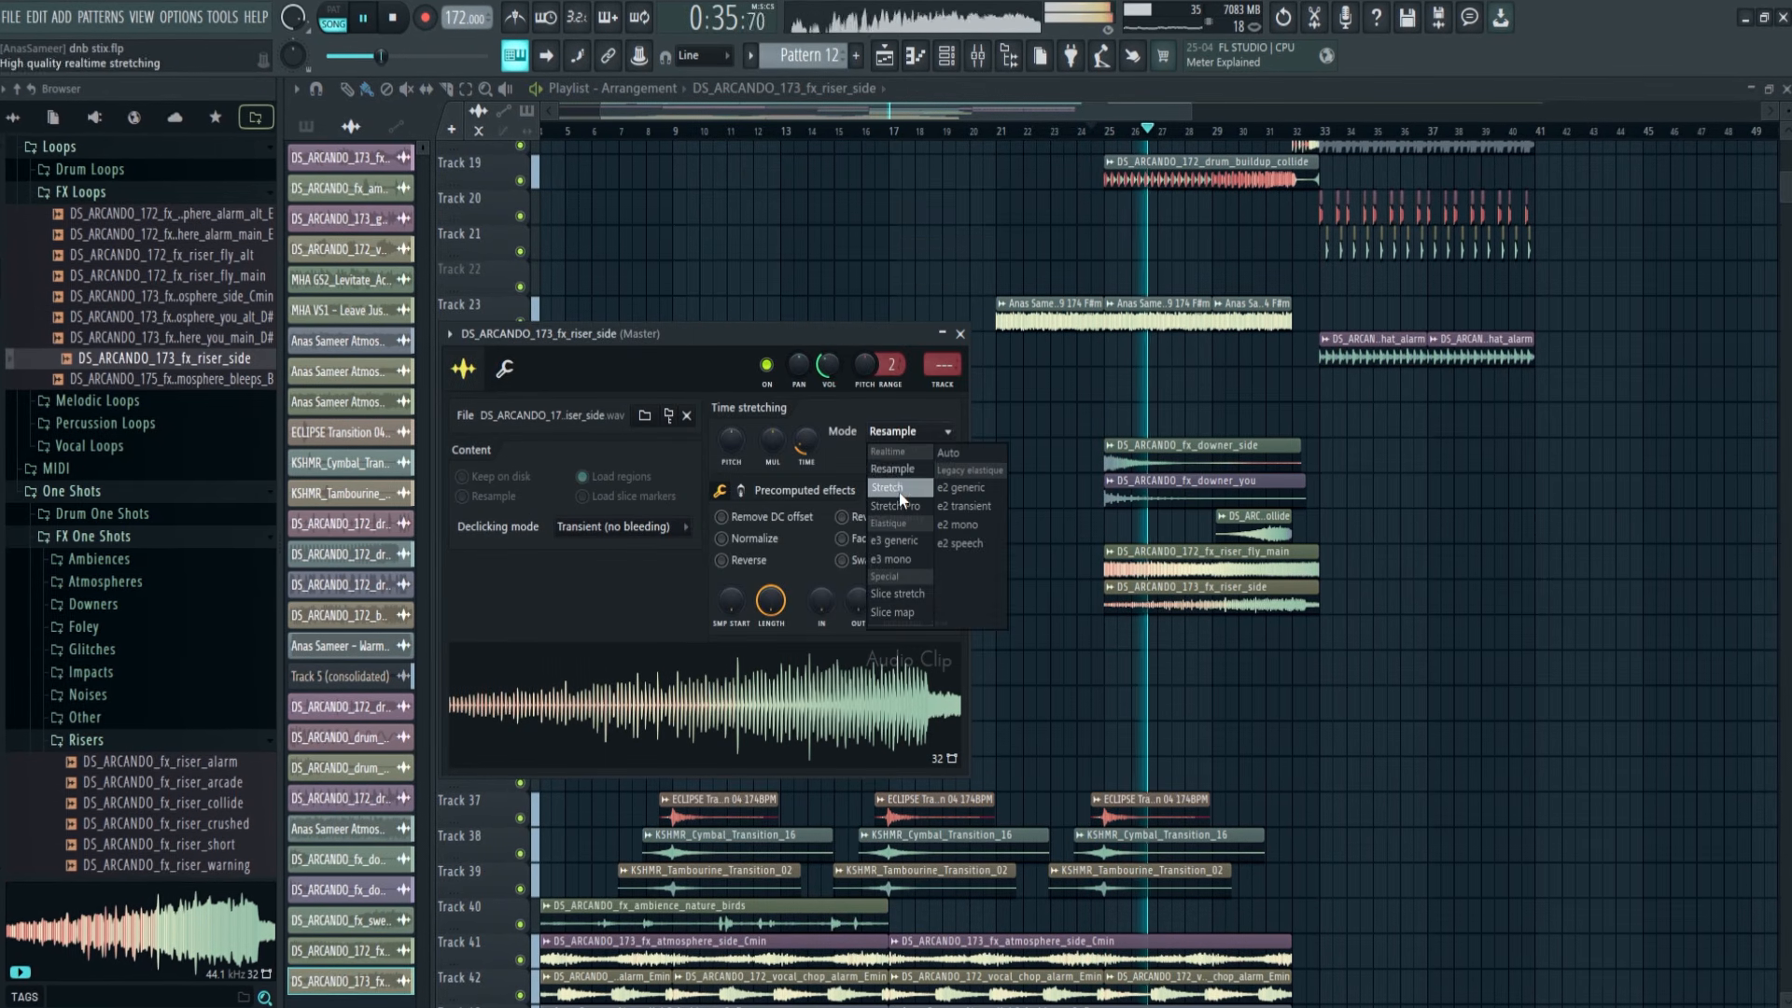
Play the buildup into the drop and set the DS_ARCANDO_fx_sweep_collide clip's channel volume to 36%
click(1204, 132)
scroll(1255, 322, up, 3)
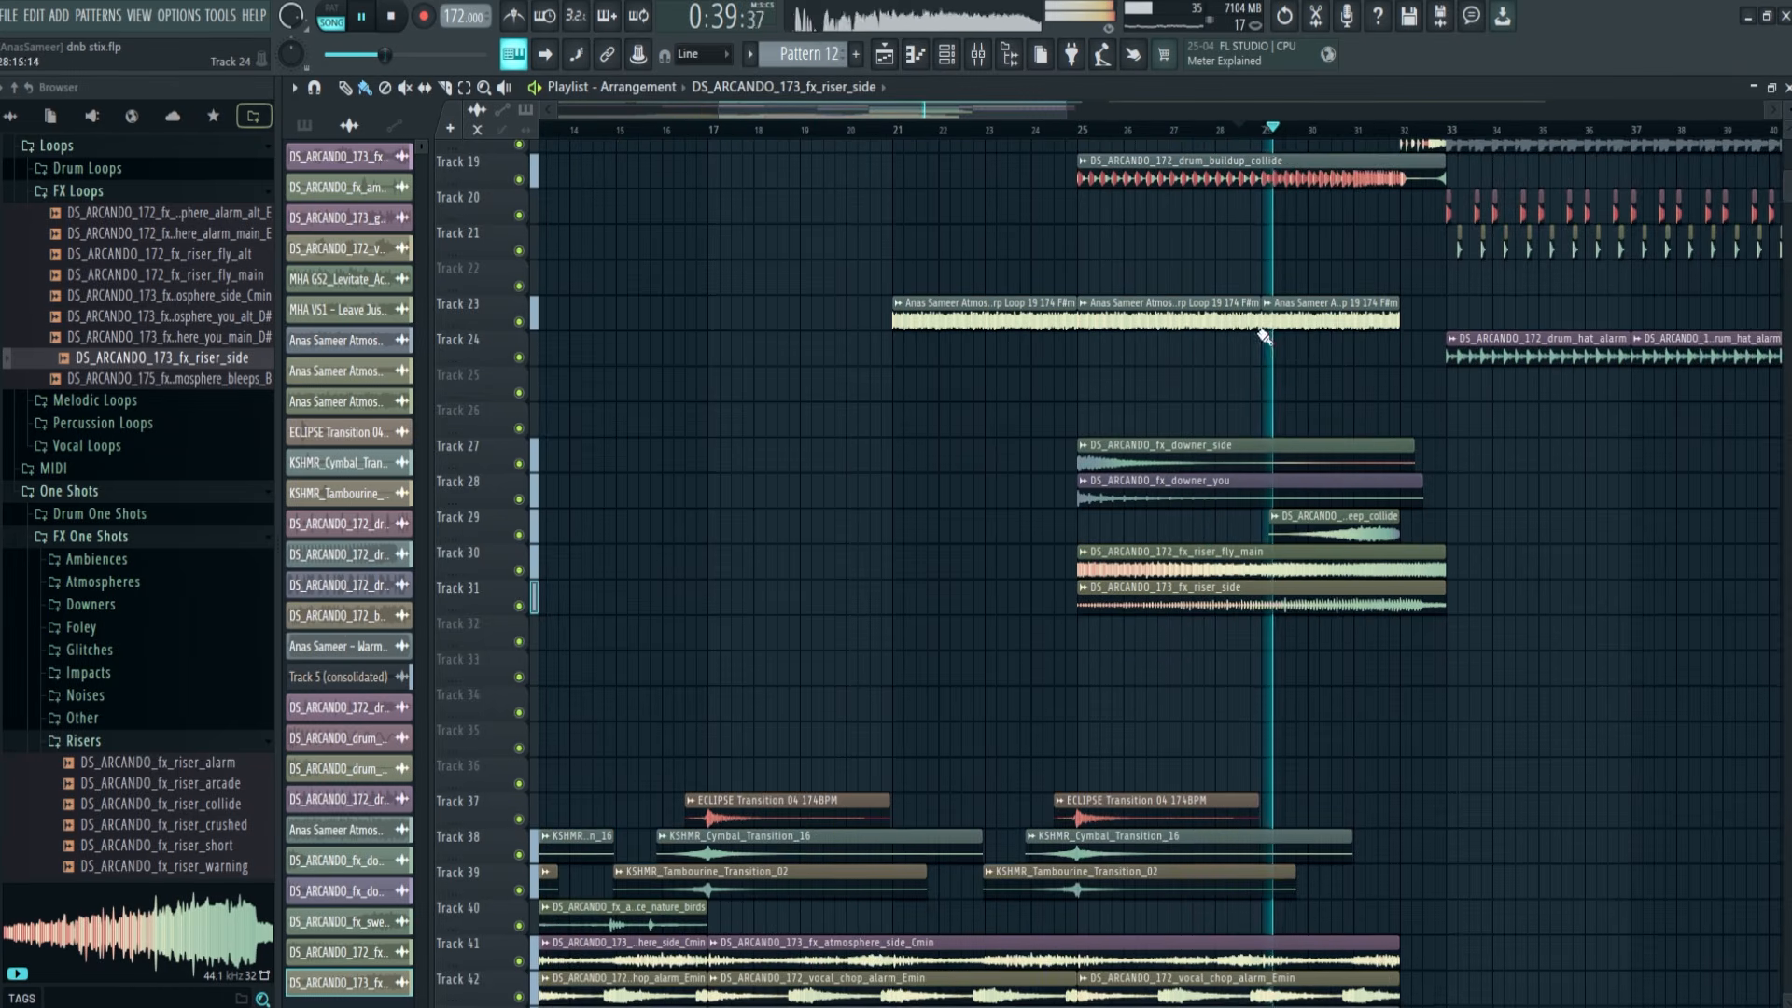
drag(1263, 336, 968, 456)
scroll(212, 408, up, 2)
click(94, 315)
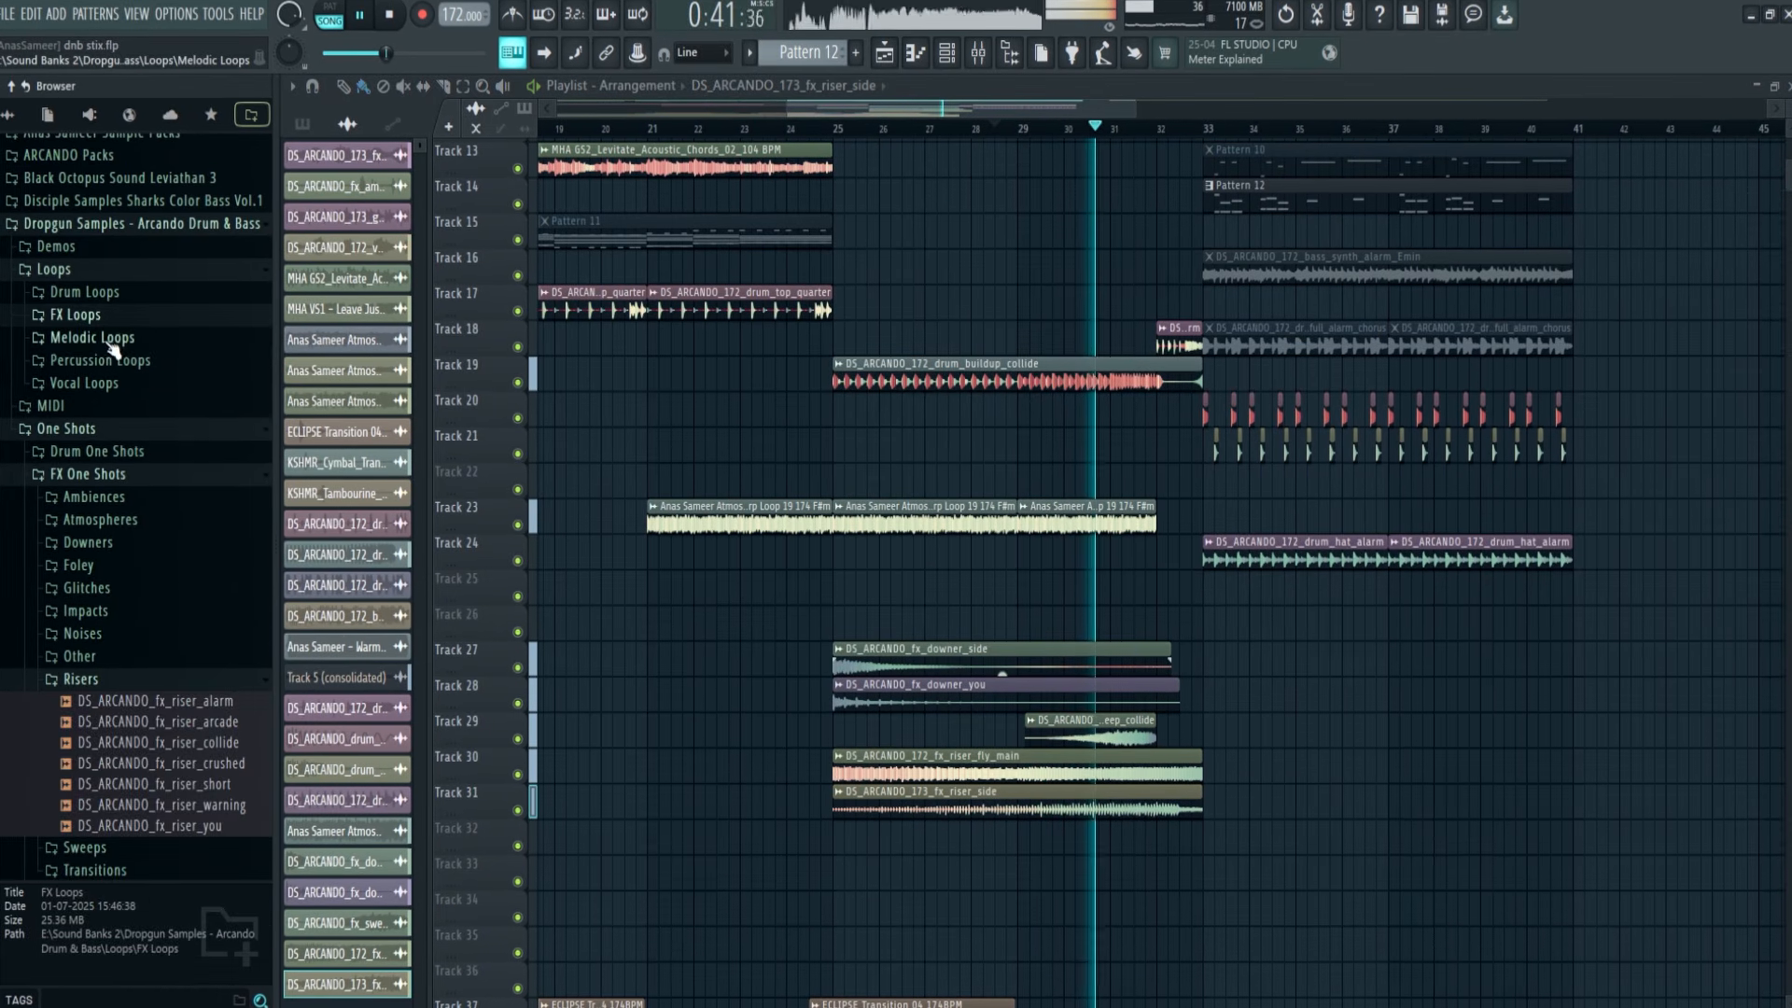
click(104, 294)
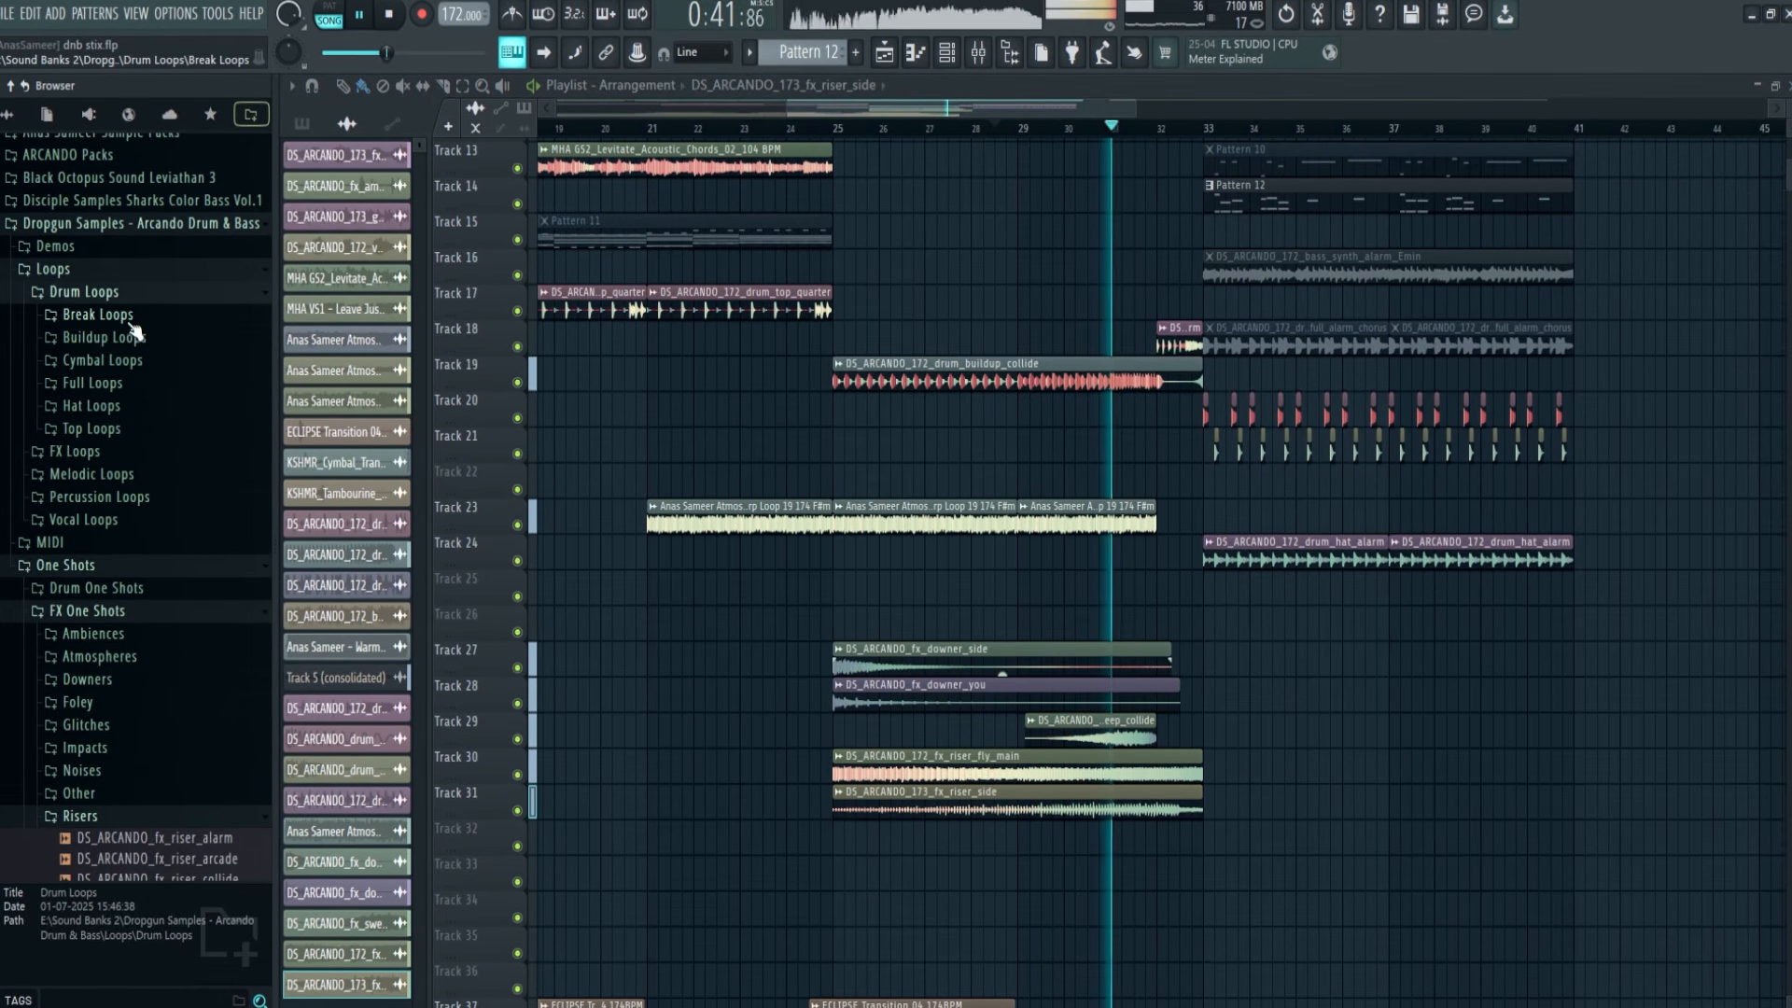
double_click(1129, 738)
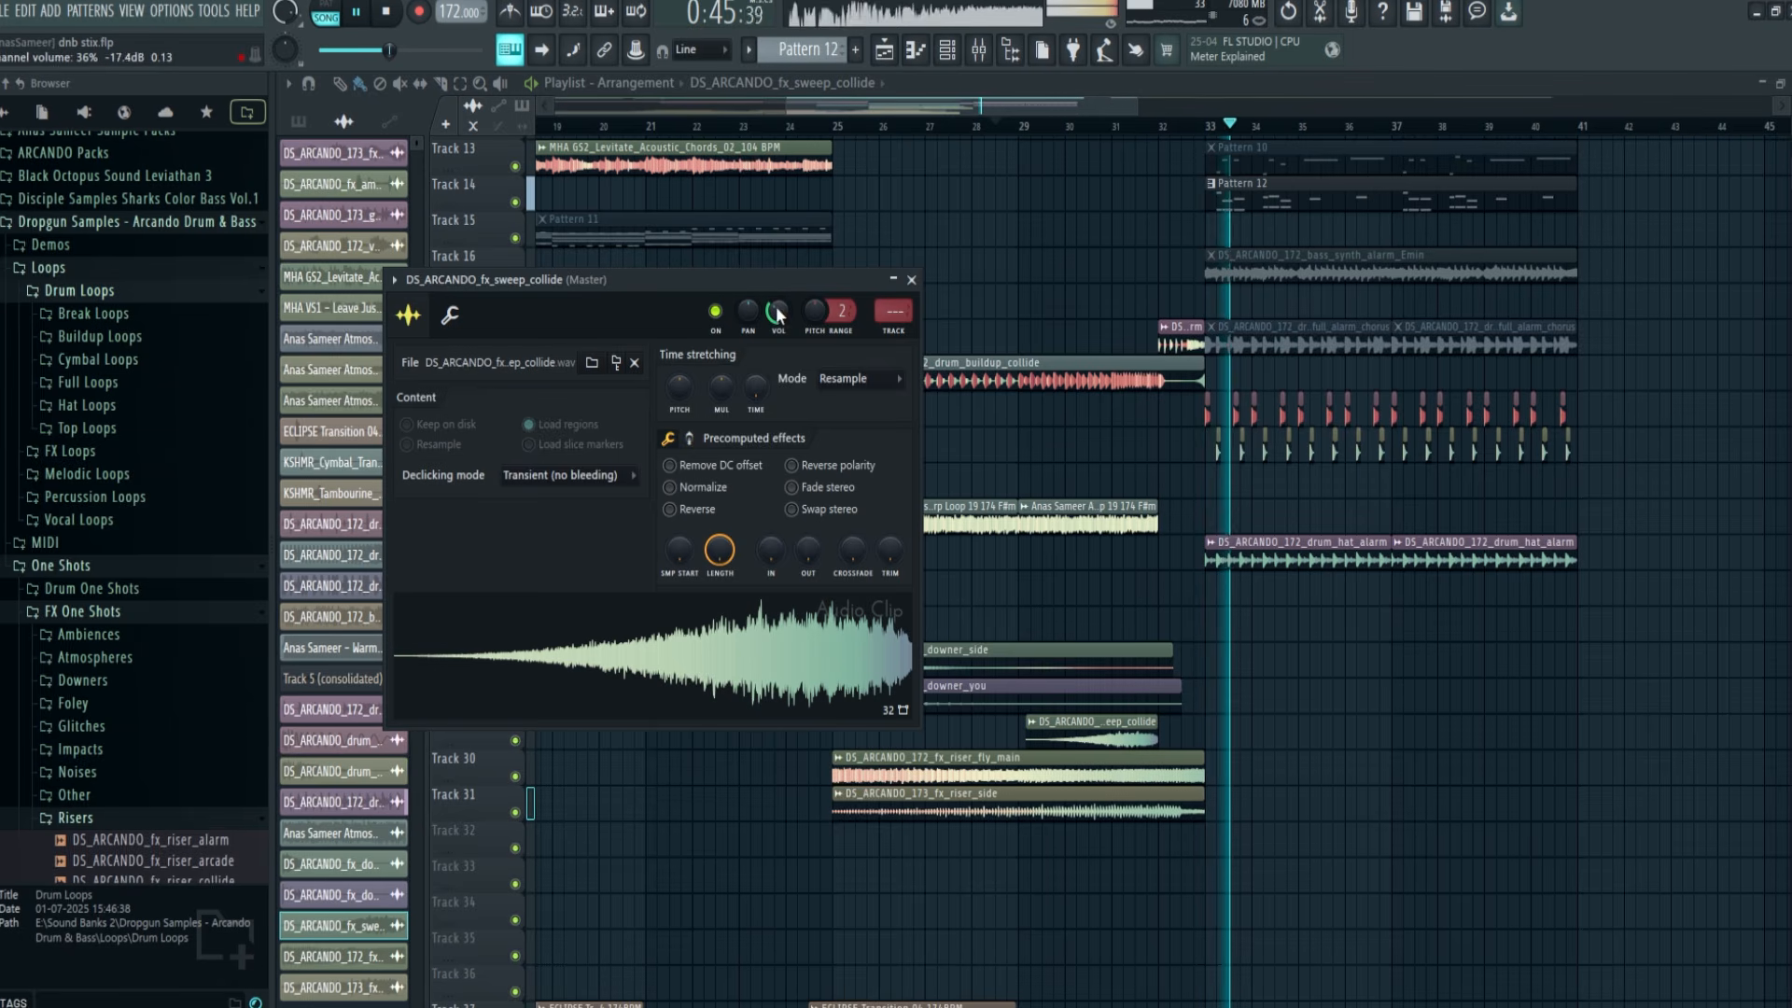
click(911, 279)
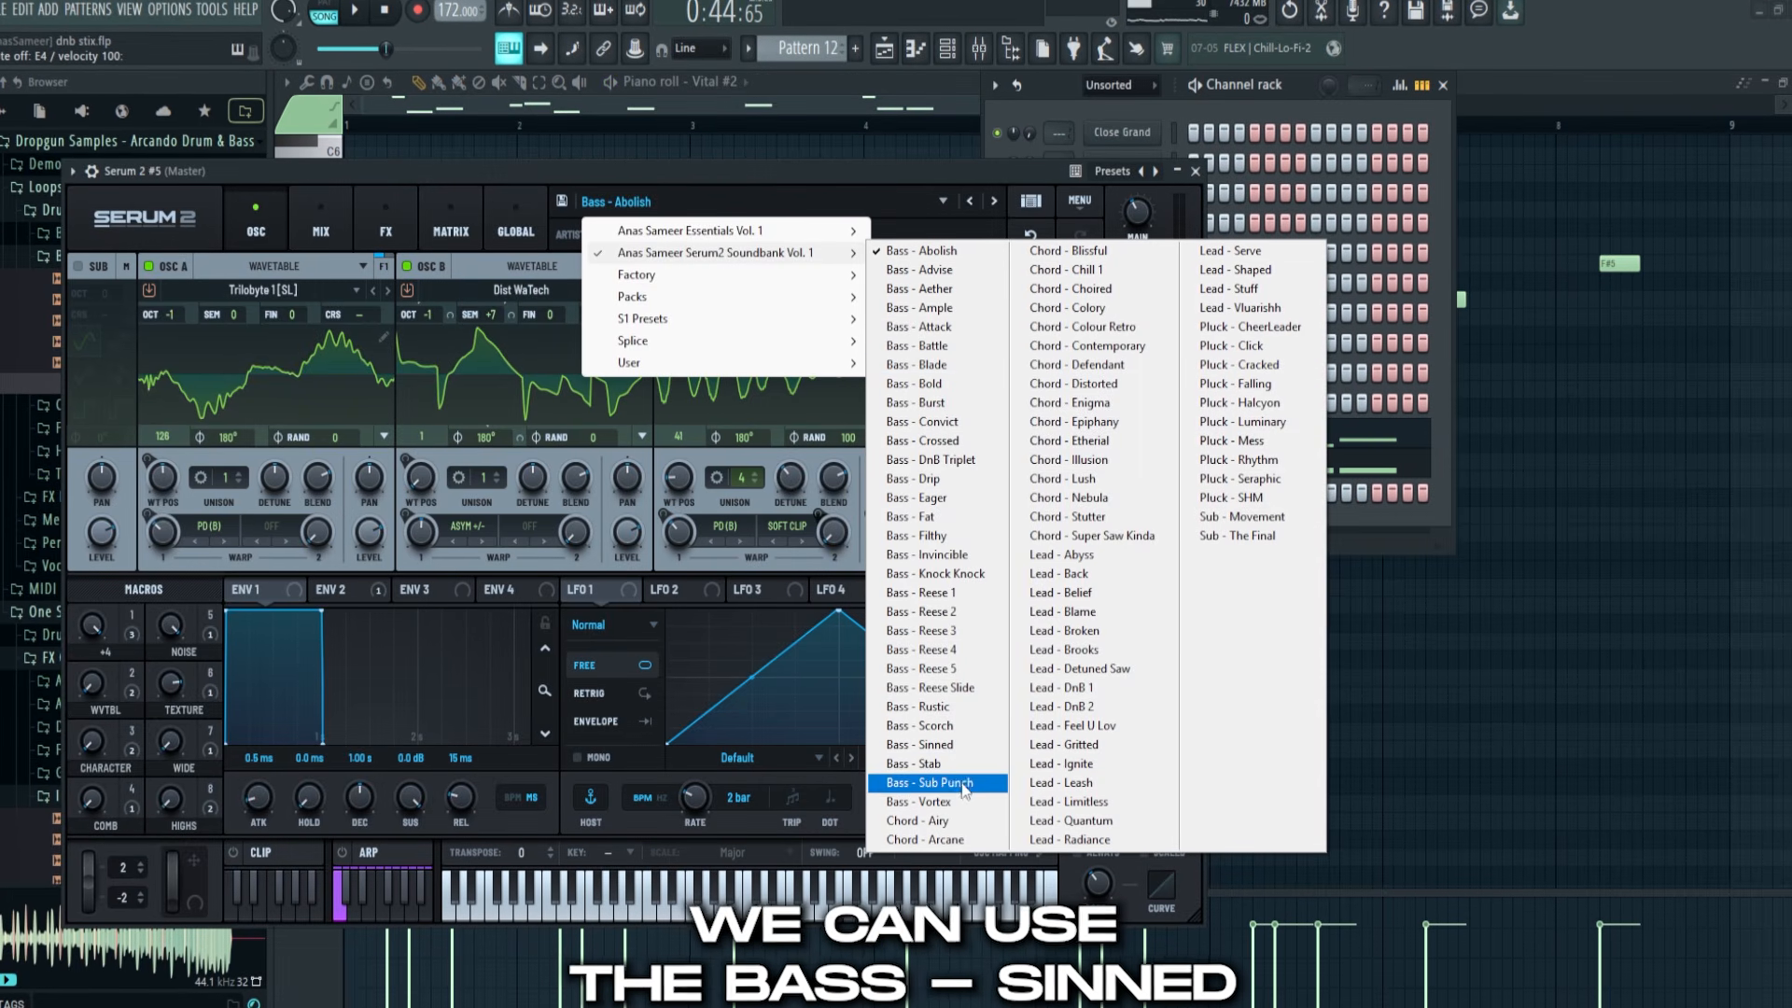
Load the Bass - Sinned preset from the Anas Sameer Serum2 Soundbank Vol. 1 in Serum 2
click(952, 746)
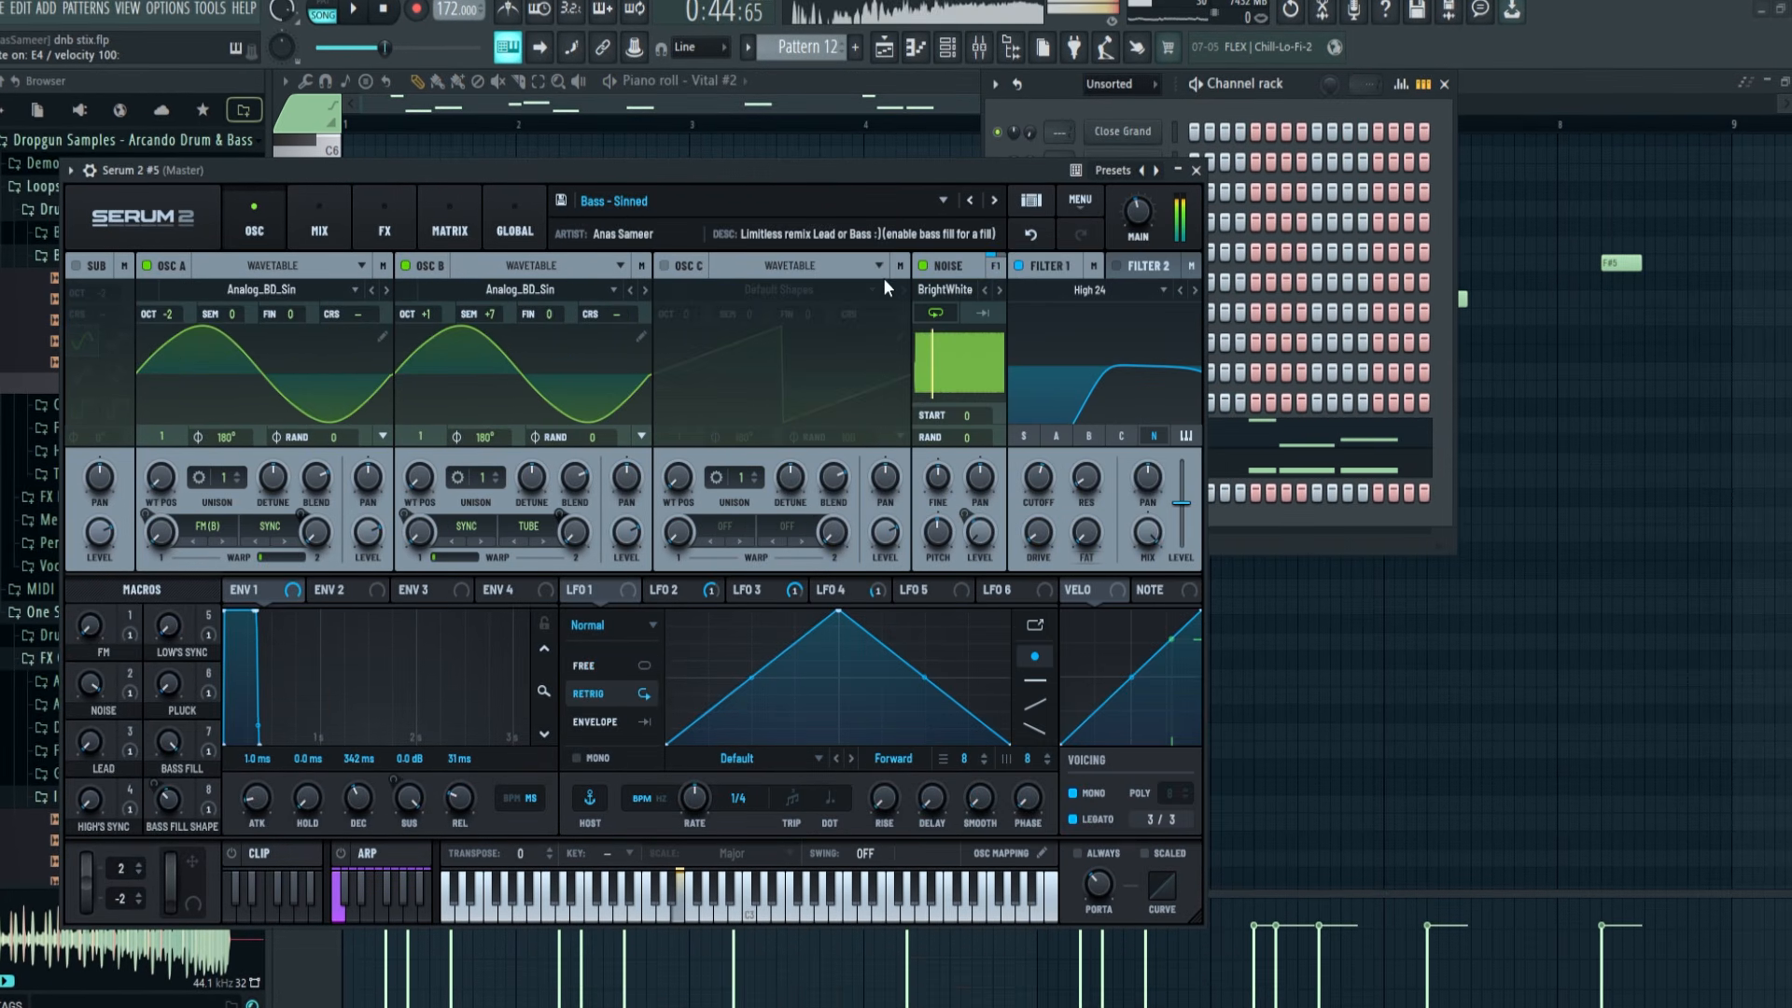
drag(467, 169, 799, 163)
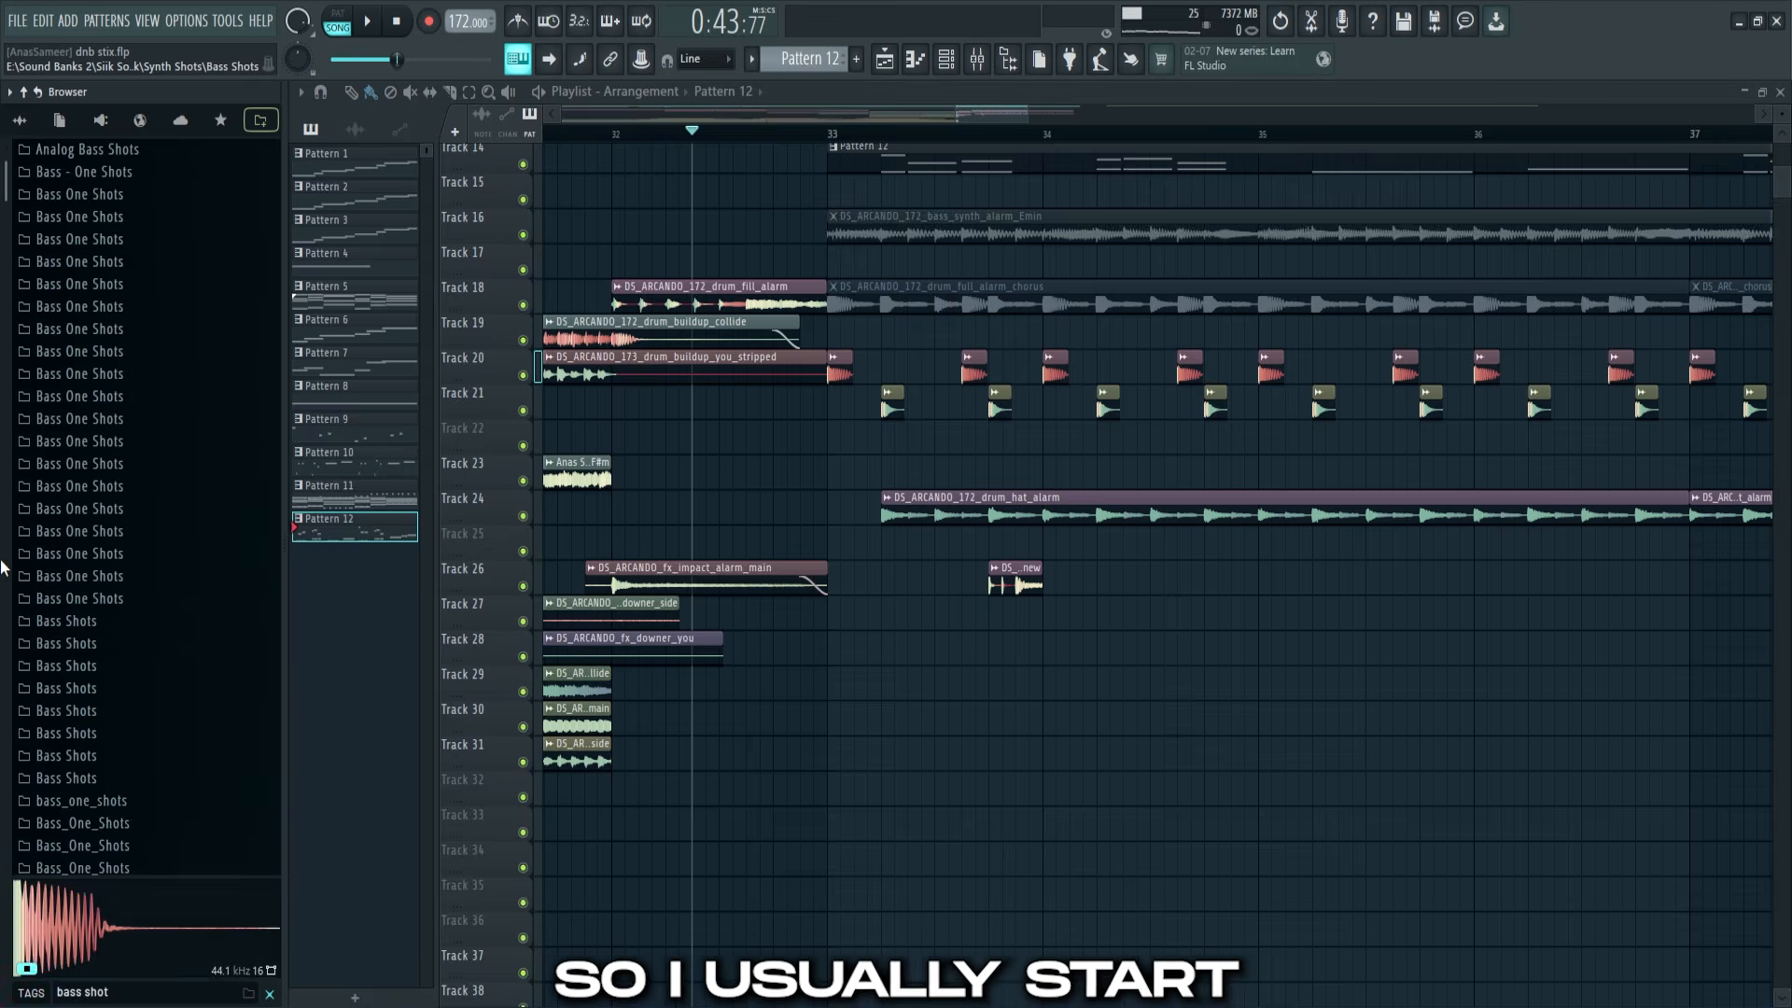
Audition the bass shot samples and use ECLIPSE Bass Shot 02 E, routed to mixer track 25
click(4, 365)
click(125, 362)
scroll(140, 438, up, 2)
click(134, 499)
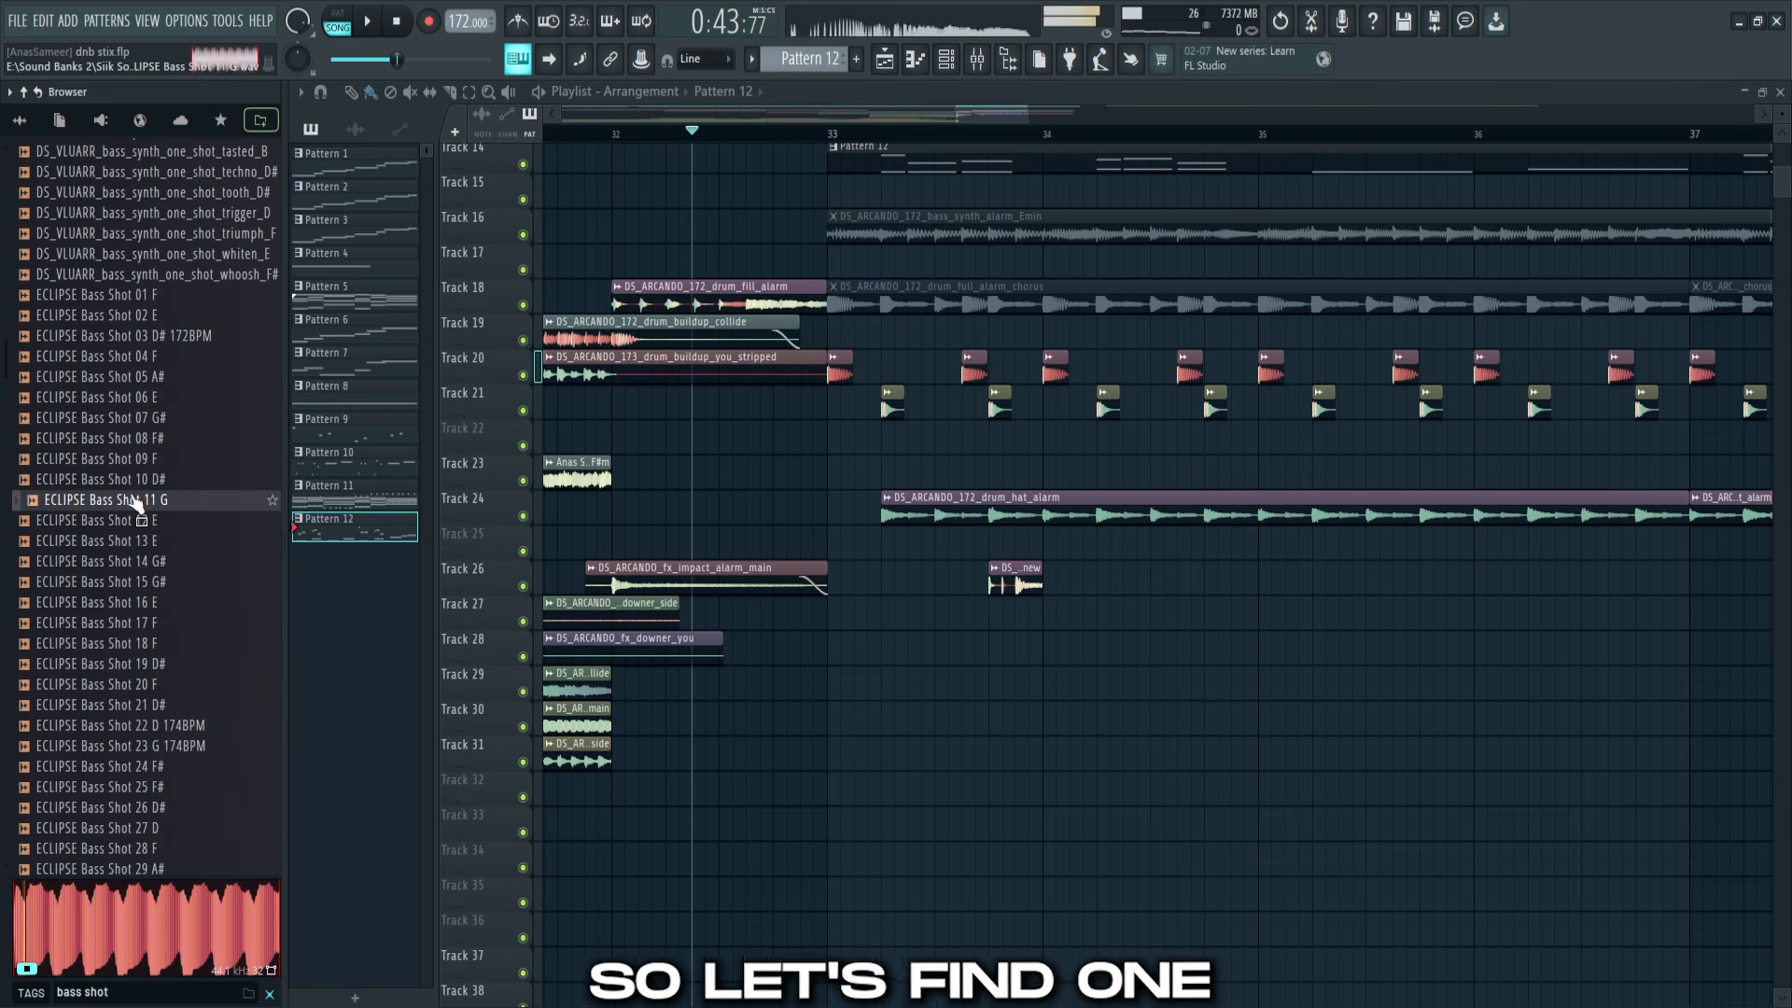
click(173, 318)
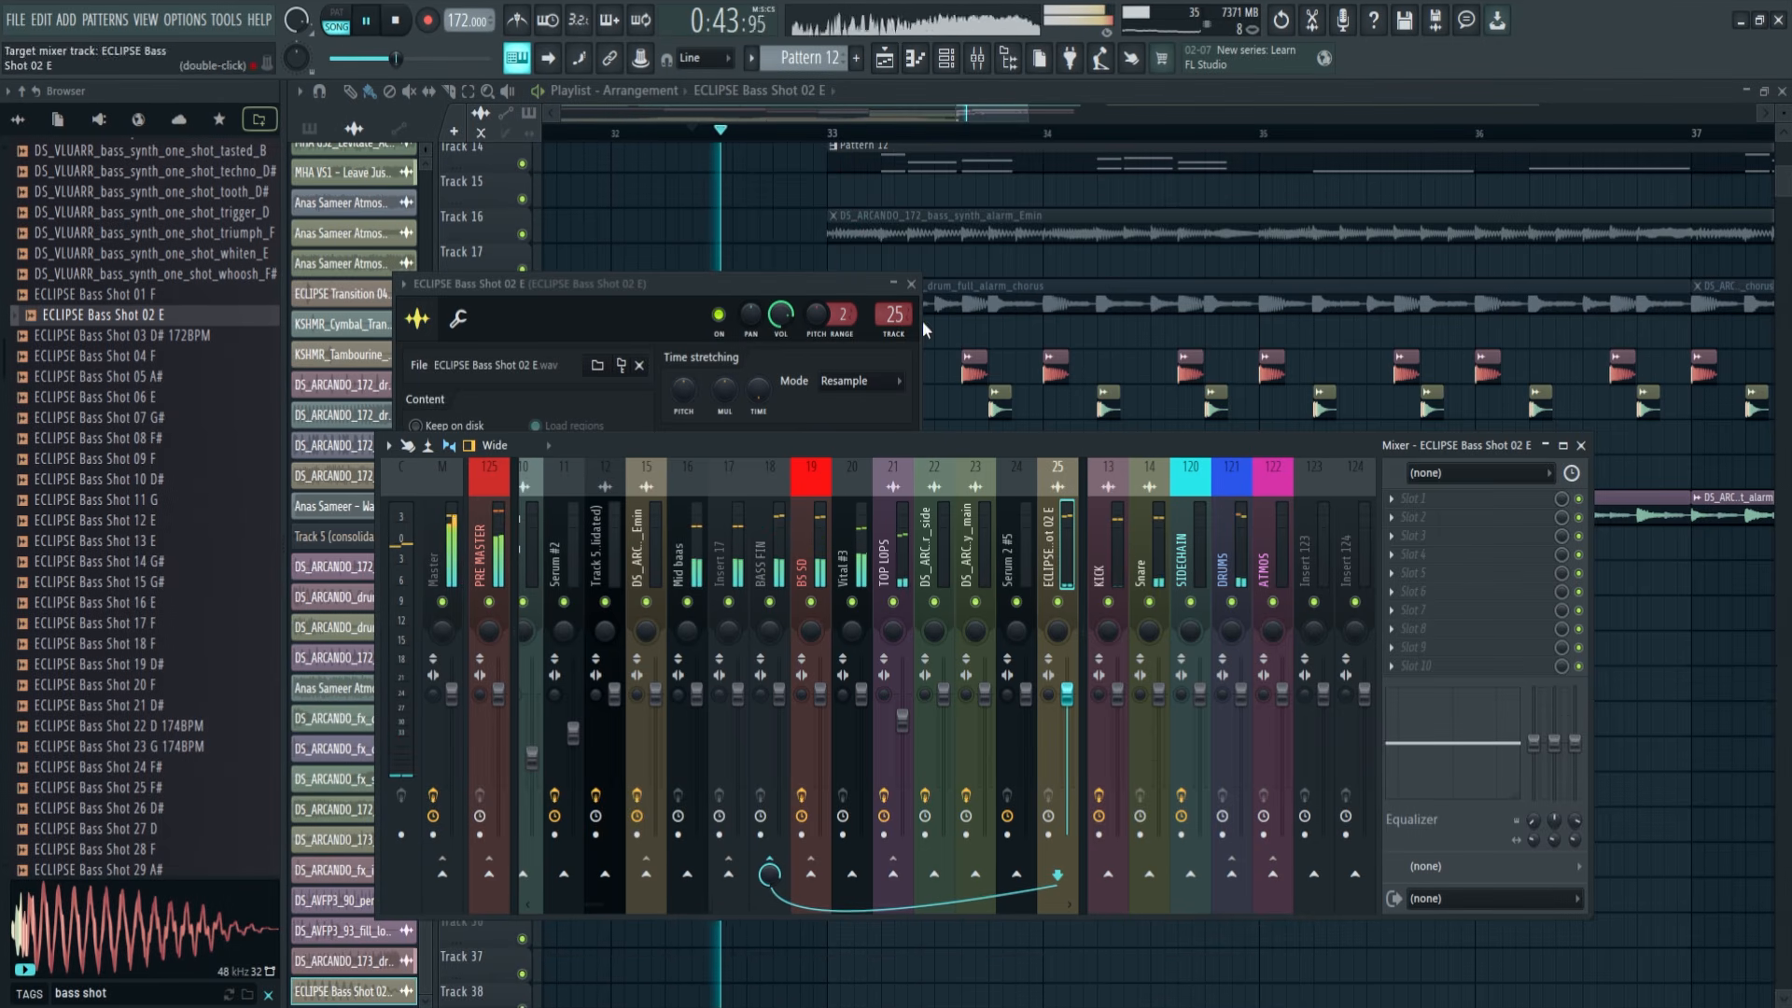
click(925, 330)
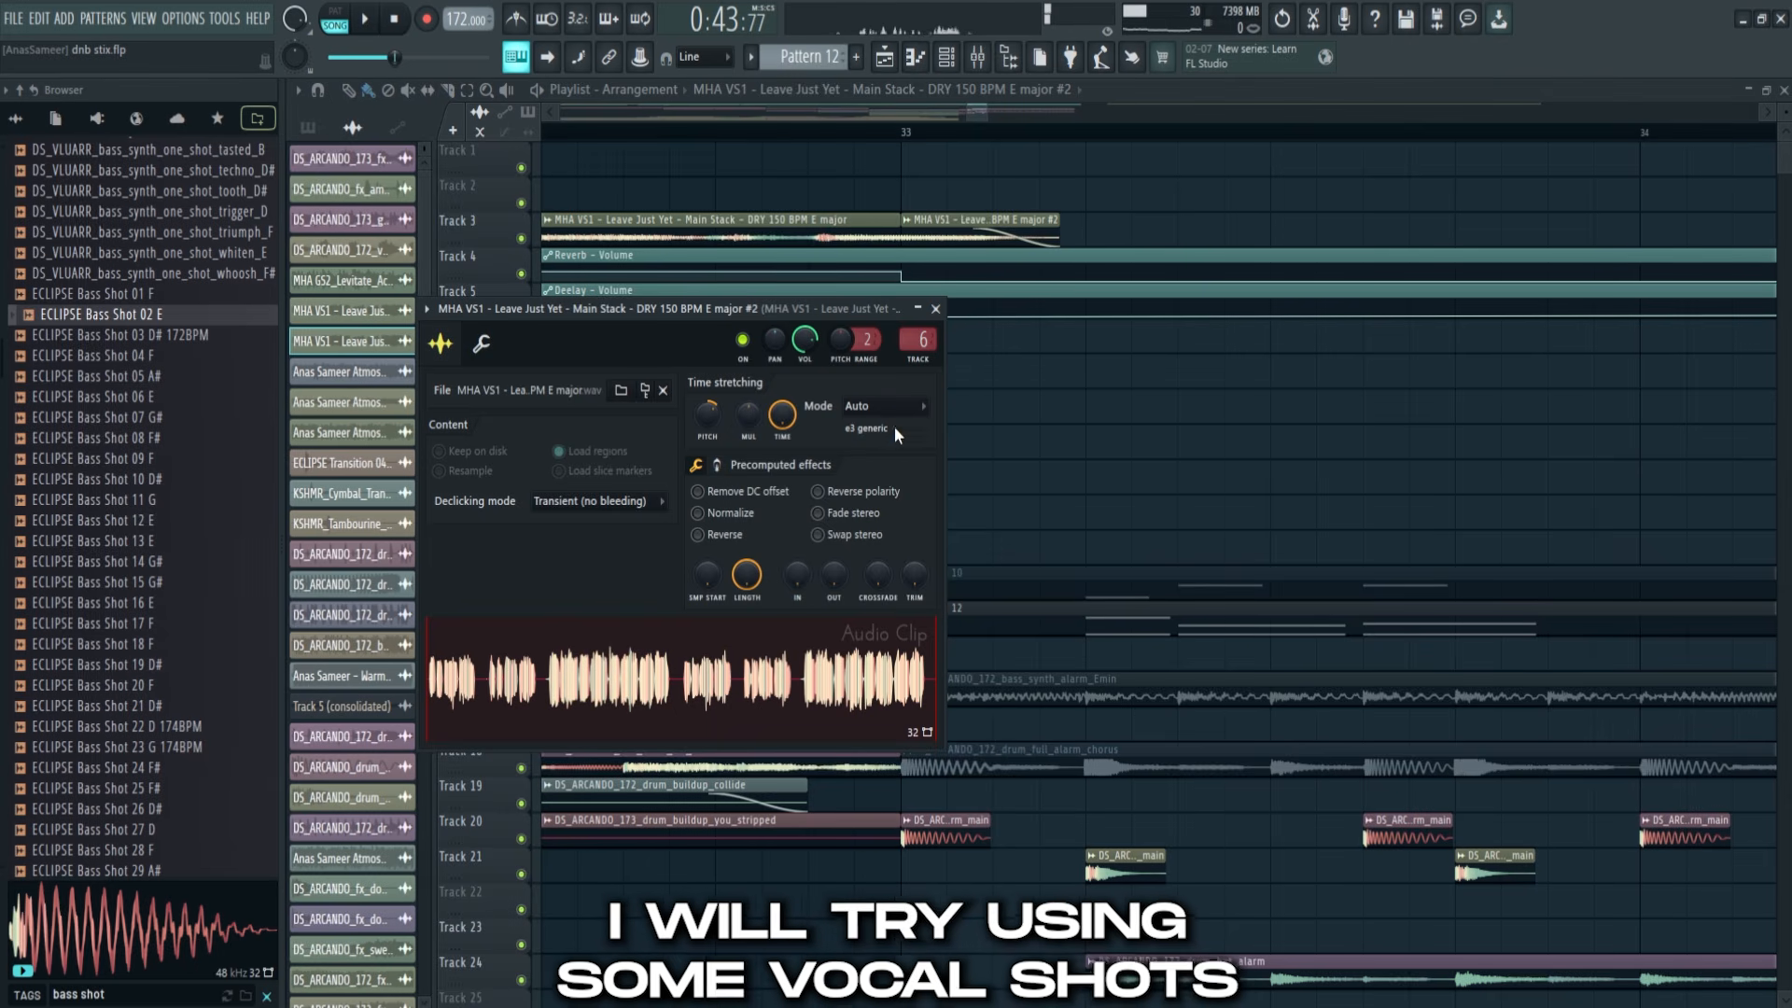
Solo the vocal clips on Track 3 one after another and open the settings of the short vocal cut at bar 33
click(888, 457)
alt+right_click(929, 229)
alt+right_click(816, 228)
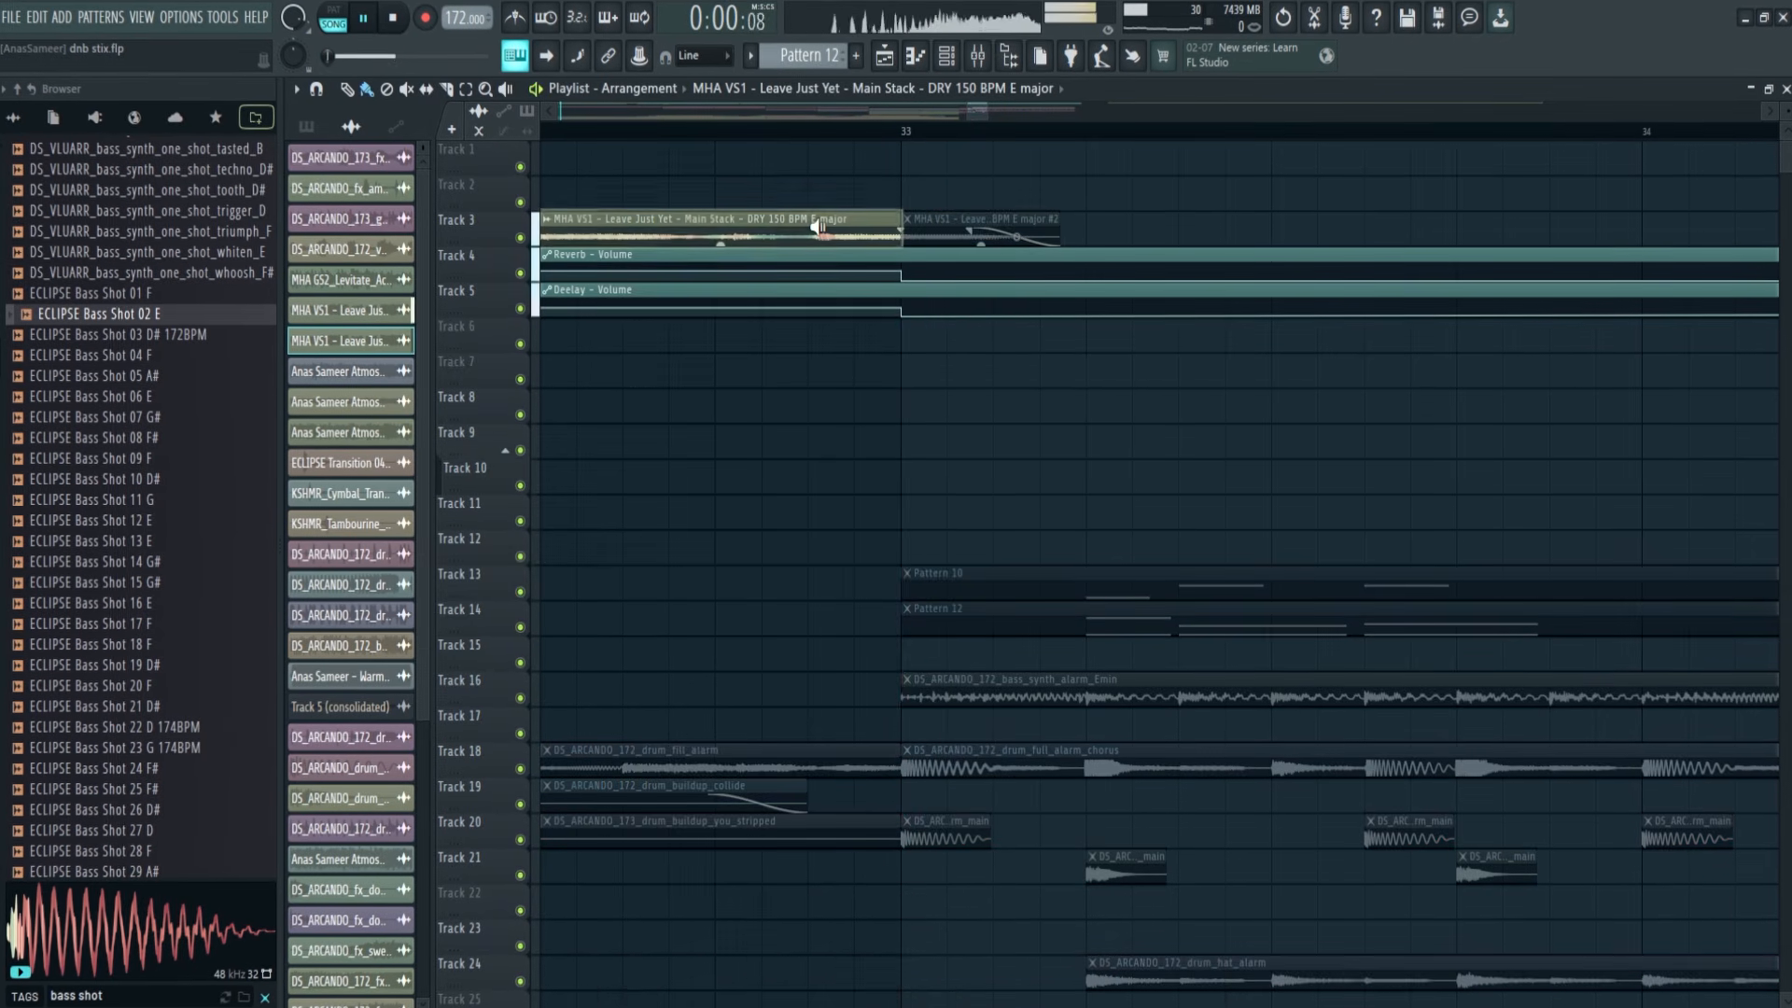
alt+right_click(975, 227)
double_click(976, 227)
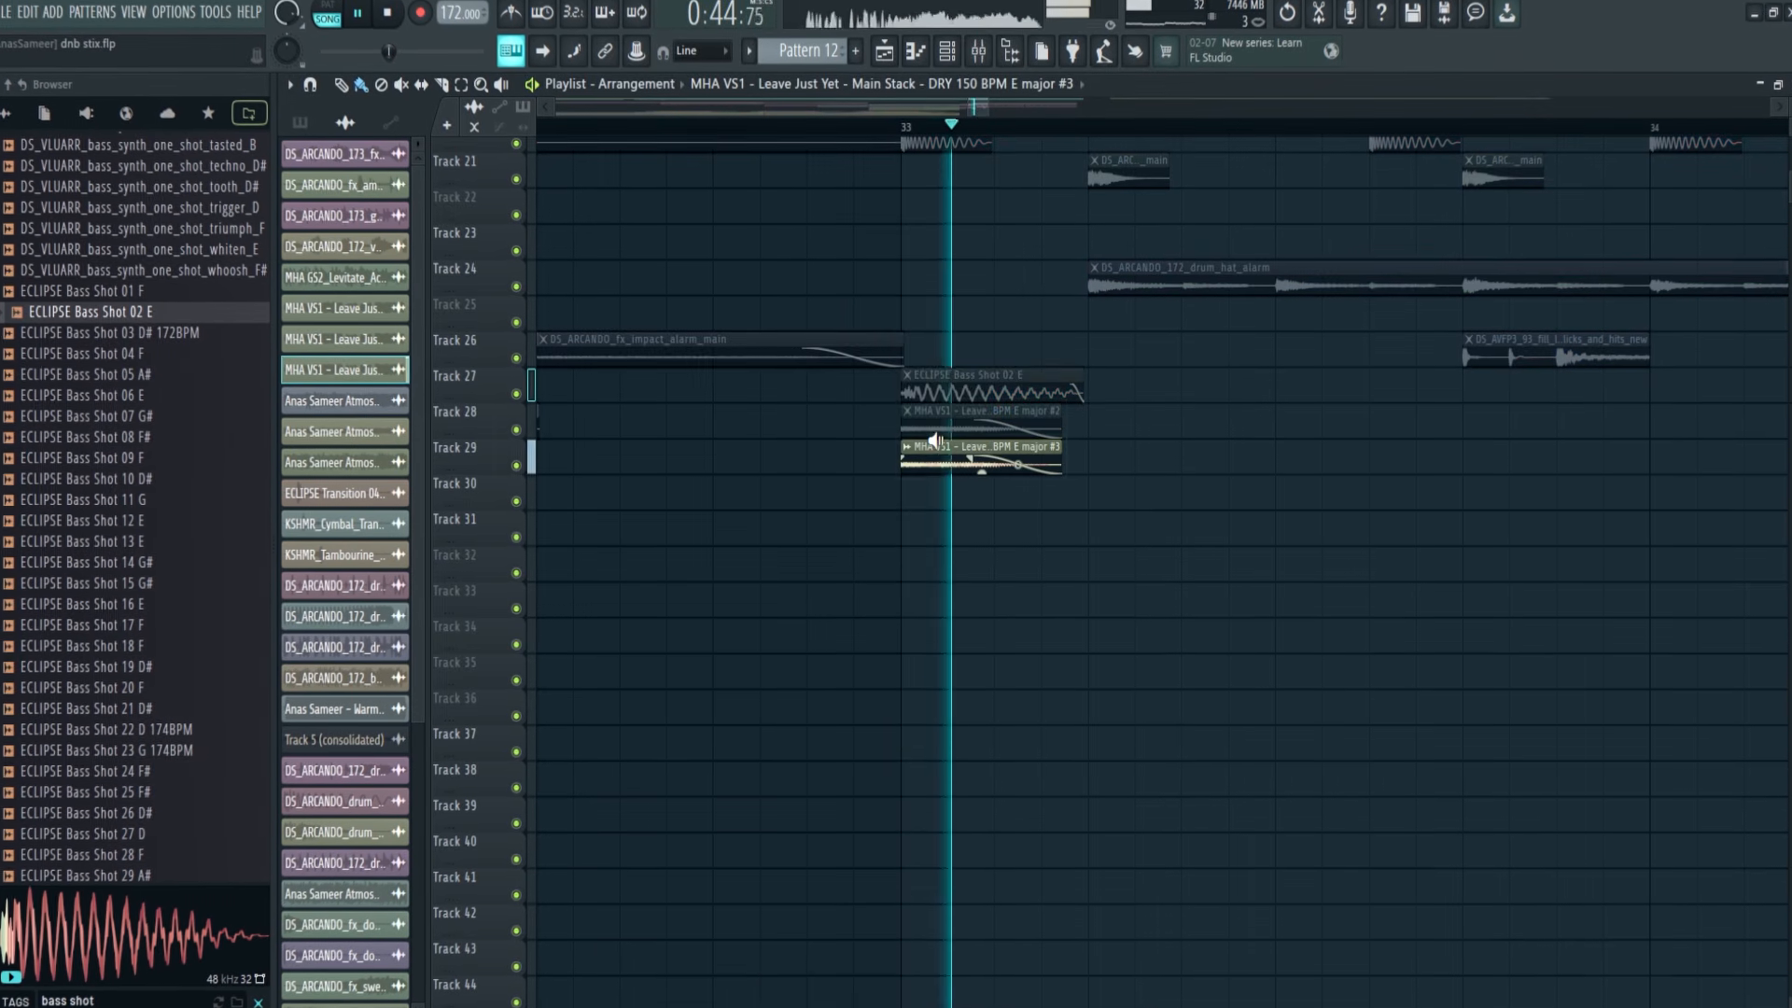
Compare the two vocal shots on Tracks 28 and 29 by soloing them in turn during playback
alt+right_click(928, 418)
alt+right_click(934, 451)
key(space)
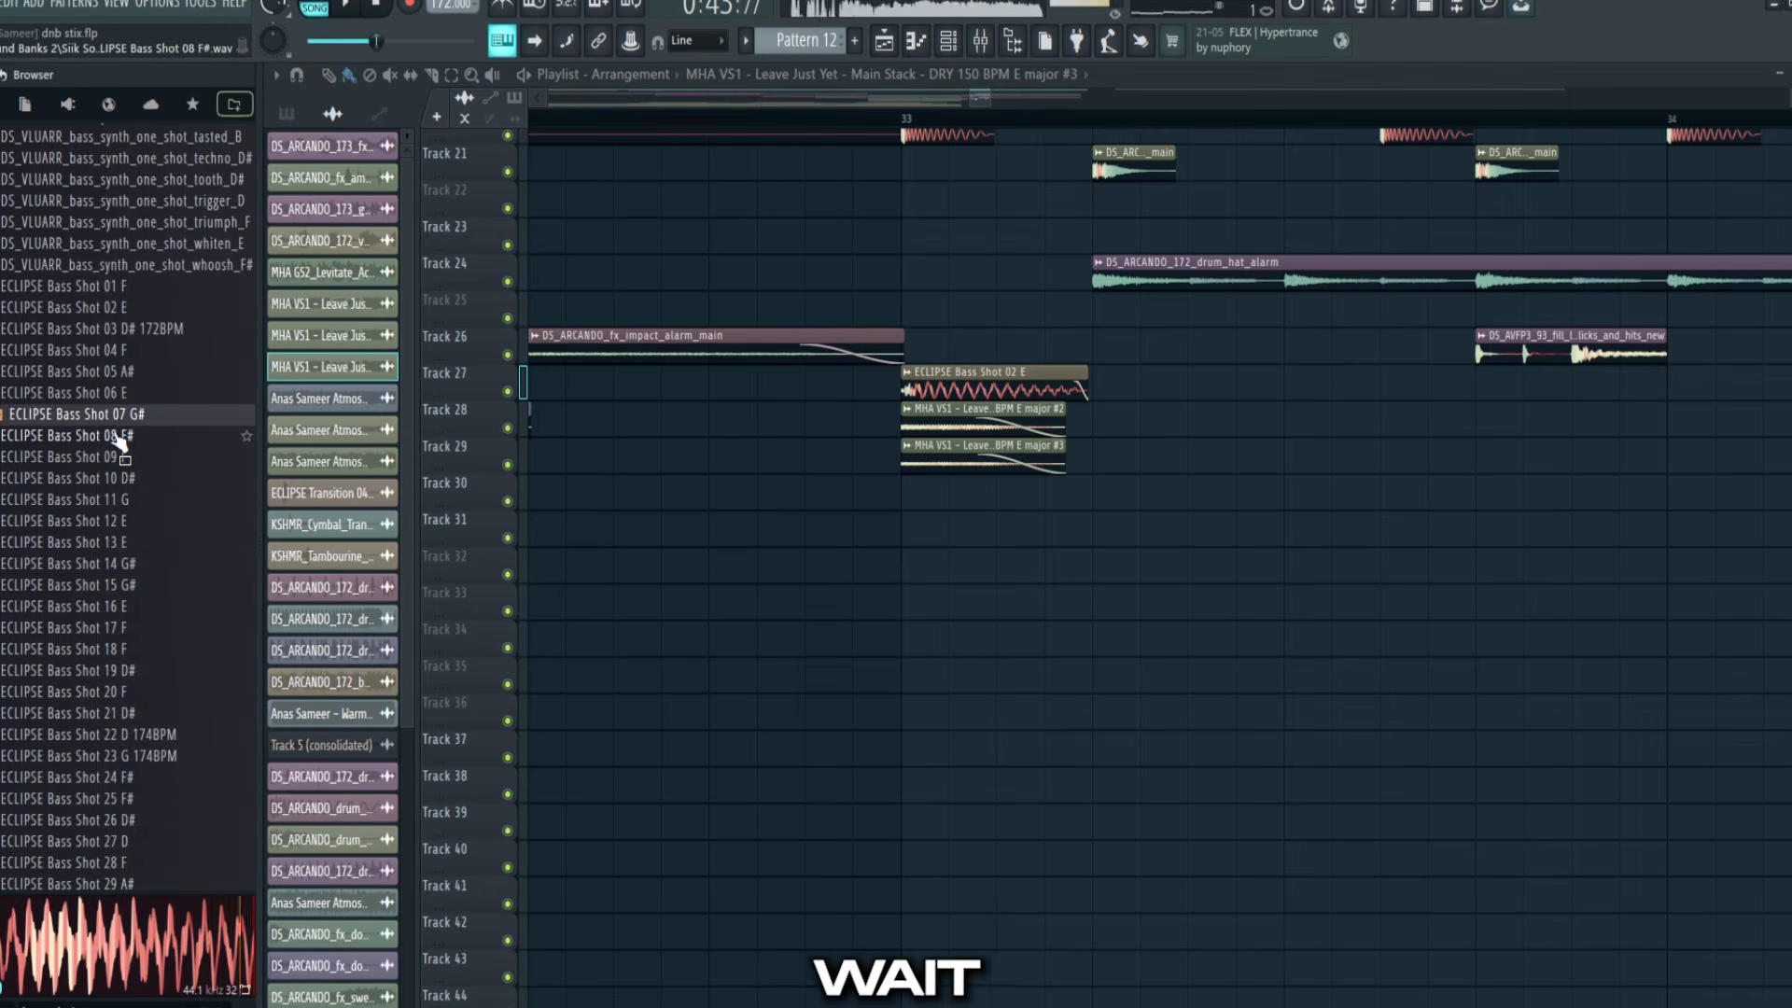
Layer ECLIPSE Bass Shot 07 G# on Track 30 at bar 33 and bring in the DS_VLUARR_bass_synth_one_shot_shipper_F# sample
drag(889, 501, 891, 504)
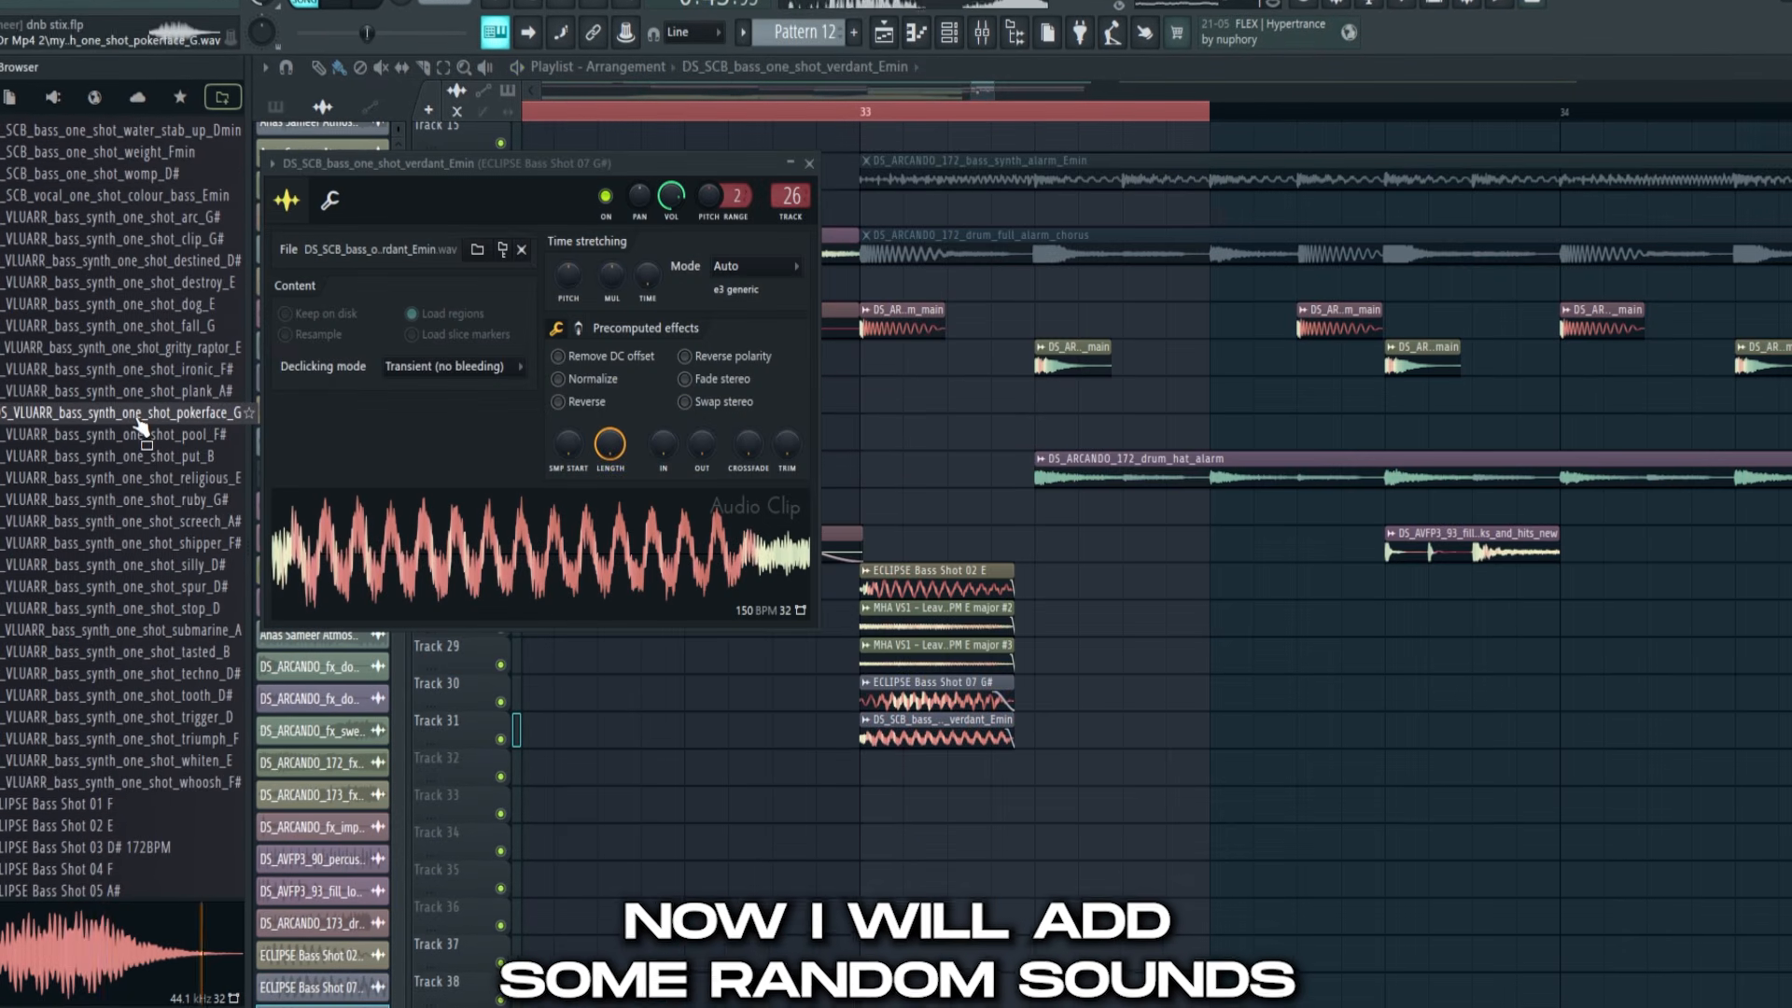
drag(137, 543, 563, 522)
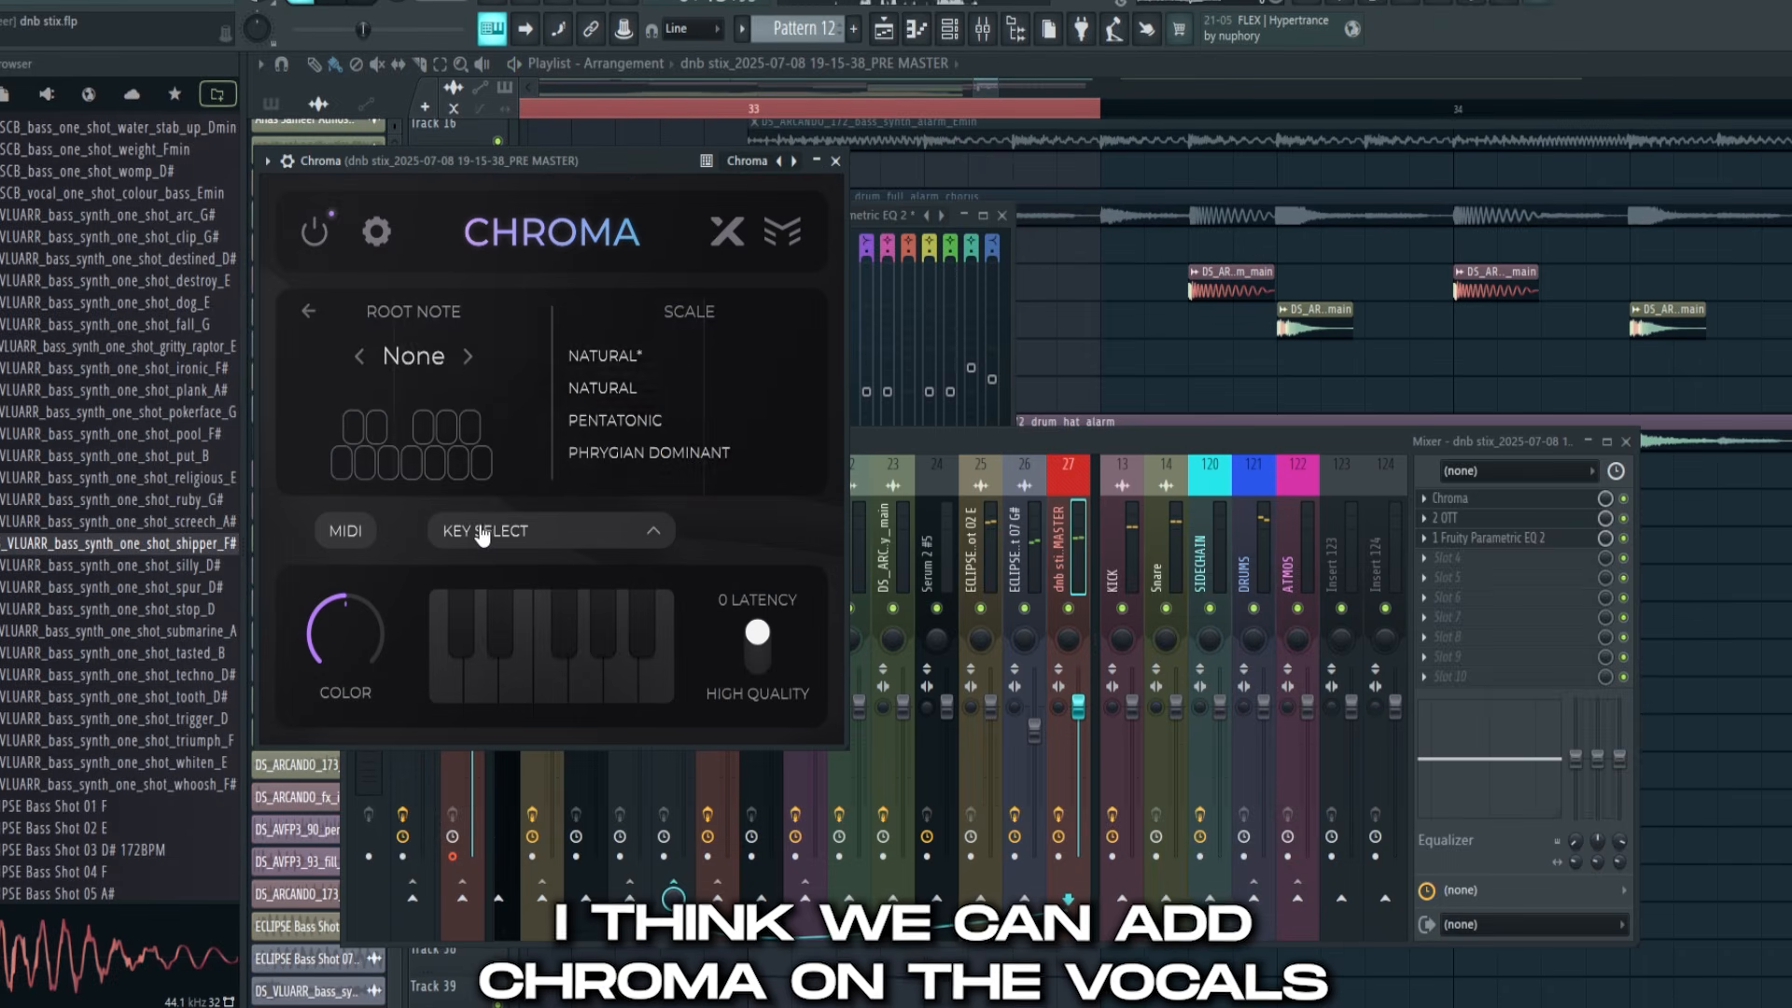
Set Chroma on the vocal's mixer track to root note E with the minor Pentatonic scale
click(420, 462)
click(695, 419)
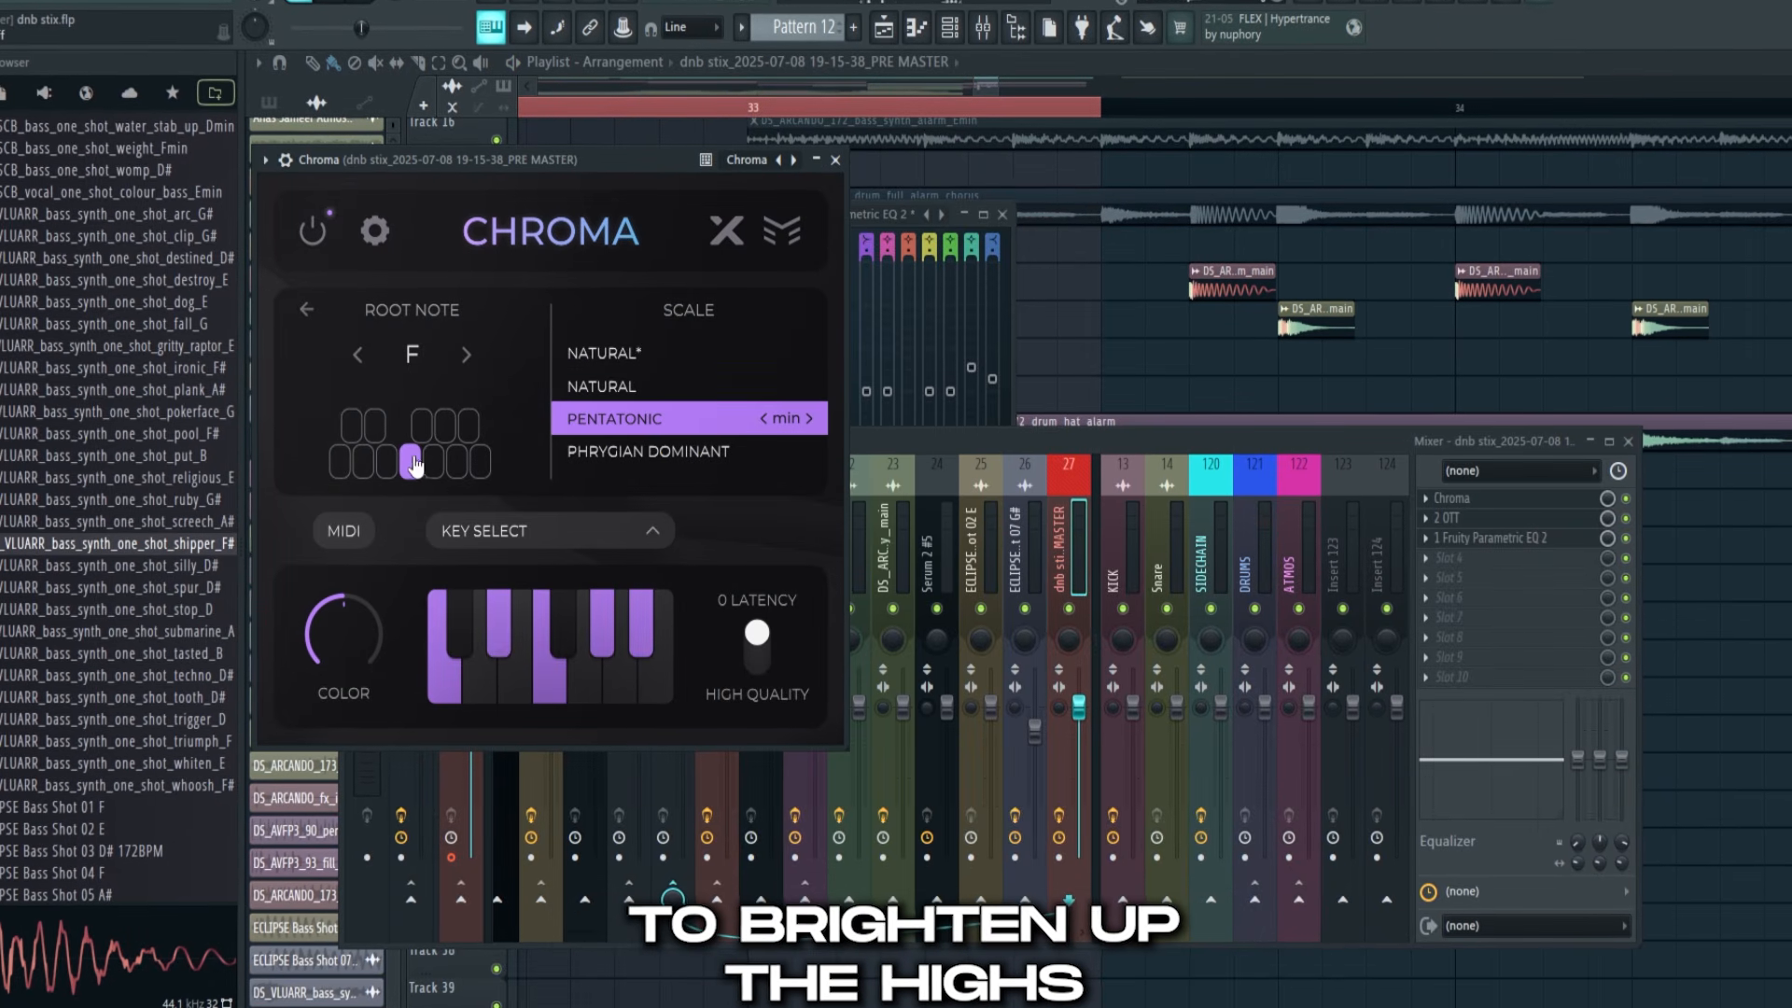
click(387, 461)
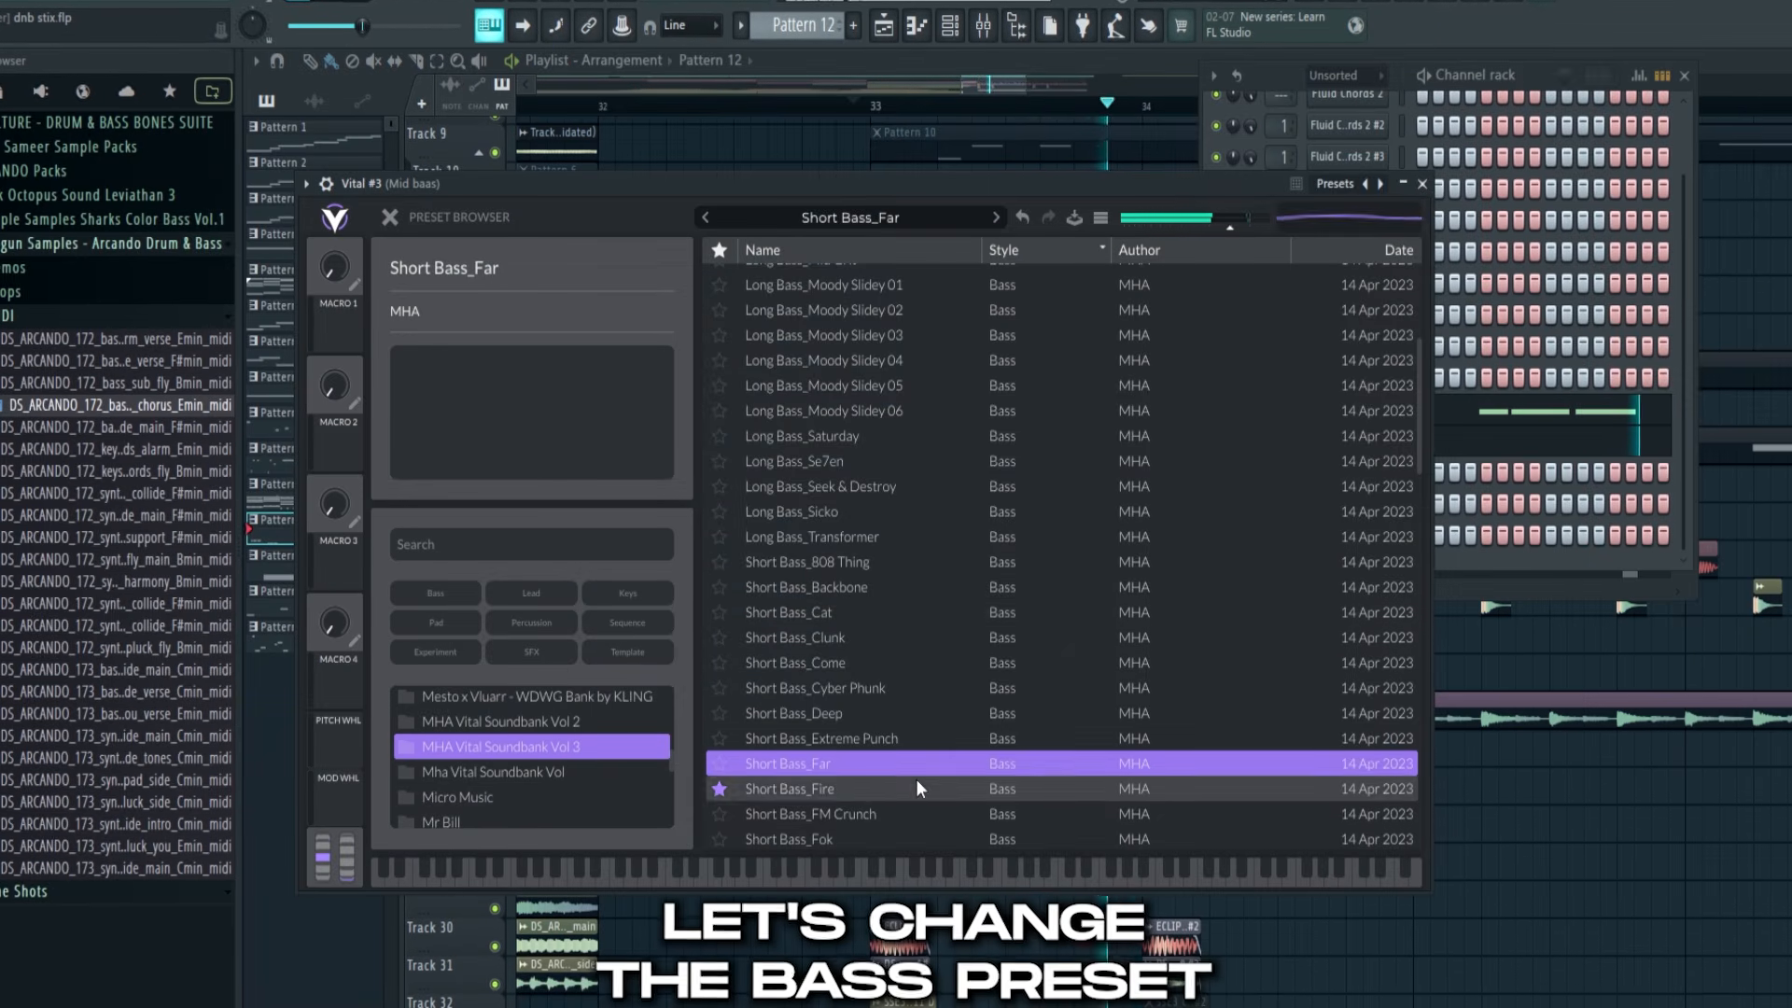
Audition the Long Bass_Disruption and Long Bass_First presets from MHA Vital Soundbank Vol 3 on the mid bass
scroll(911, 551, up, 5)
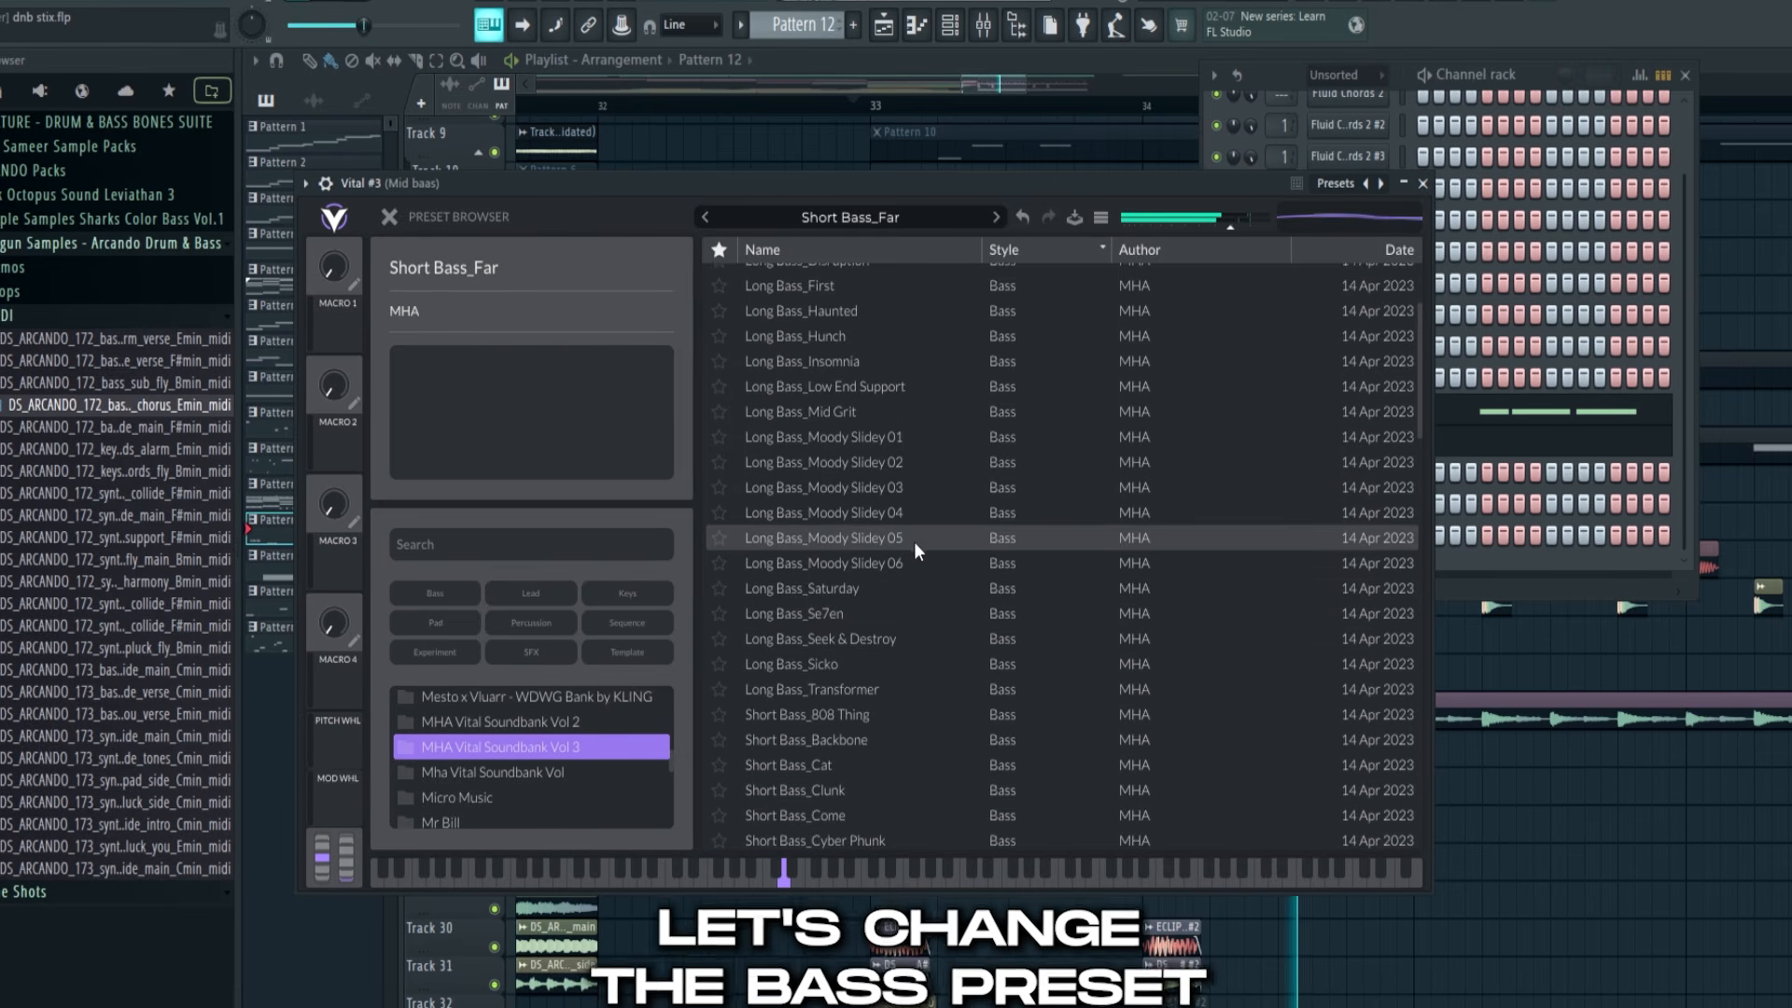
scroll(863, 341, up, 2)
click(866, 322)
click(864, 346)
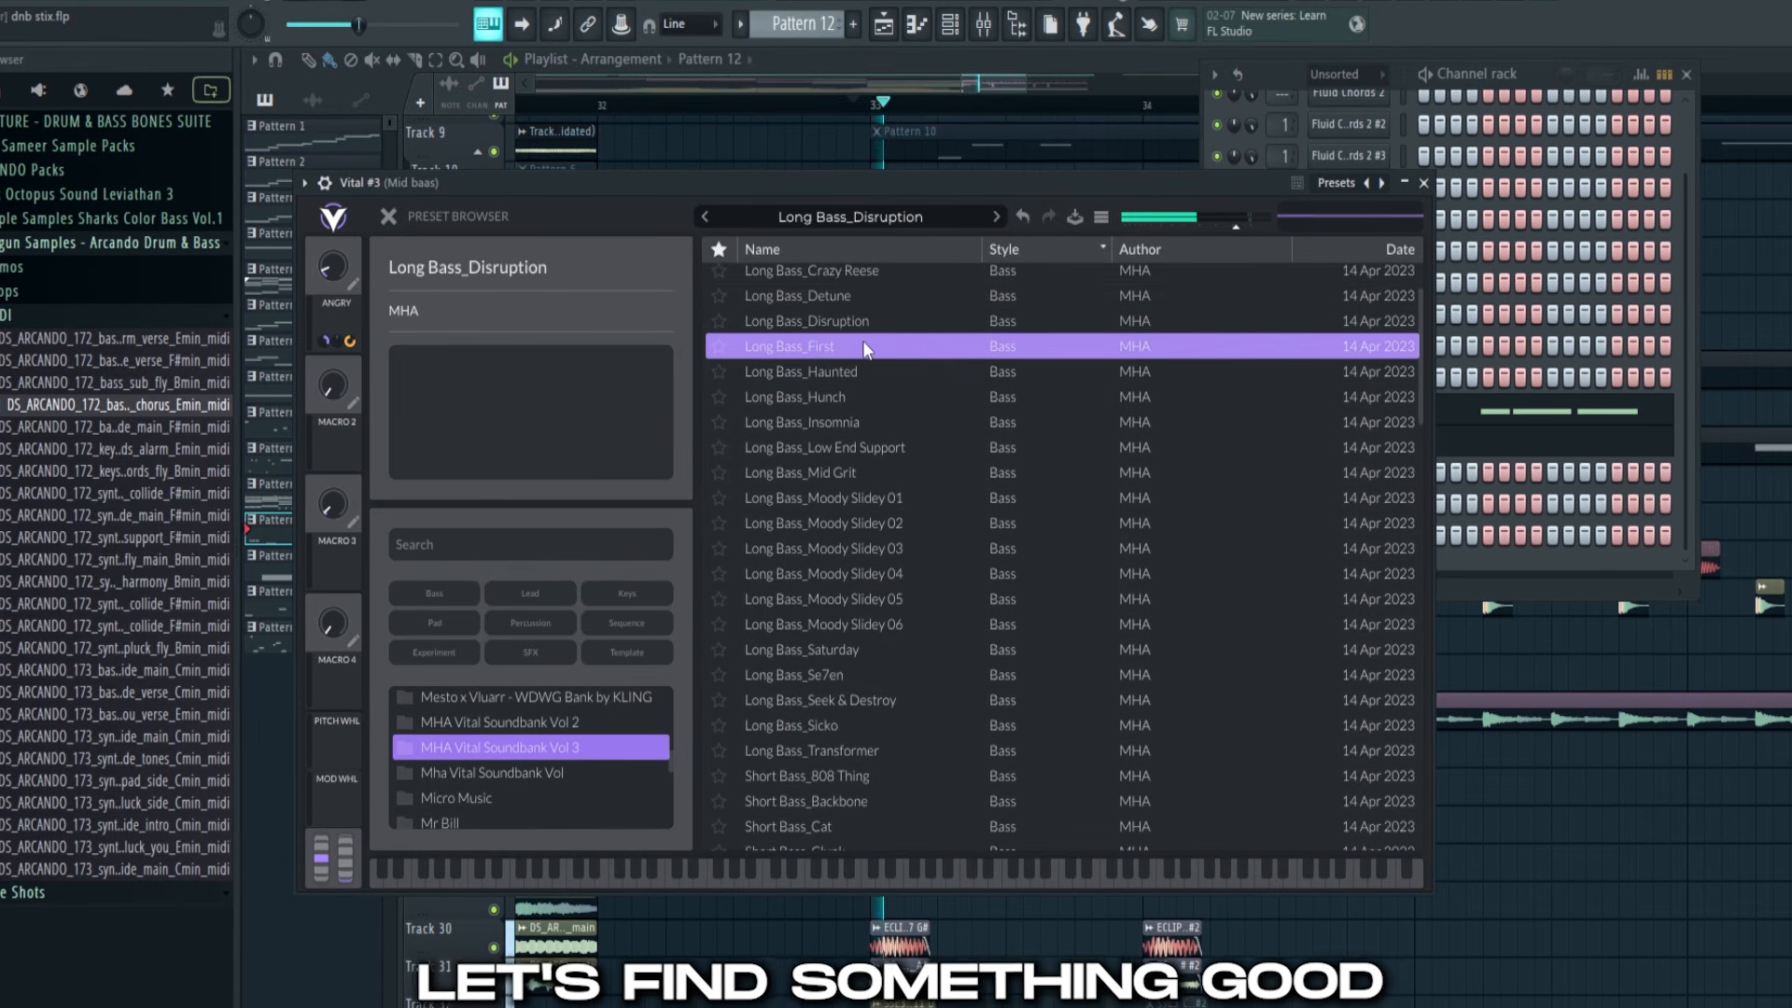
click(883, 213)
click(507, 212)
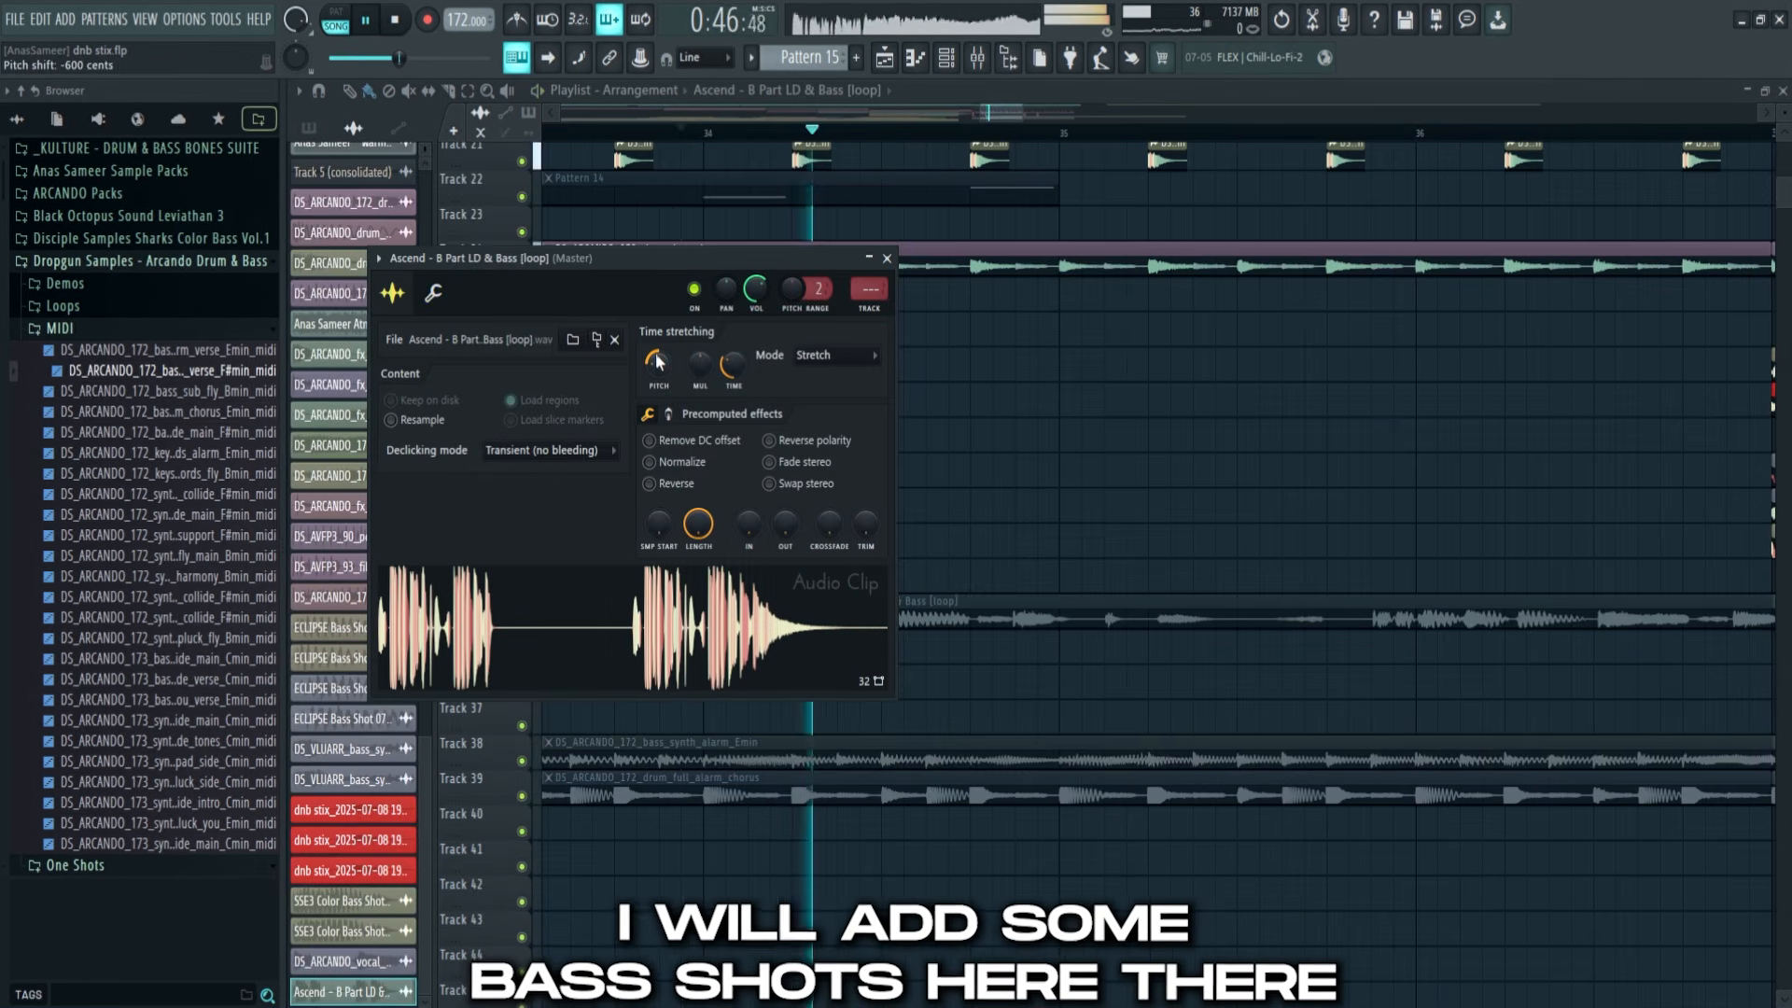
Pitch the Ascend - B Part LD & Bass [loop] by -600 cents and solo its clip on Track 34 to check it in the drop
click(887, 259)
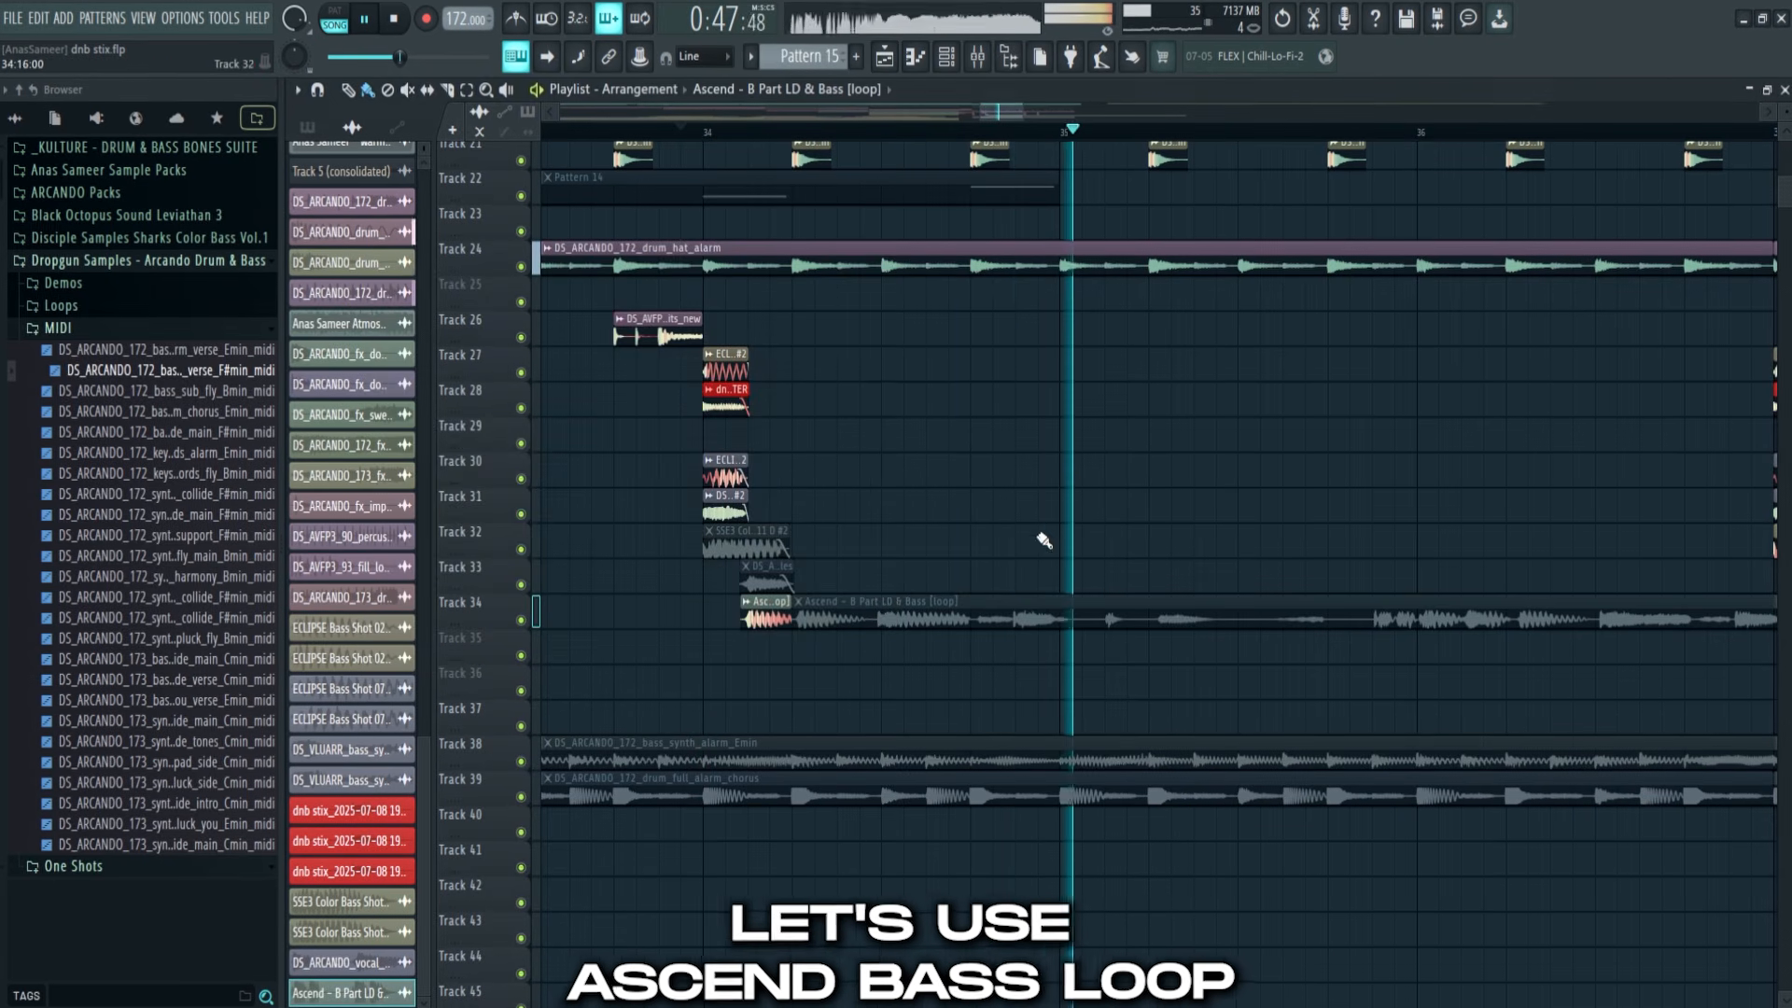
ctrl+alt+right_click(1124, 606)
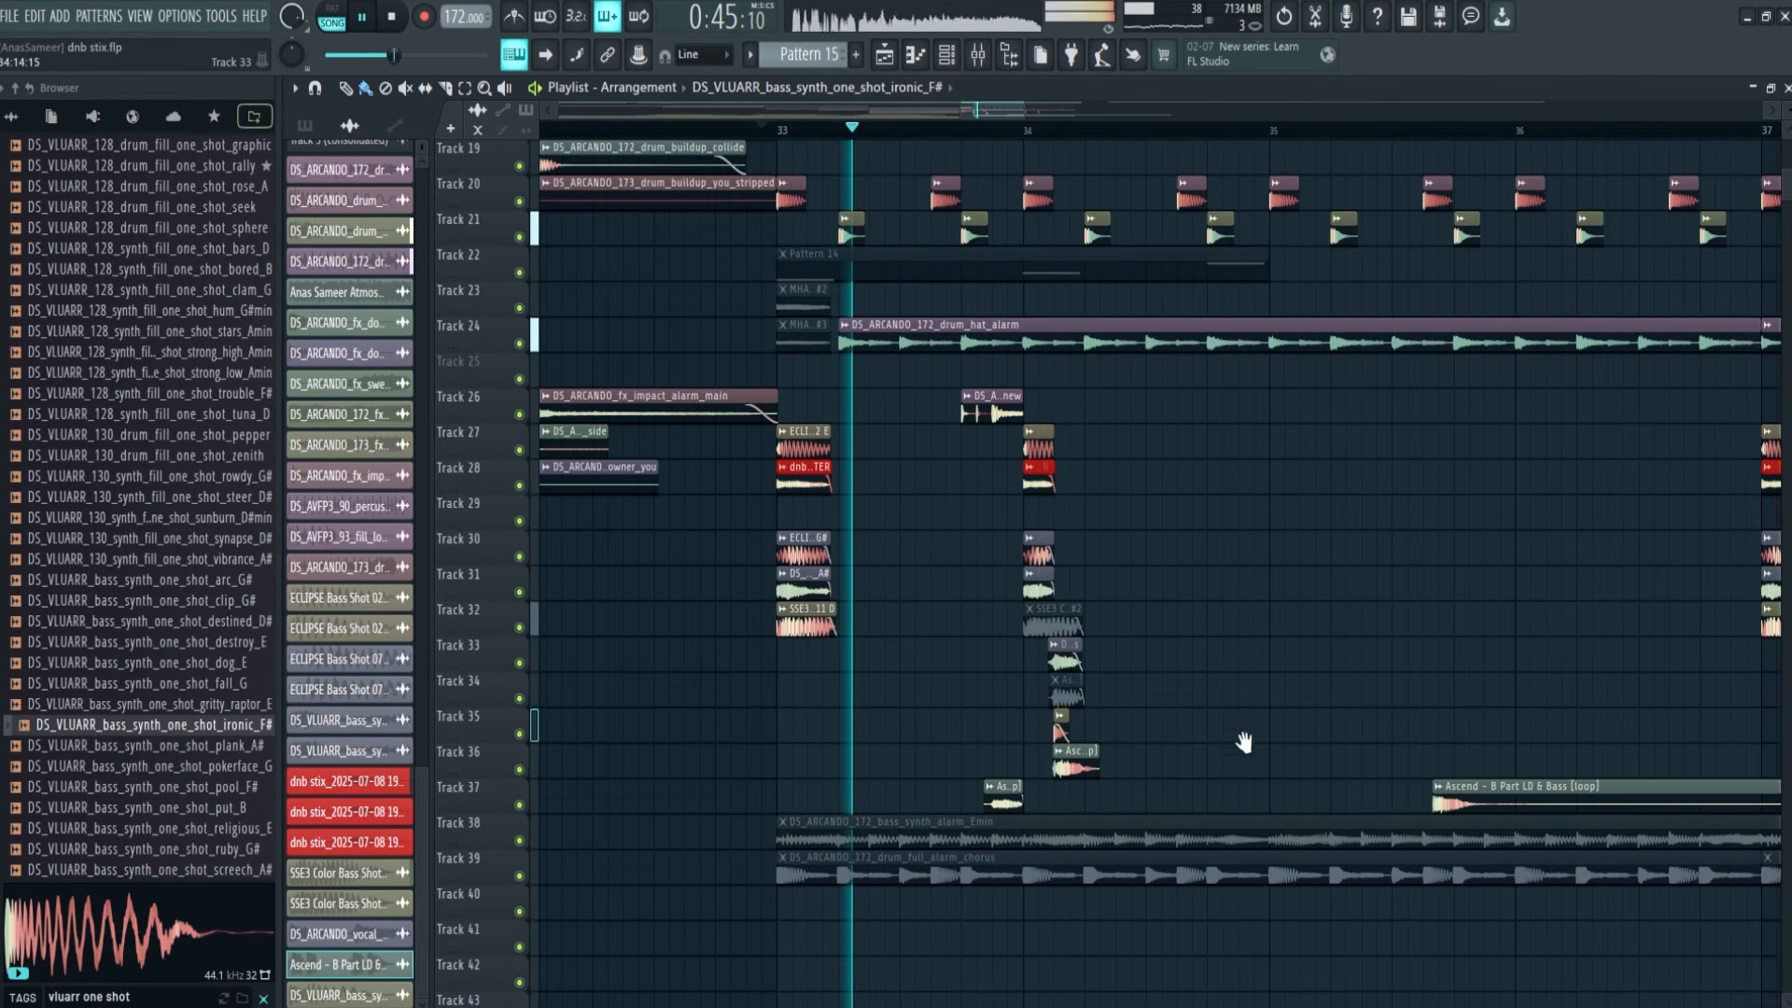
scroll(1244, 742, up, 3)
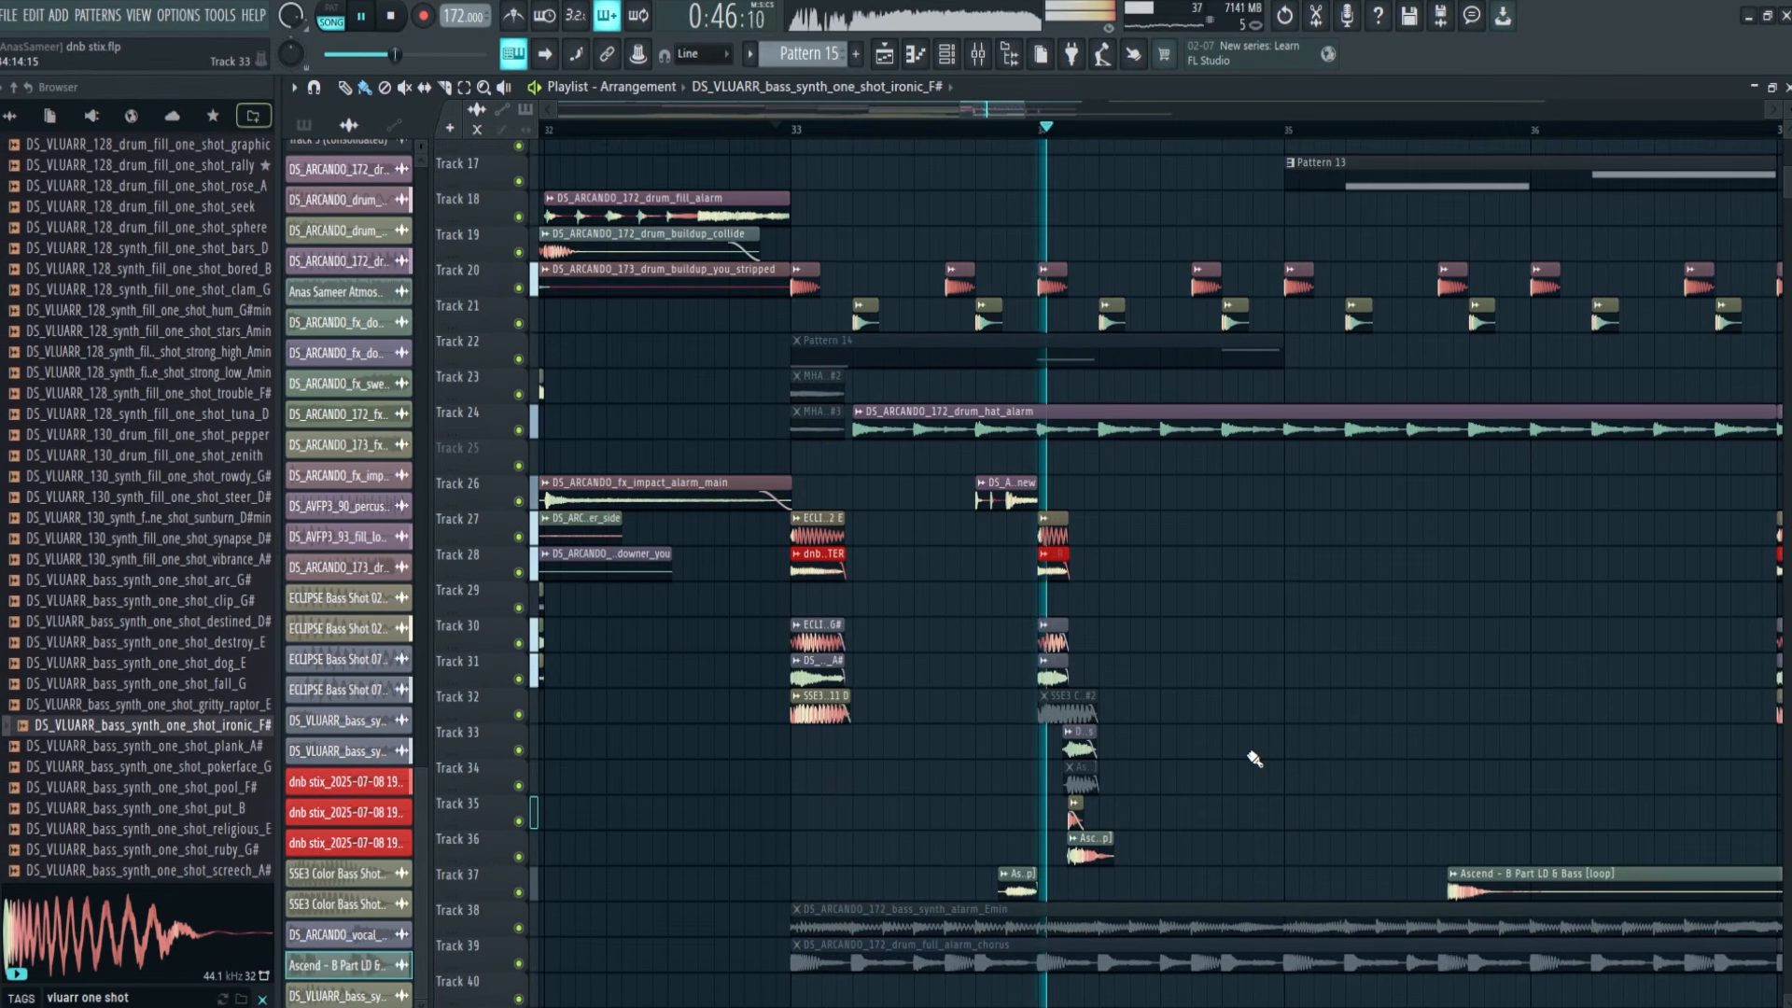
scroll(1255, 759, down, 2)
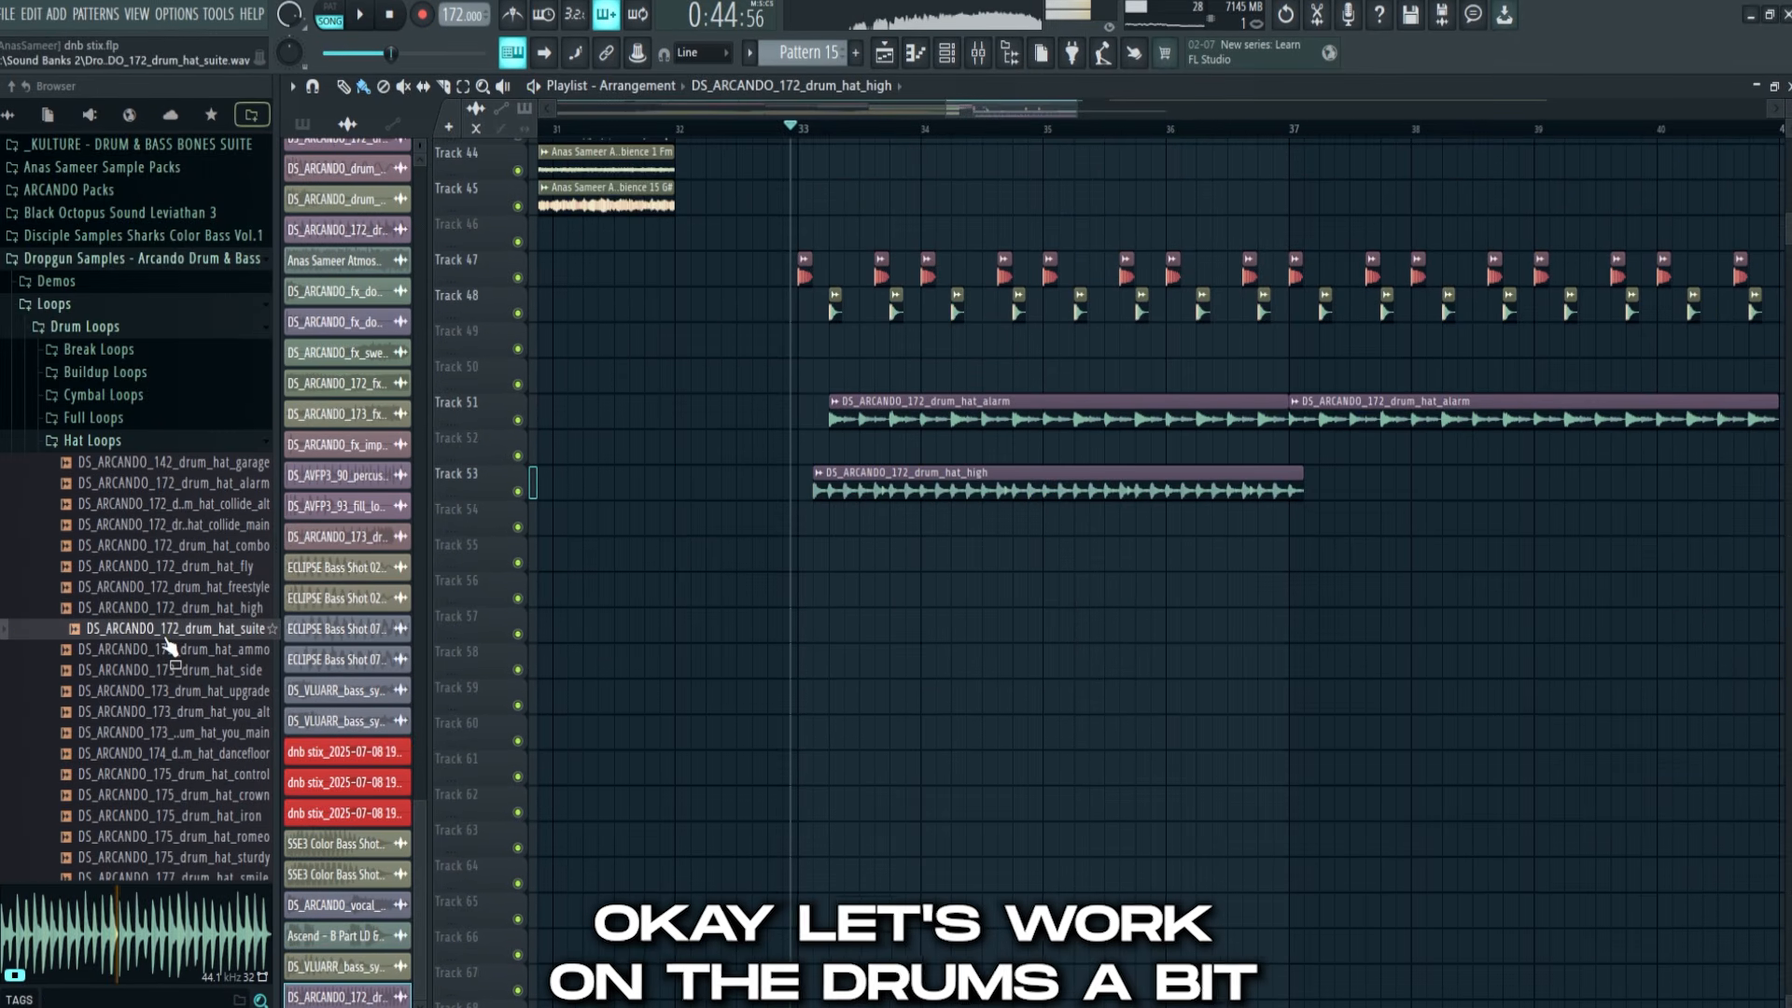
Put the DS_ARCANDO_172_drum_hat_suite loop on Track 53 in place of the high hat loop and check its channel settings during playback
drag(173, 628, 1044, 492)
double_click(860, 477)
key(space)
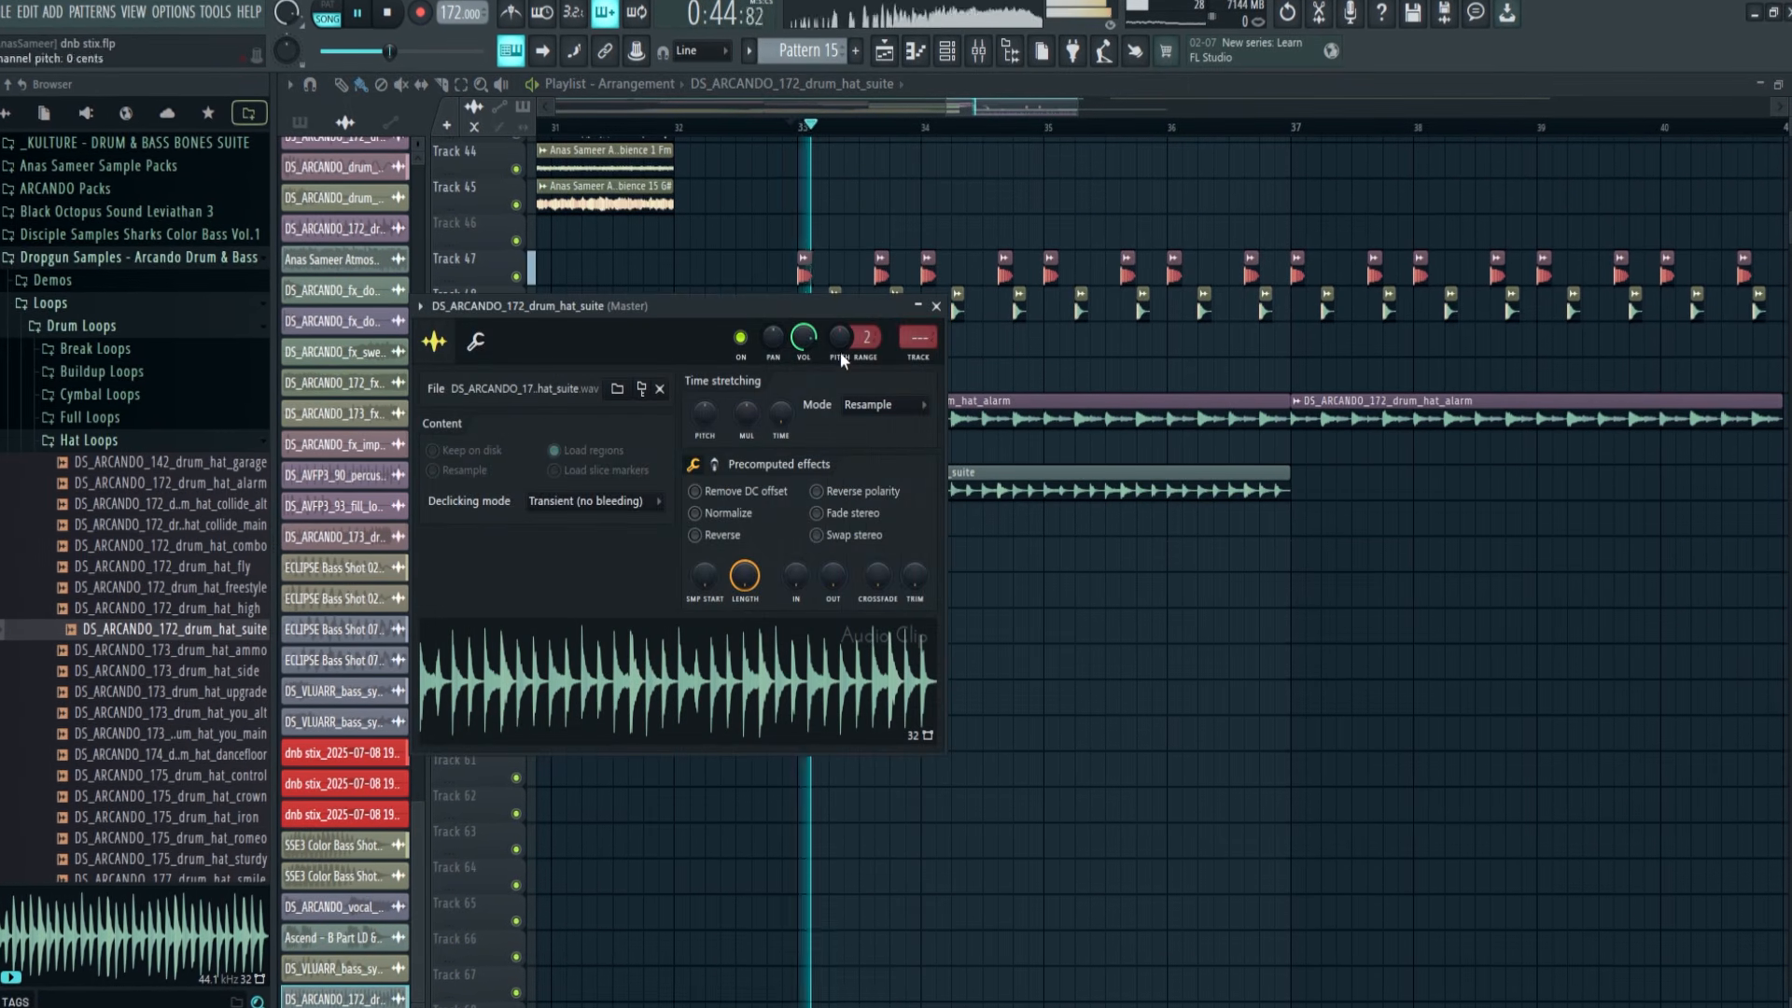
key(Escape)
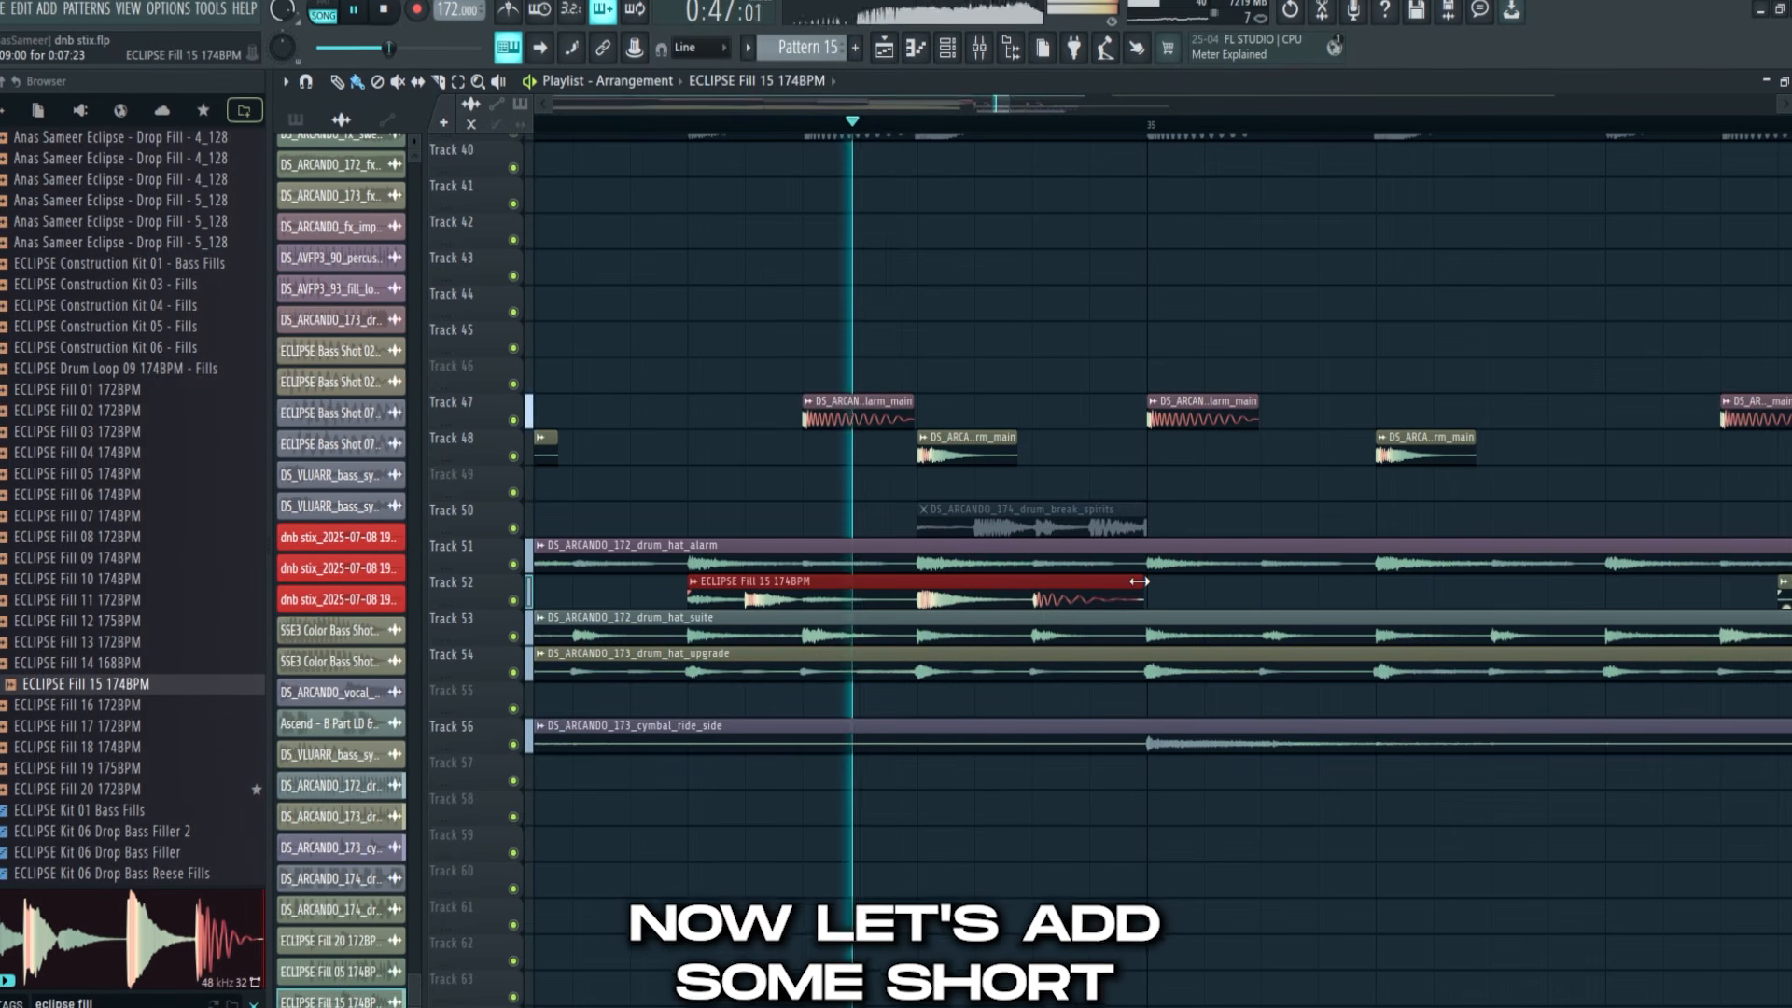
Trim the ECLIPSE Fill 15 174BPM clip on Track 52 to a short fill ending at bar 35 and adjust its channel volume
drag(1120, 583, 1173, 587)
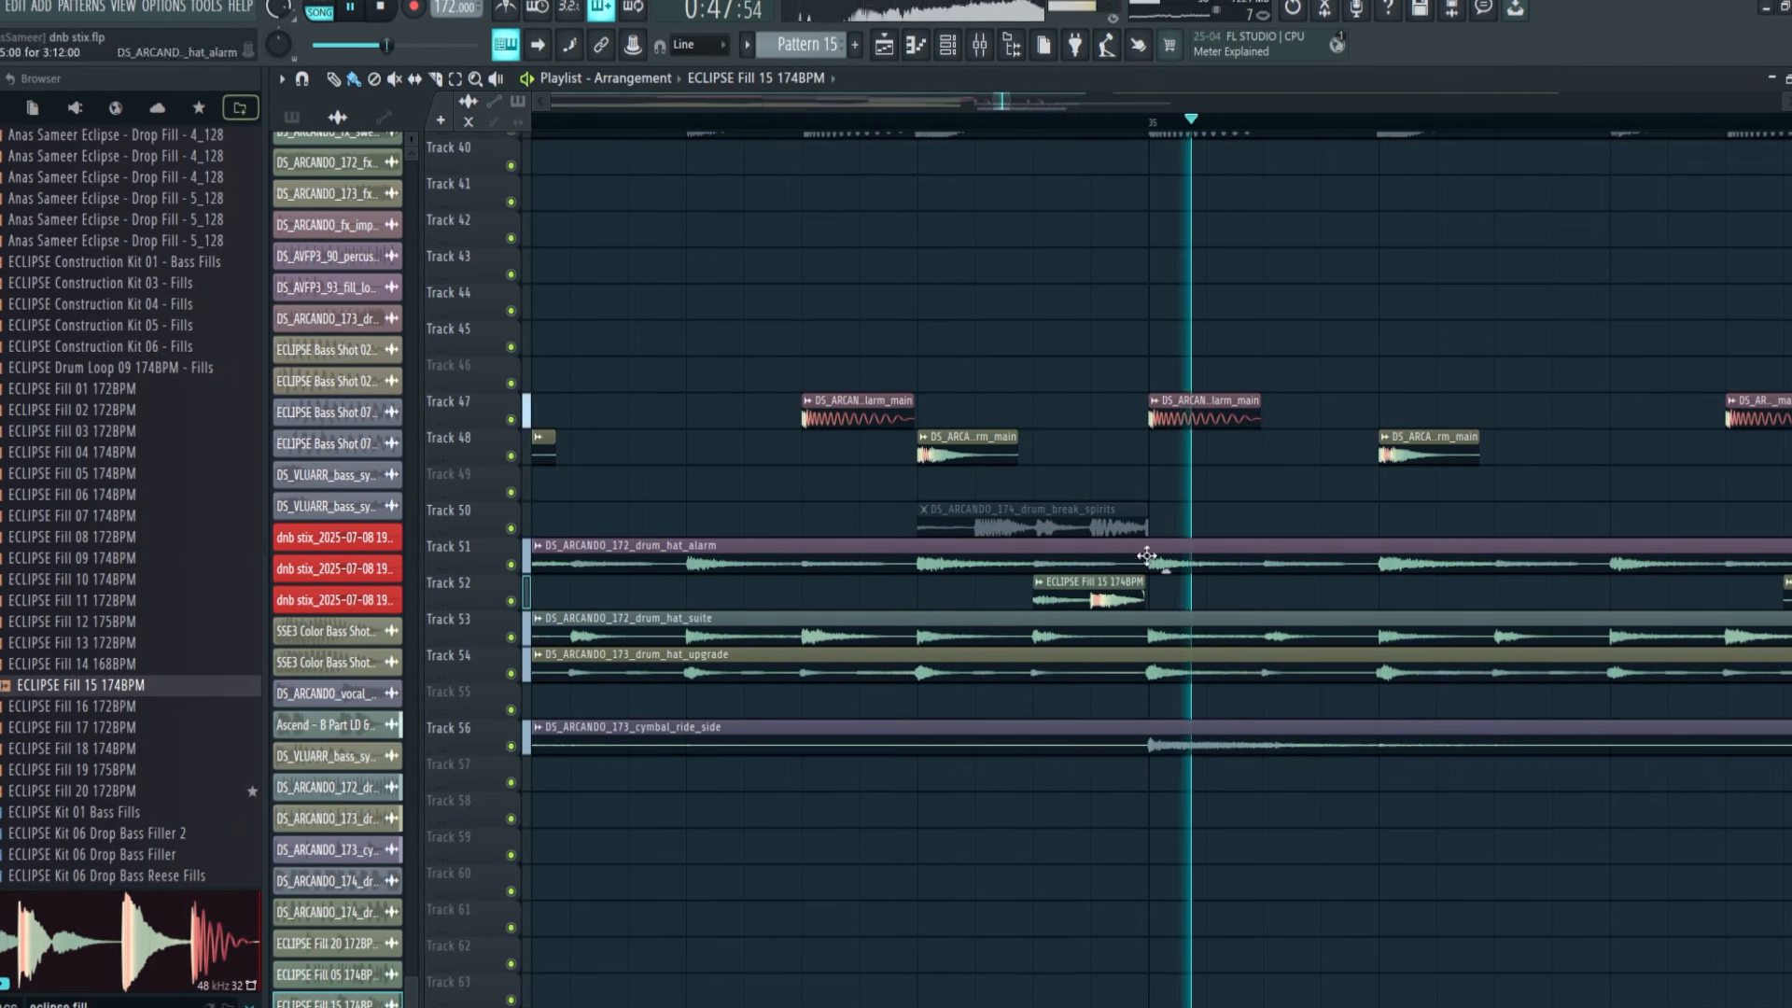
scroll(1062, 101, down, 4)
double_click(946, 583)
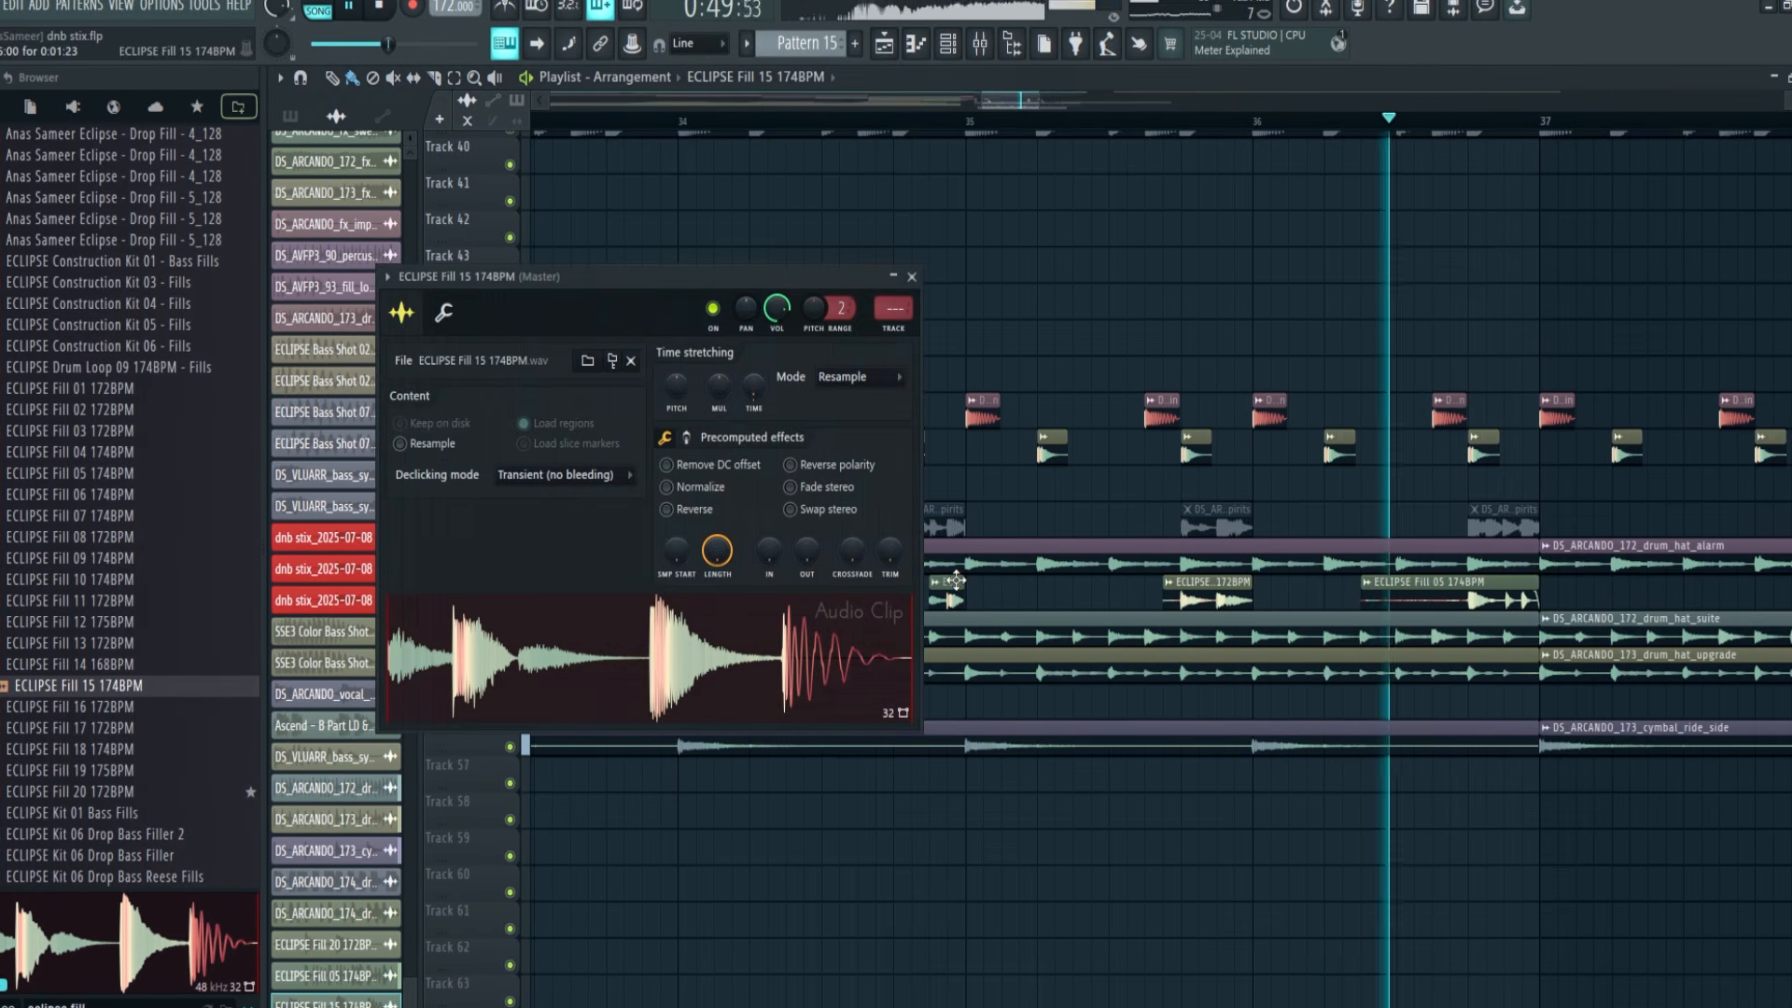
drag(776, 308, 806, 314)
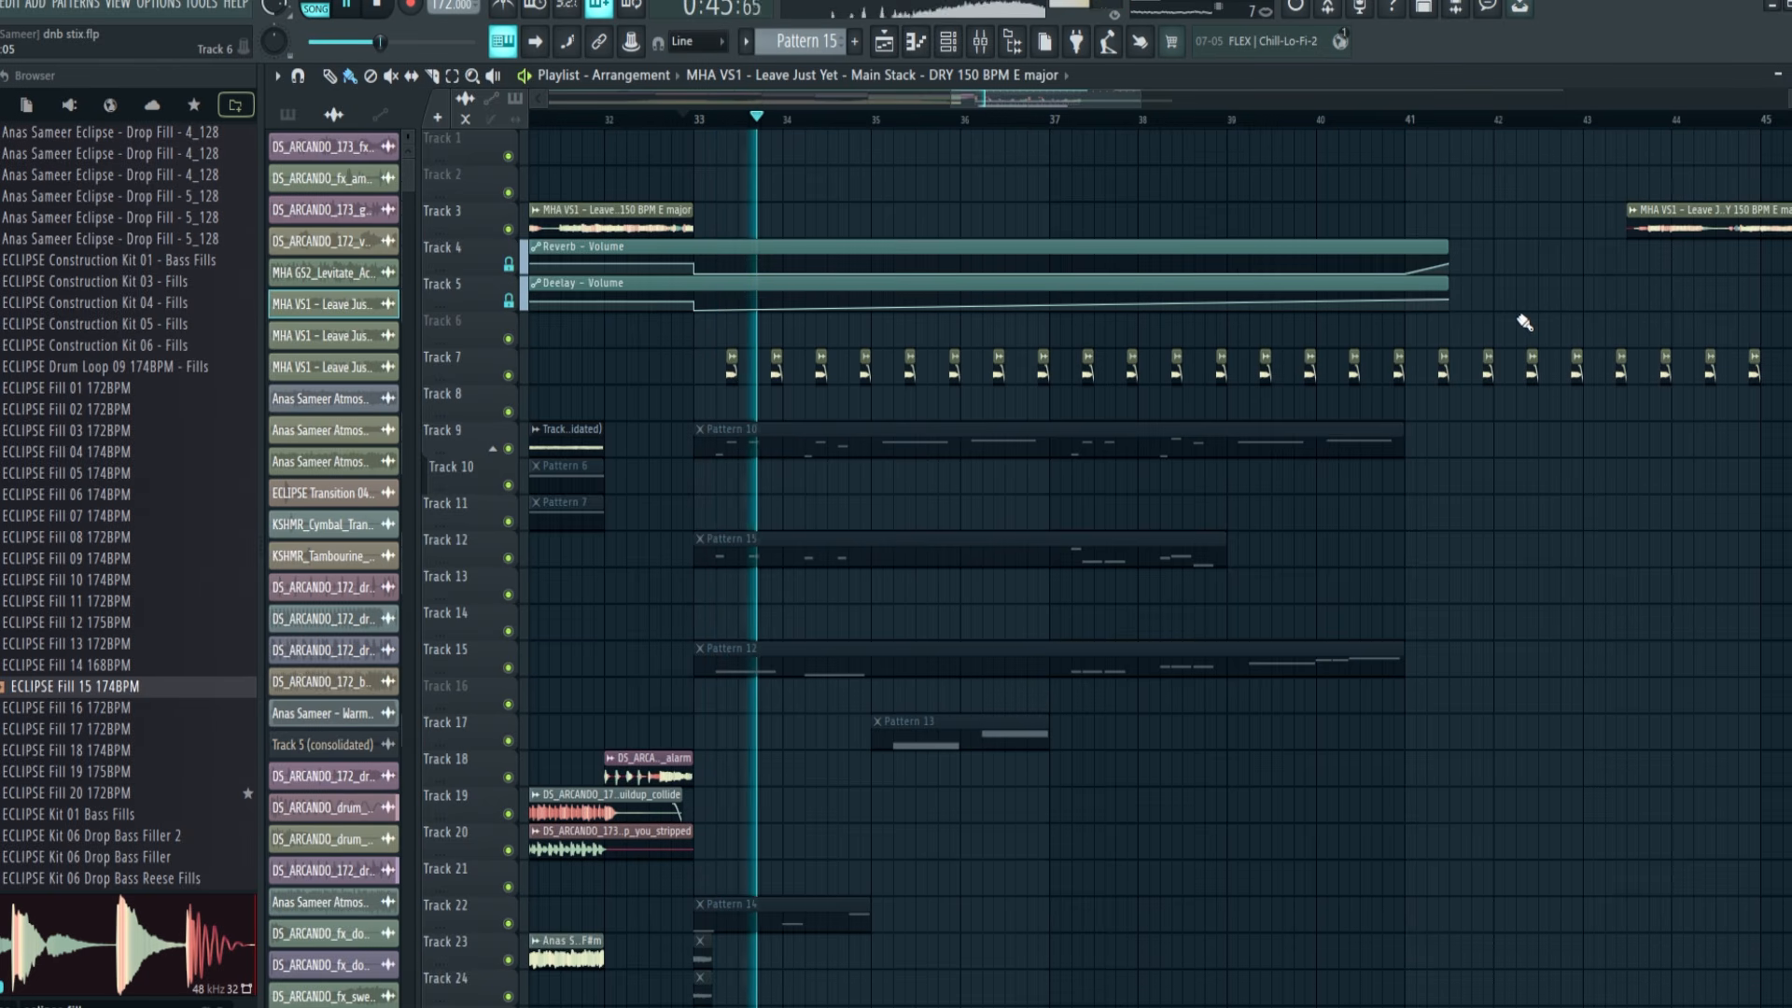
Adjust the end point of the Deelay - Volume automation clip on Track 5
drag(1448, 299, 1452, 321)
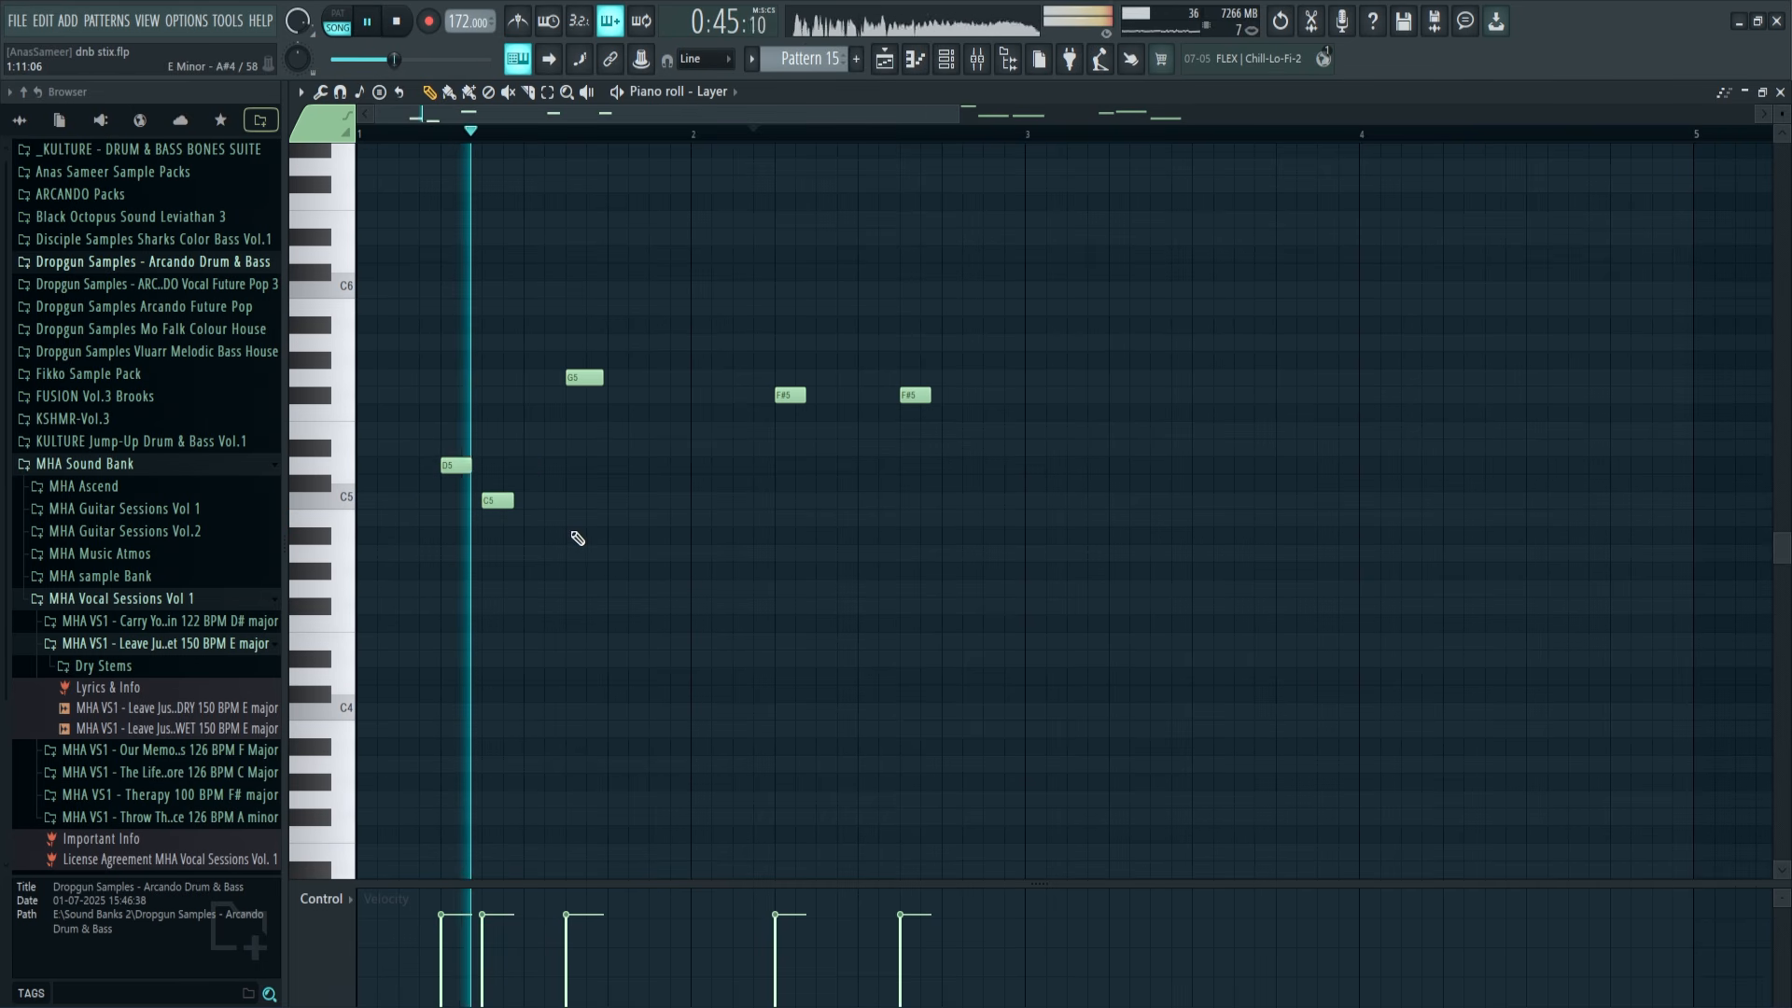
Reshape the opening phrase of the Pattern 15 lead into E5, D5, F#5 and a longer G5
key(space)
drag(458, 480, 453, 504)
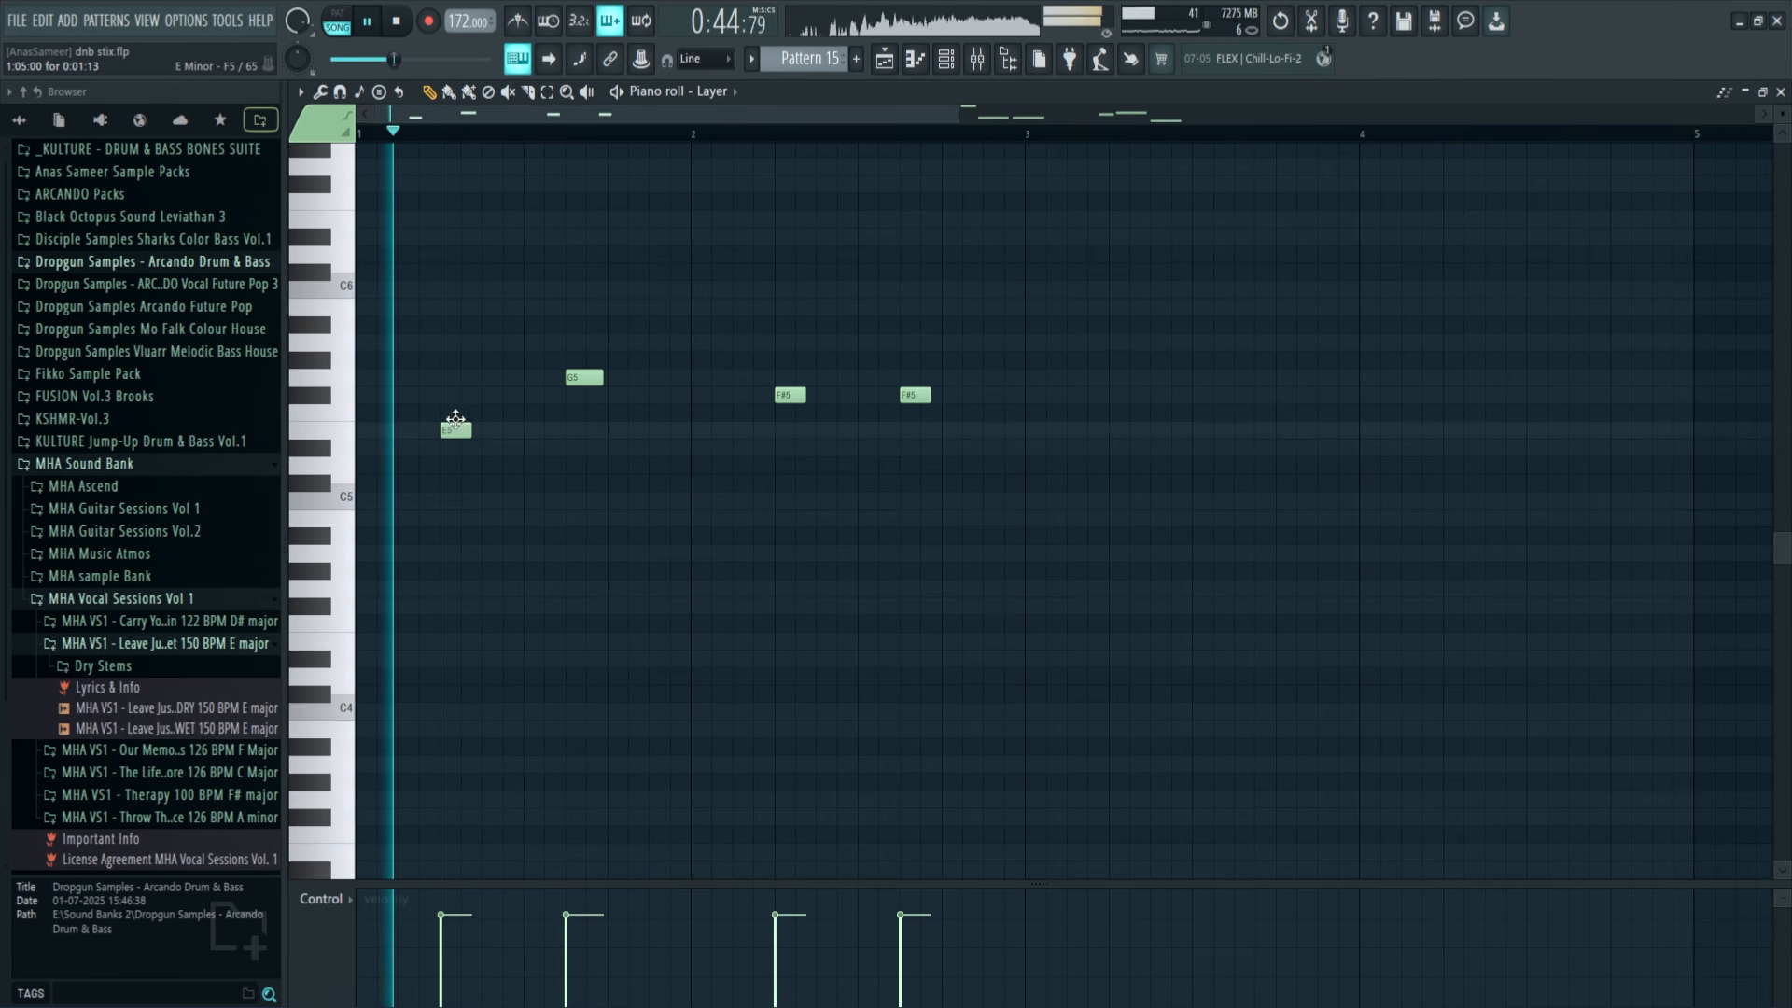
click(483, 466)
key(space)
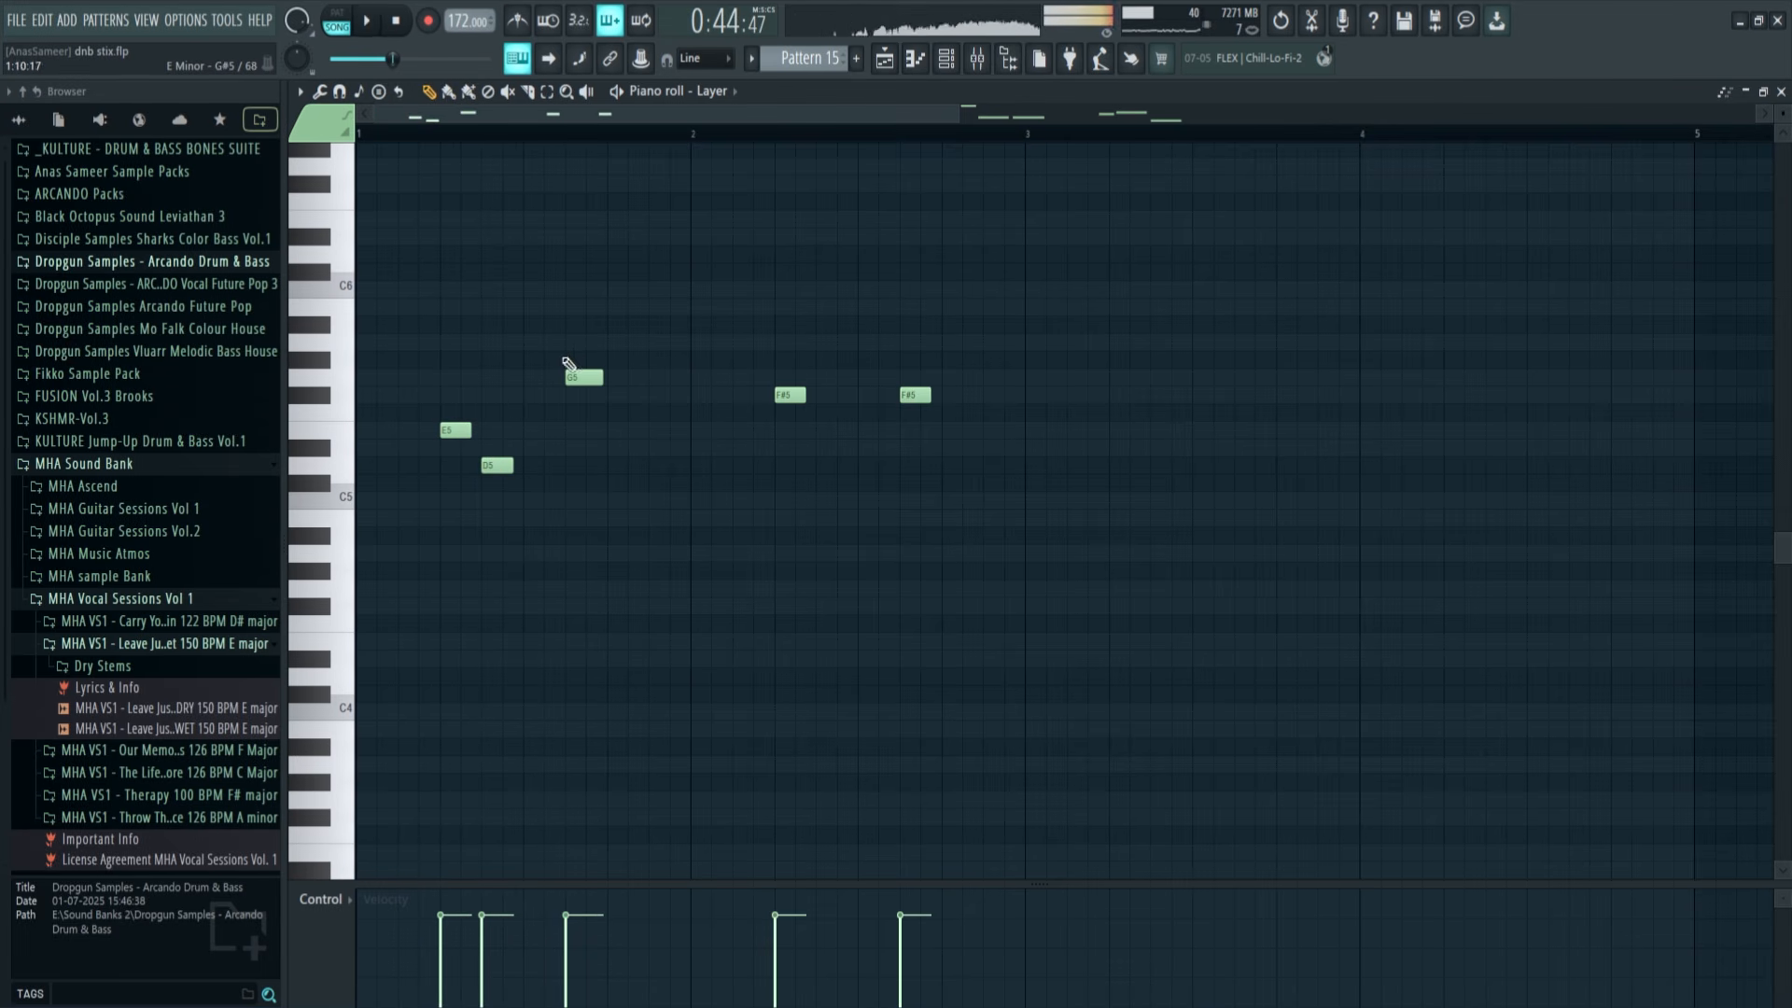
drag(538, 378, 642, 377)
click(627, 377)
right_click(623, 377)
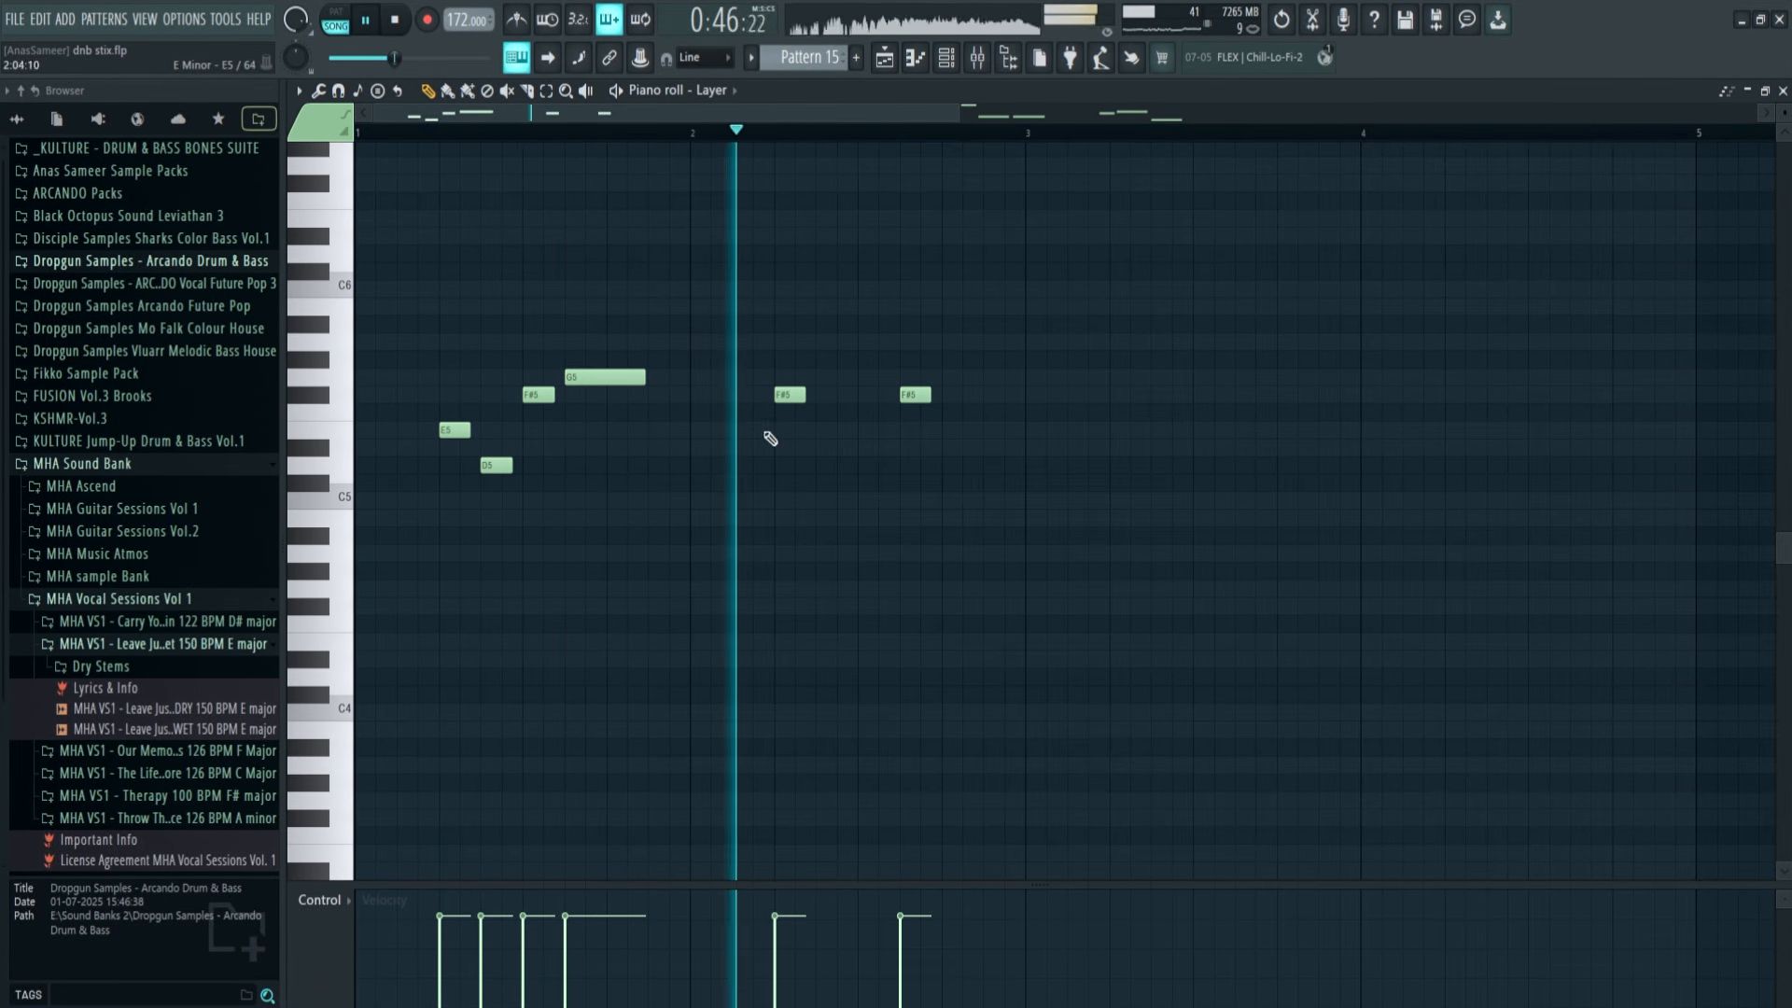
Replace the two F#5 notes in bar 2 with a copy of the four-note phrase, lowering its first note to B4
right_click(915, 395)
right_click(790, 394)
drag(797, 334, 426, 521)
key(space)
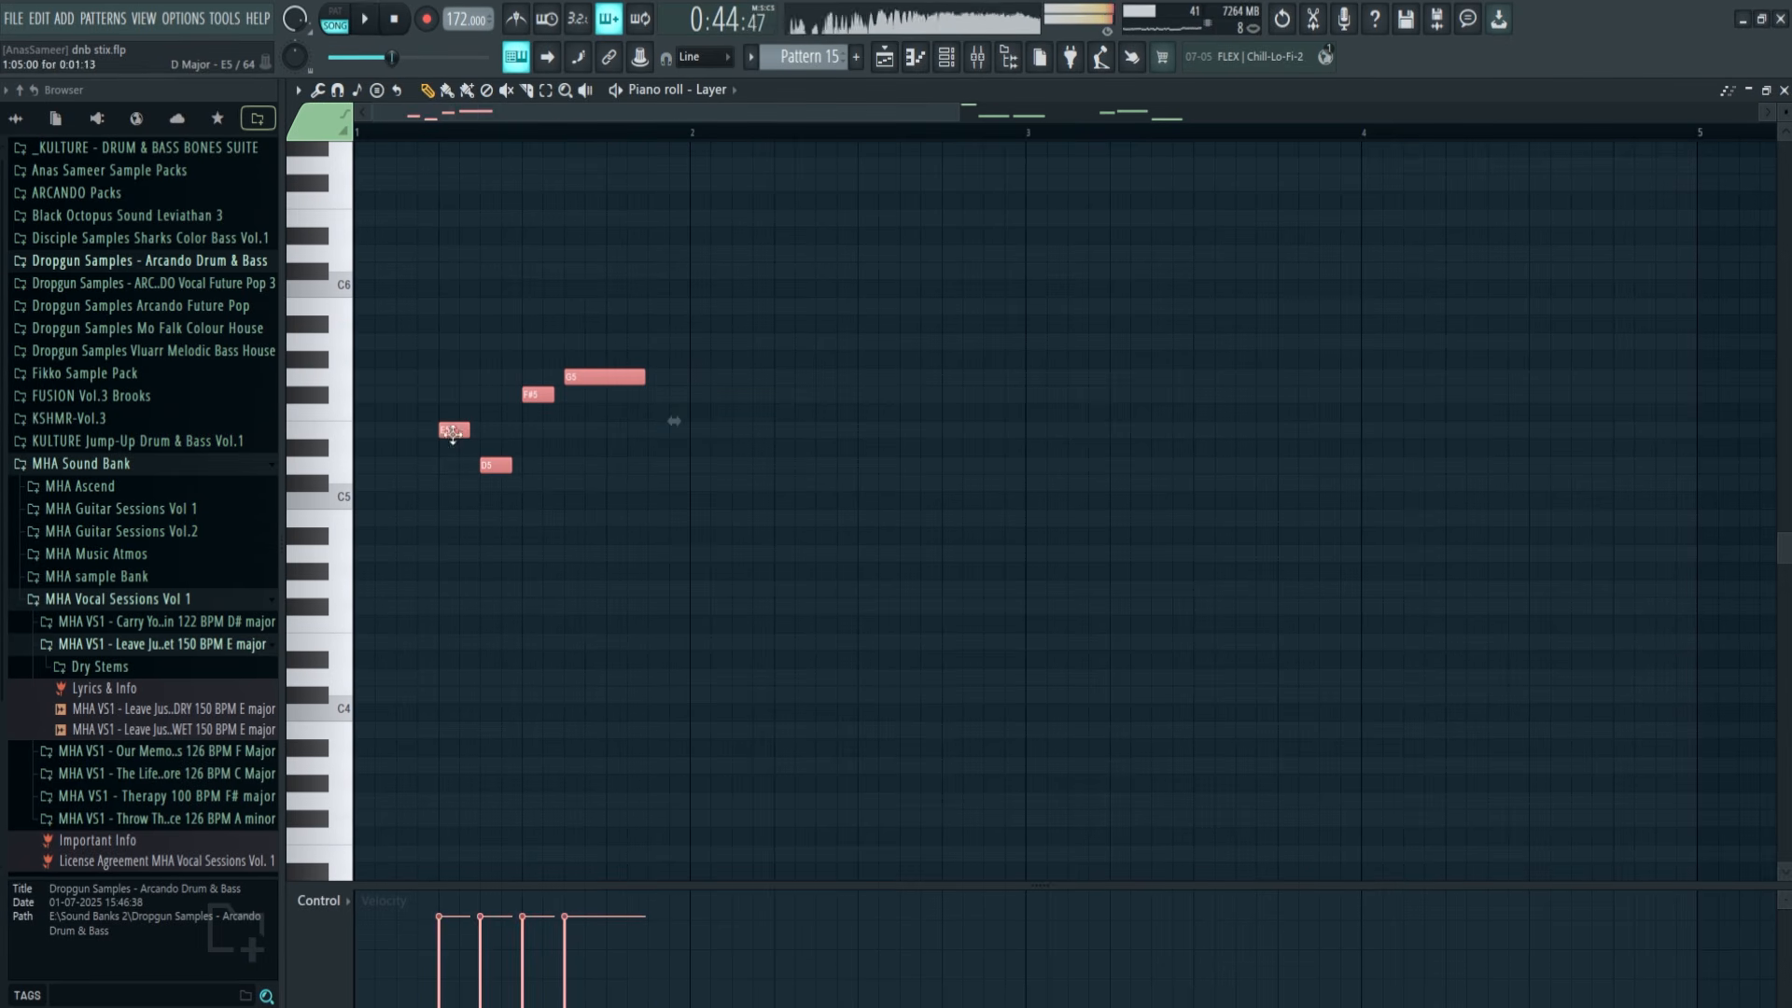
drag(451, 431, 787, 431)
drag(791, 431, 794, 525)
key(space)
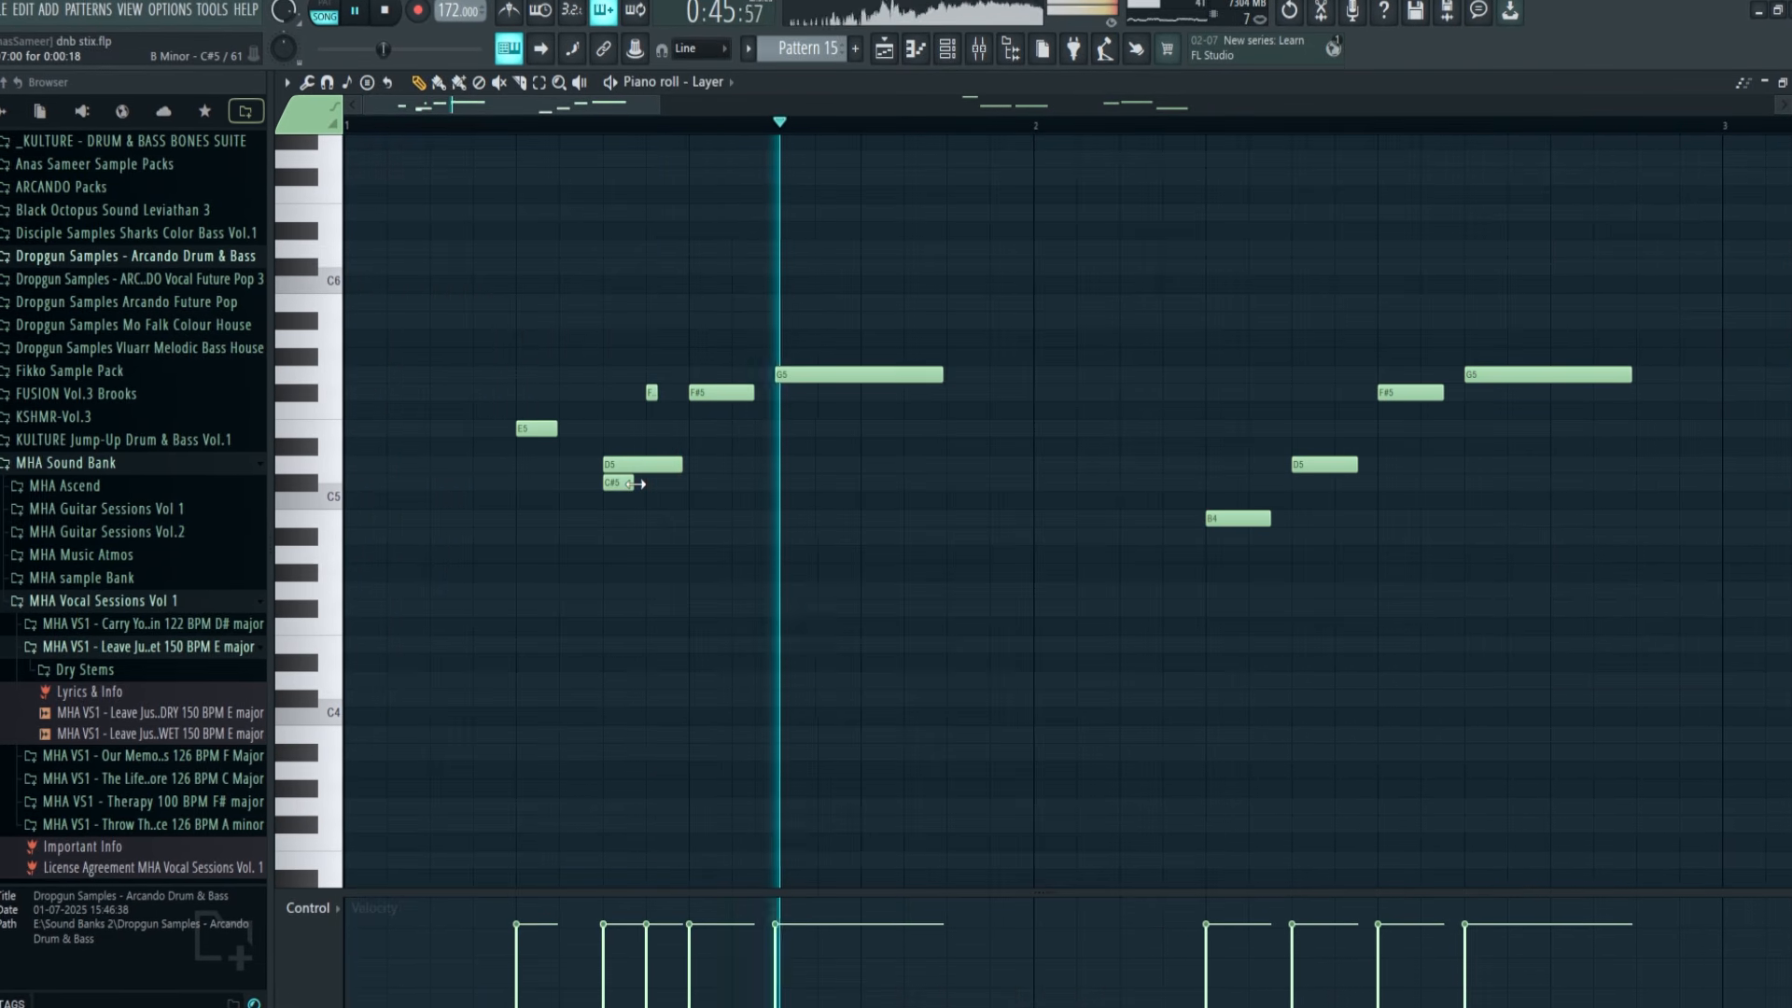
Add short D4 and E4 lead-up notes before the A4 in bar 2 of Pattern 15 and check the arrangement
right_click(1182, 633)
click(1180, 668)
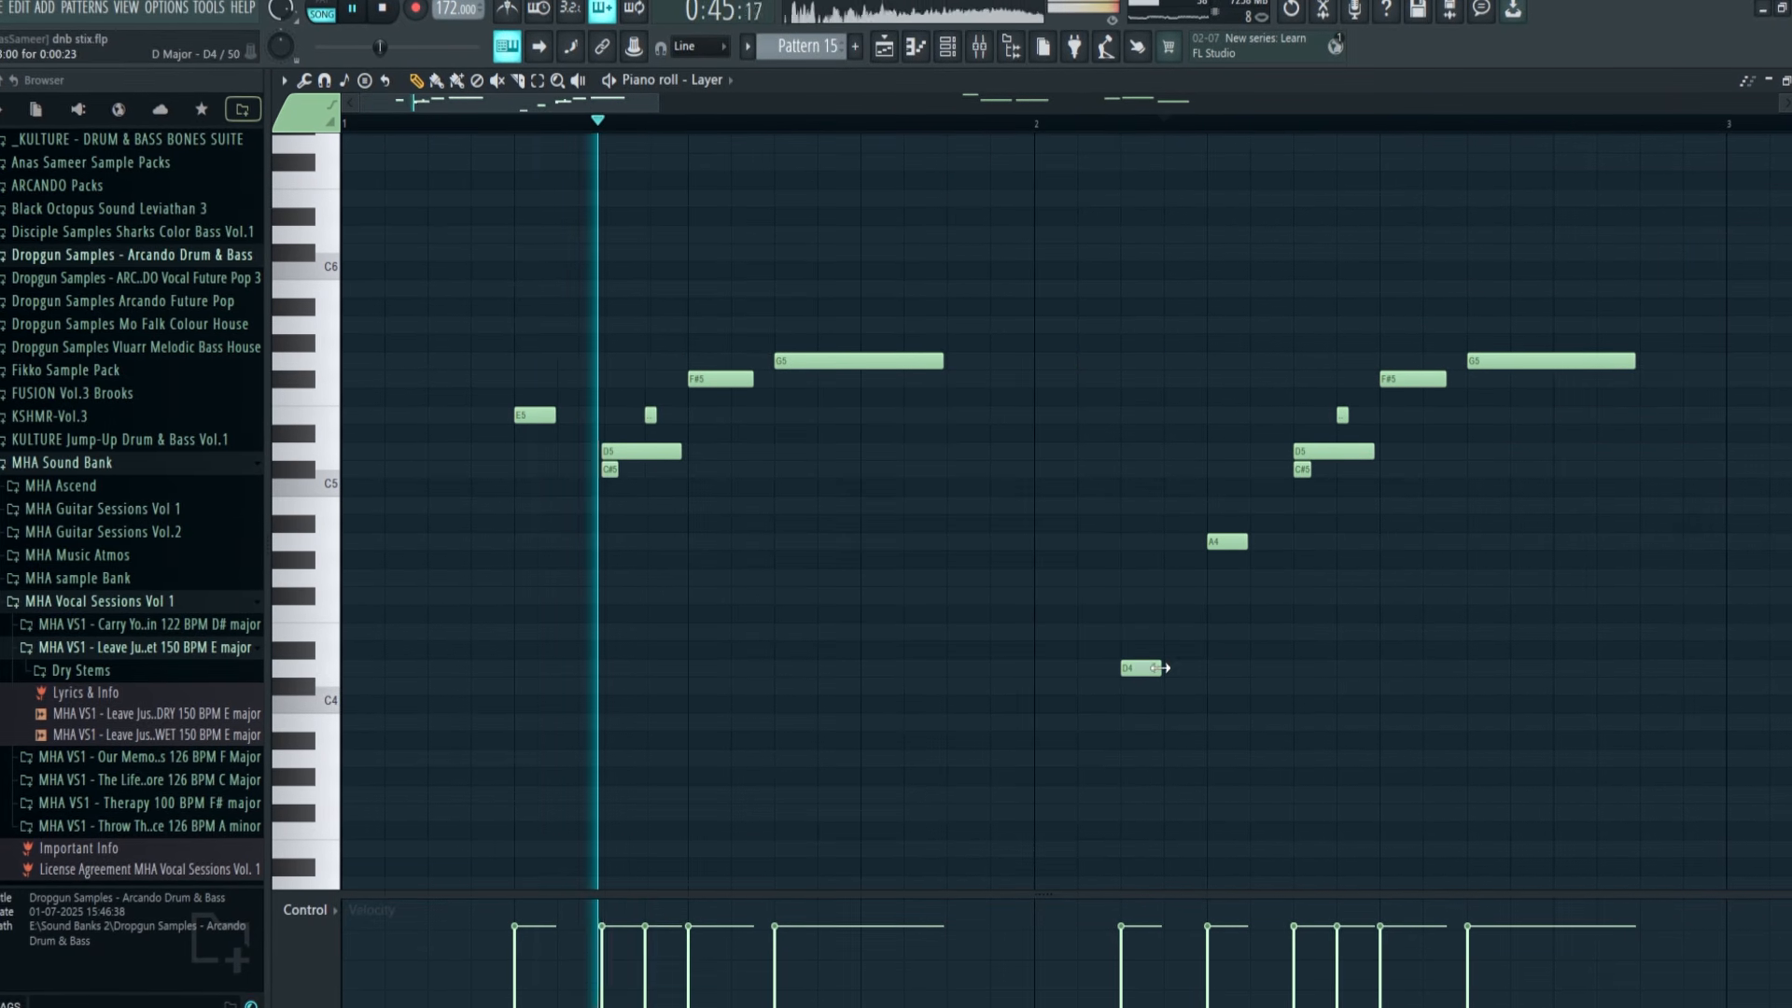
drag(1185, 671, 1187, 638)
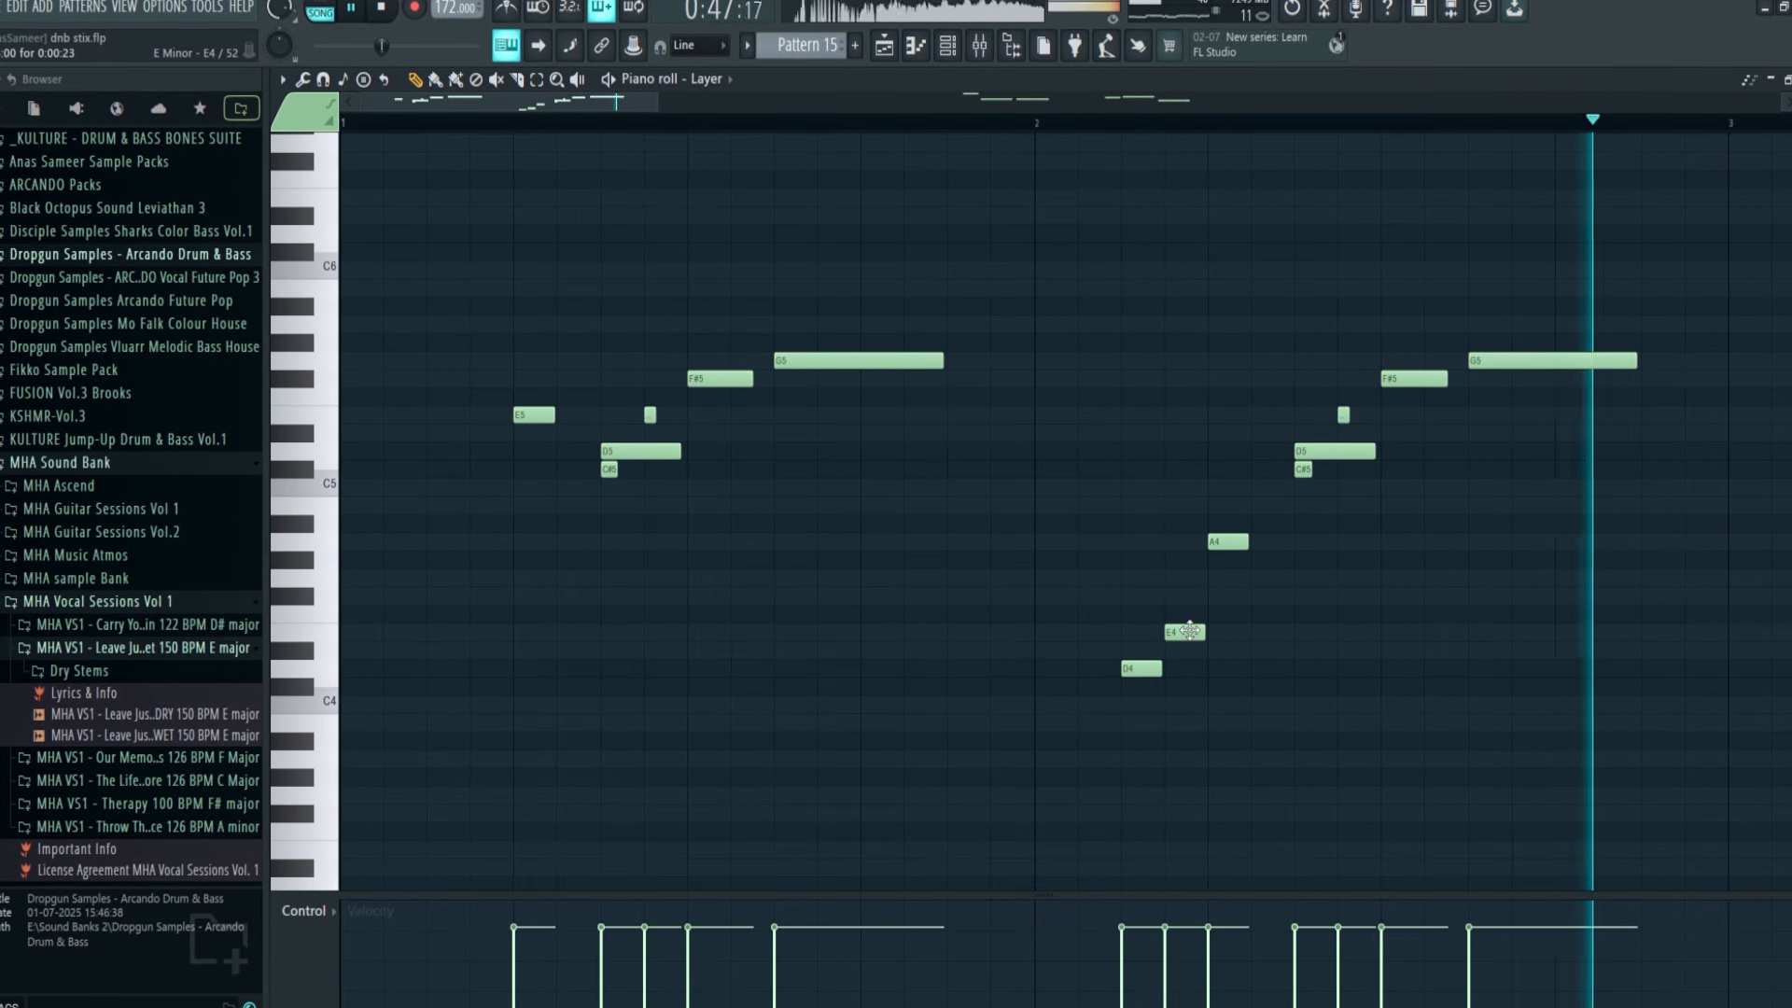
key(F5)
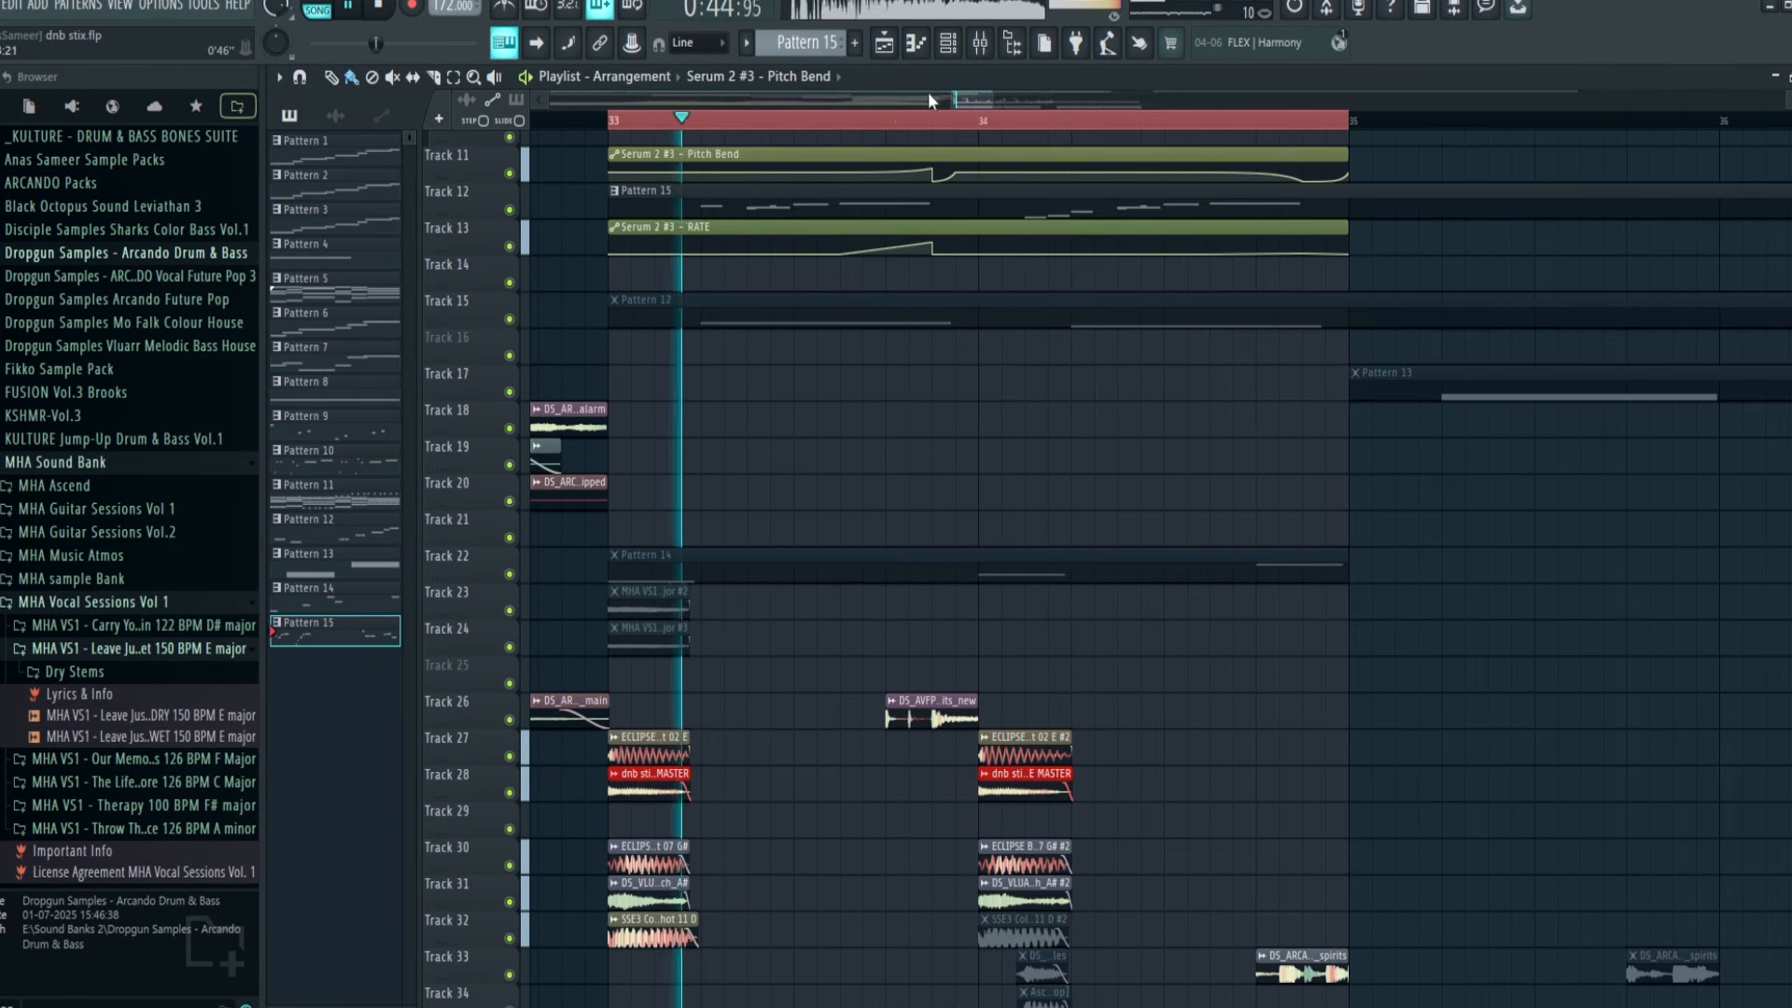
click(981, 42)
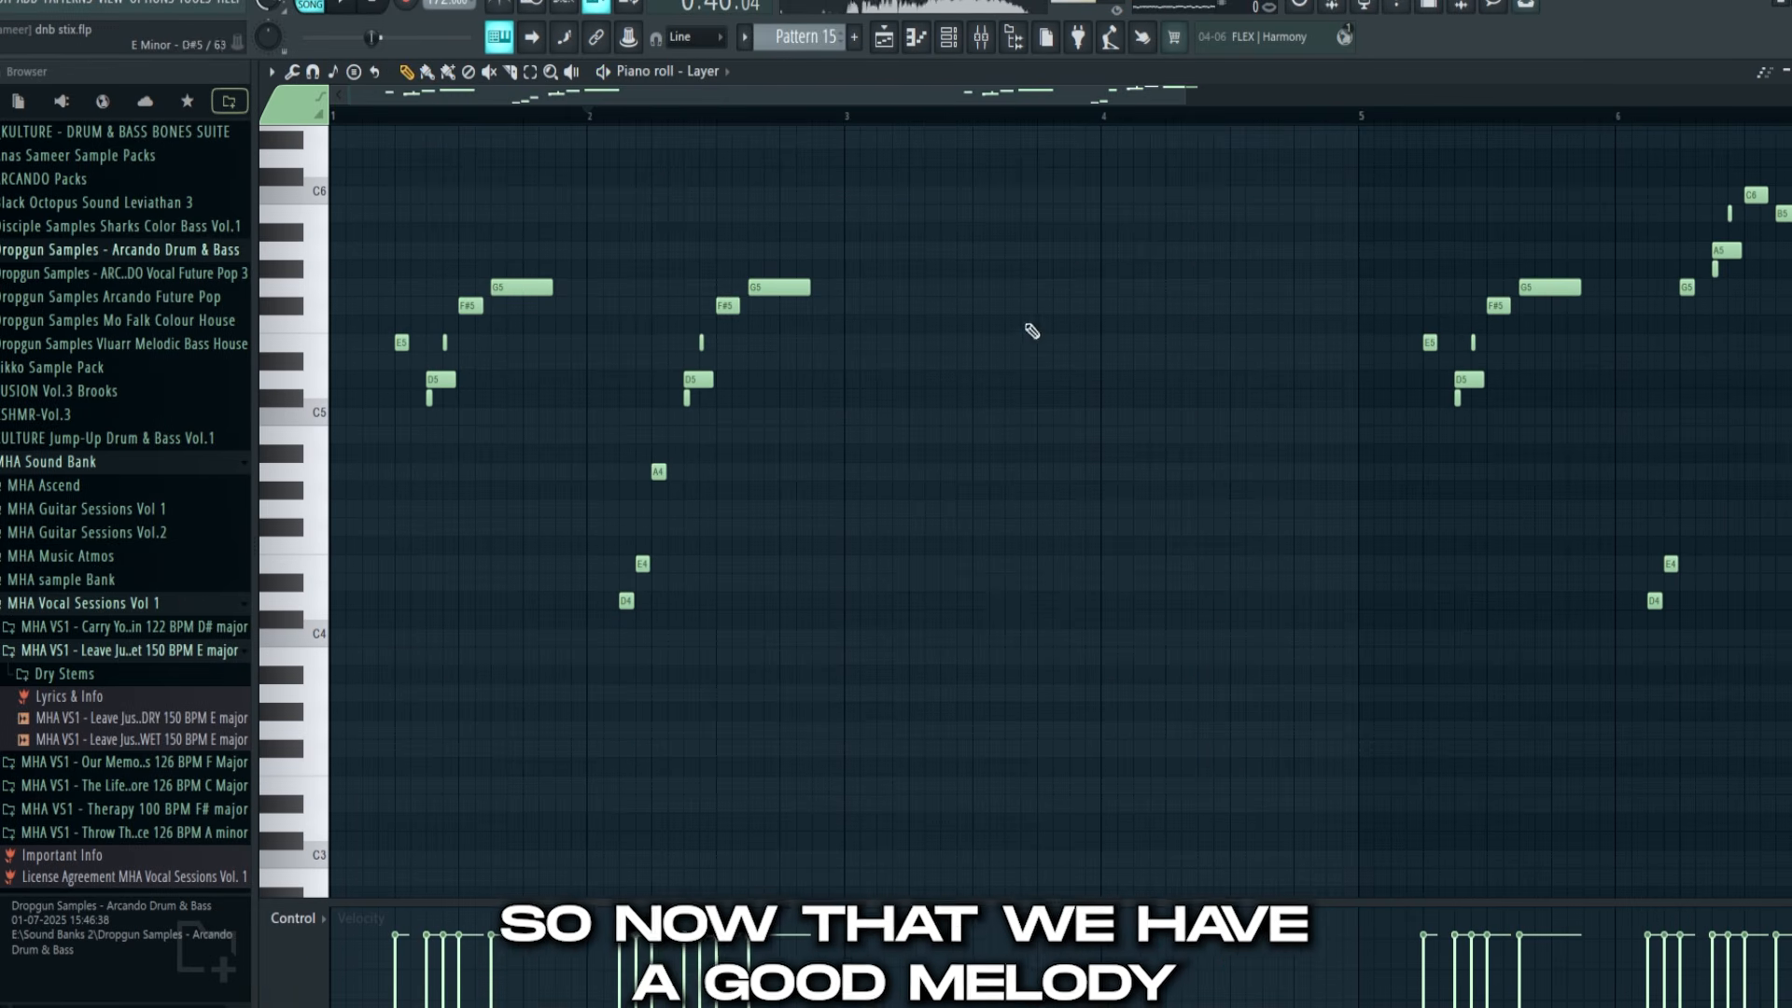
Review the Pattern 12 bass melody in Vital #2 and play it back from bar 5
drag(865, 201, 378, 621)
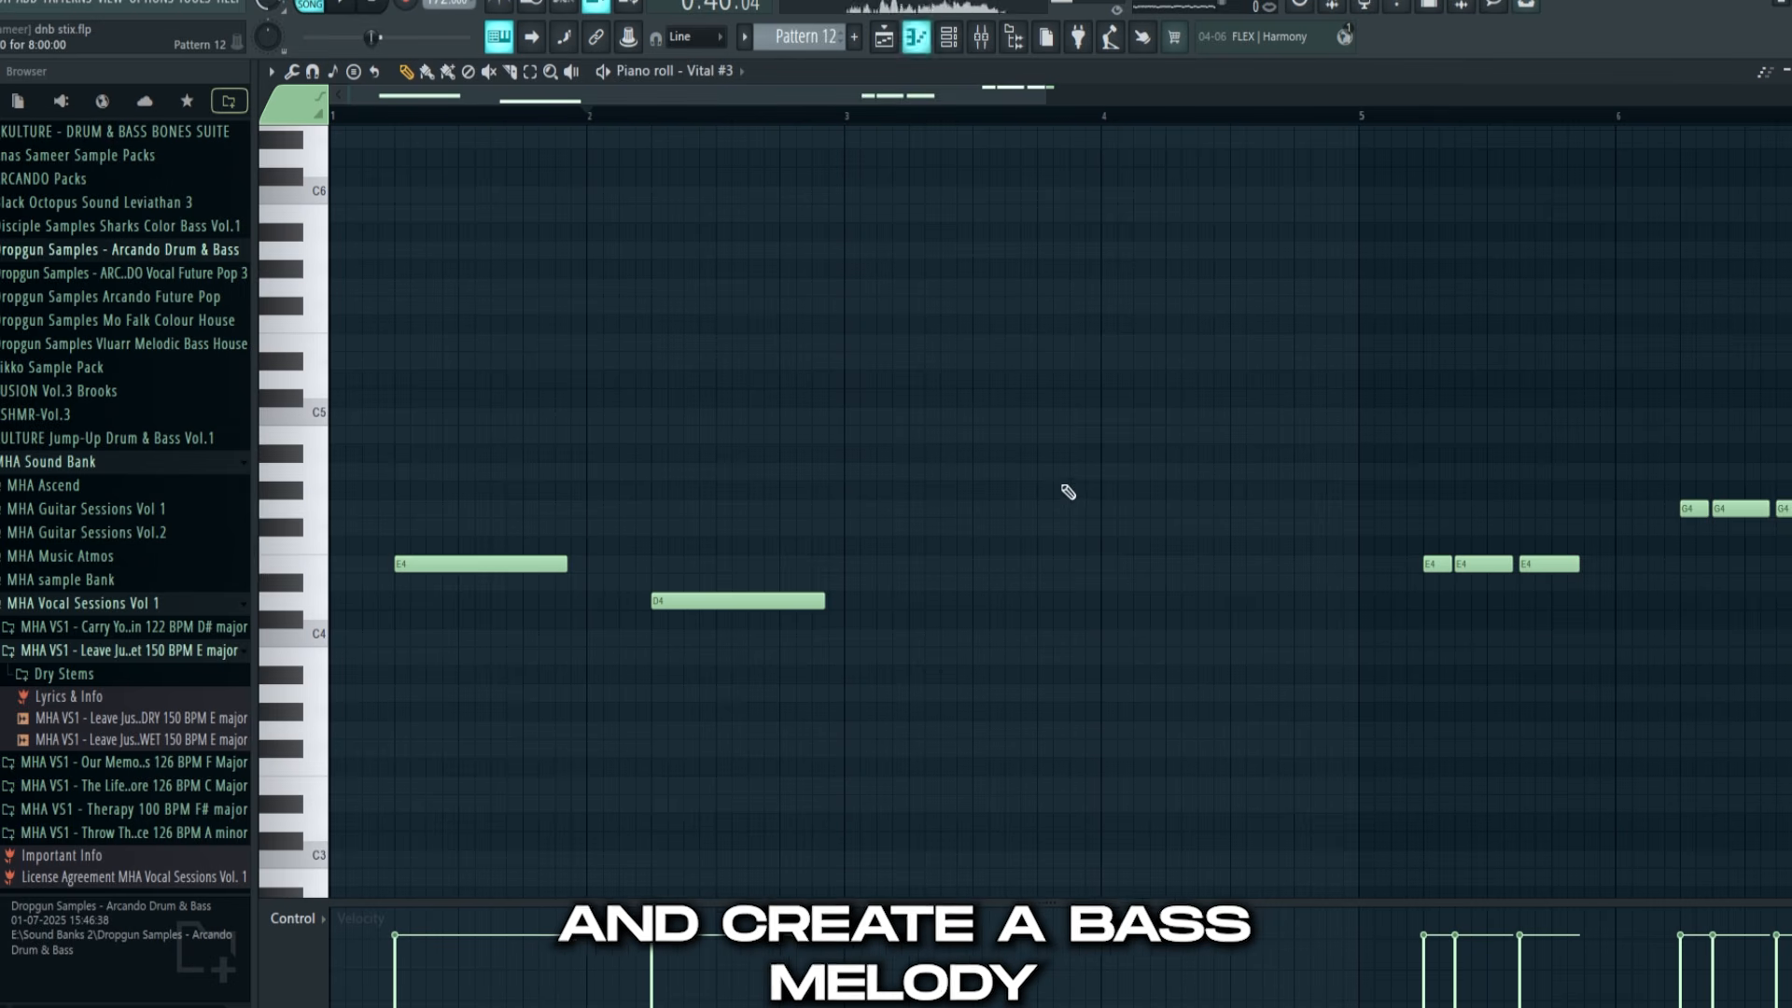
click(582, 310)
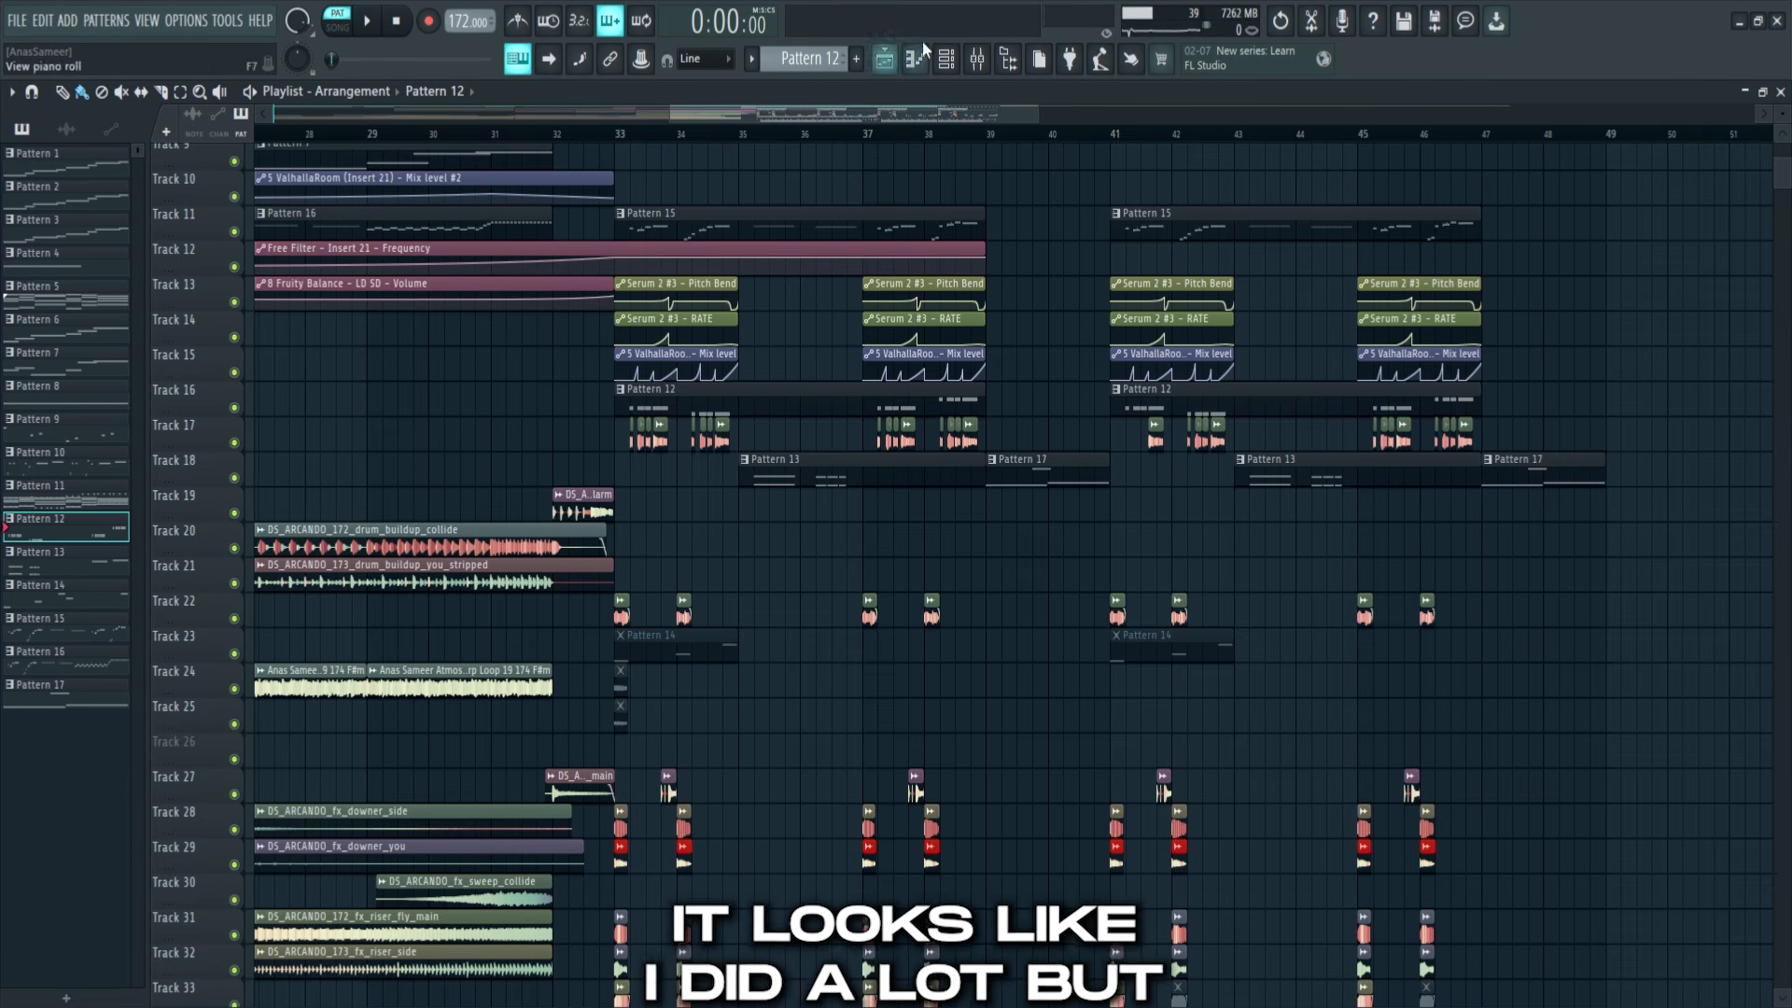
click(945, 61)
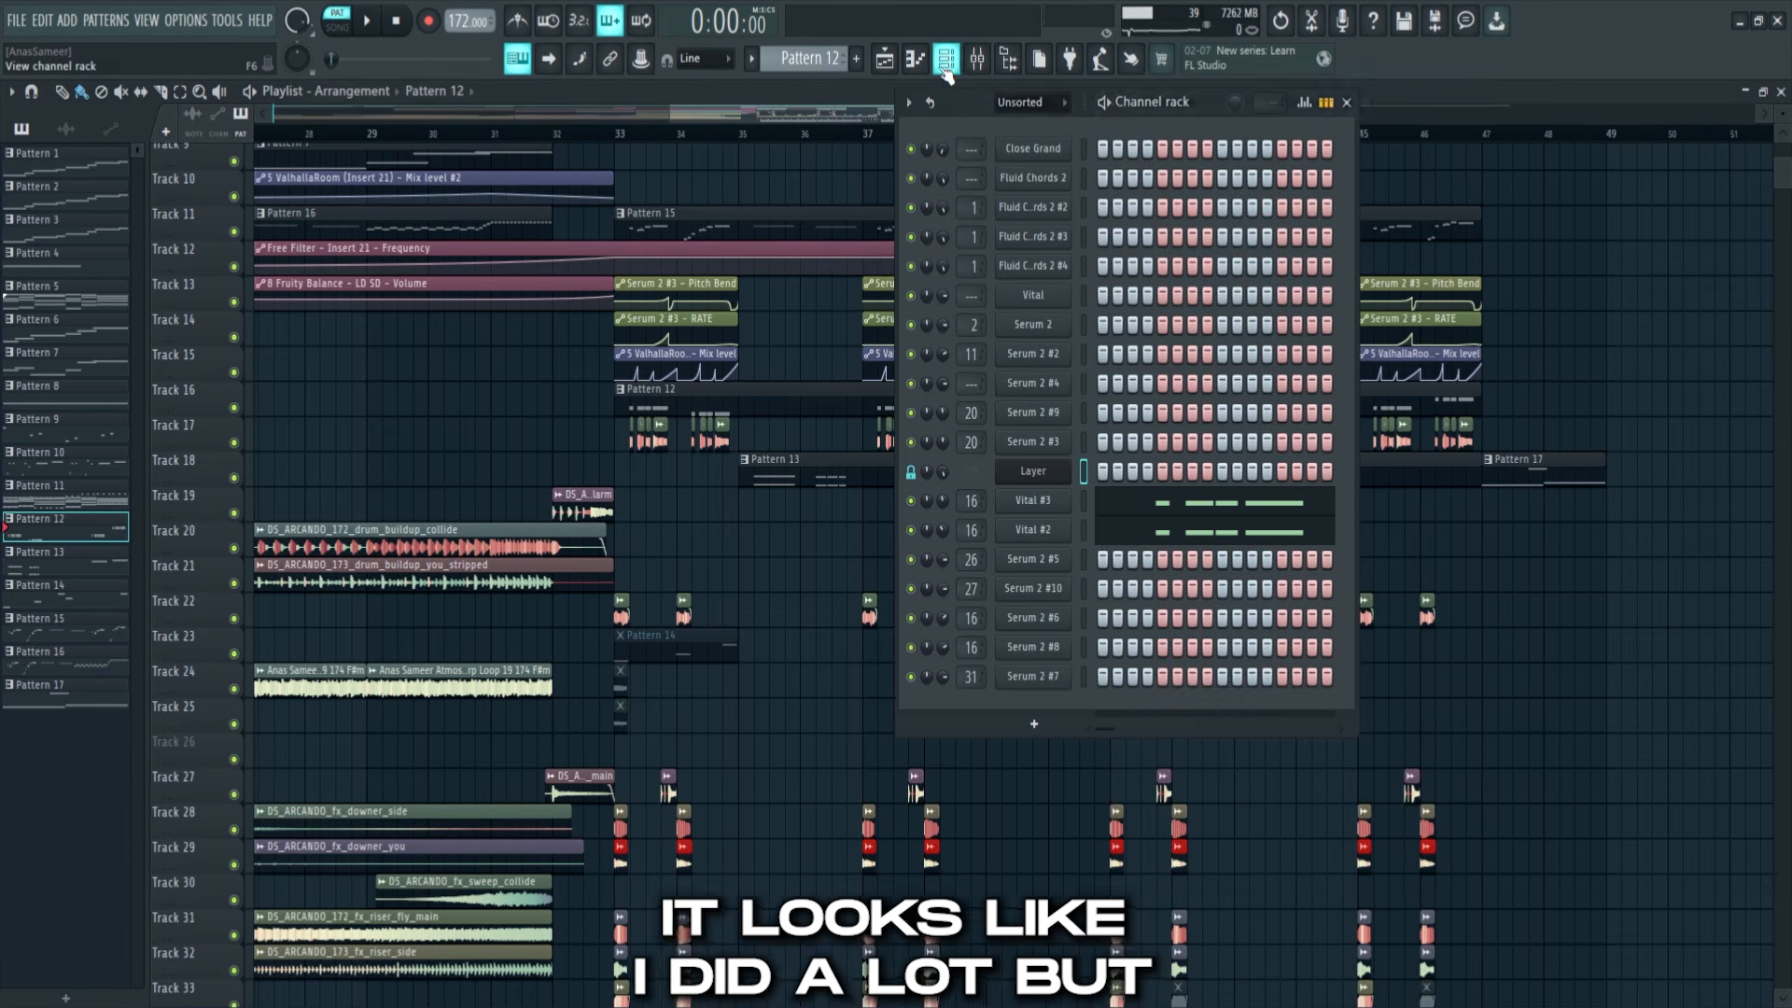
click(1059, 530)
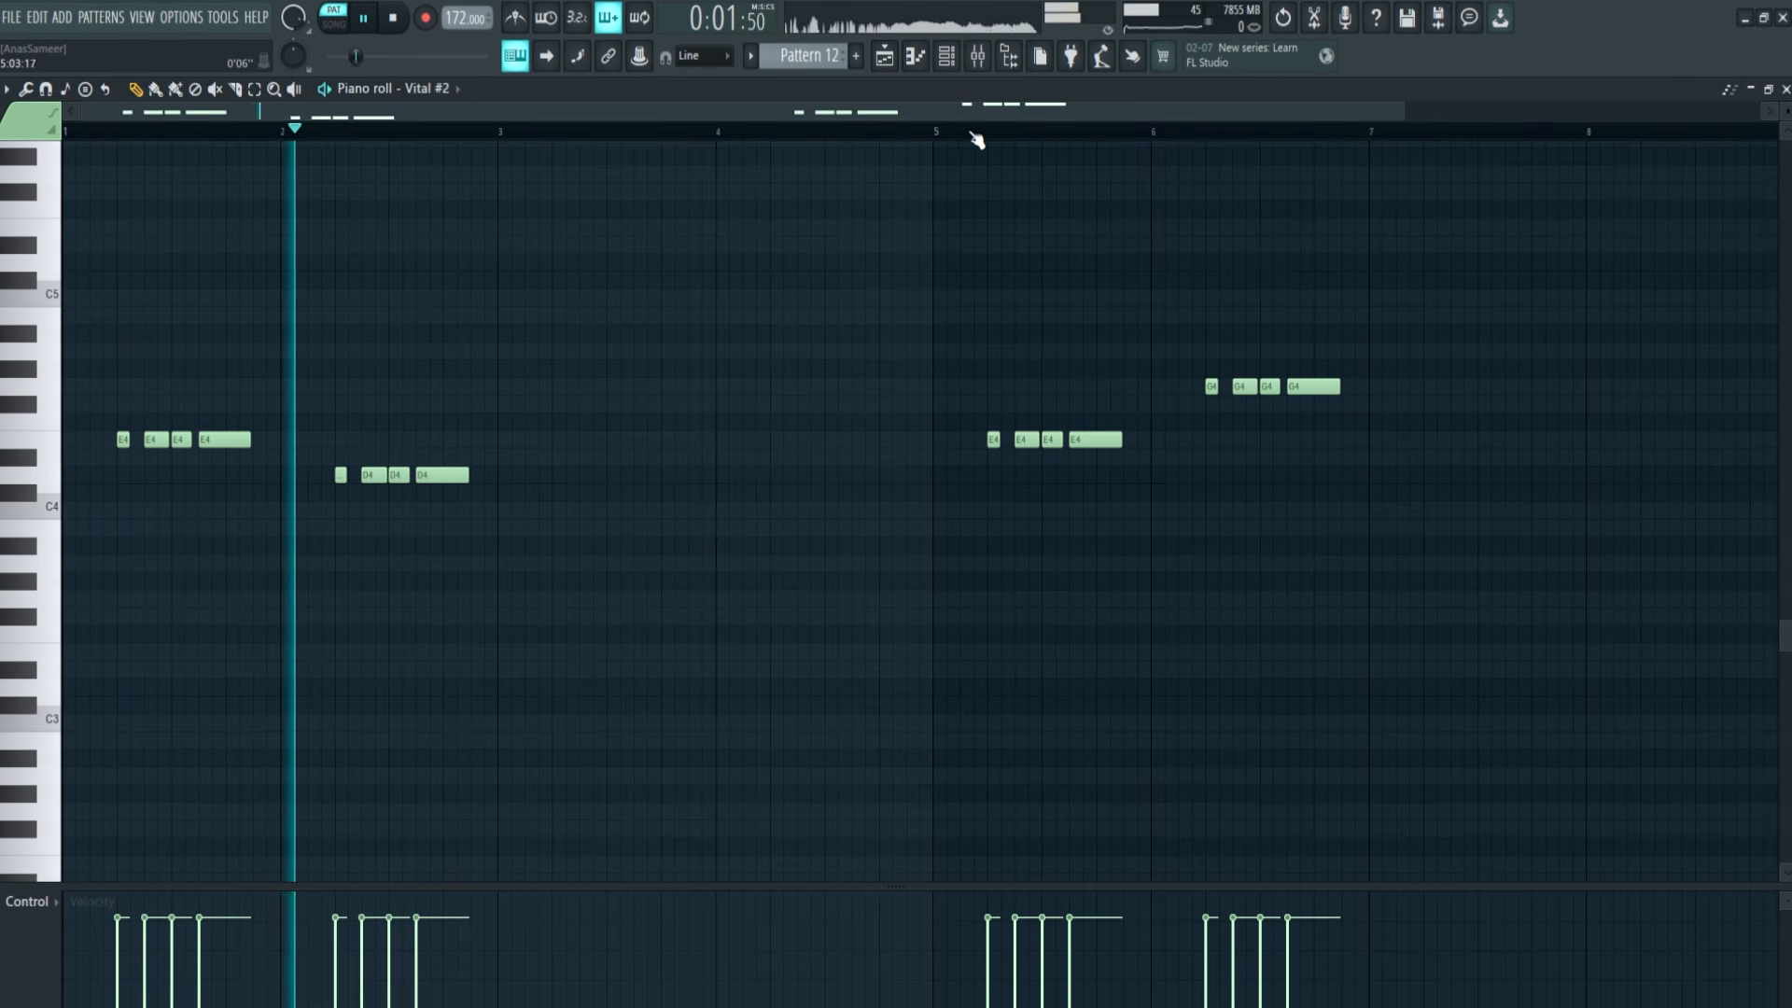
click(941, 131)
scroll(944, 130, down, 1)
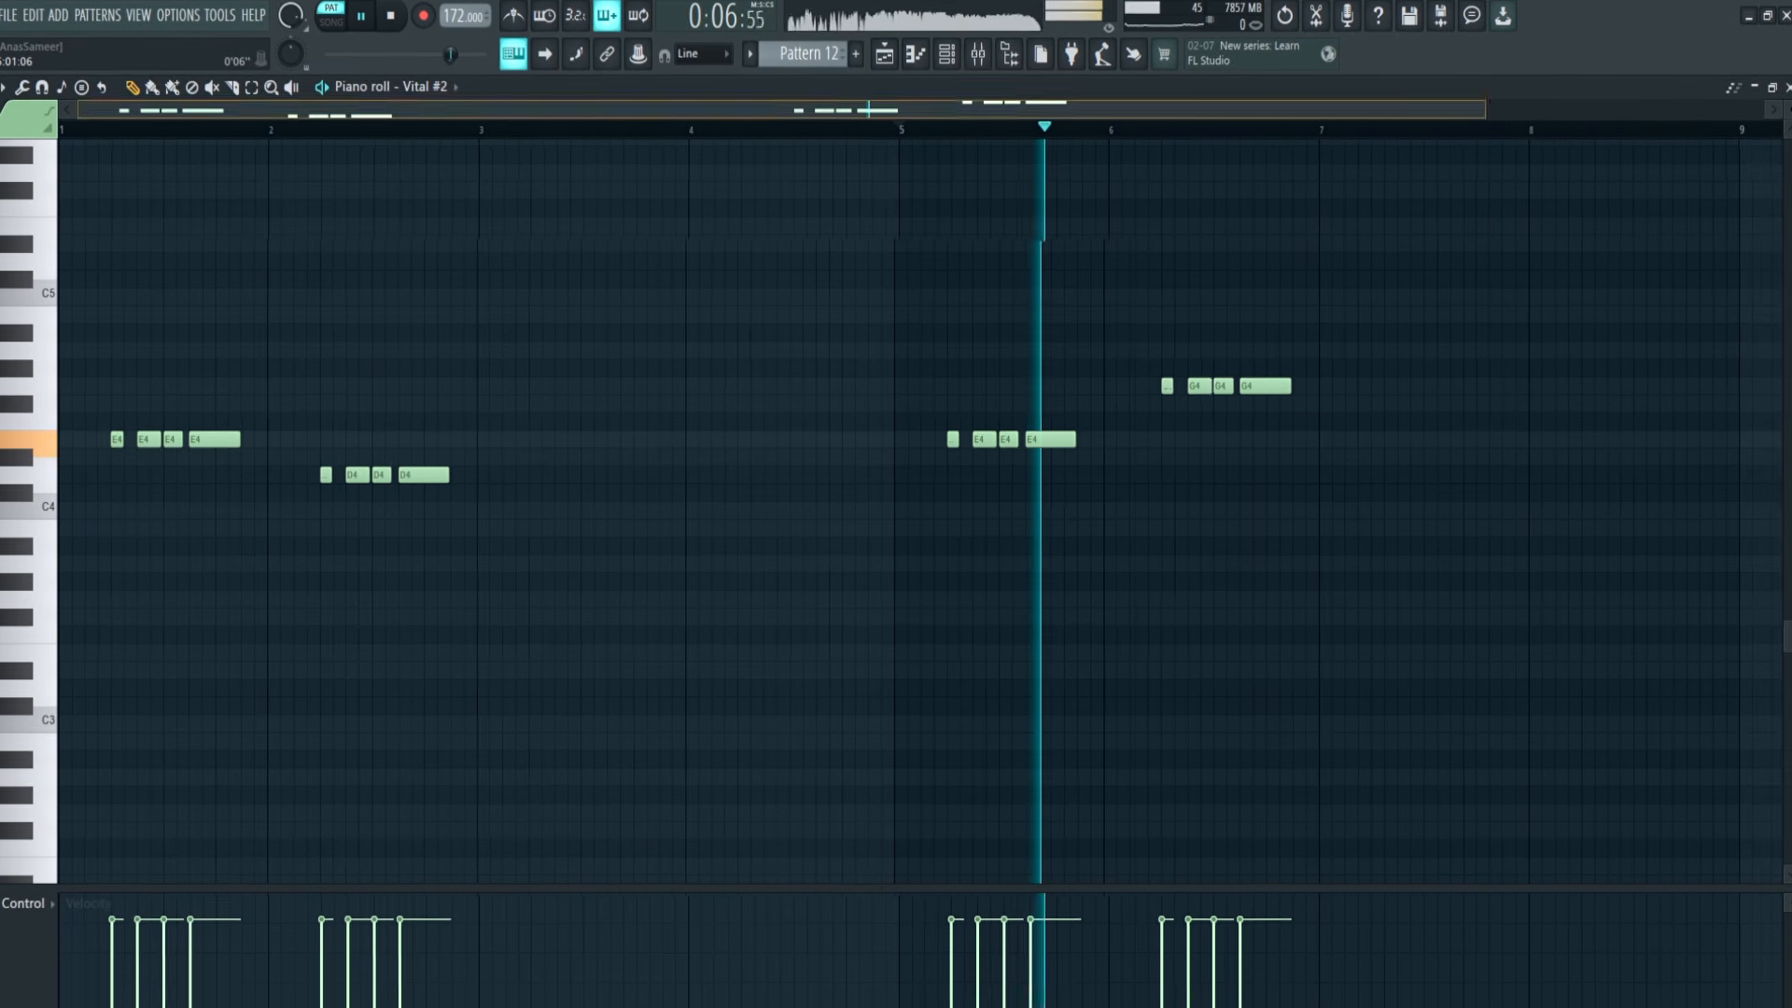
key(space)
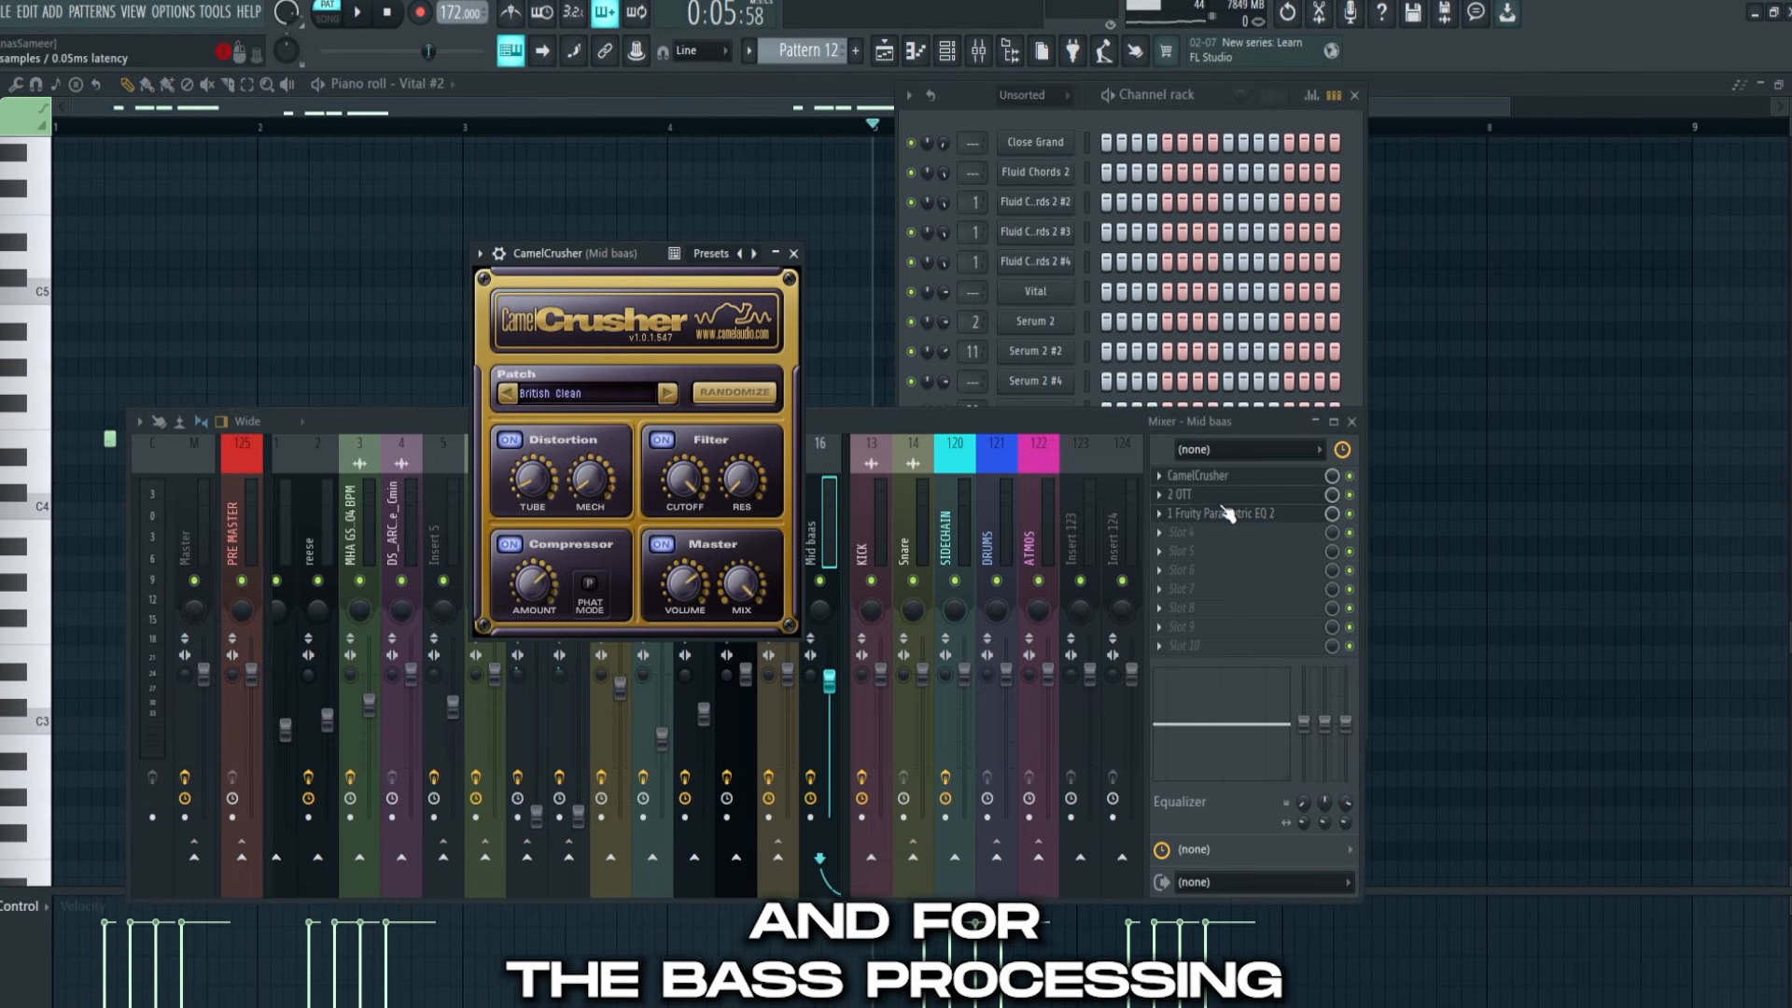
Inspect OTT and Fruity Parametric EQ 2 on the Mid baas insert and audition the soloed guitar clips on Tracks 17 and 22
click(1204, 495)
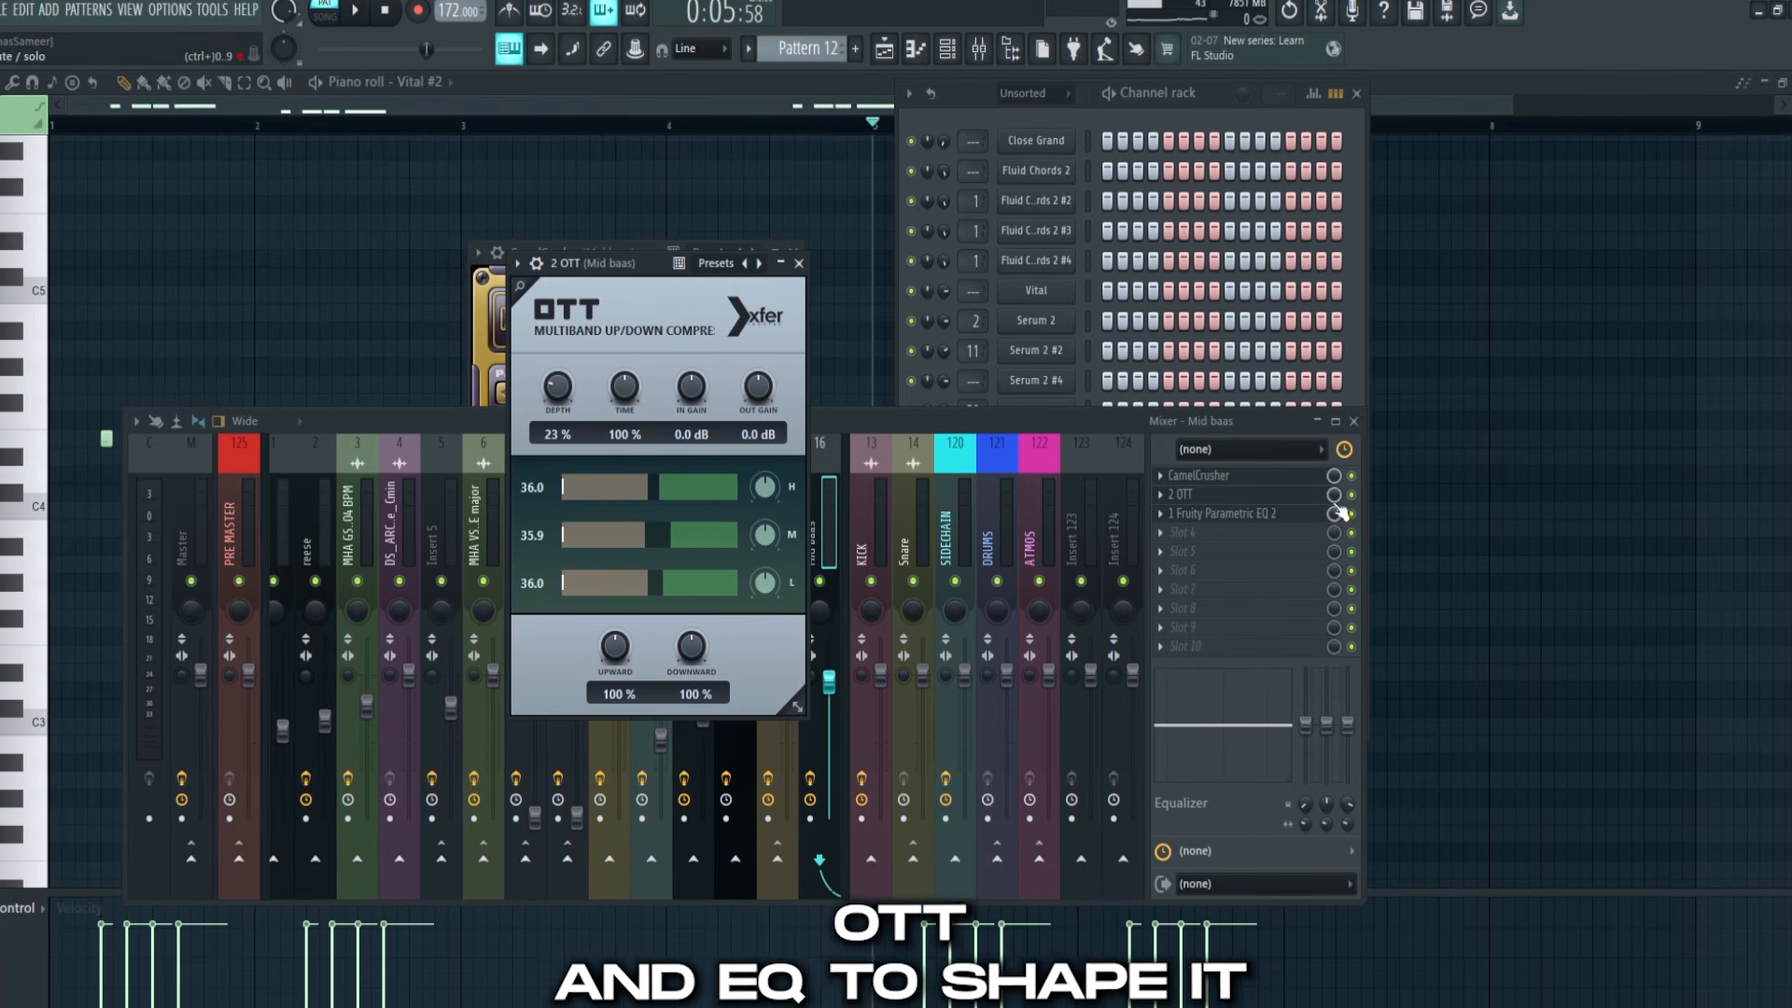
click(1213, 513)
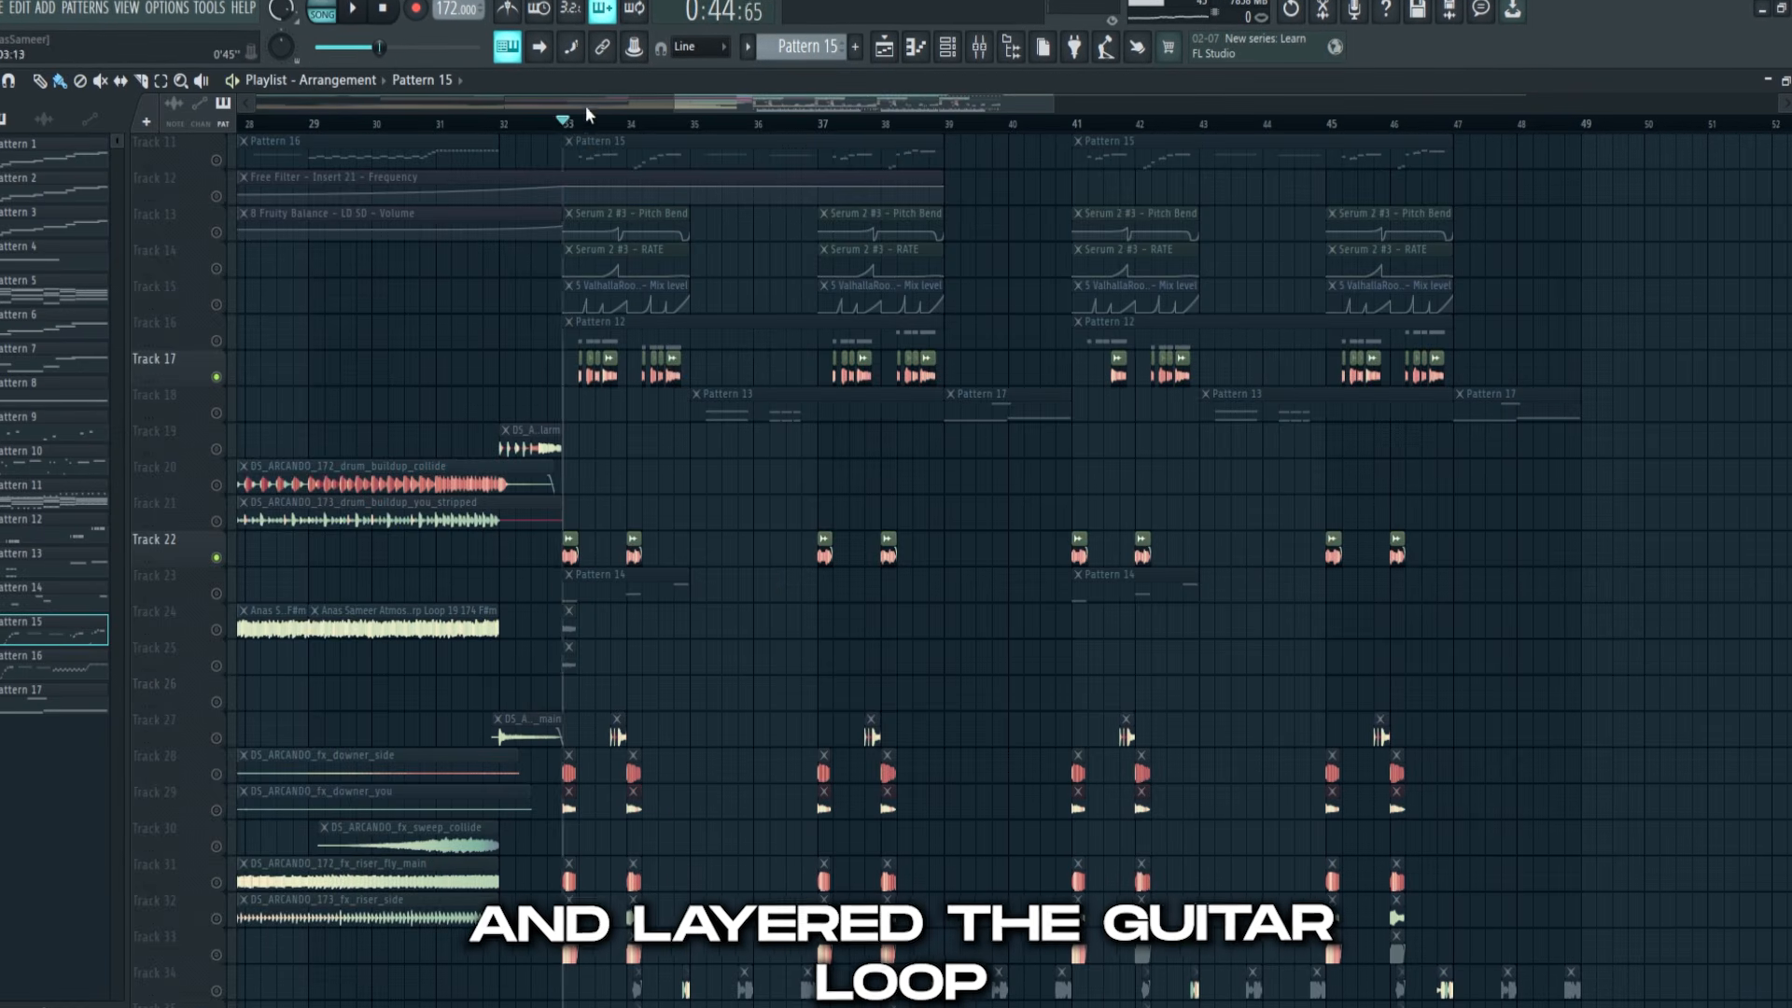
key(space)
drag(586, 108, 584, 116)
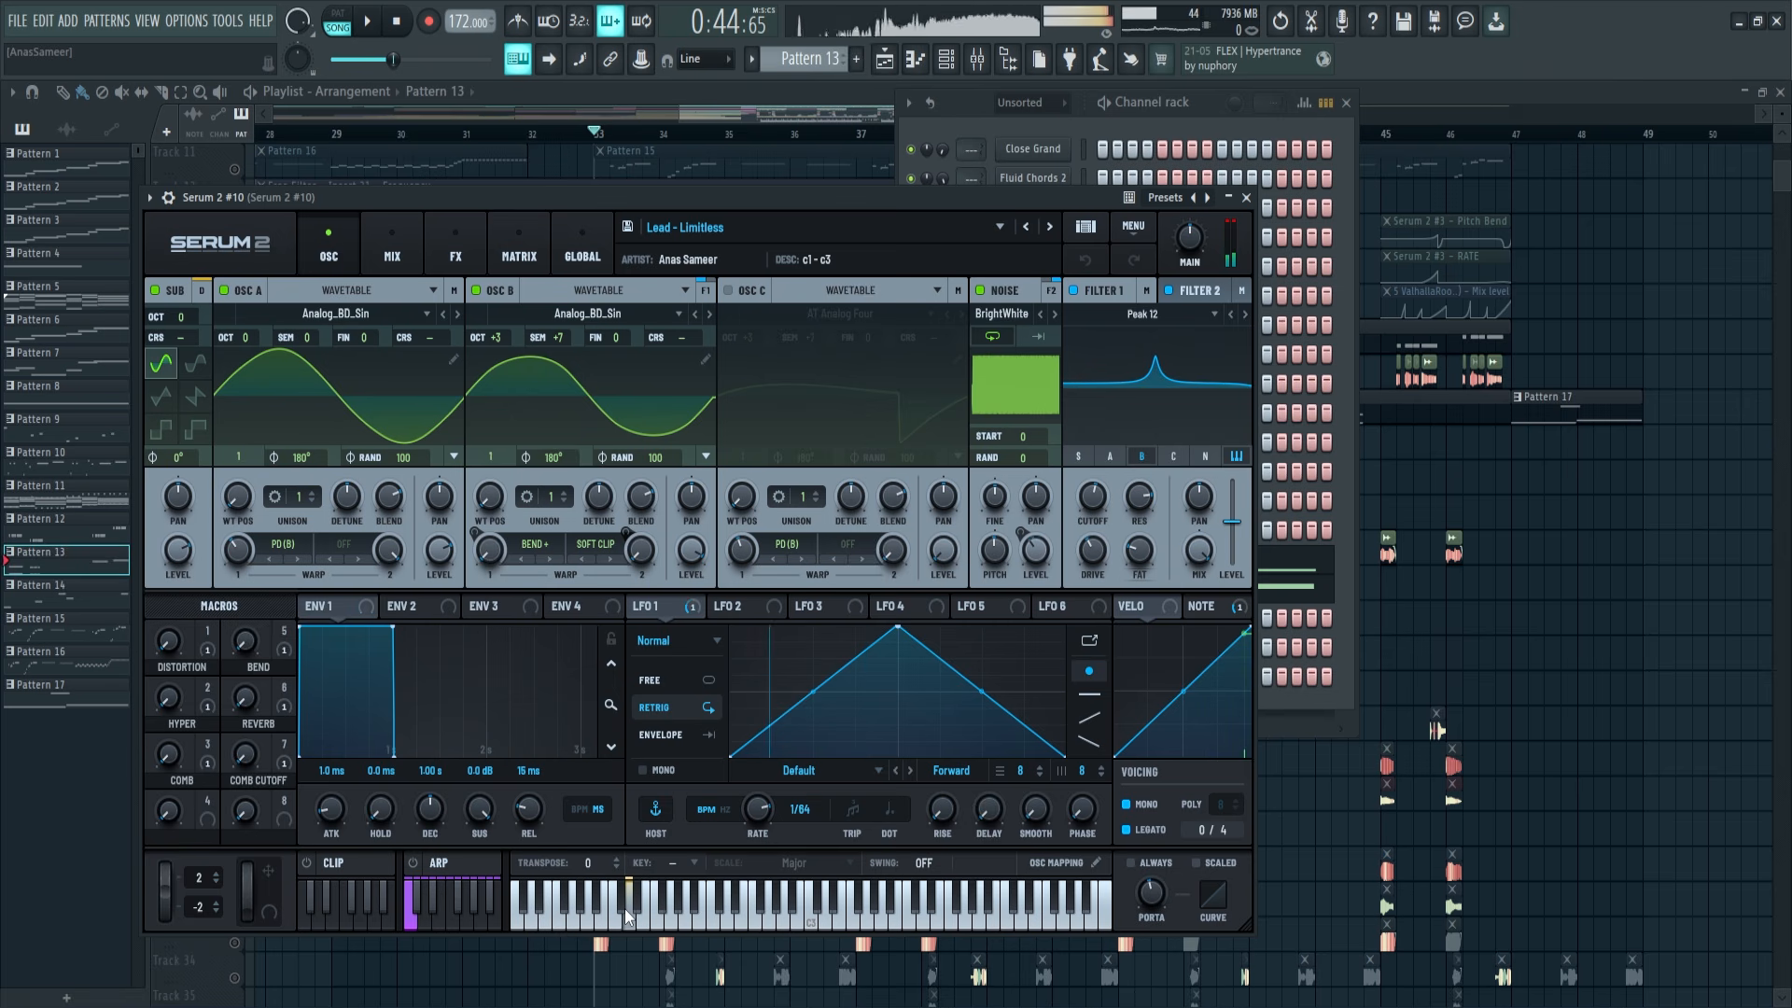
Adjust the mid and high bands of the second Fruity Parametric EQ 2 on the Serum 2 #10 insert
click(171, 198)
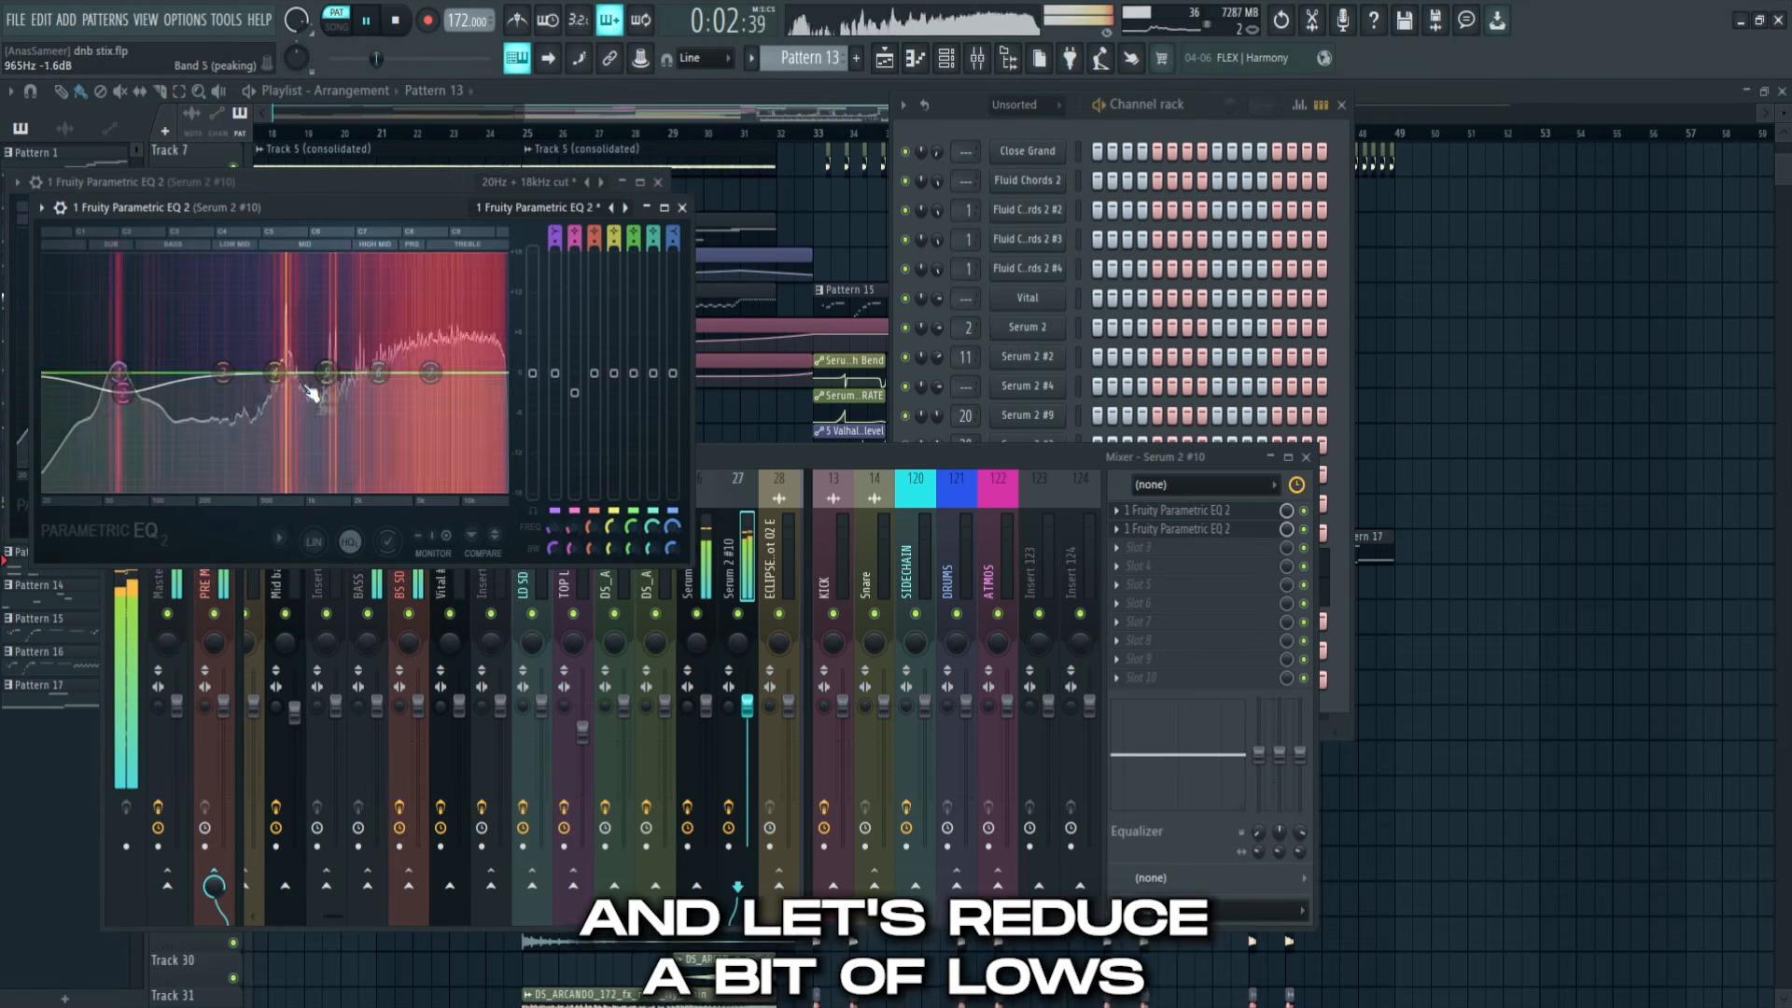
drag(276, 374, 289, 375)
drag(431, 374, 466, 402)
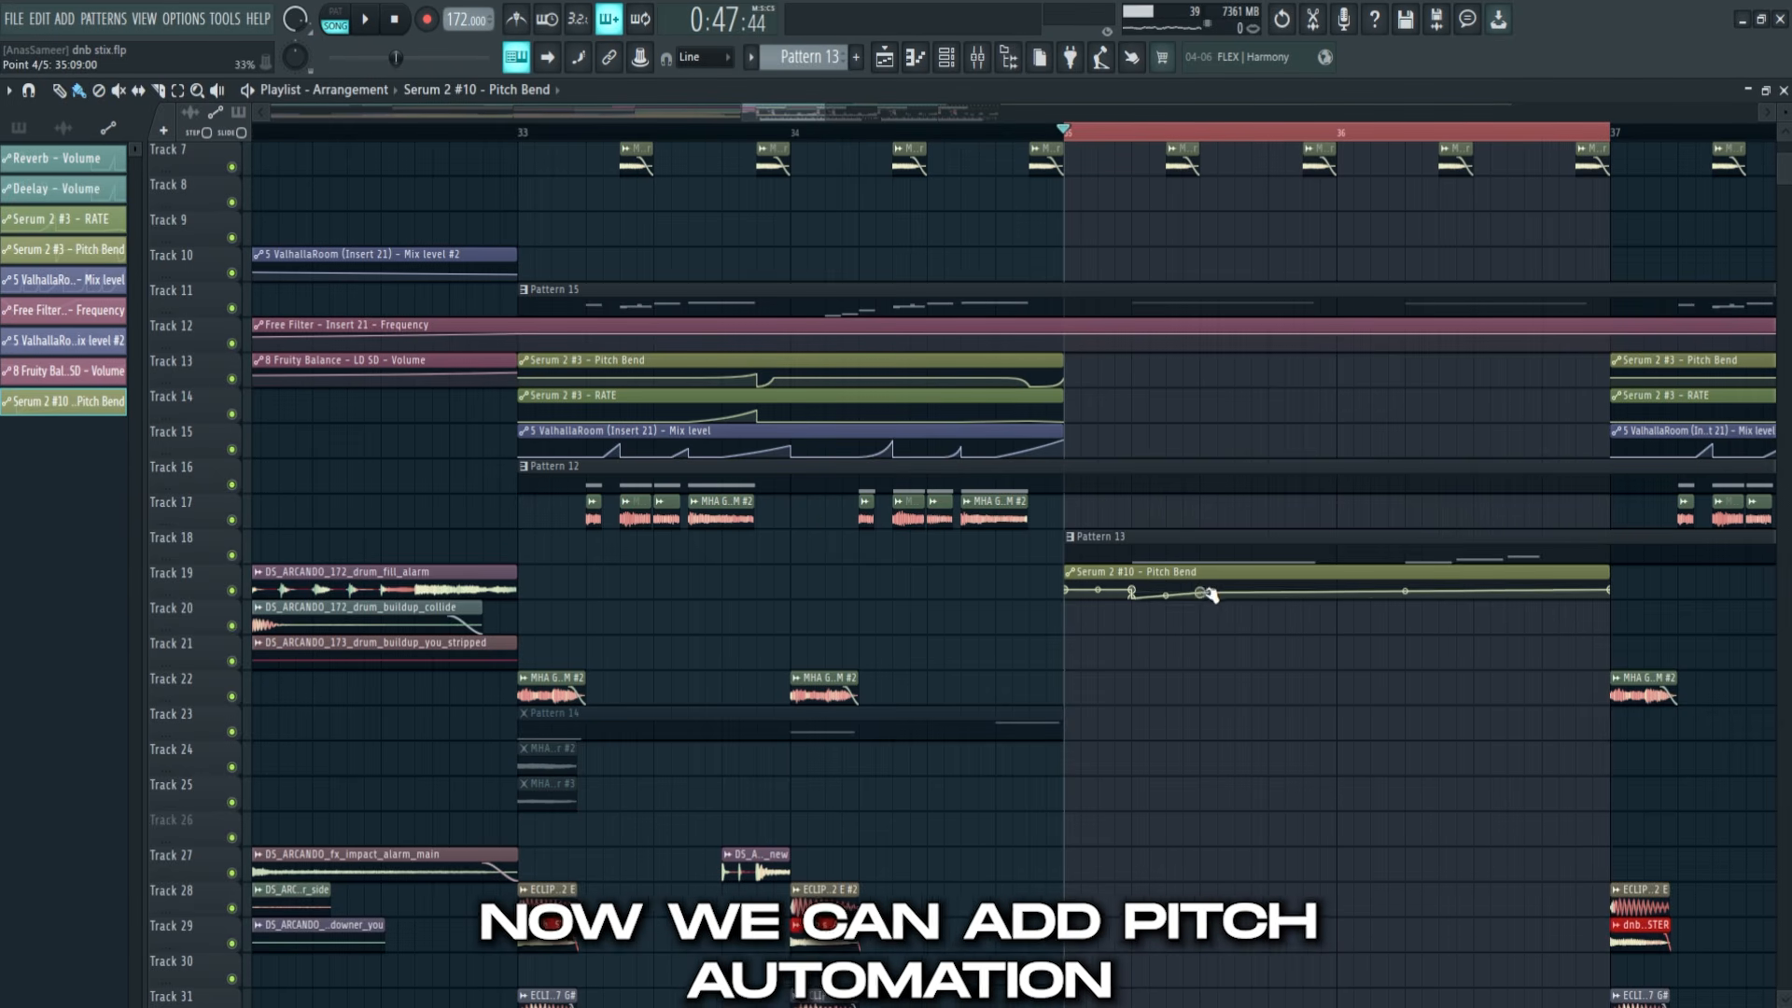
Play back the drop and clone the Serum 2 #9 channel as an additional lead layer
key(space)
key(F6)
key(space)
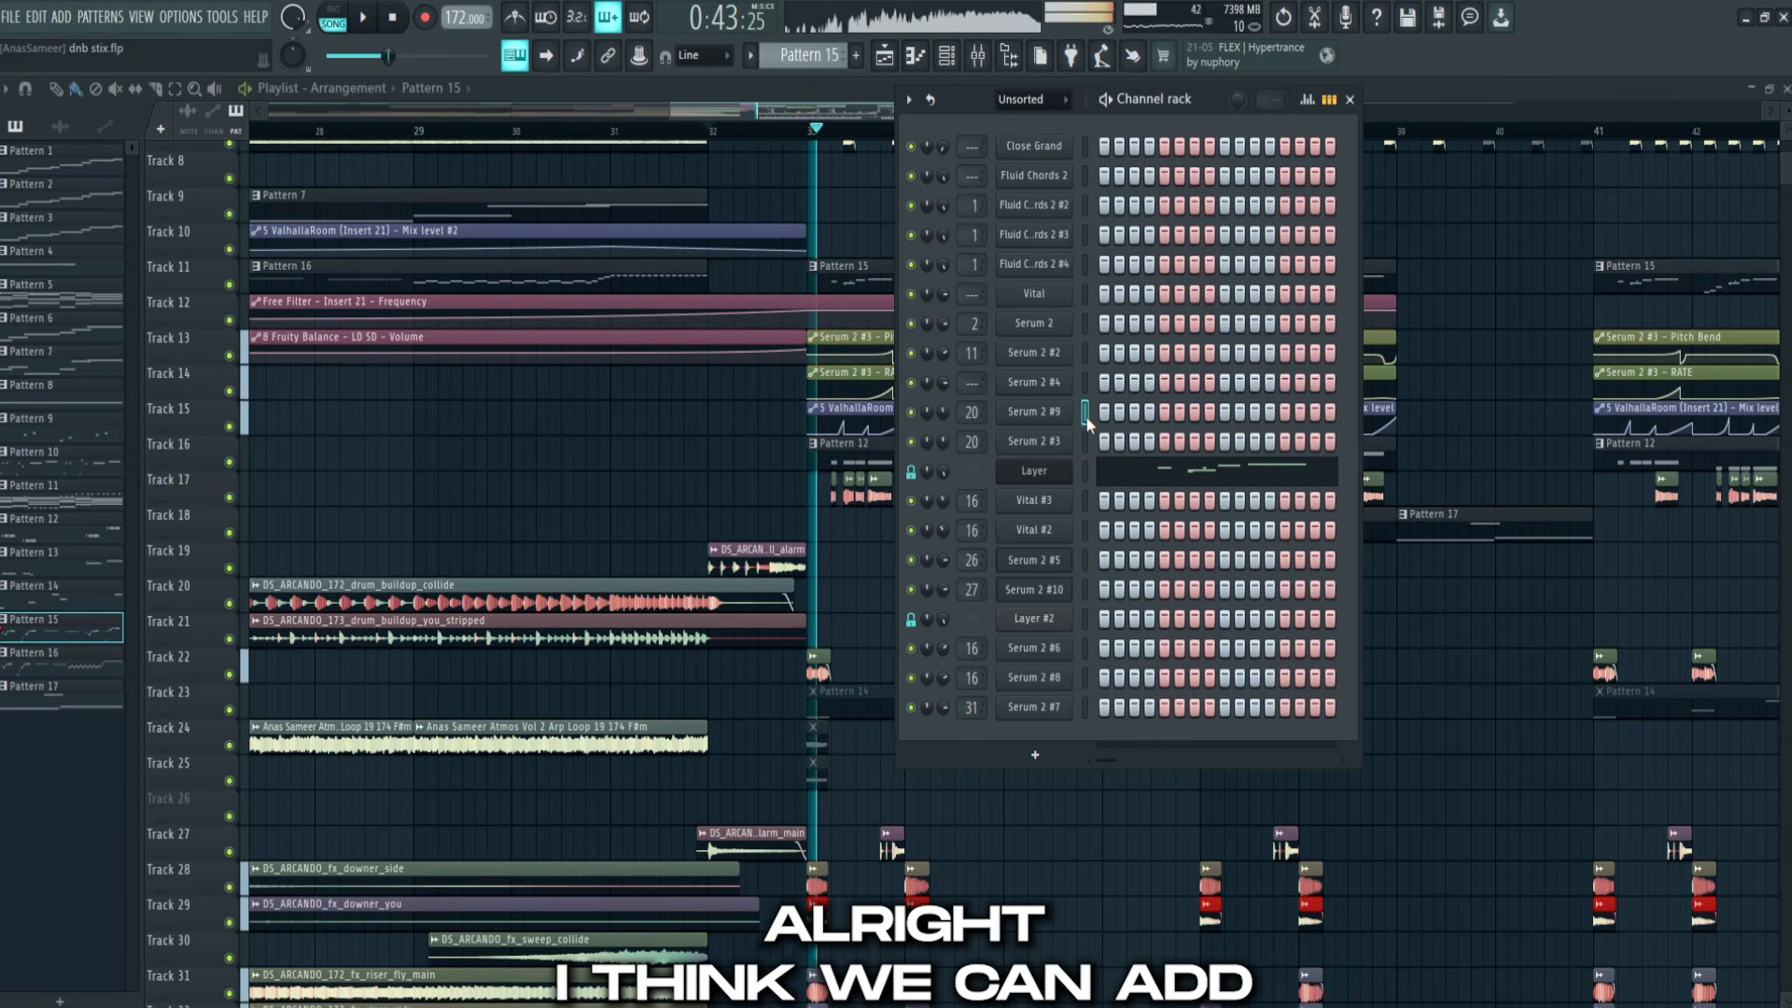
right_click(1057, 422)
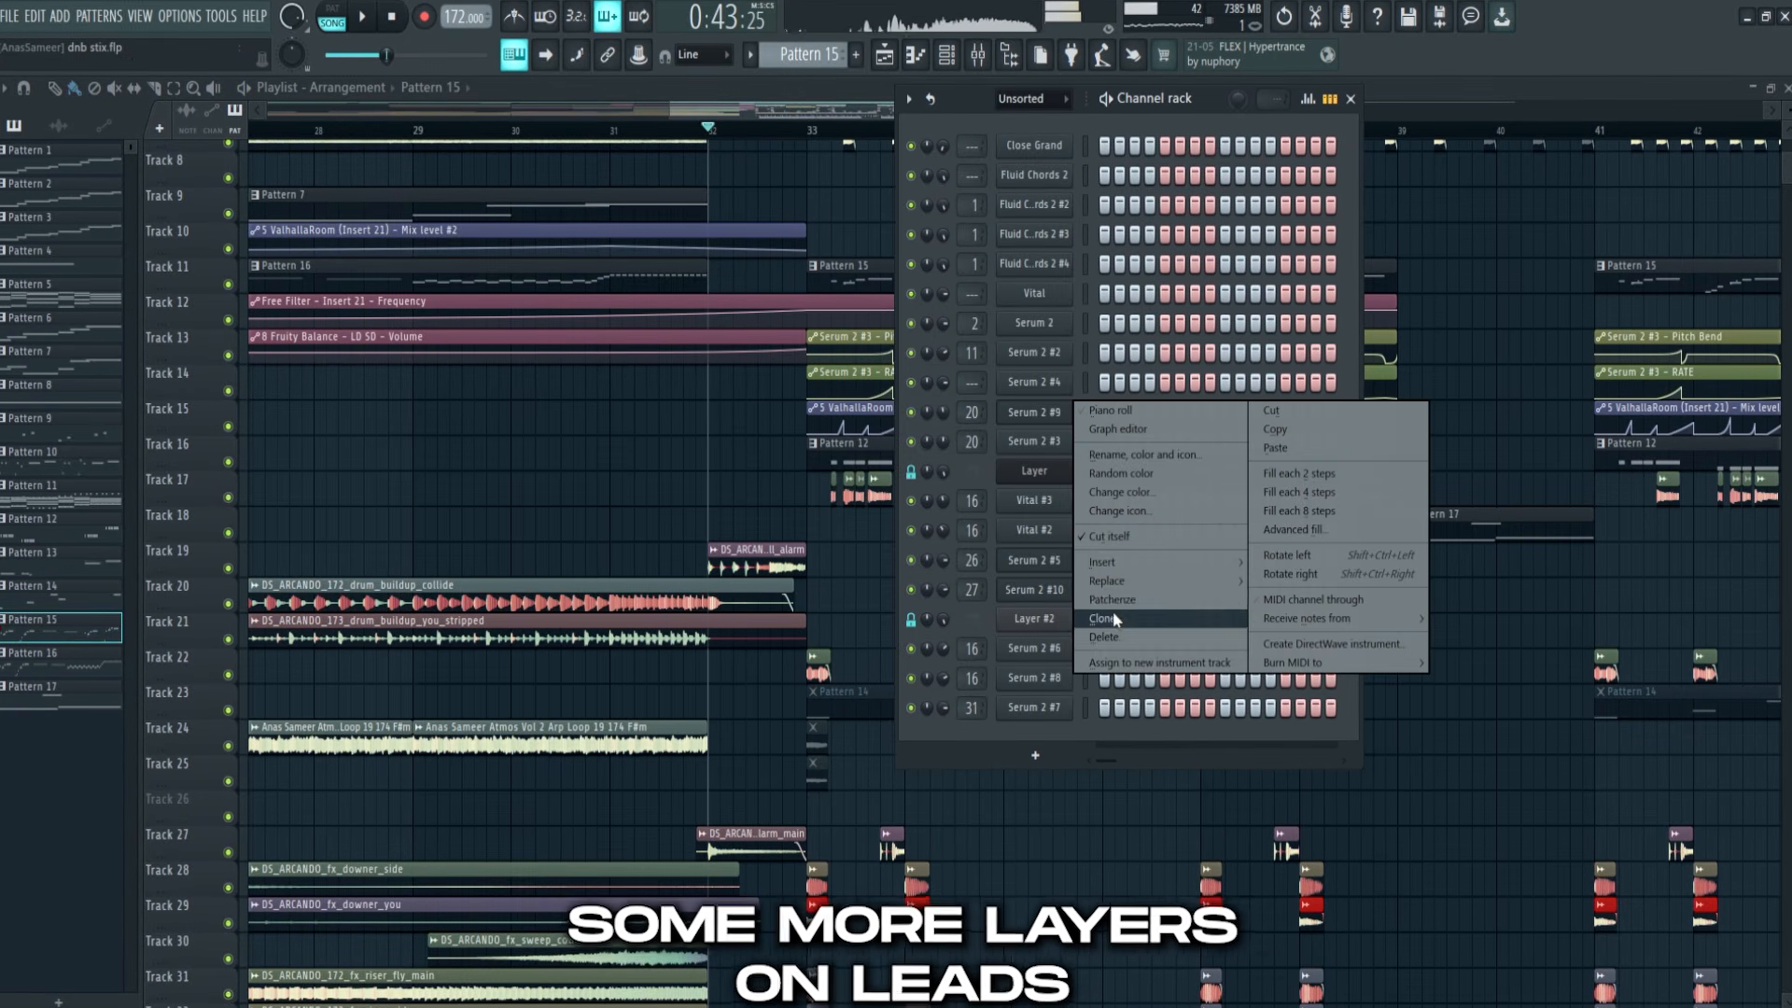
click(1116, 625)
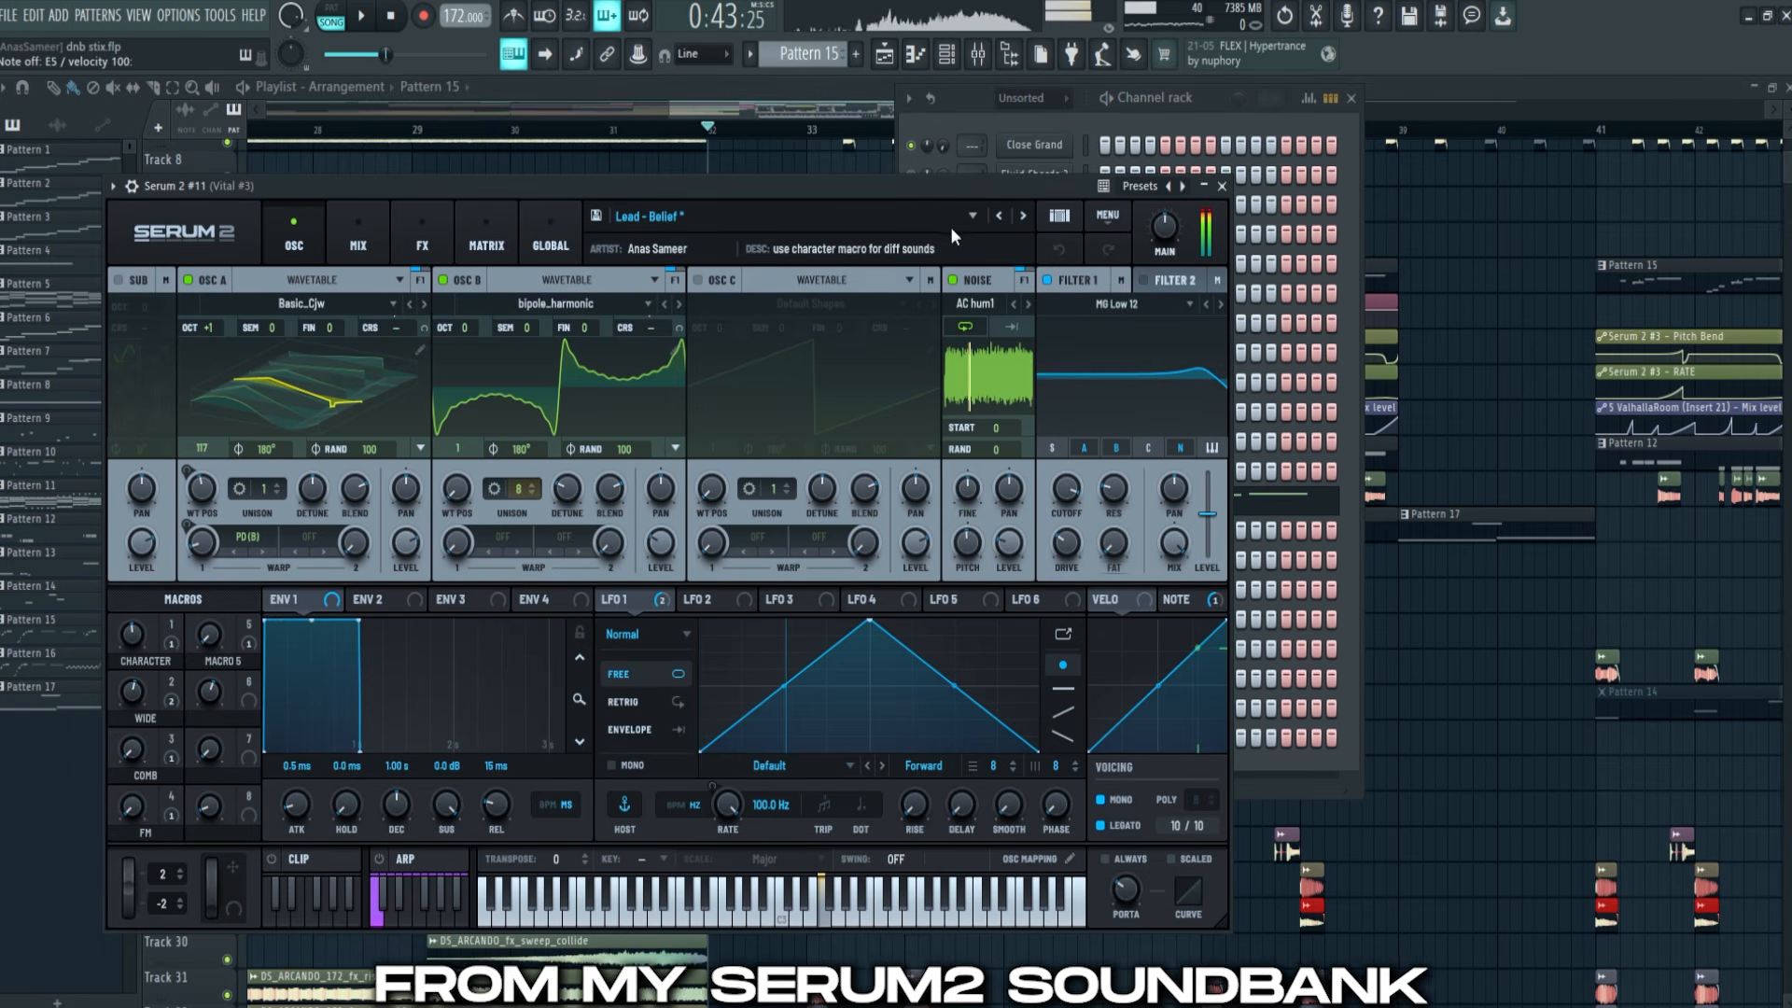
Audition lead presets in Serum 2 #11, load Lead - Gritted and open its LFO 1 settings
drag(824, 187, 968, 188)
click(1165, 217)
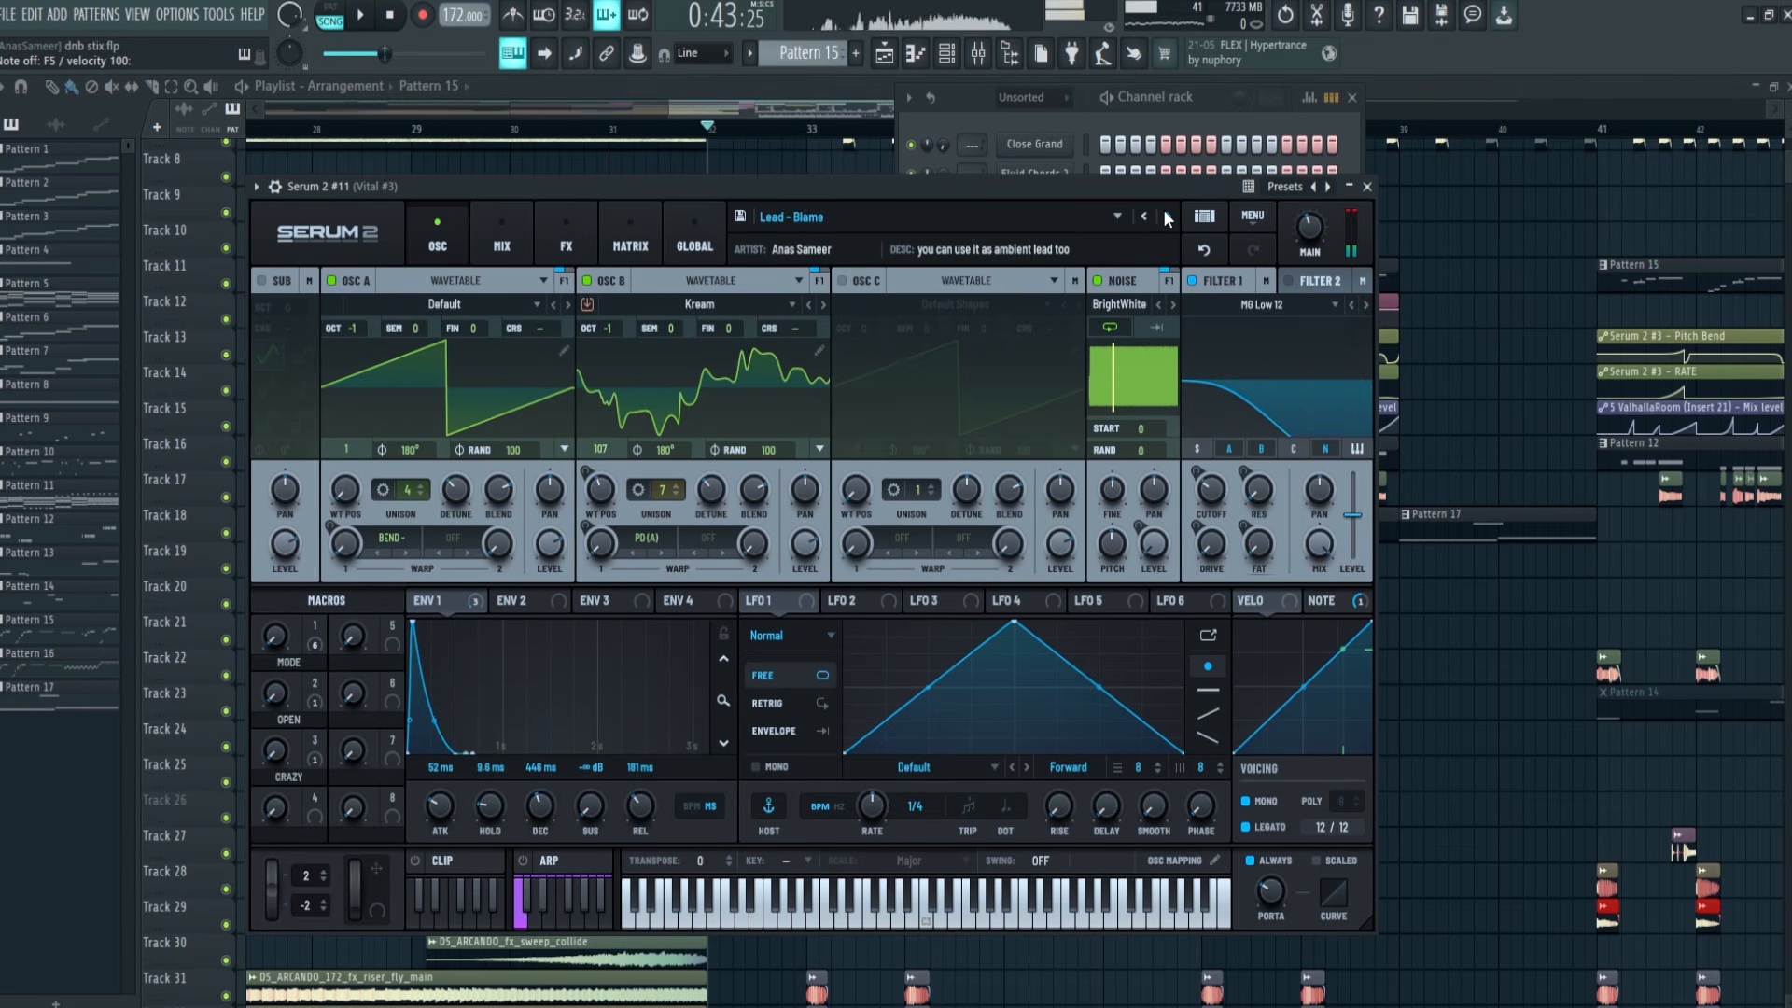
click(1165, 216)
click(1166, 216)
click(1165, 216)
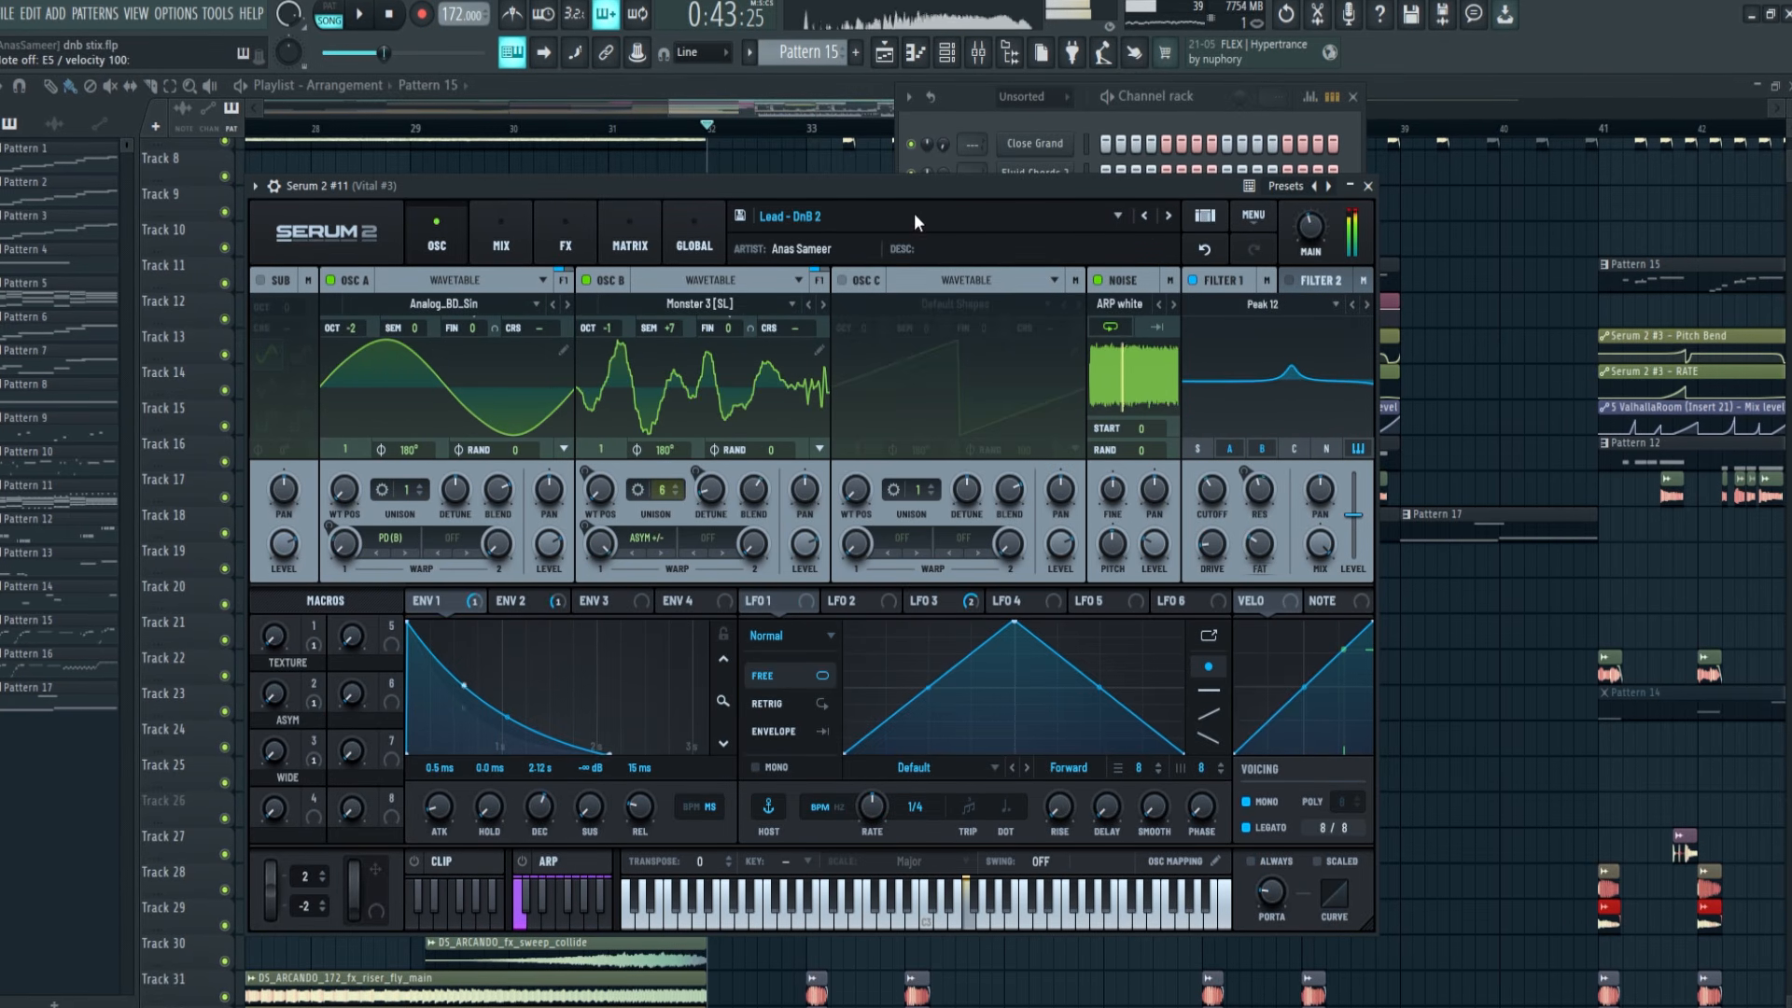
click(1153, 216)
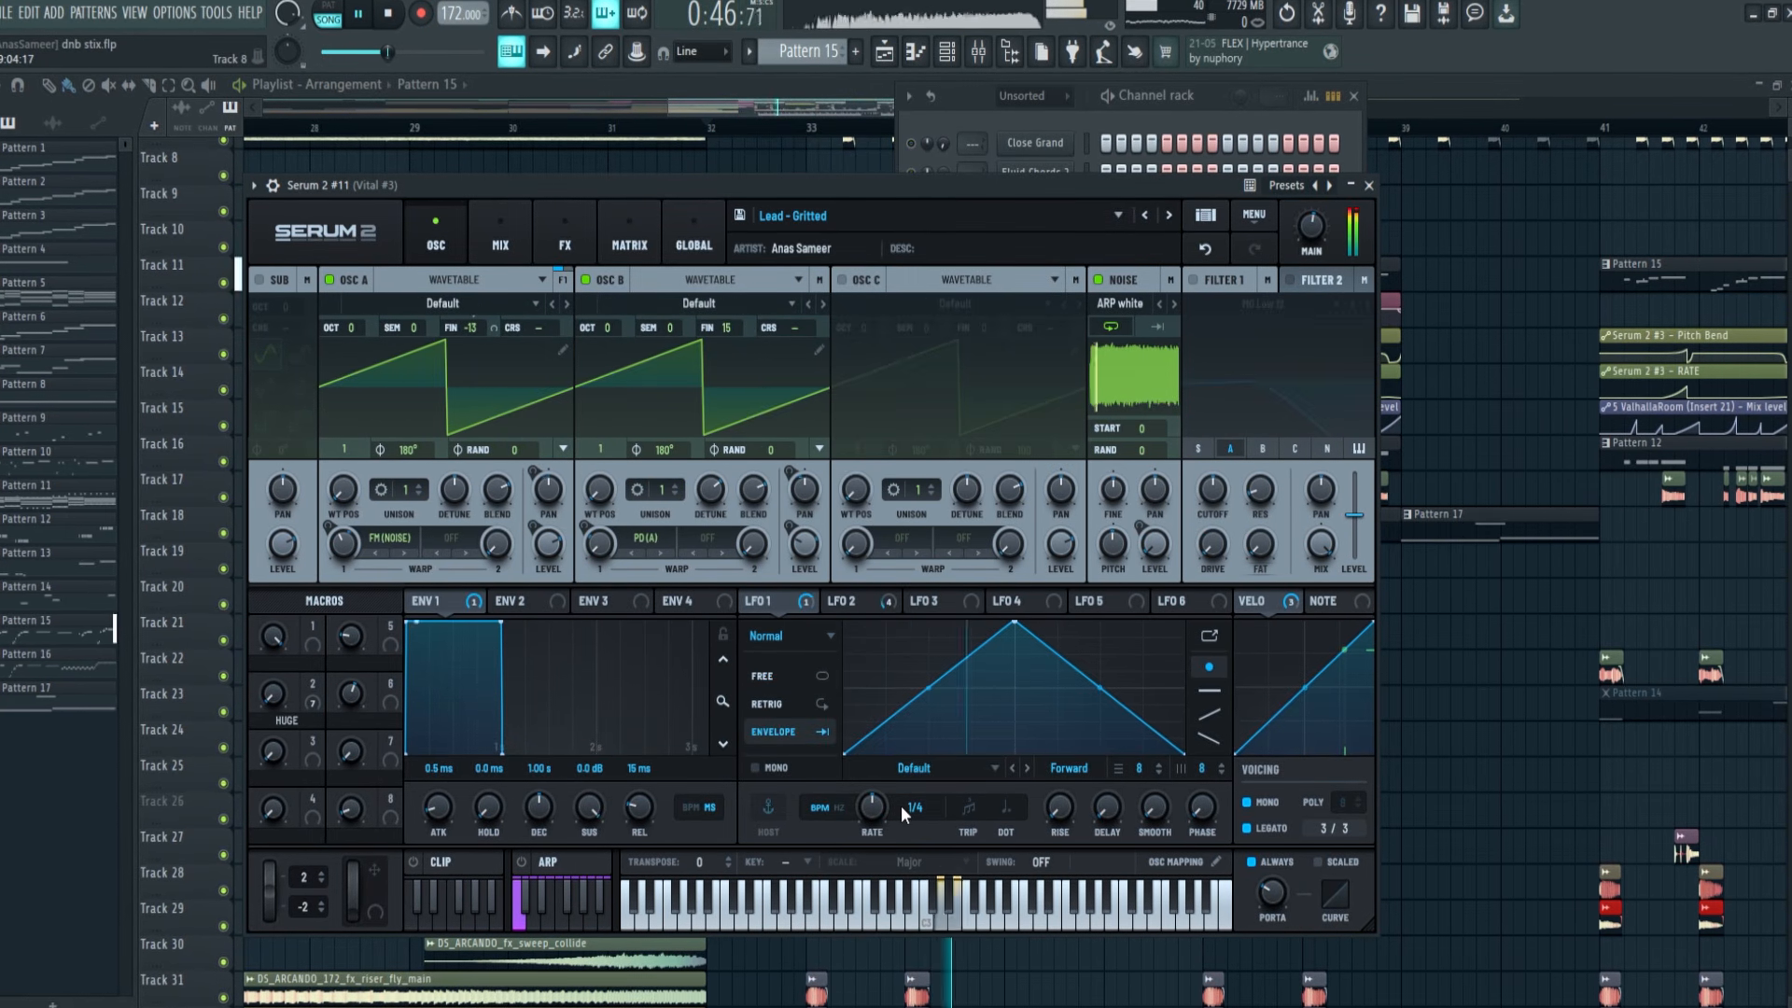
click(801, 600)
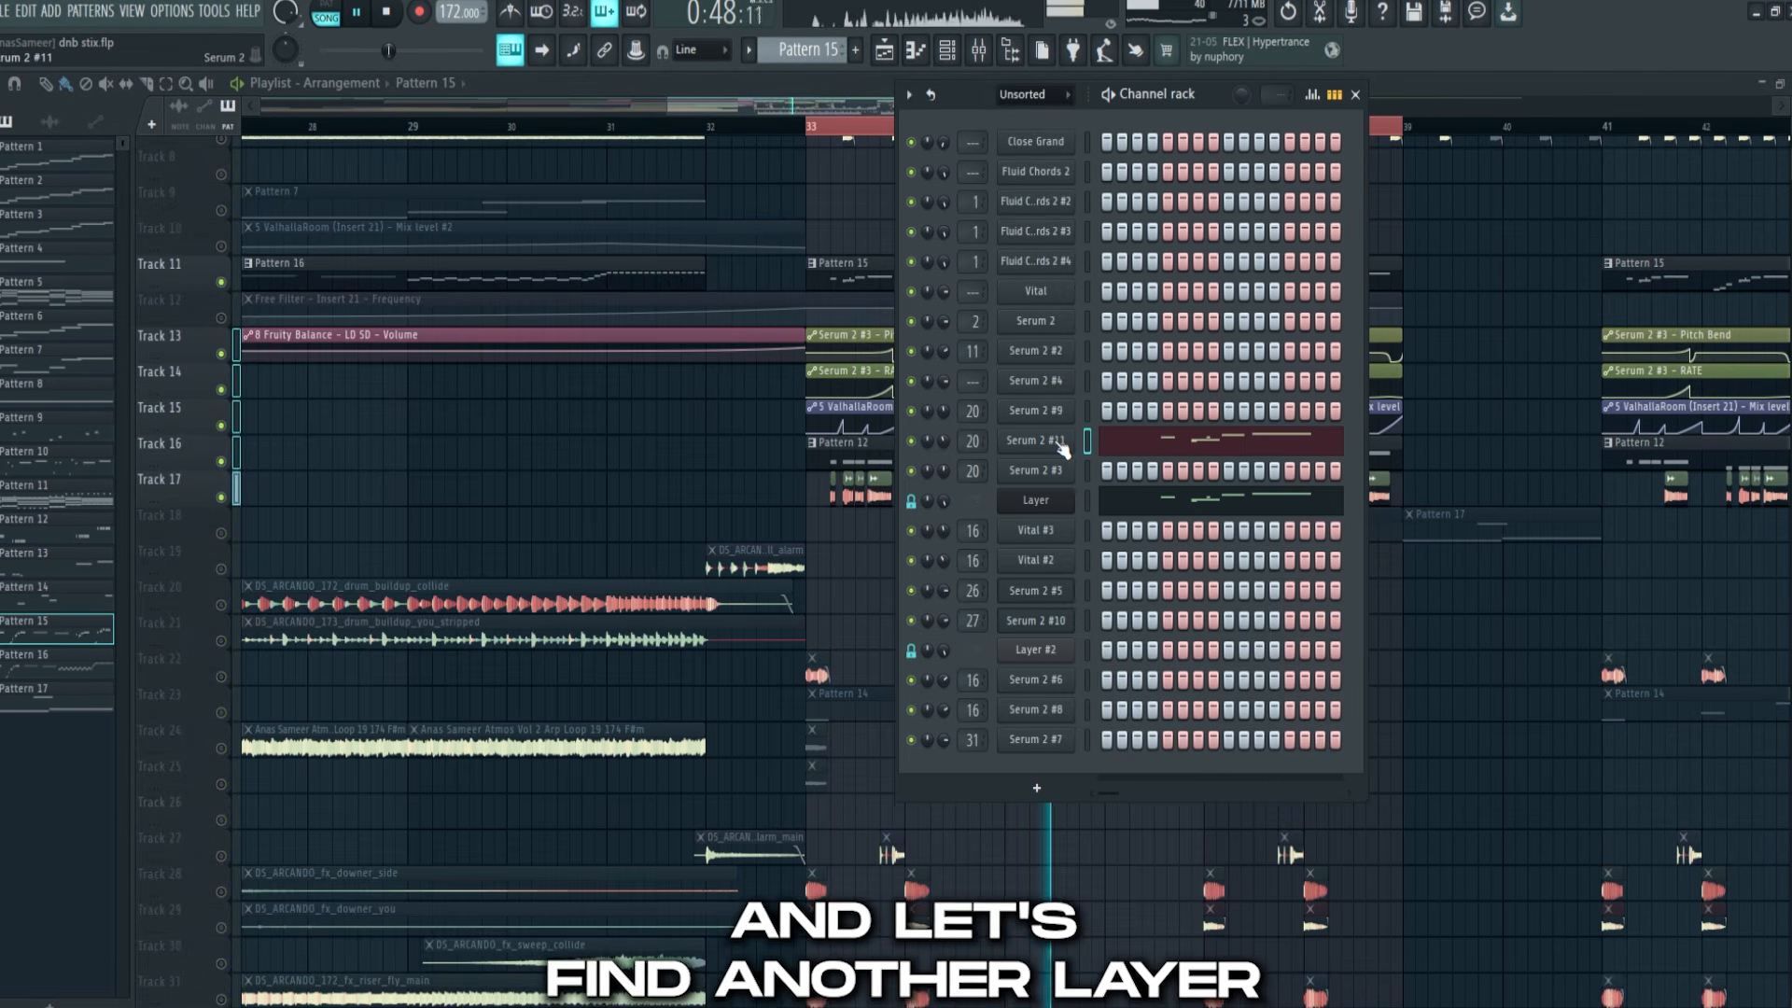
Clone the Serum 2 #11 channel and load the Lead - Leash preset in the copy for more attack
right_click(1003, 431)
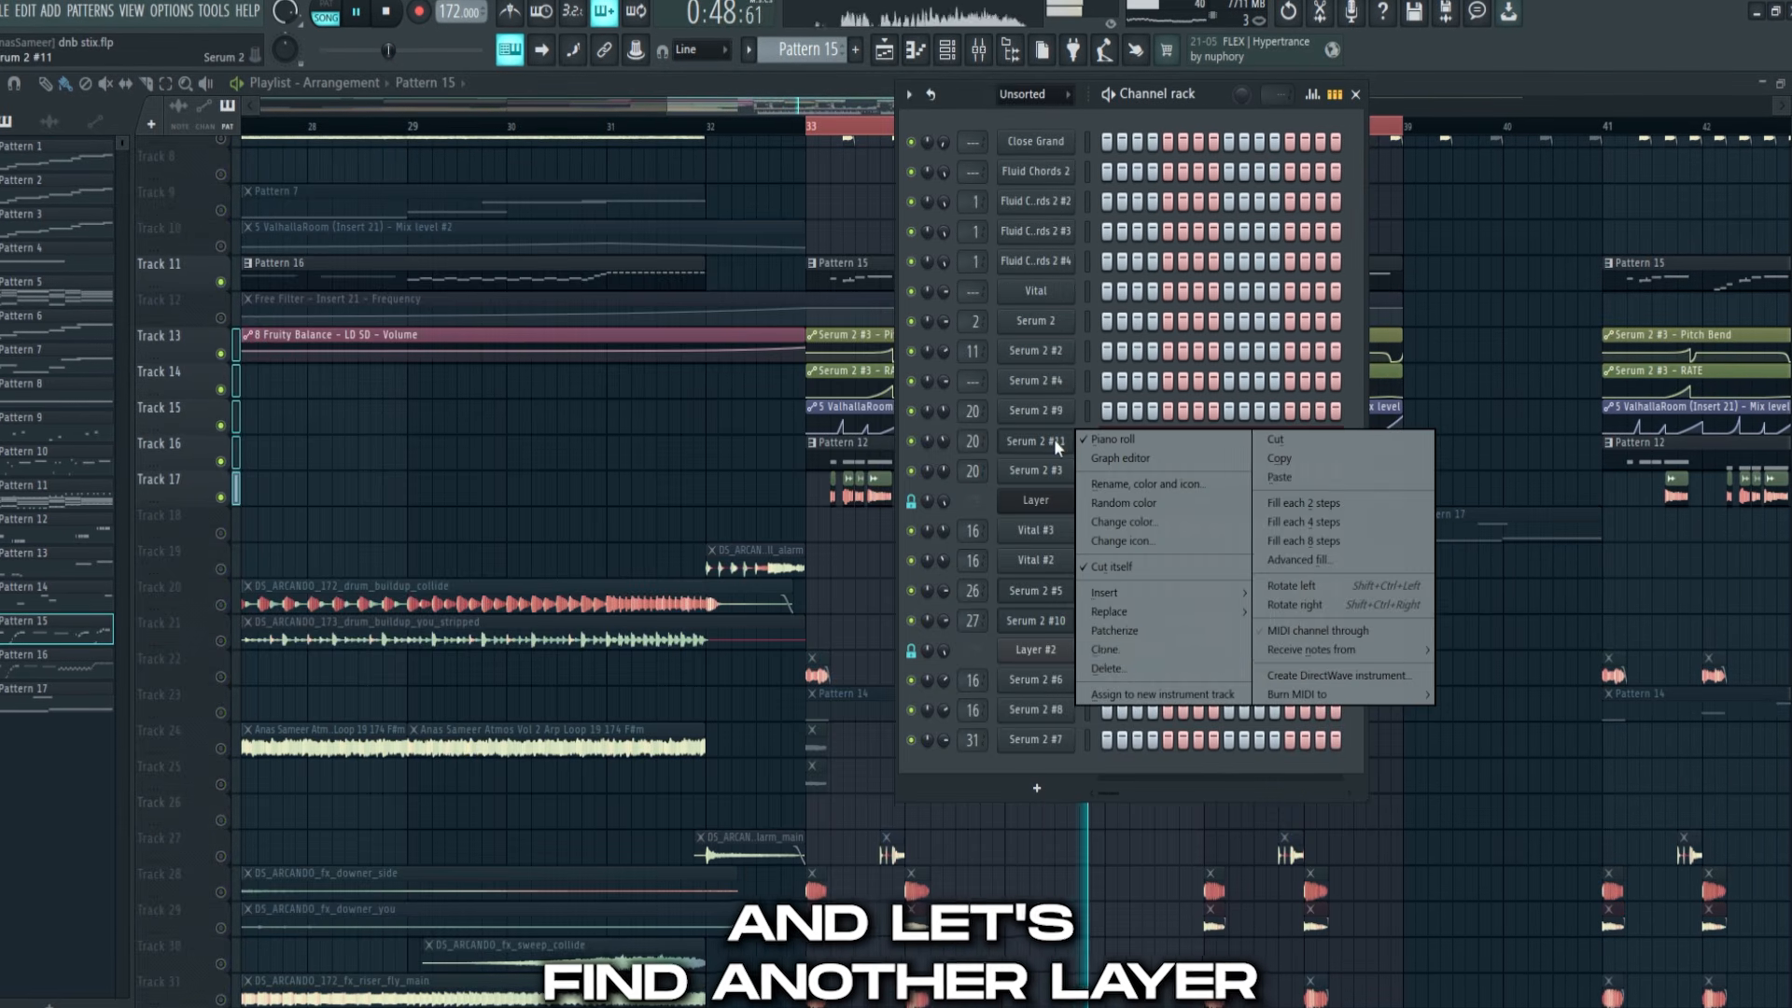
click(1119, 634)
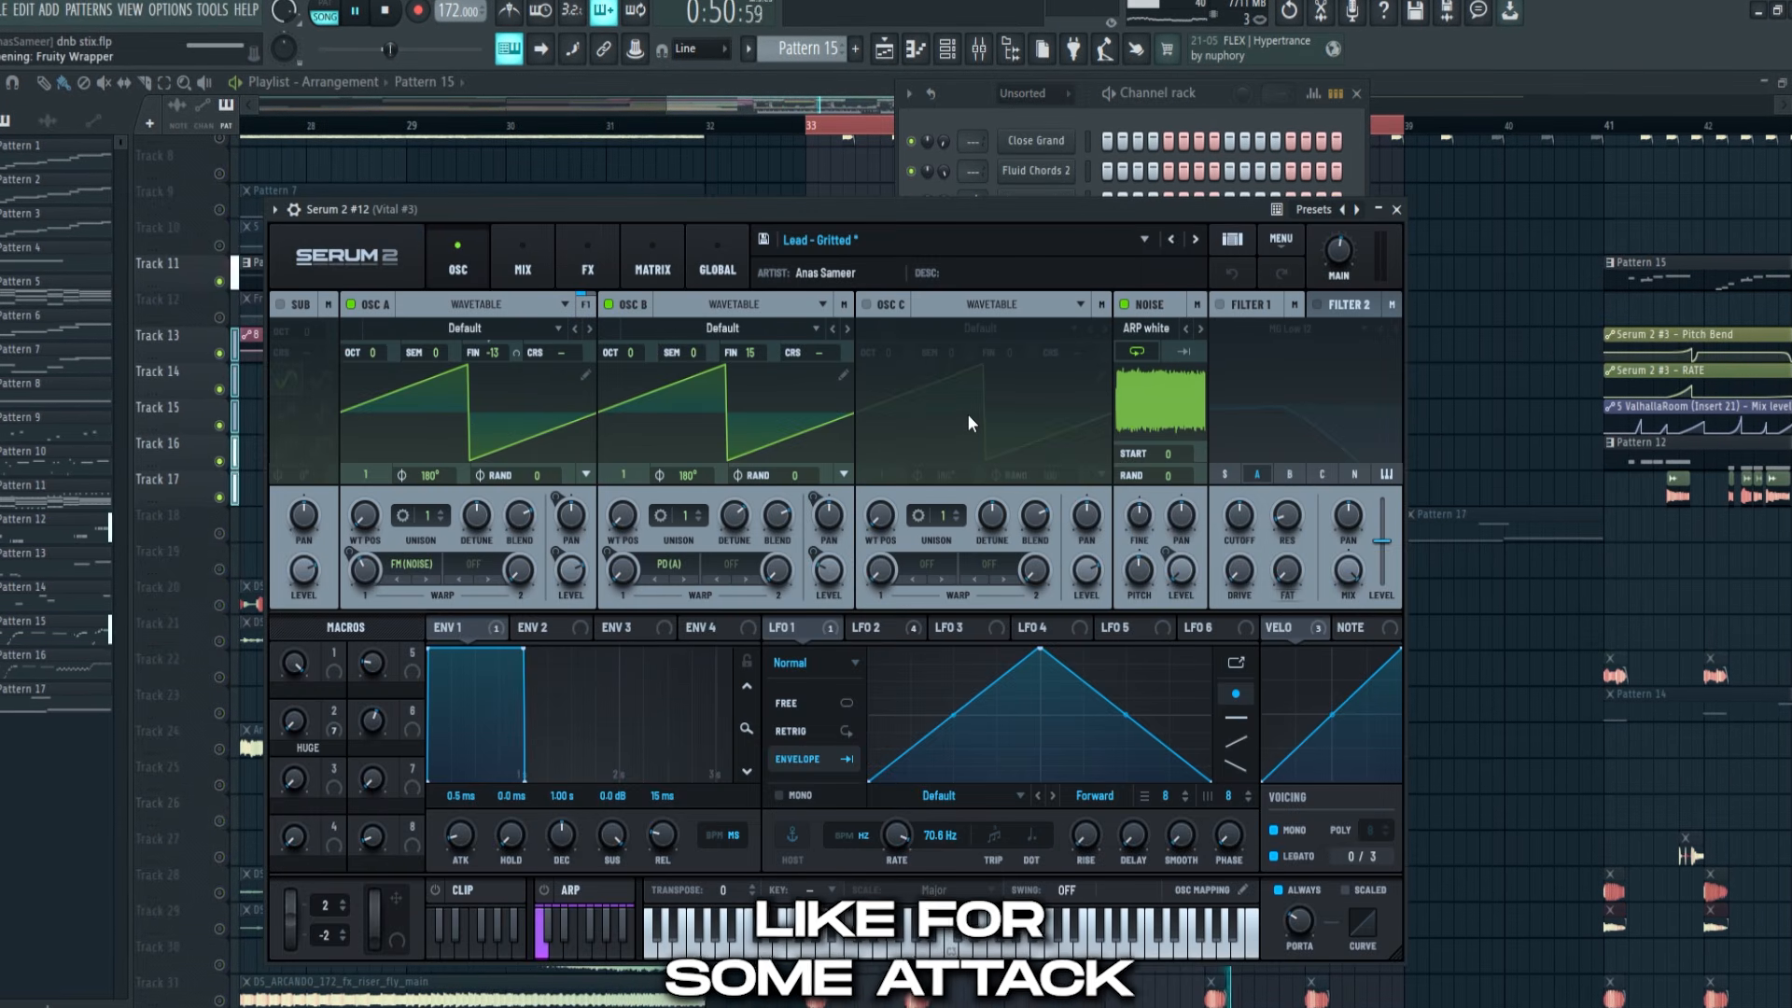
click(1195, 239)
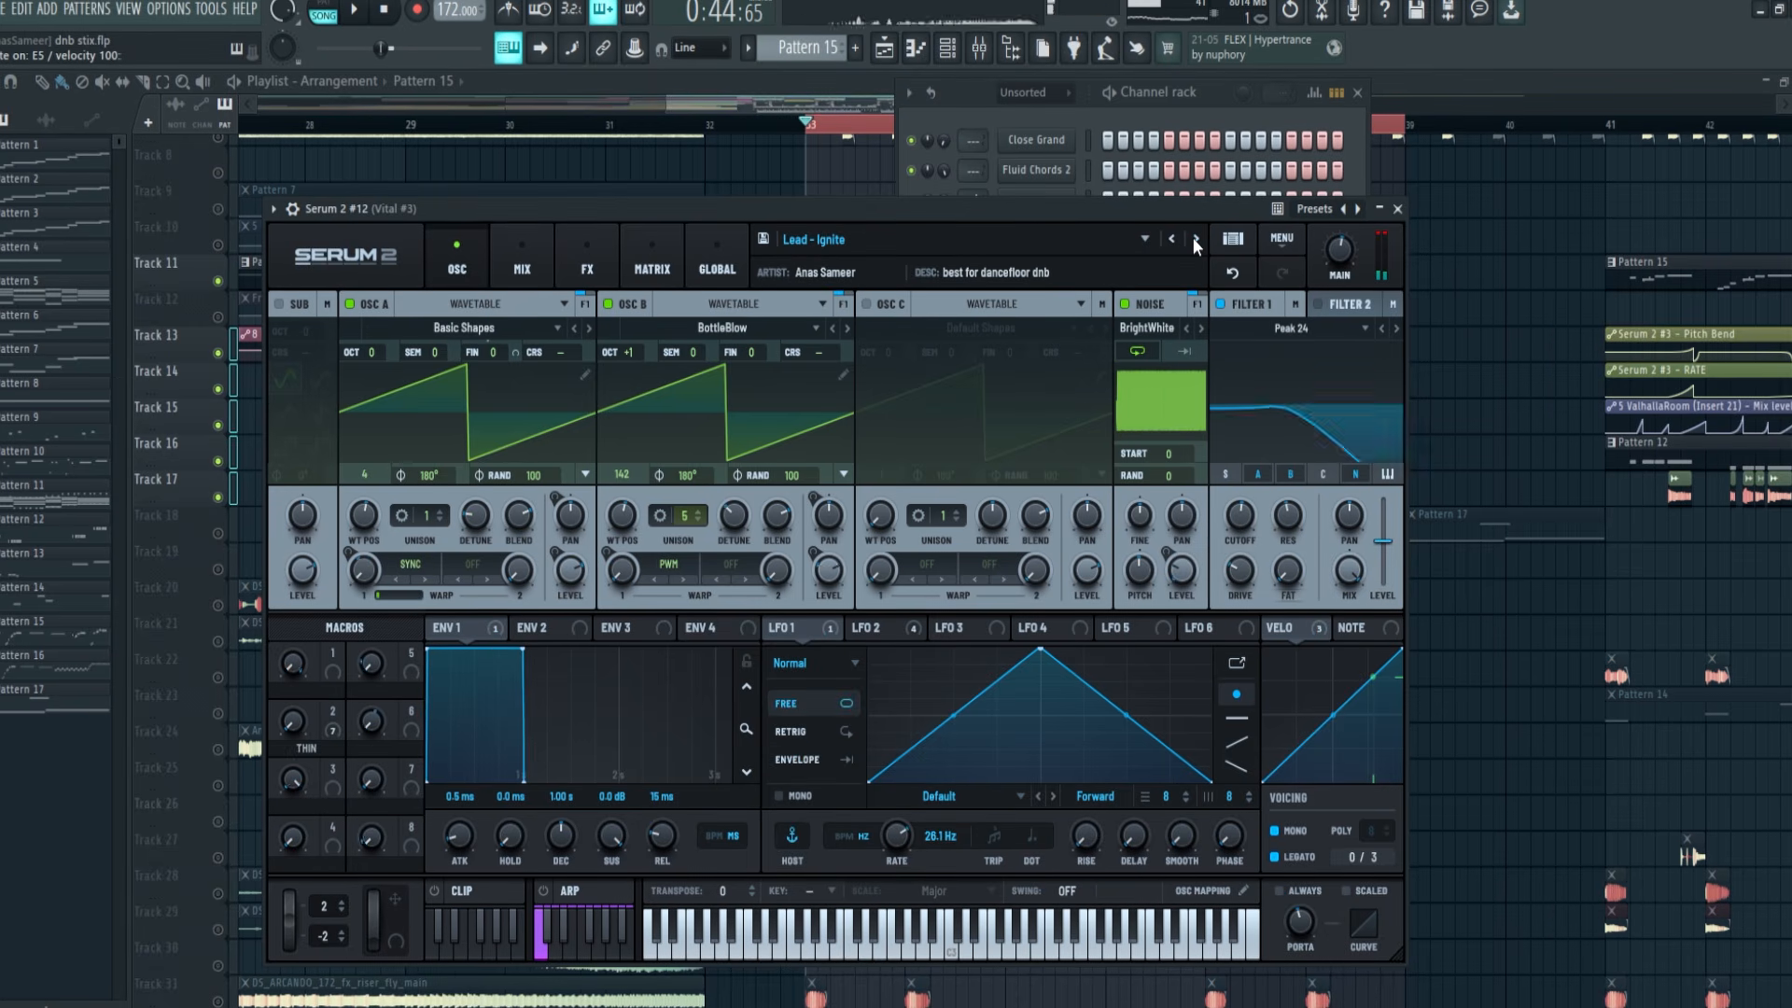
click(1195, 239)
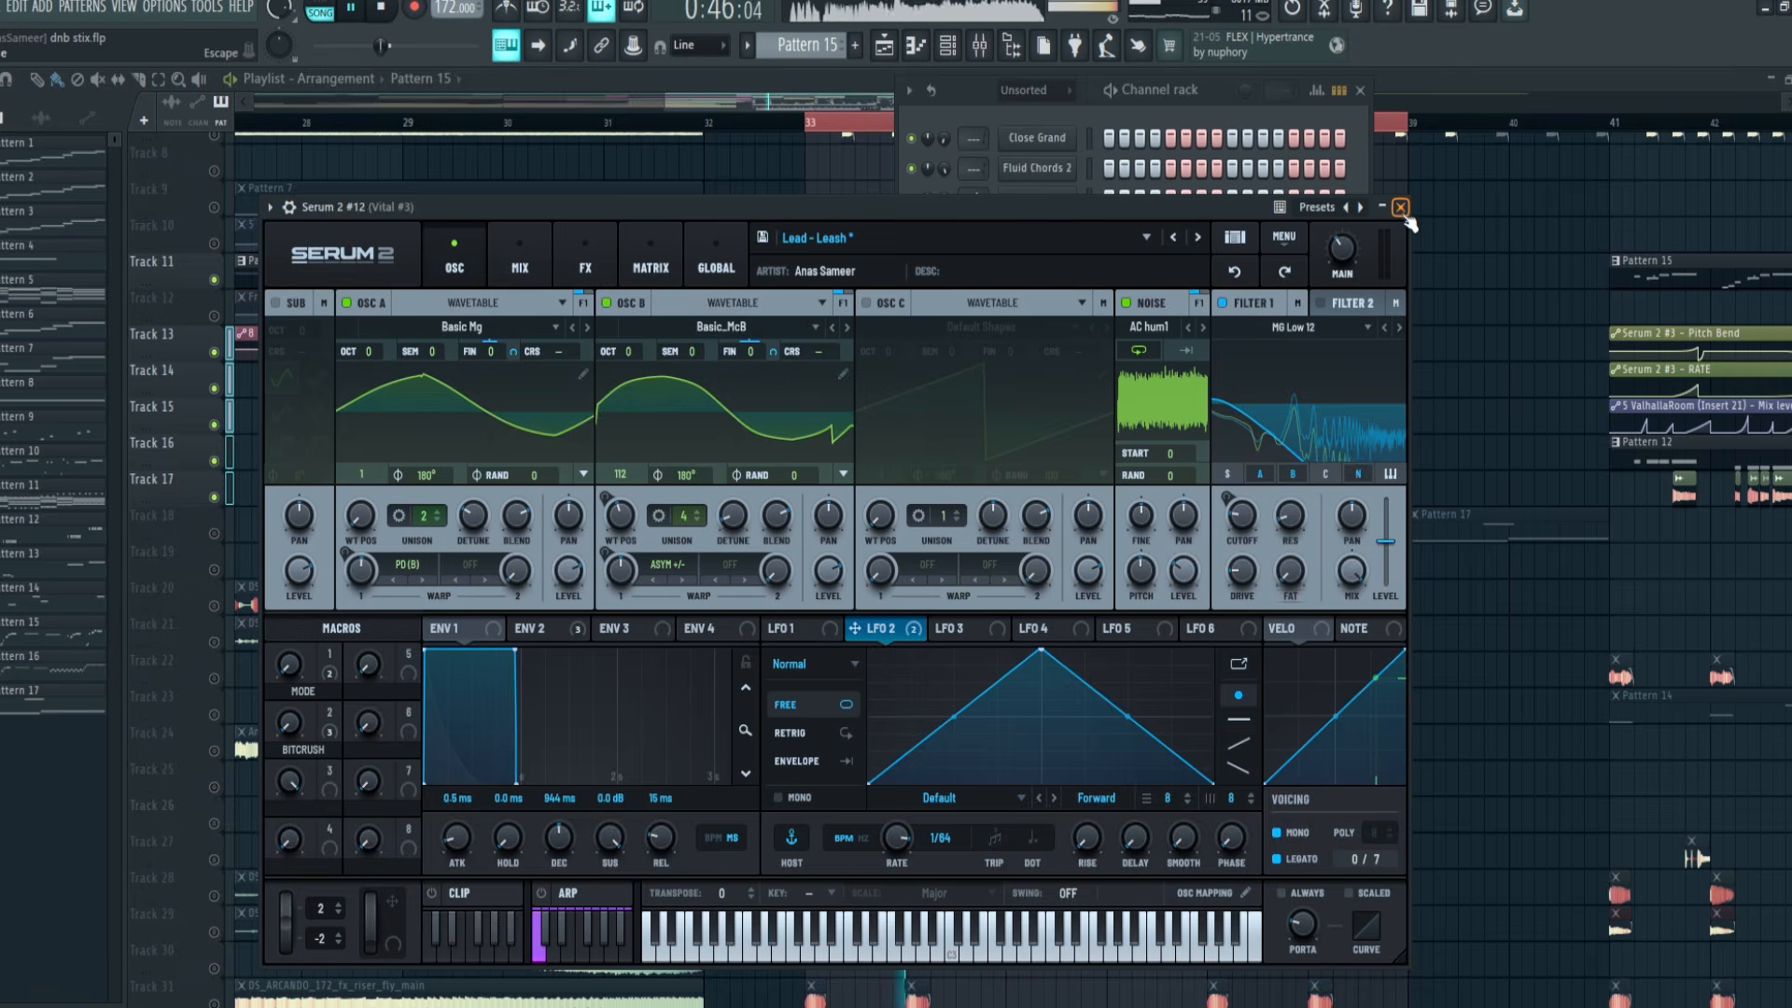
click(1400, 207)
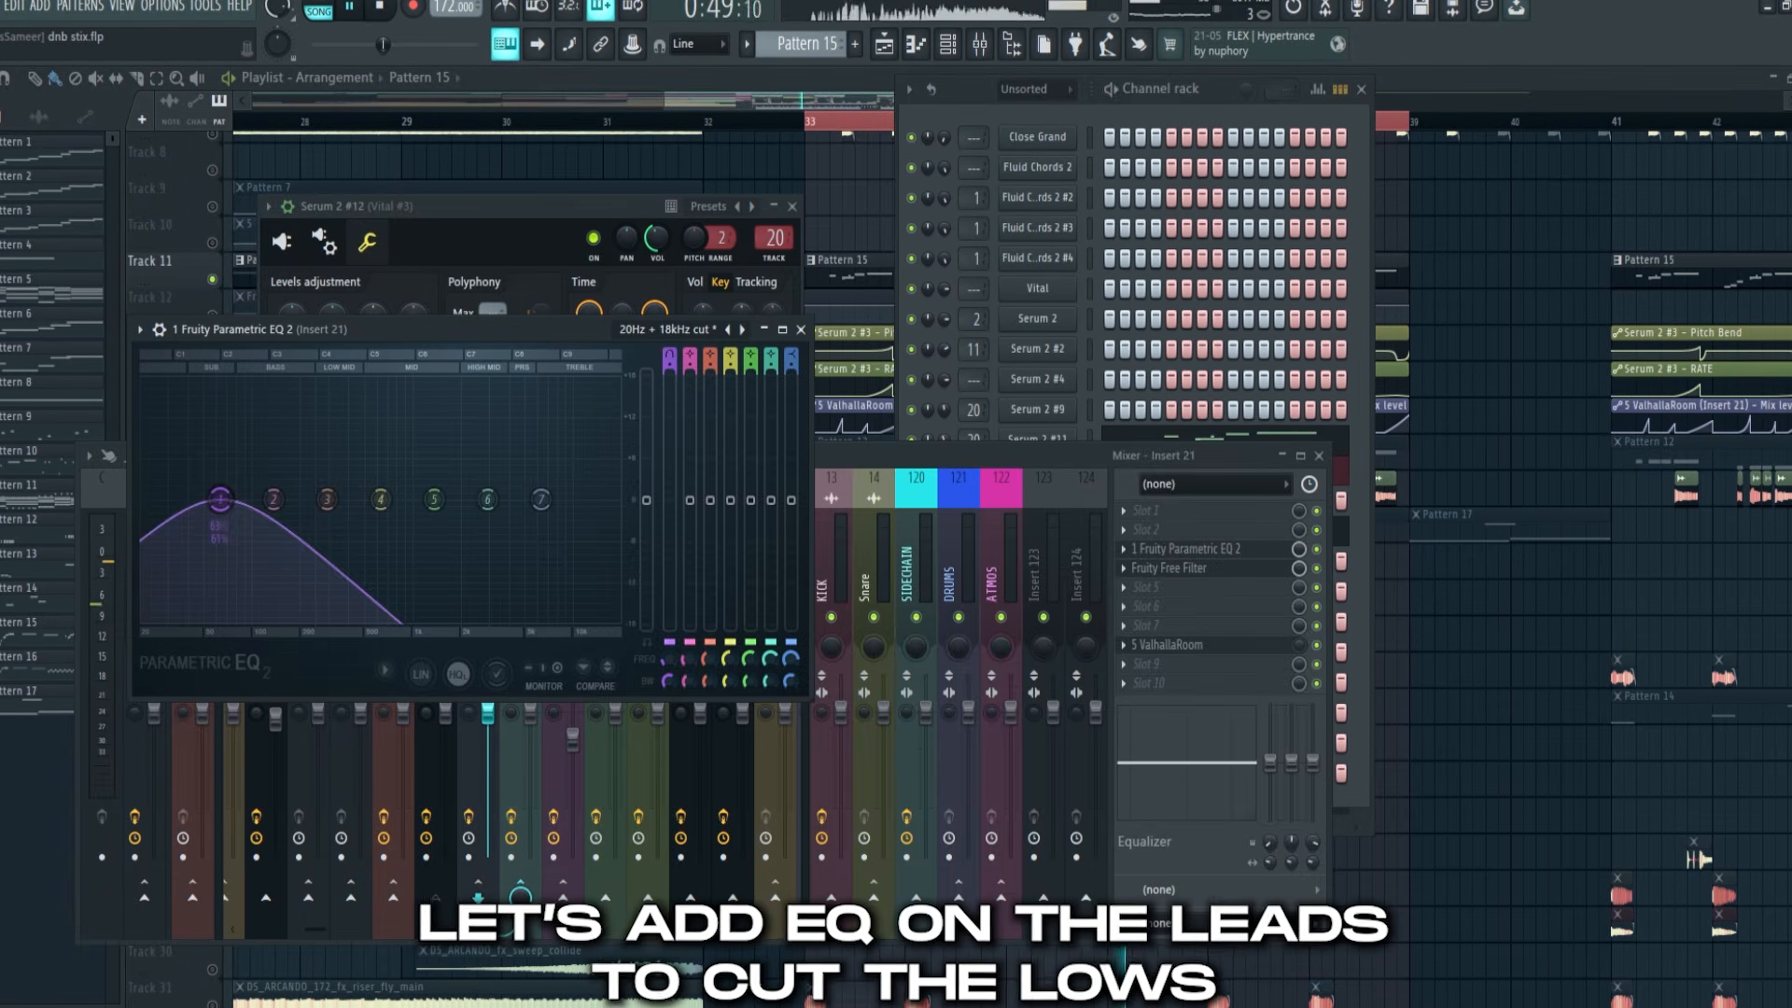
Cut the lows of the leads on Insert 21 with a Fruity Parametric EQ 2 high-pass band at about 206 Hz
drag(669, 358, 669, 349)
drag(239, 499, 300, 500)
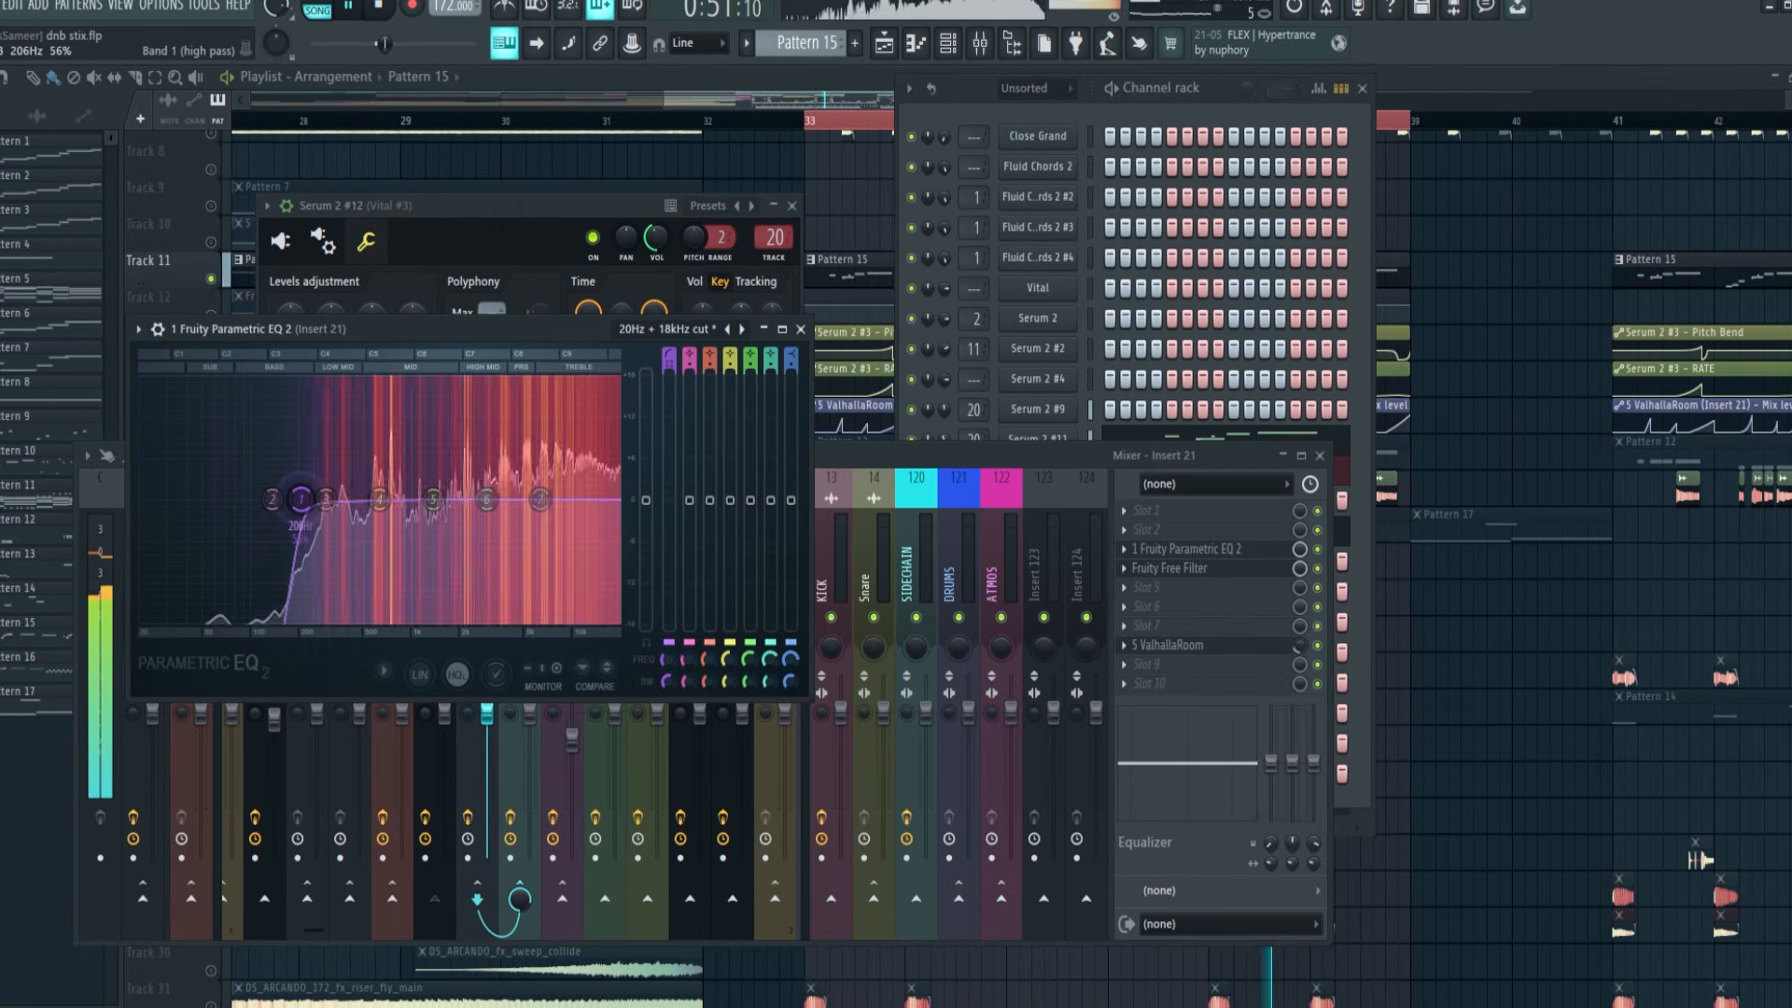
click(800, 330)
Load the Bass - Battle preset from Serum2 Soundbank Vol. 1 in Serum 2 #13 and return from its piano roll to the playlist
click(1504, 356)
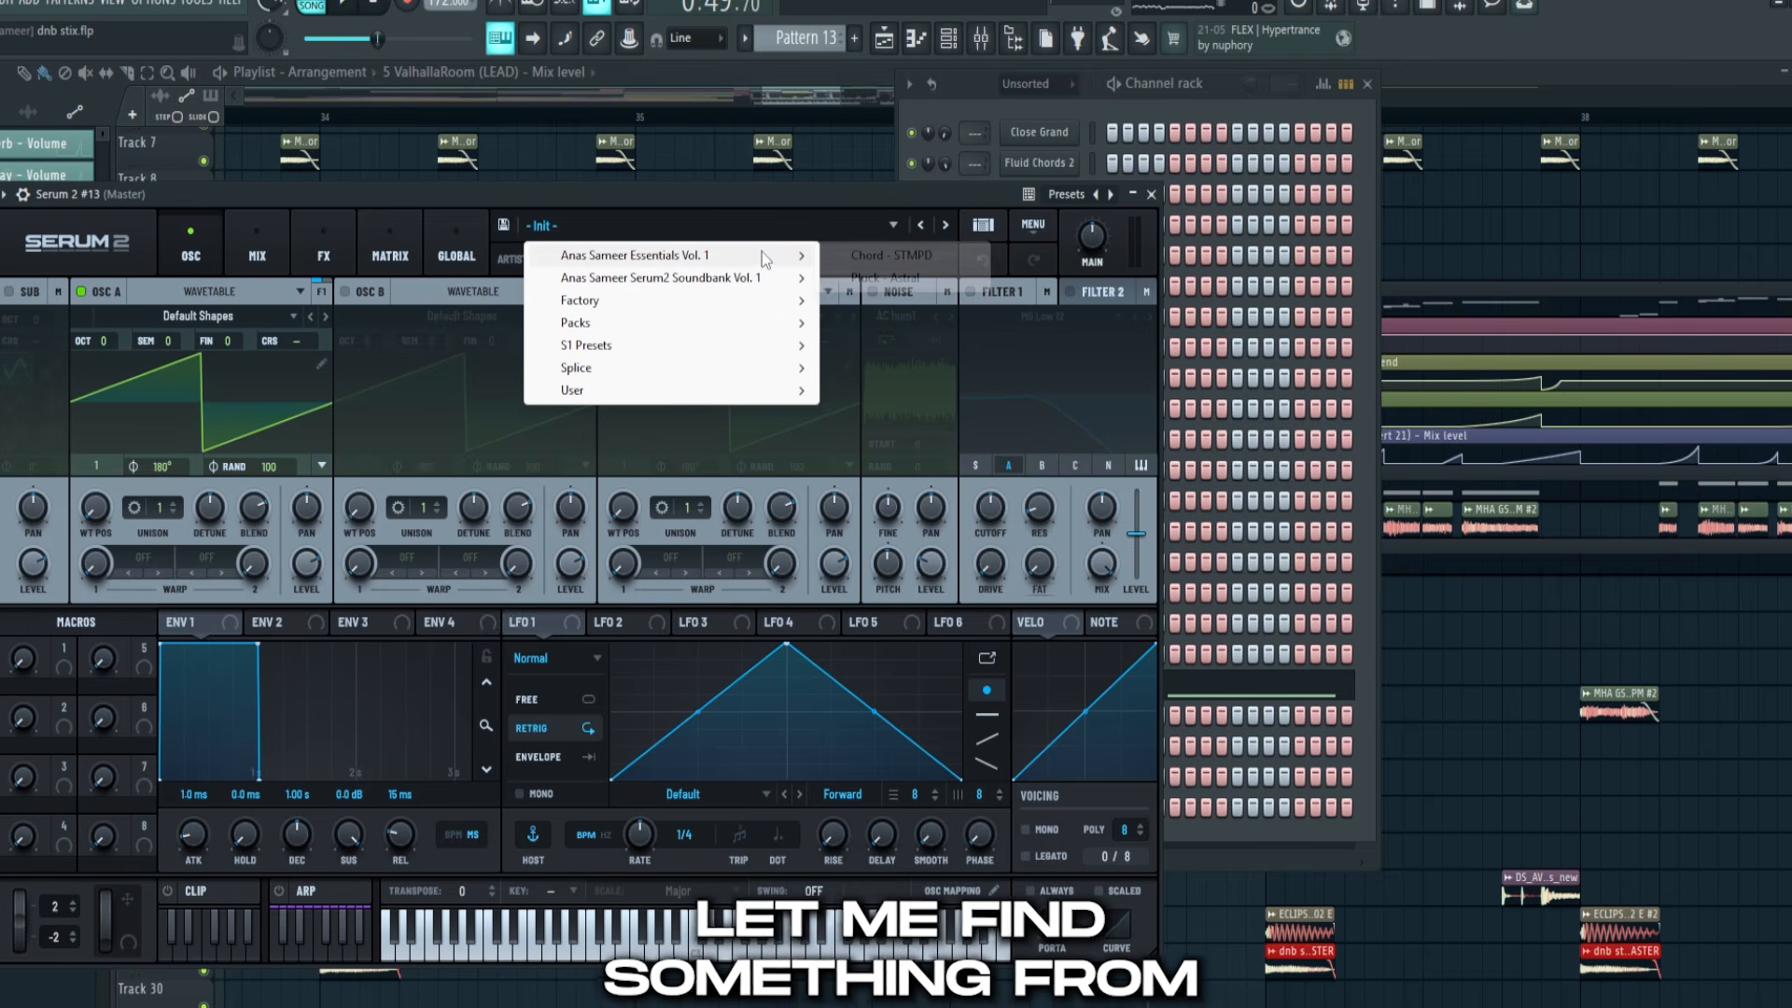
mouse_move(758, 277)
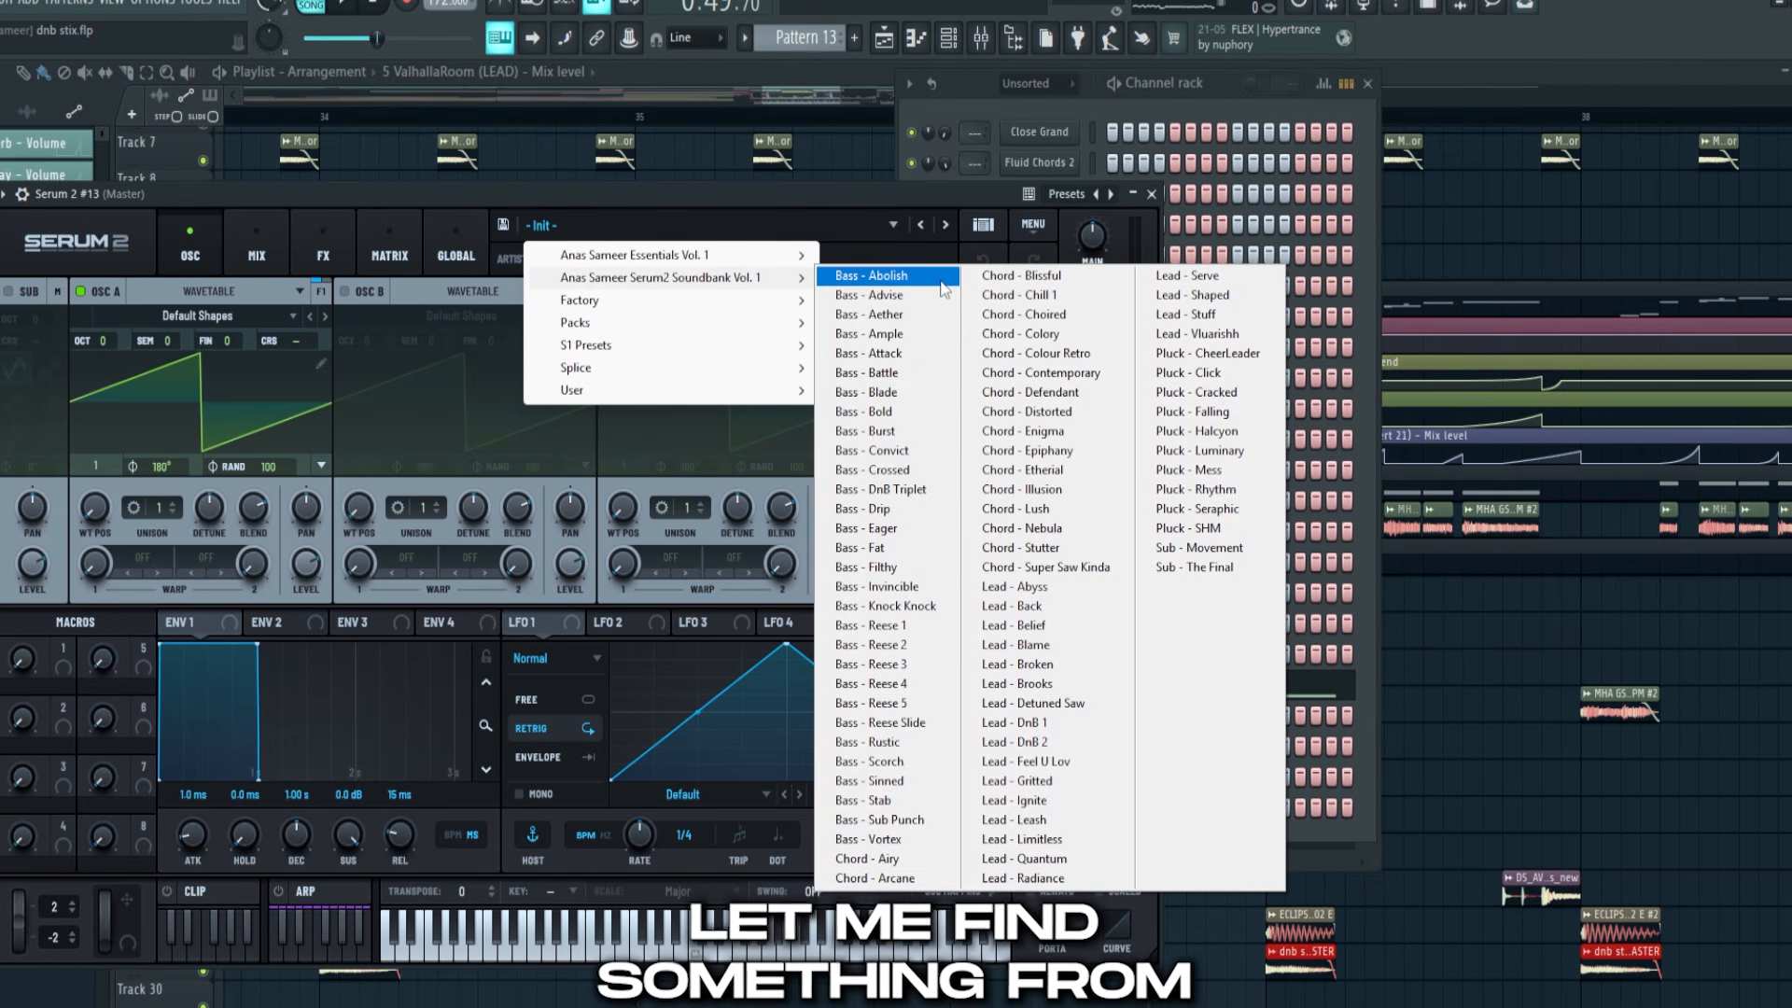
click(883, 372)
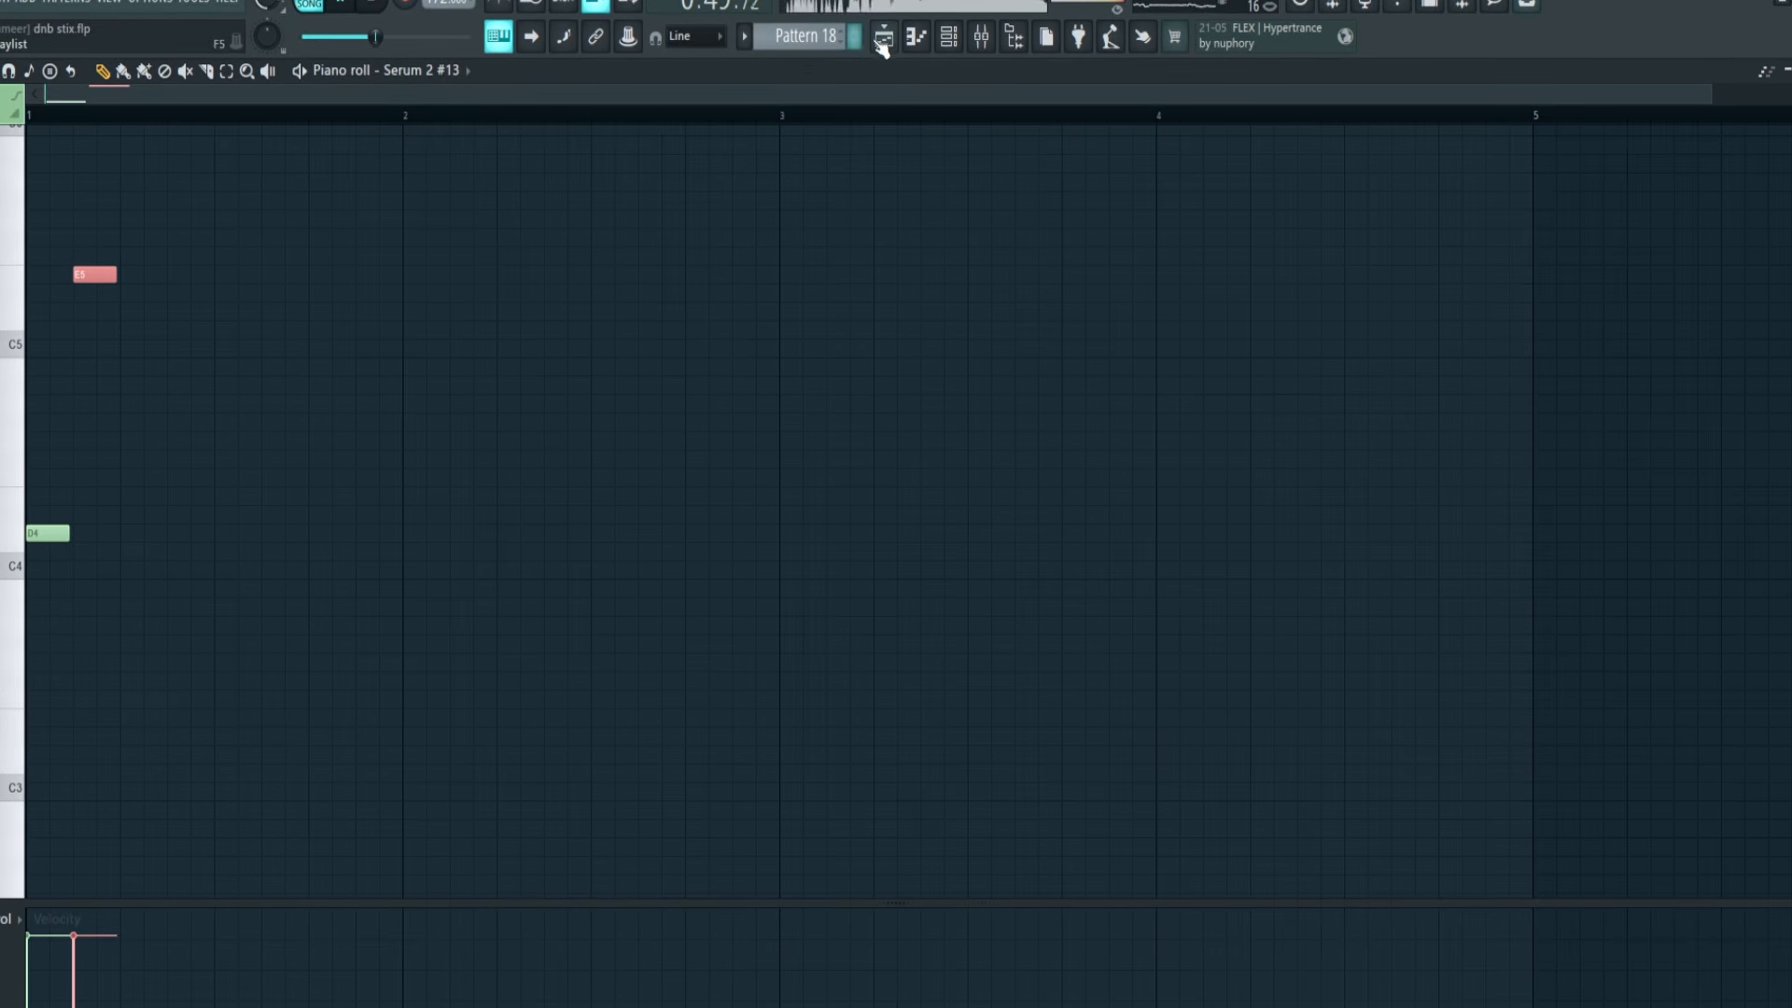
click(883, 36)
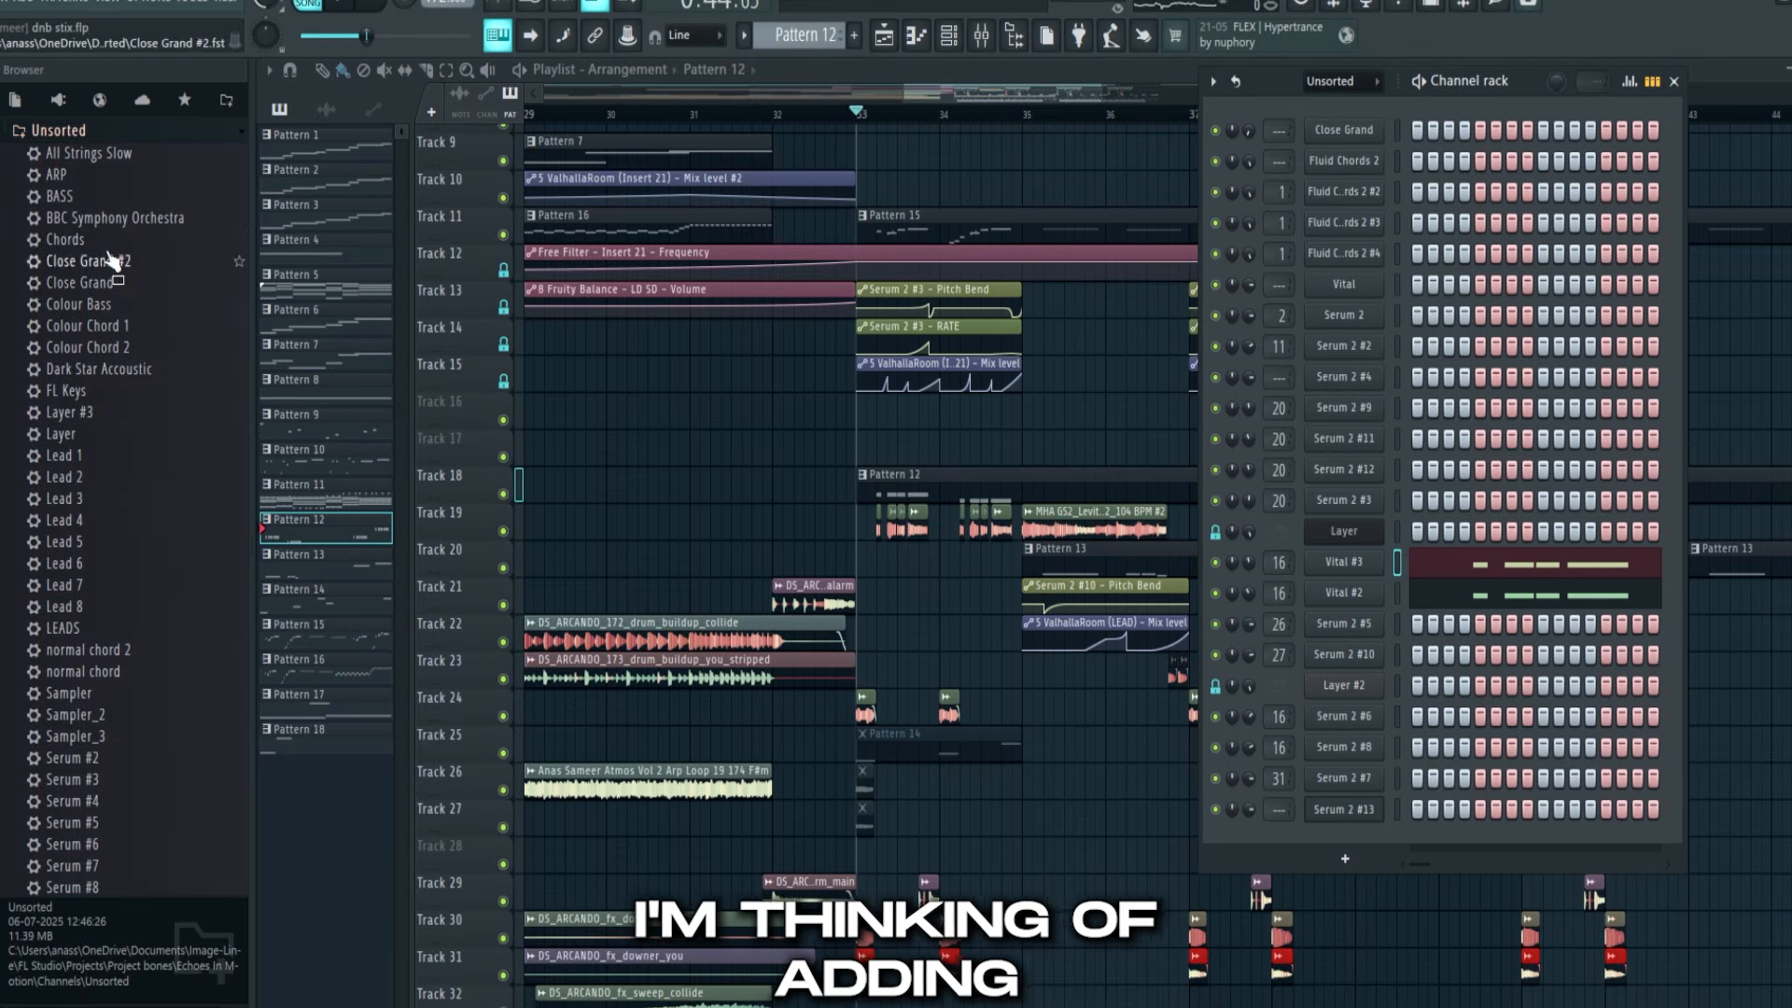
Add the saved Chords channel preset to the channel rack and load the Colour Chords mixer preset onto Insert 36
drag(94, 239, 1438, 758)
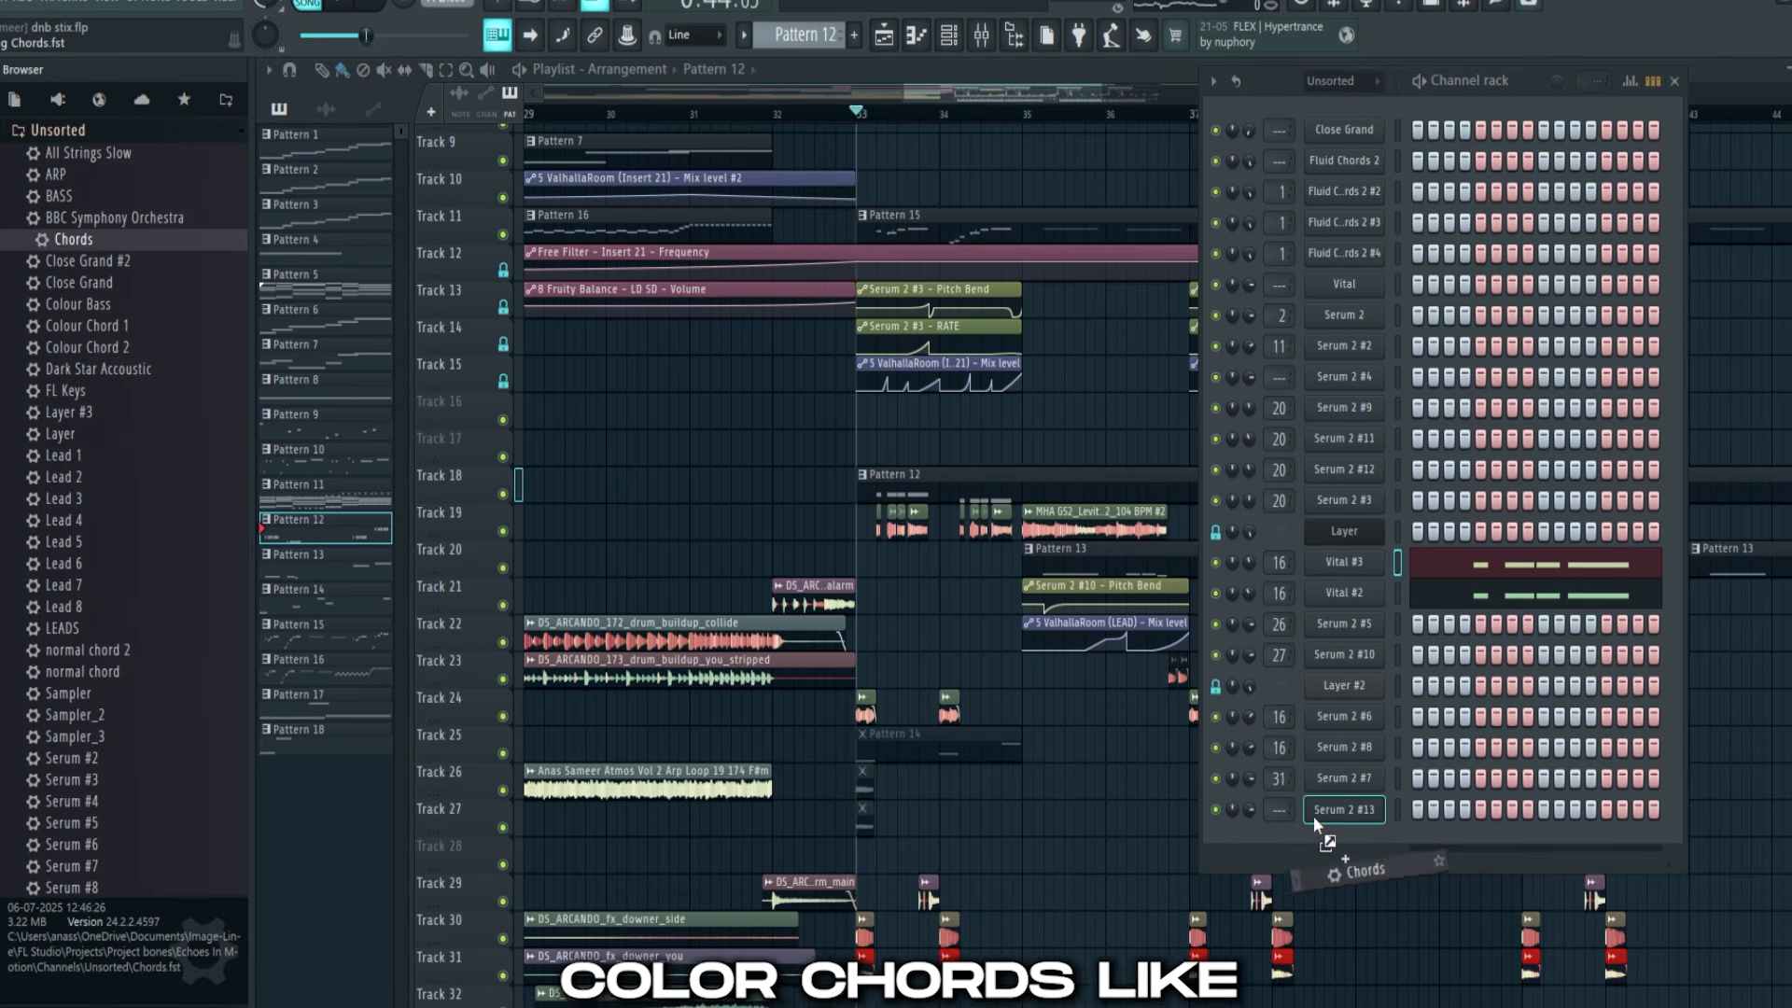
drag(1320, 830, 1311, 817)
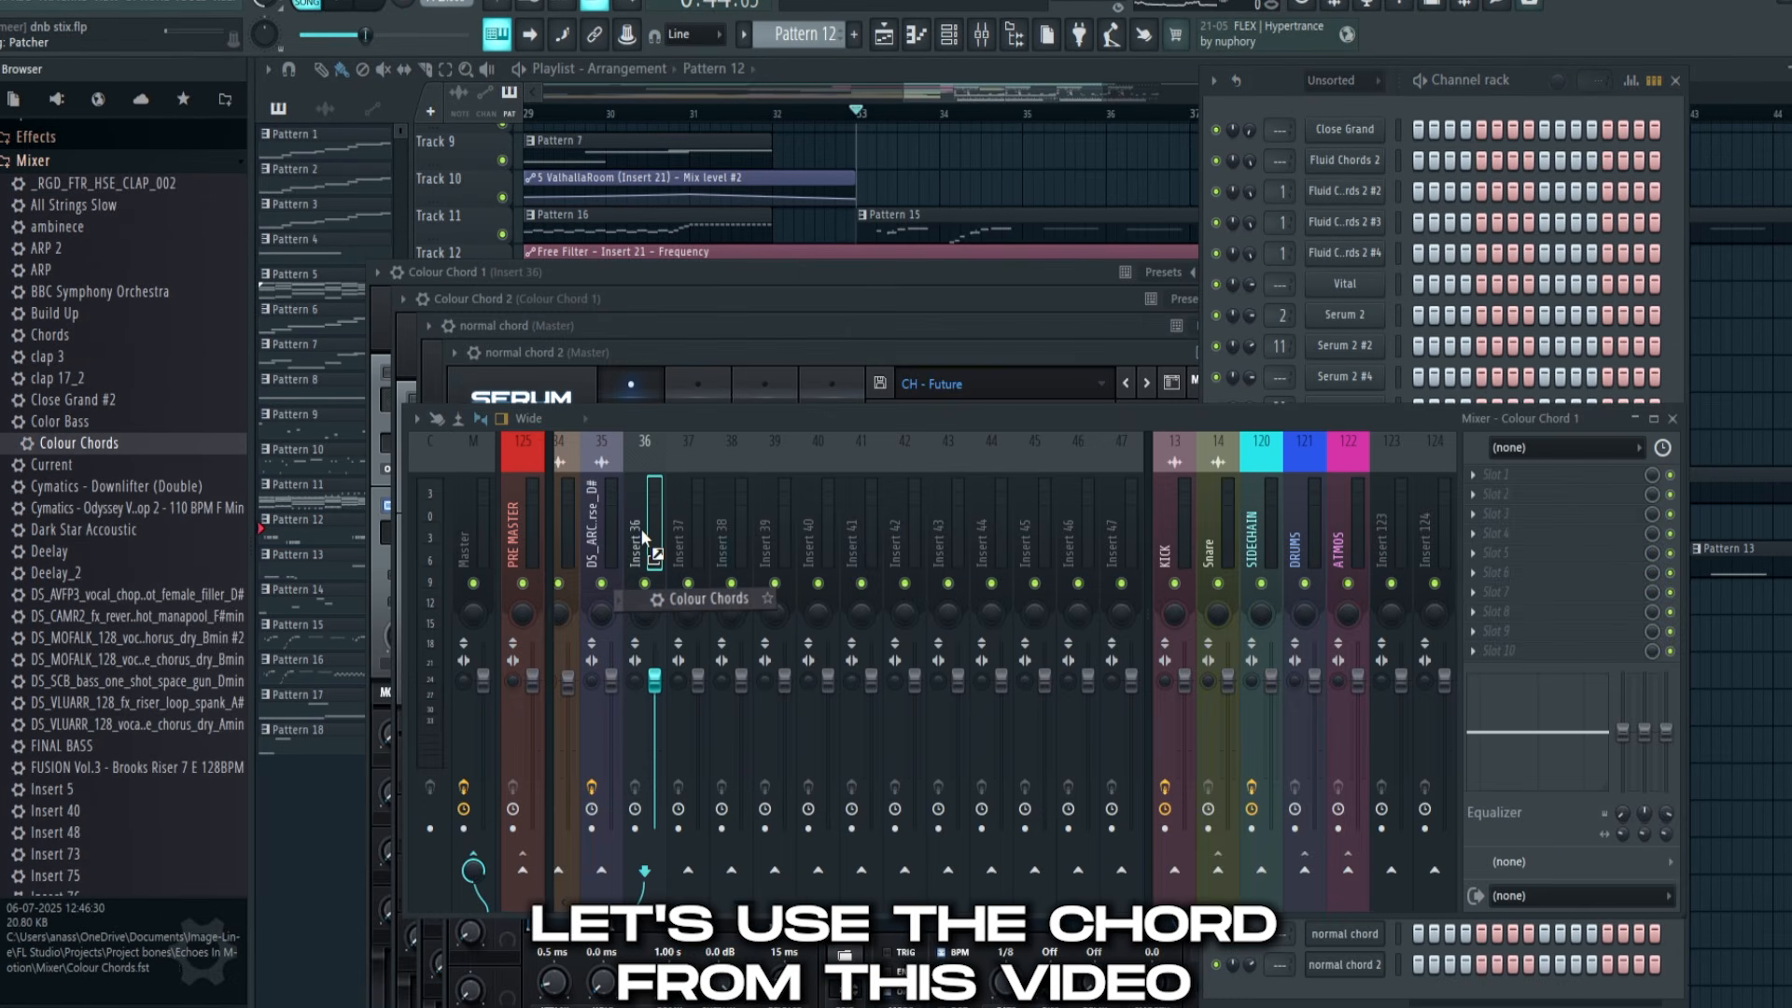
drag(644, 541, 640, 536)
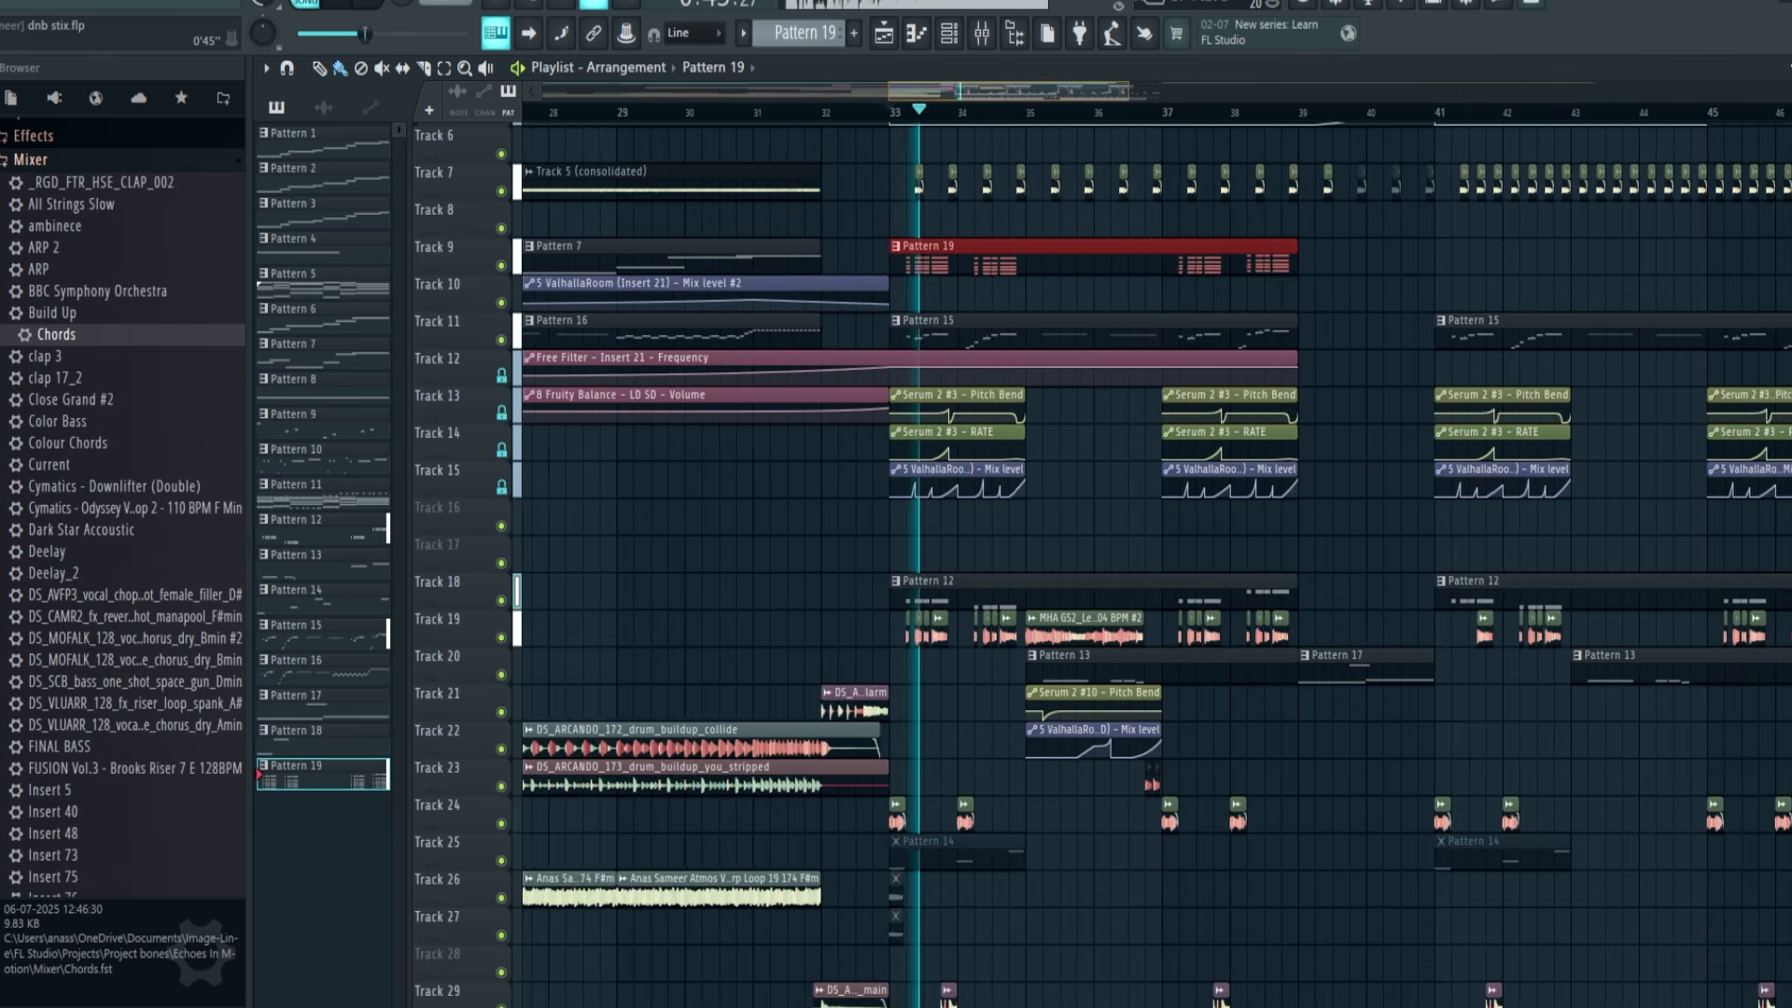
Mute the Pattern 19 chord clip on Track 9 and render Pattern 20 as an audio clip
ctrl+click(1090, 227)
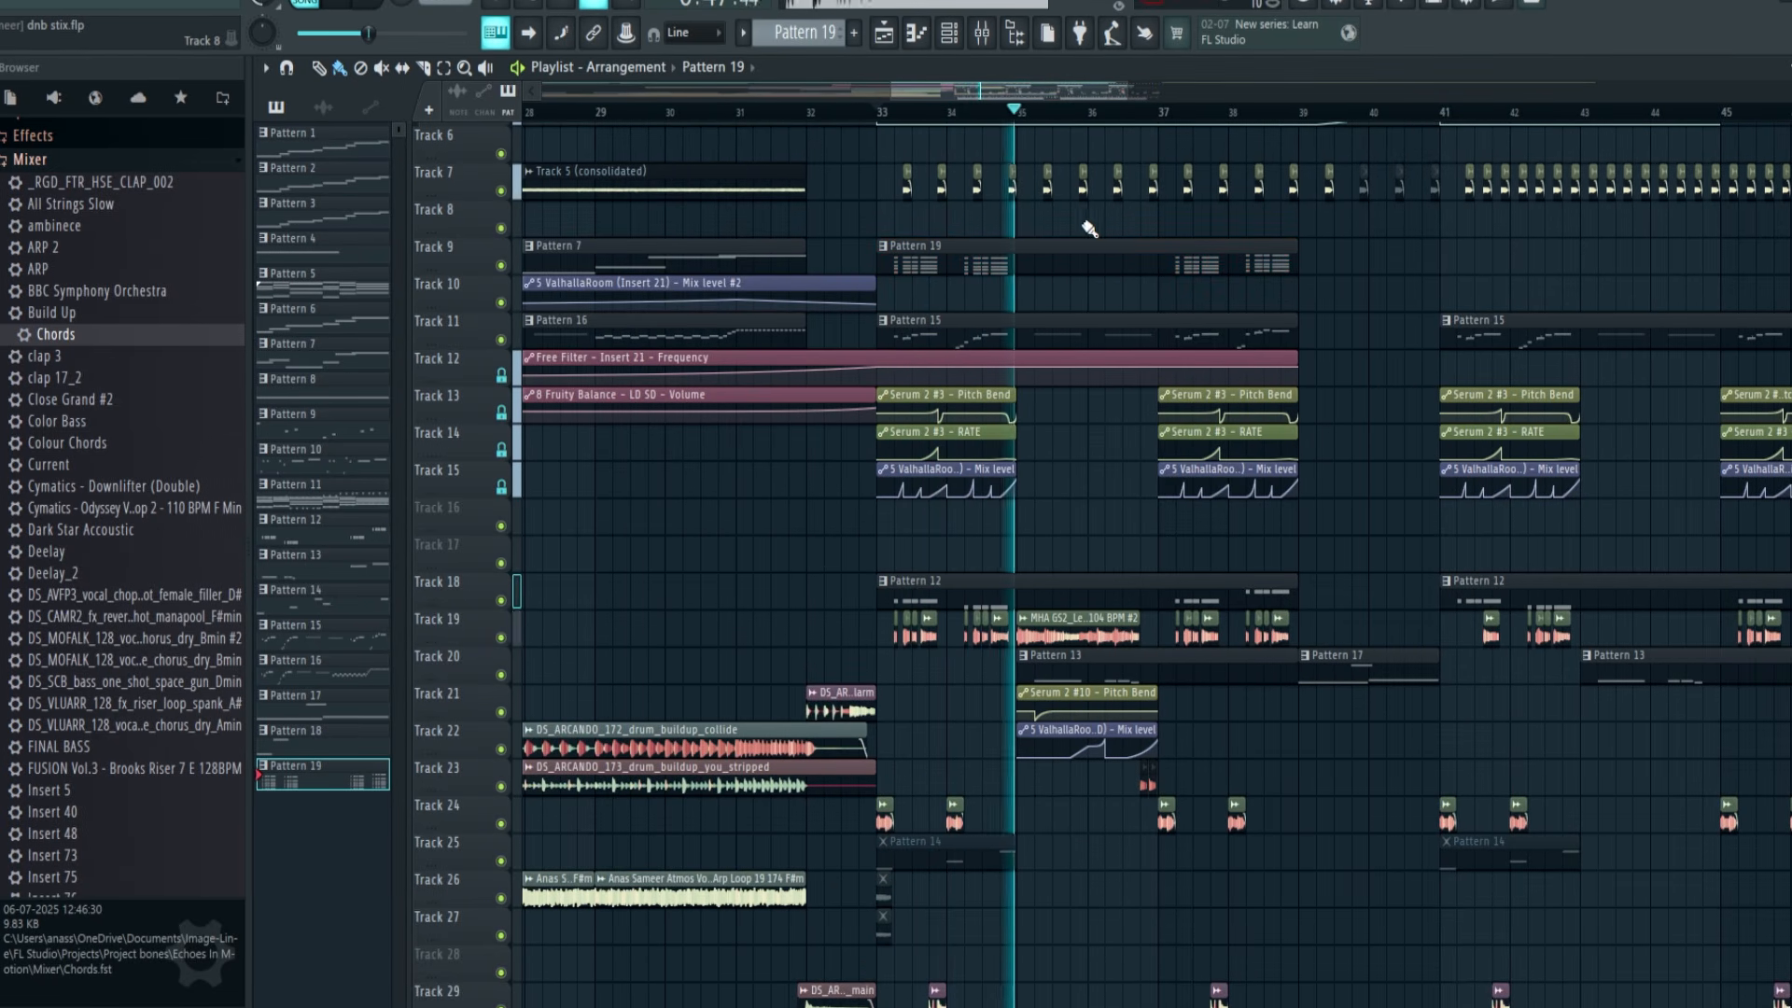
alt+right_click(971, 250)
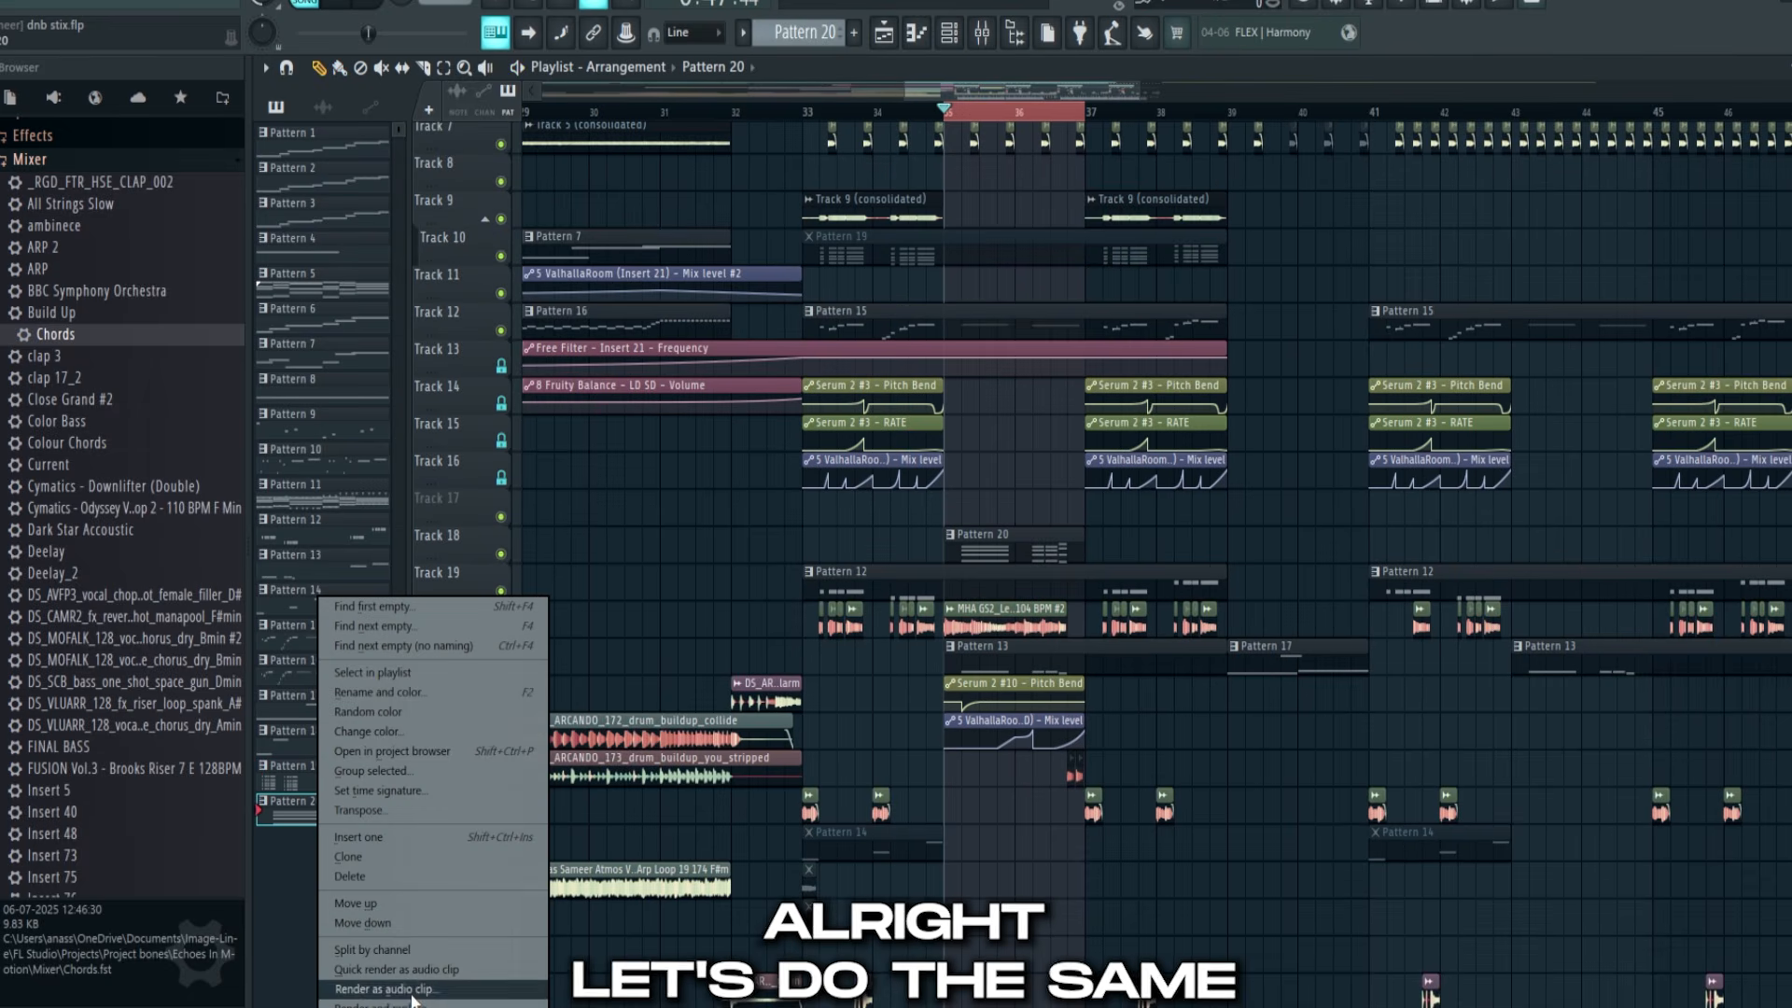
click(373, 999)
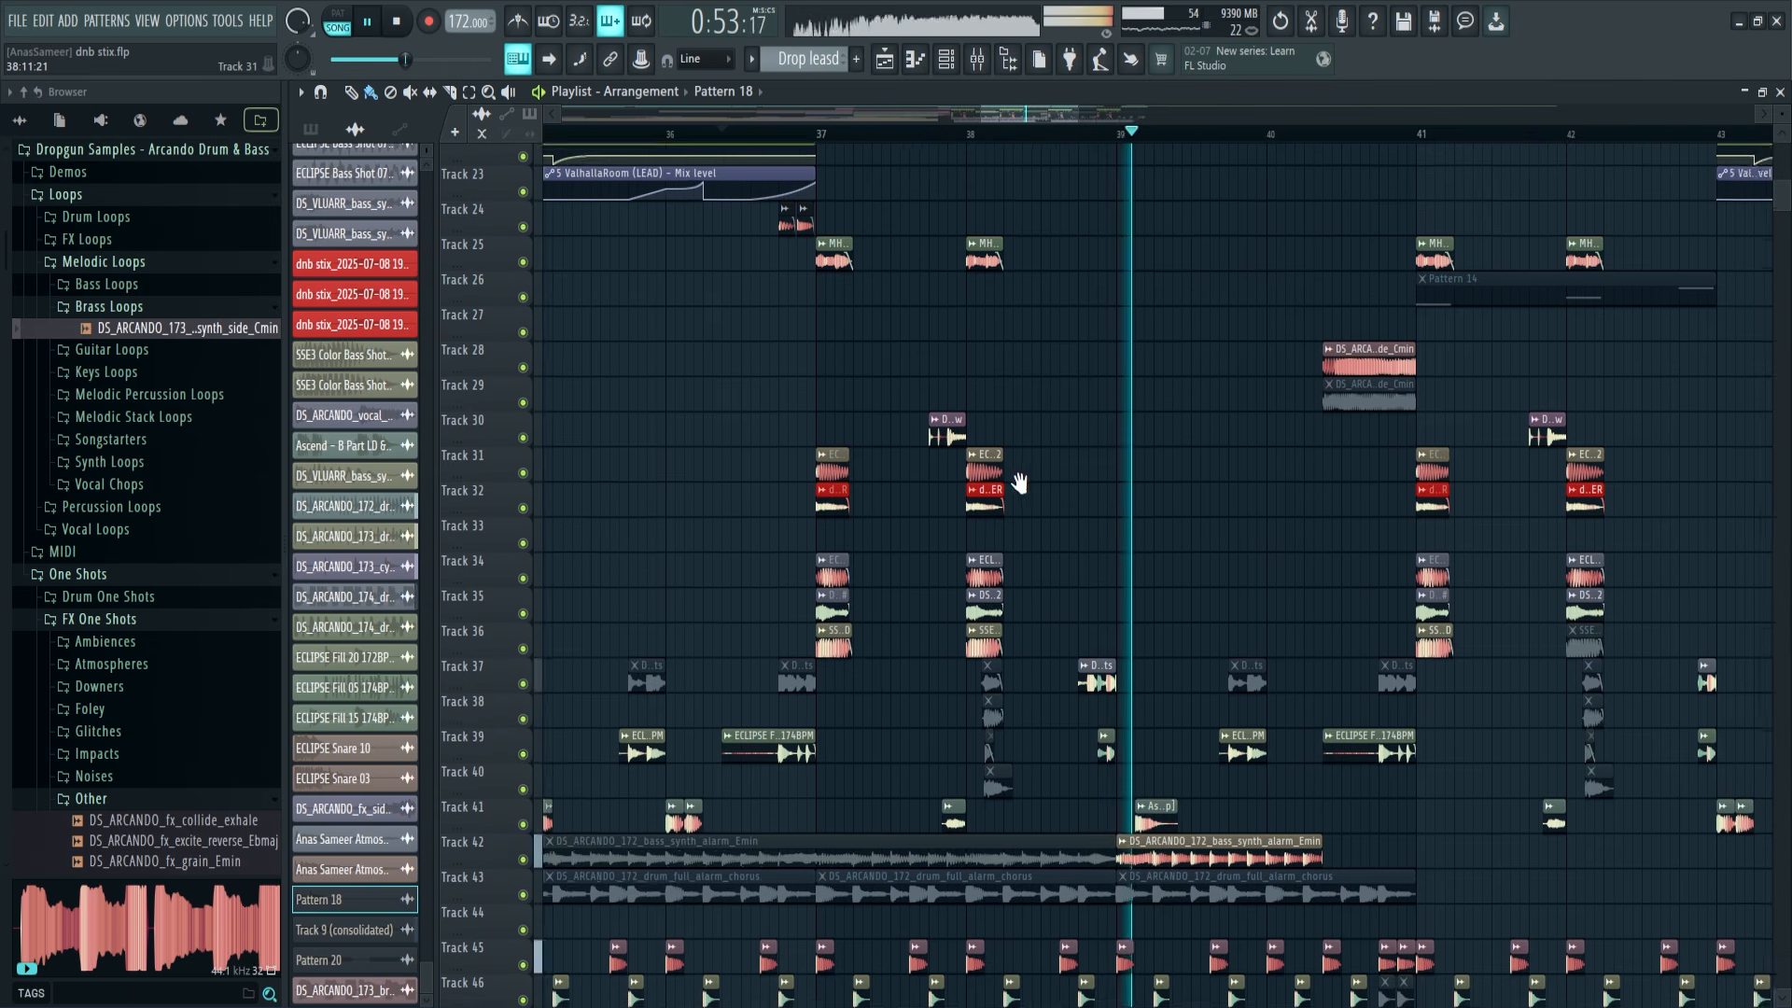
Preview samples in the Rip offs FX folder, place Ignite drop fx 174 on Track 57 from the start of the drop and play it
drag(1020, 482, 984, 471)
scroll(1108, 116, down, 1)
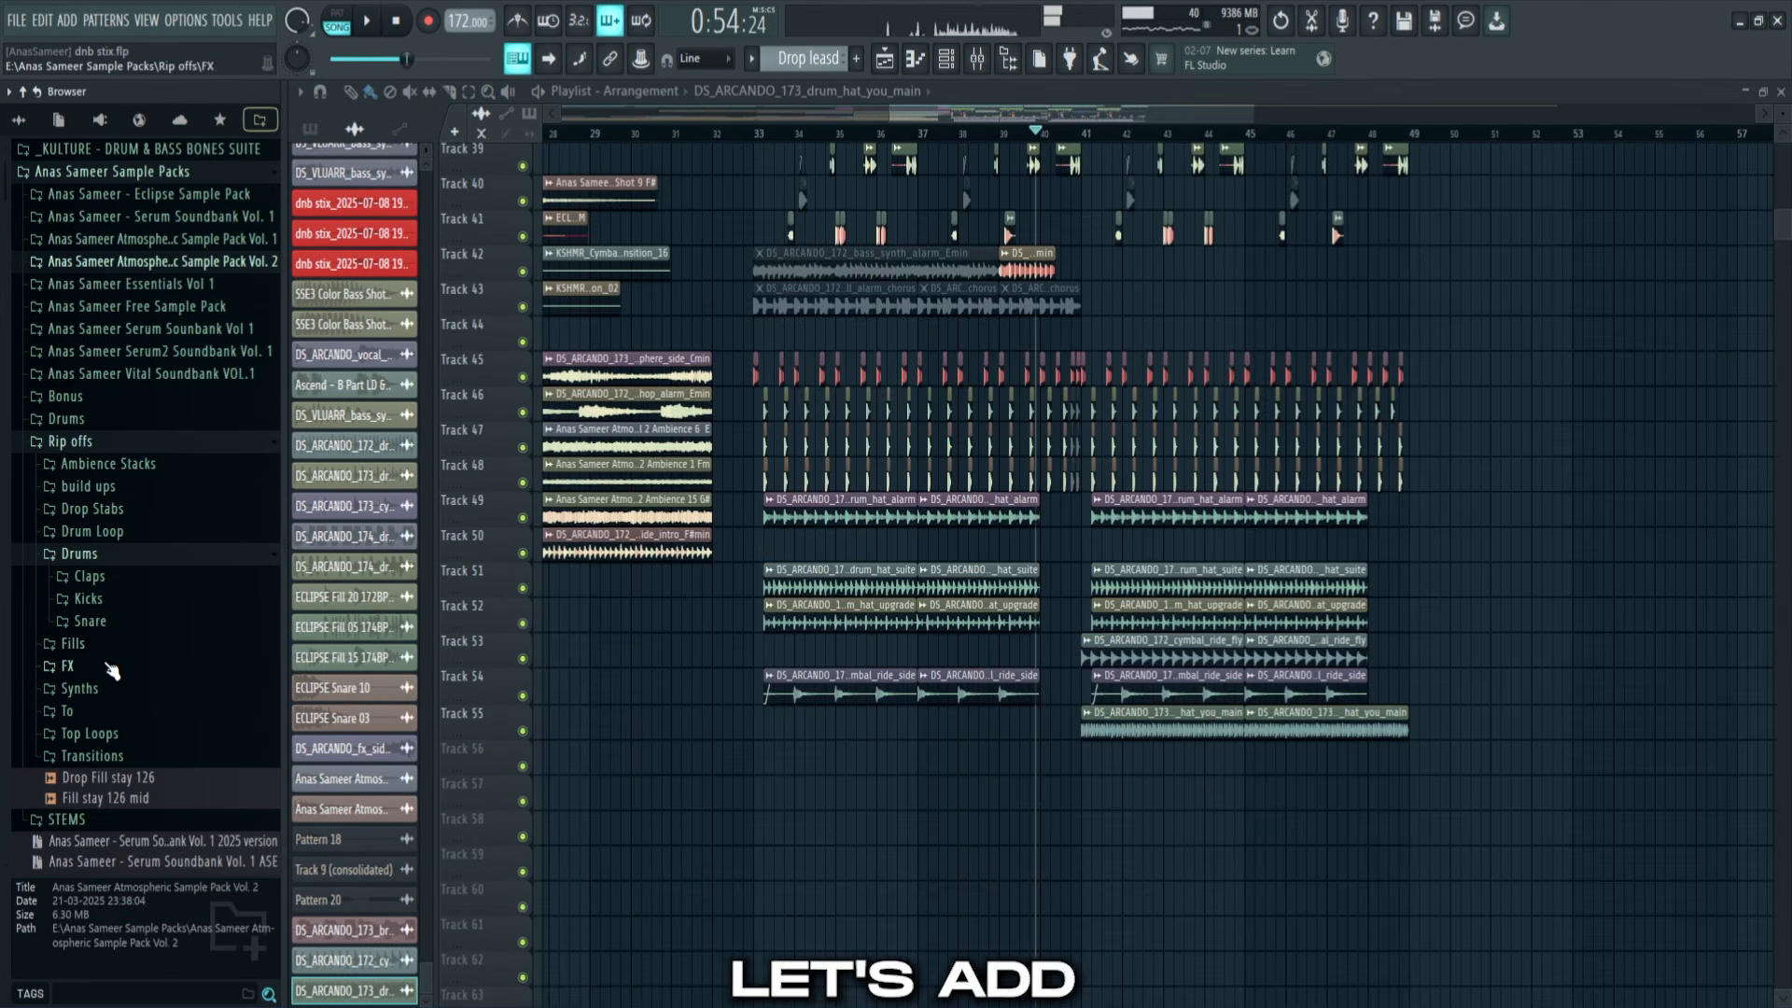
click(106, 671)
click(111, 688)
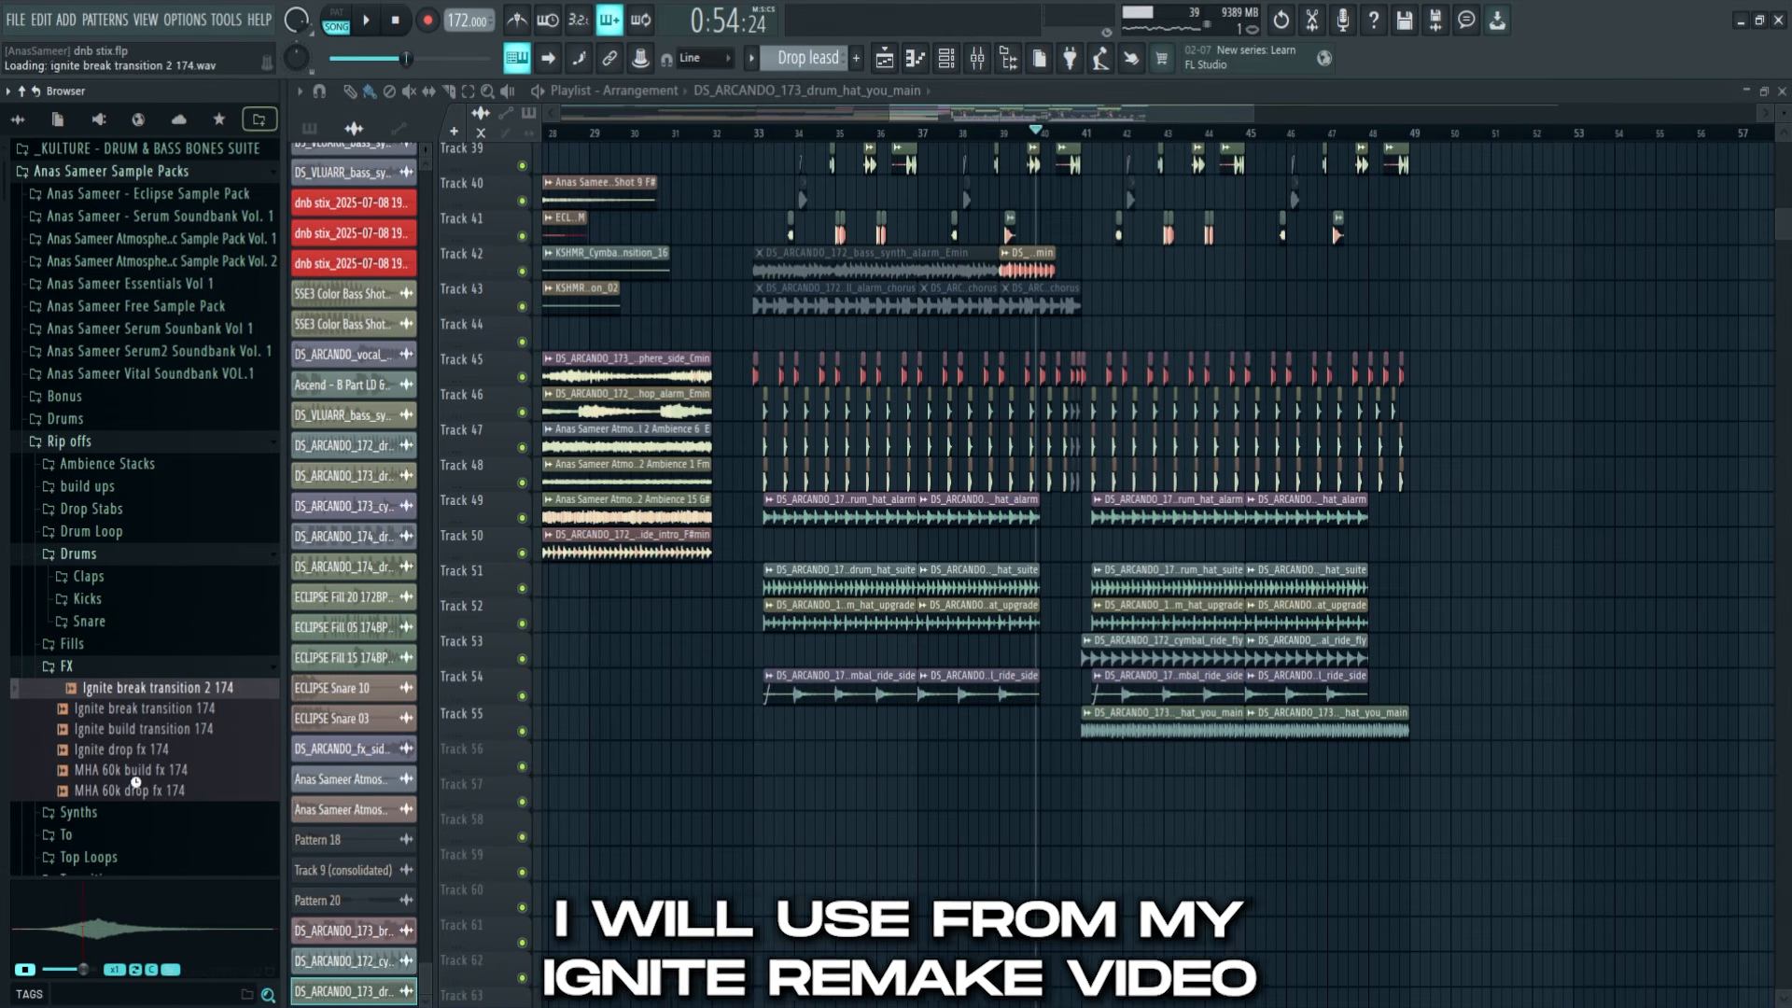
click(153, 752)
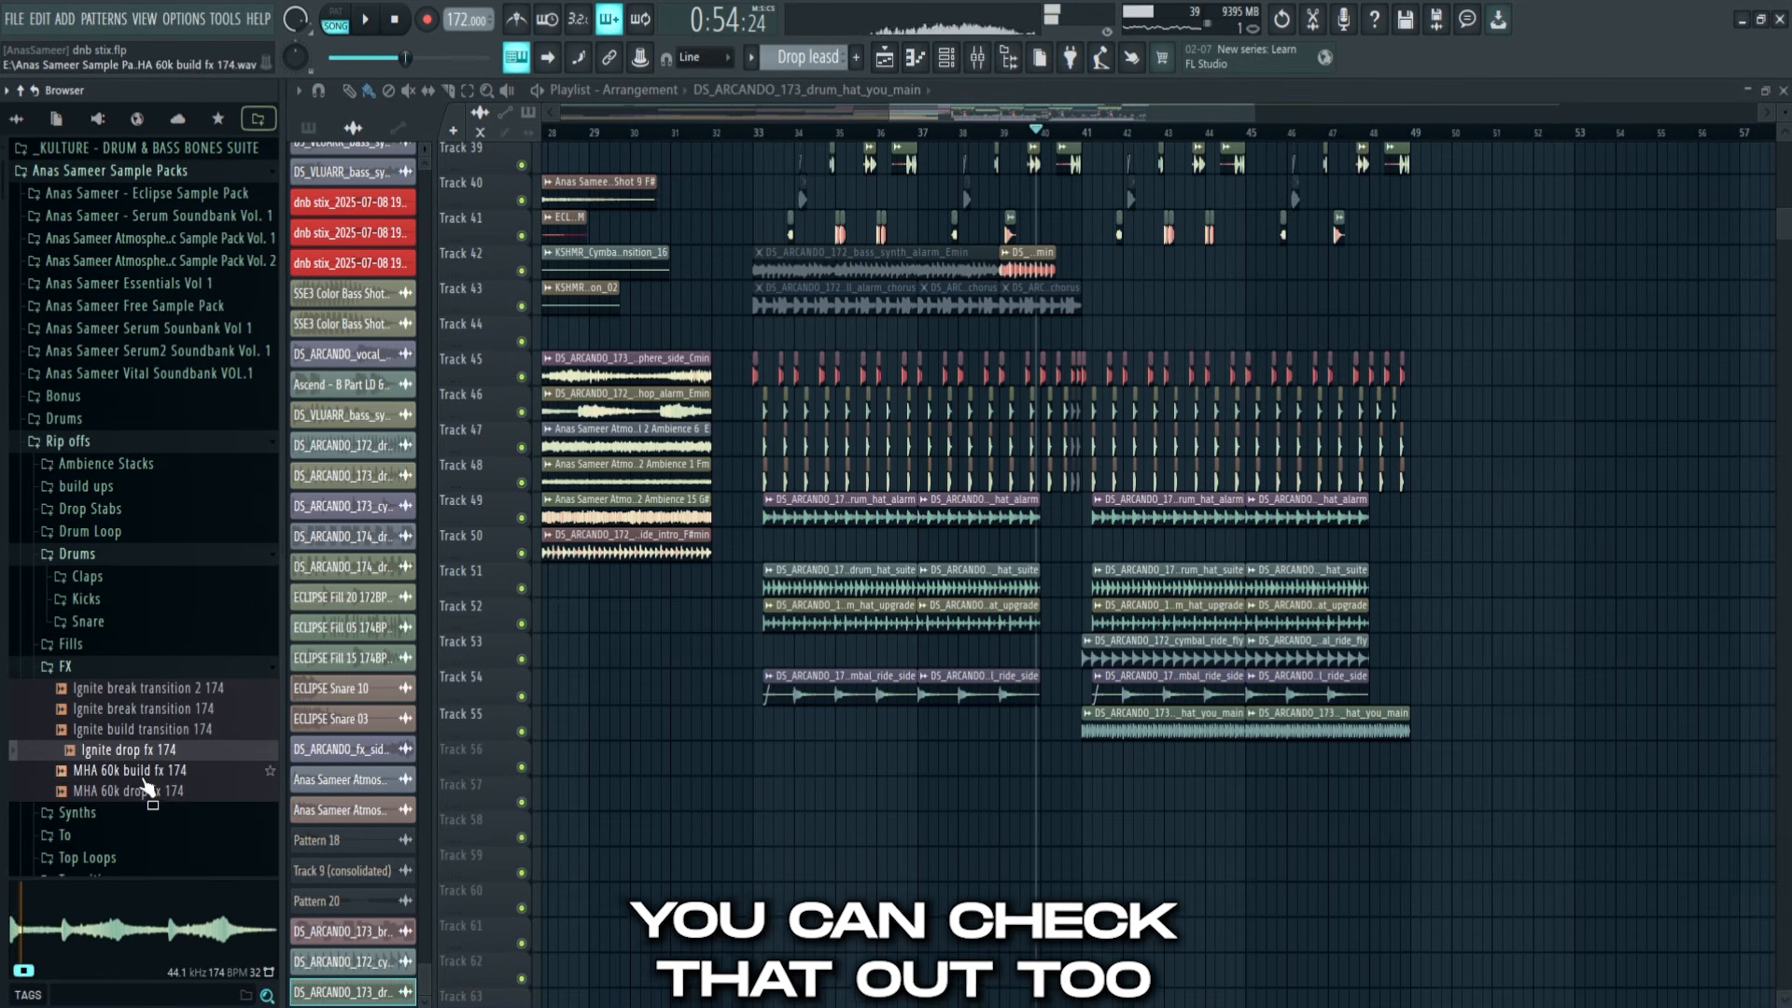
drag(141, 908, 959, 803)
key(space)
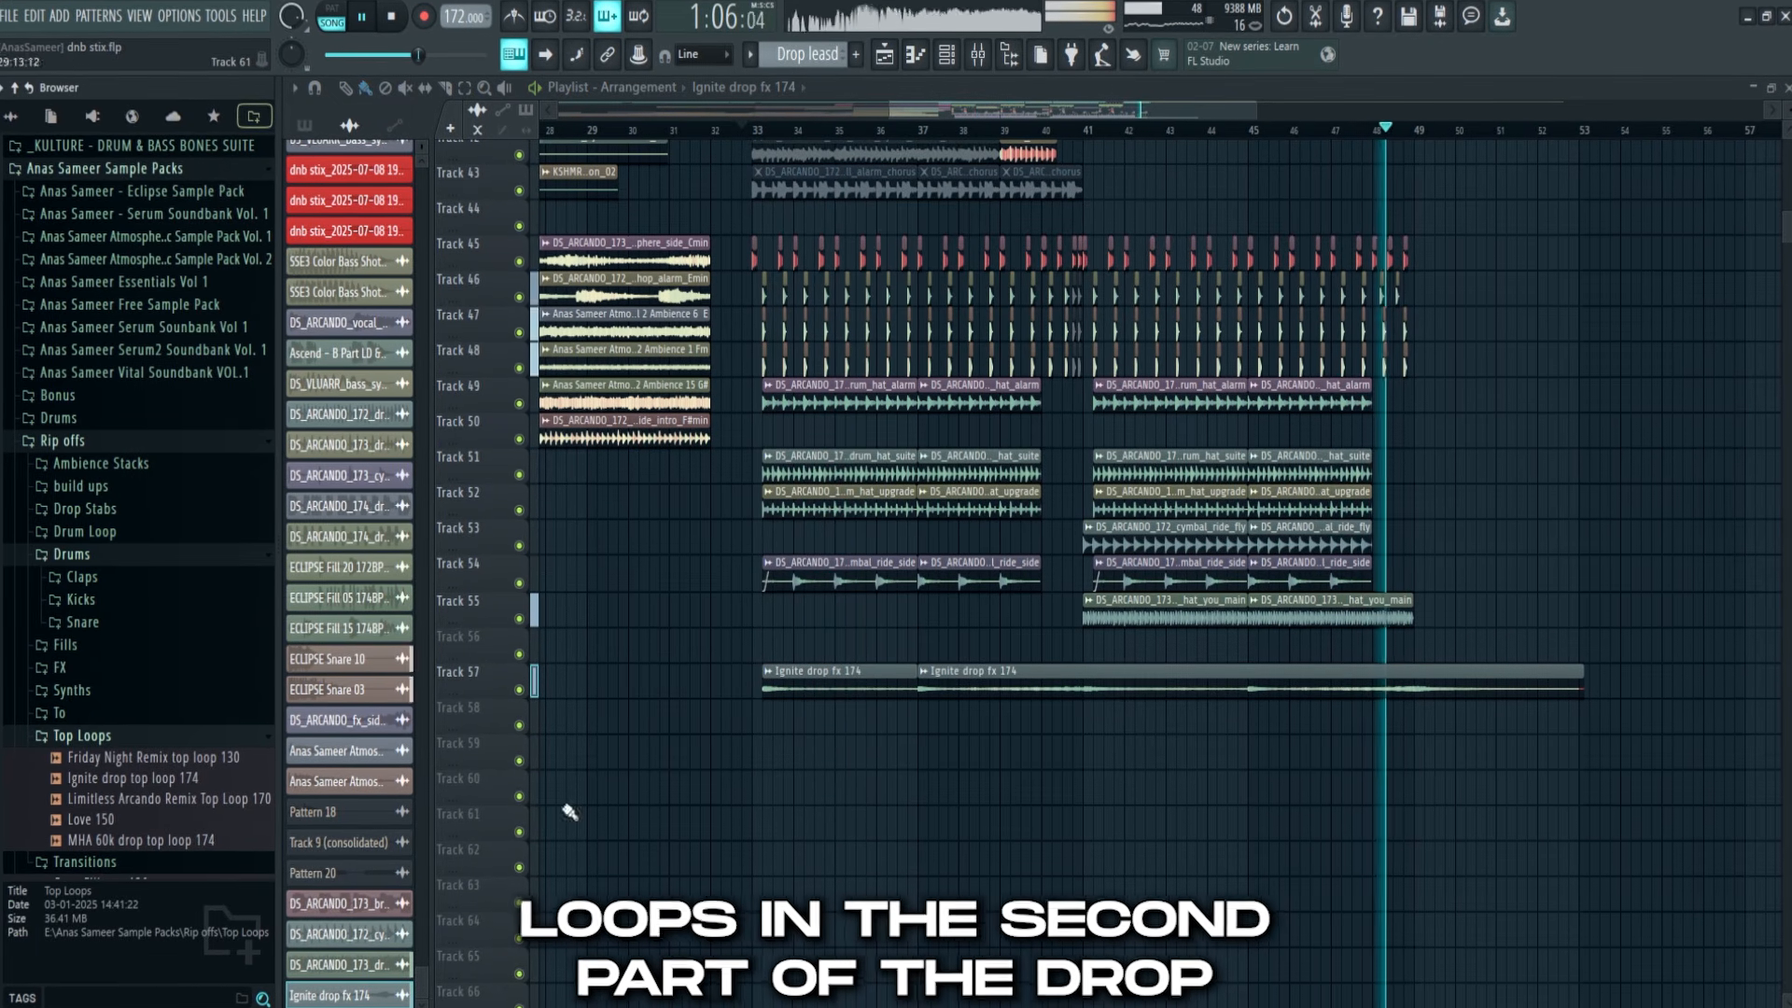
Place Limitless Arcando Remix Top Loop 170 on Track 56 from bar 33 and check it in playback
key(space)
click(157, 801)
mouse_move(116, 919)
mouse_down()
mouse_move(175, 798)
mouse_move(828, 672)
mouse_up()
drag(828, 672, 828, 649)
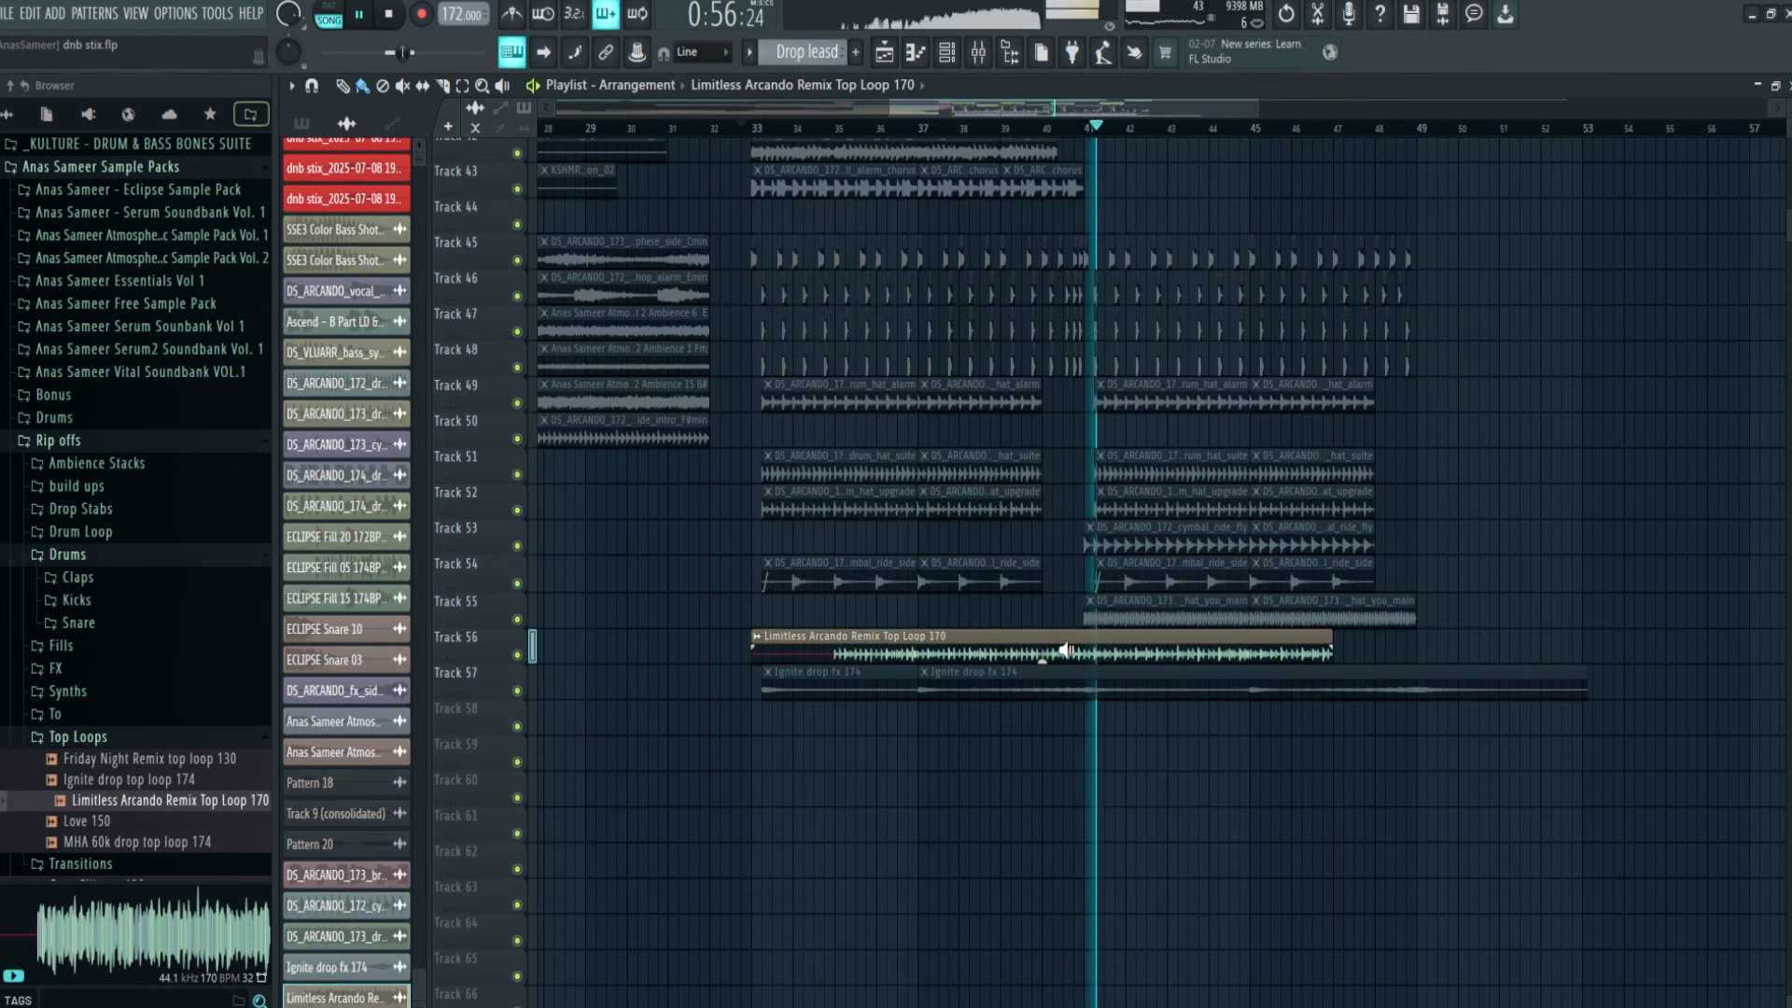
key(space)
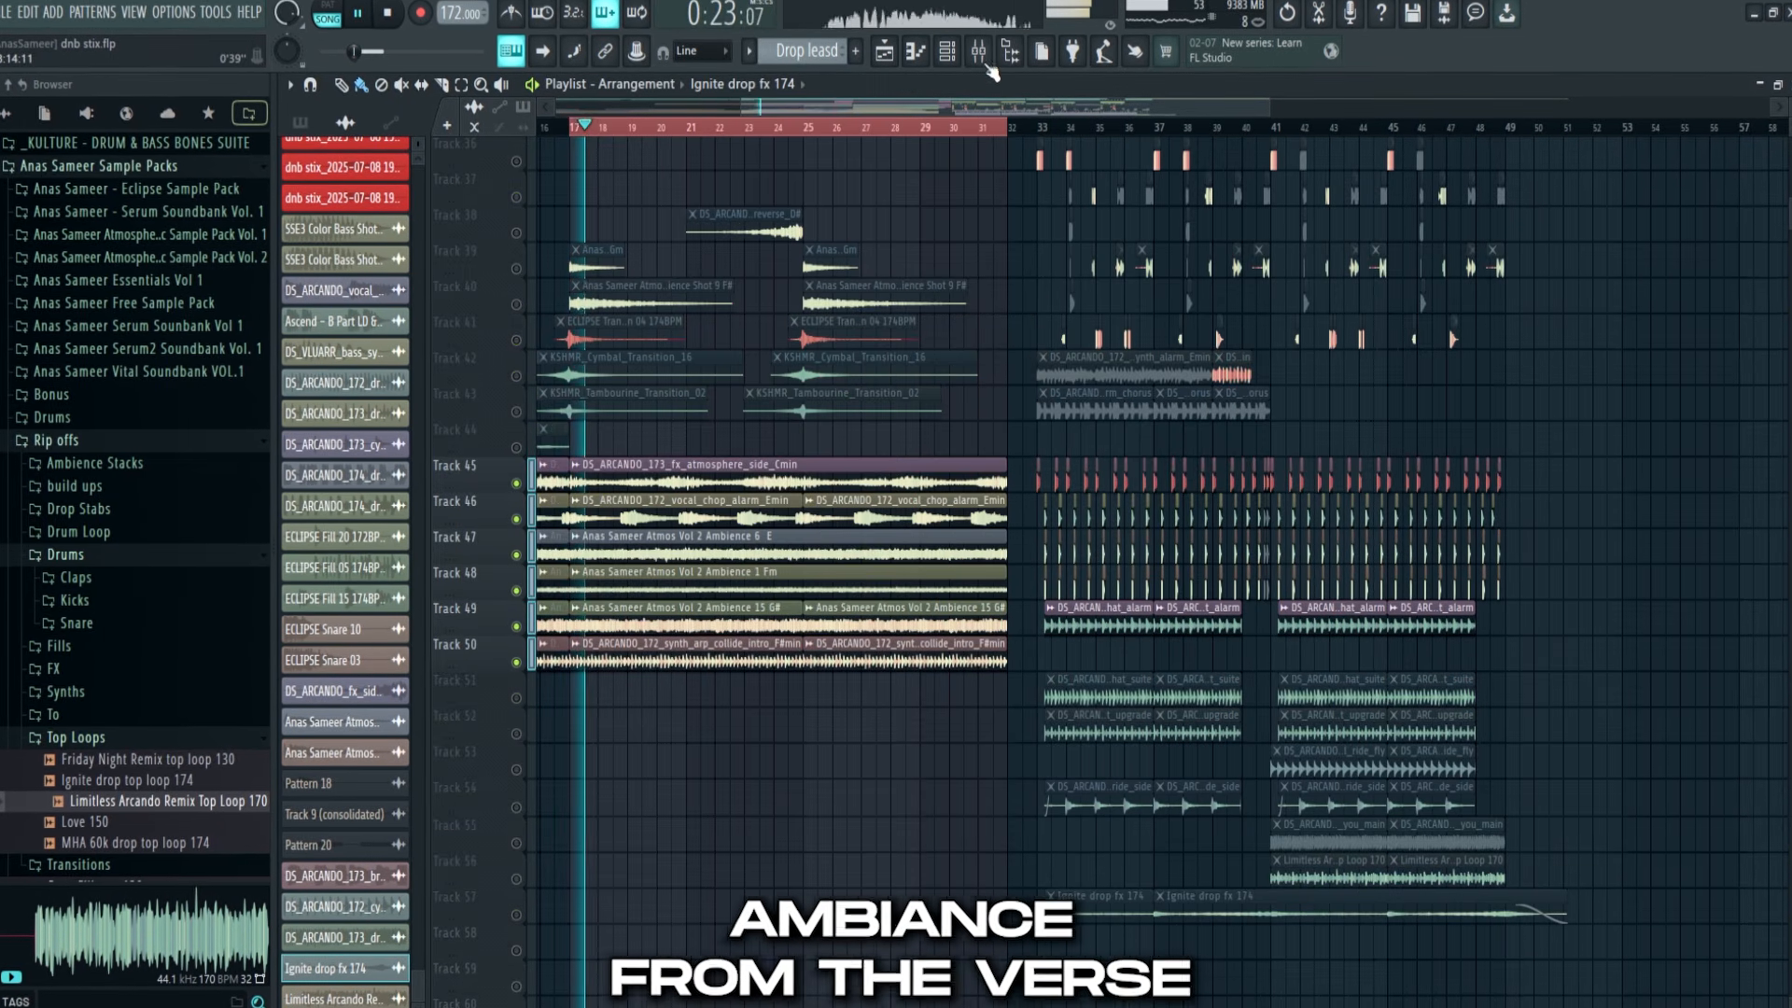
Arm the Master track to record the verse ambience and set the recorded clip's channel volume to 48%
click(979, 52)
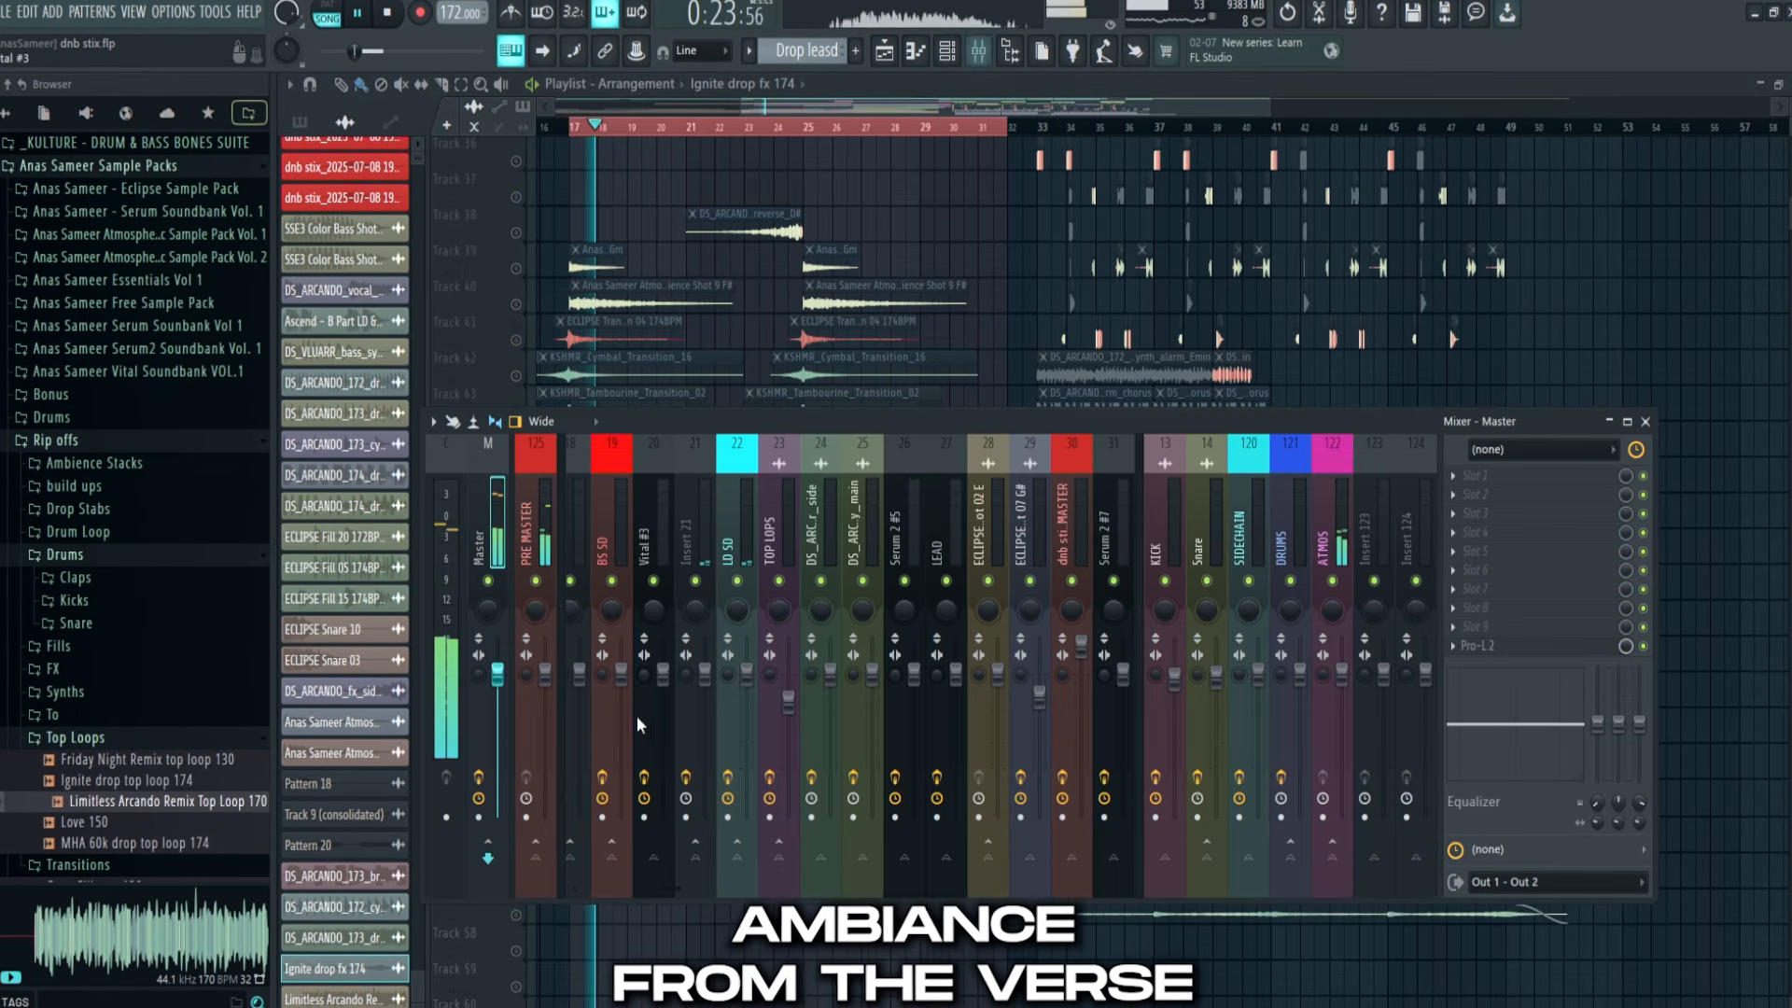
click(477, 817)
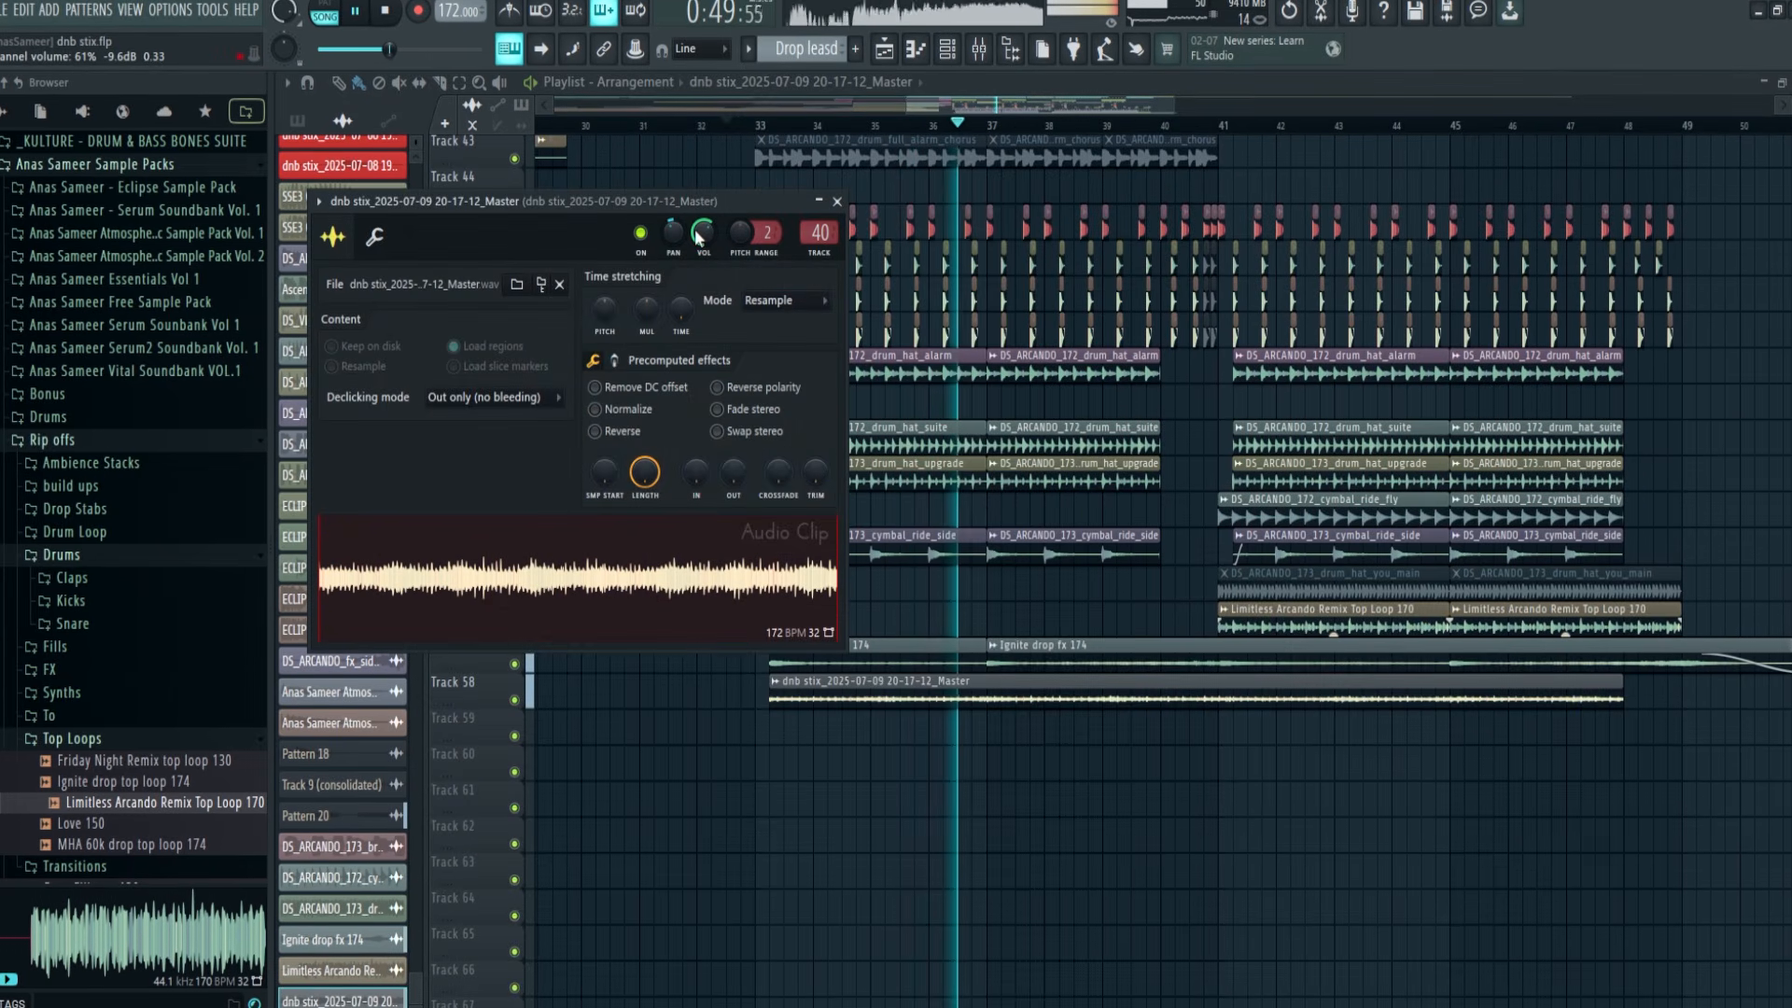
drag(696, 236, 696, 260)
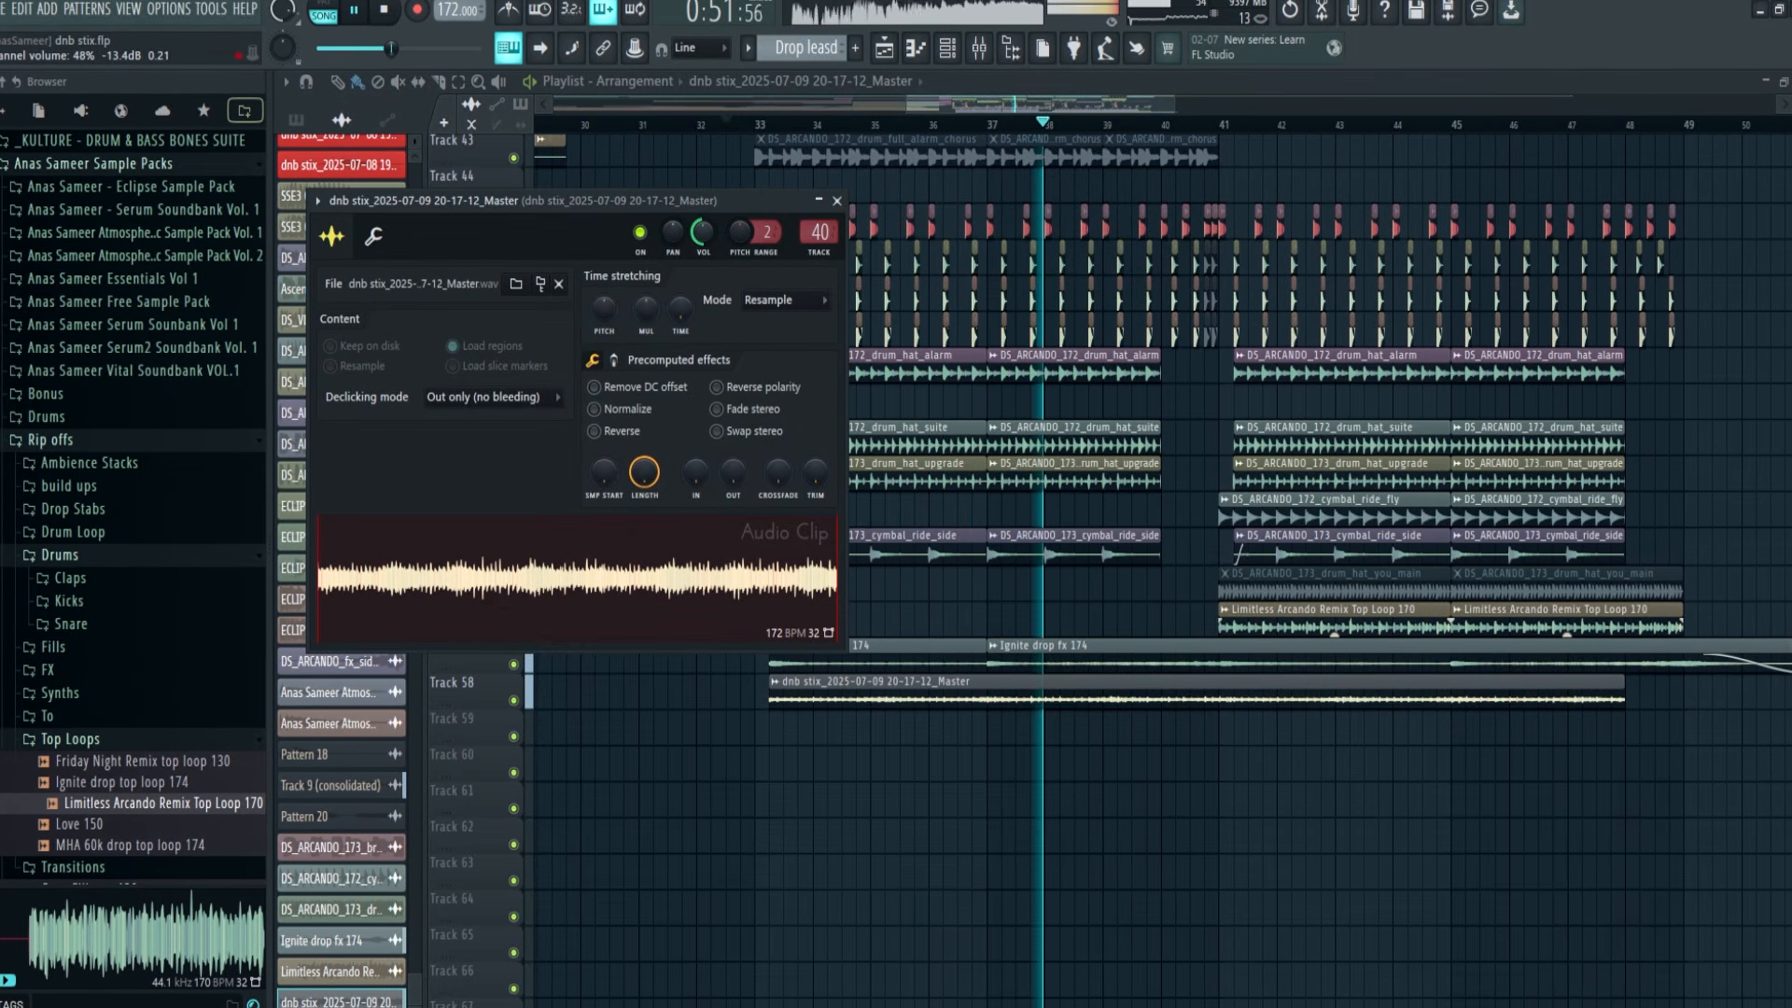
click(836, 201)
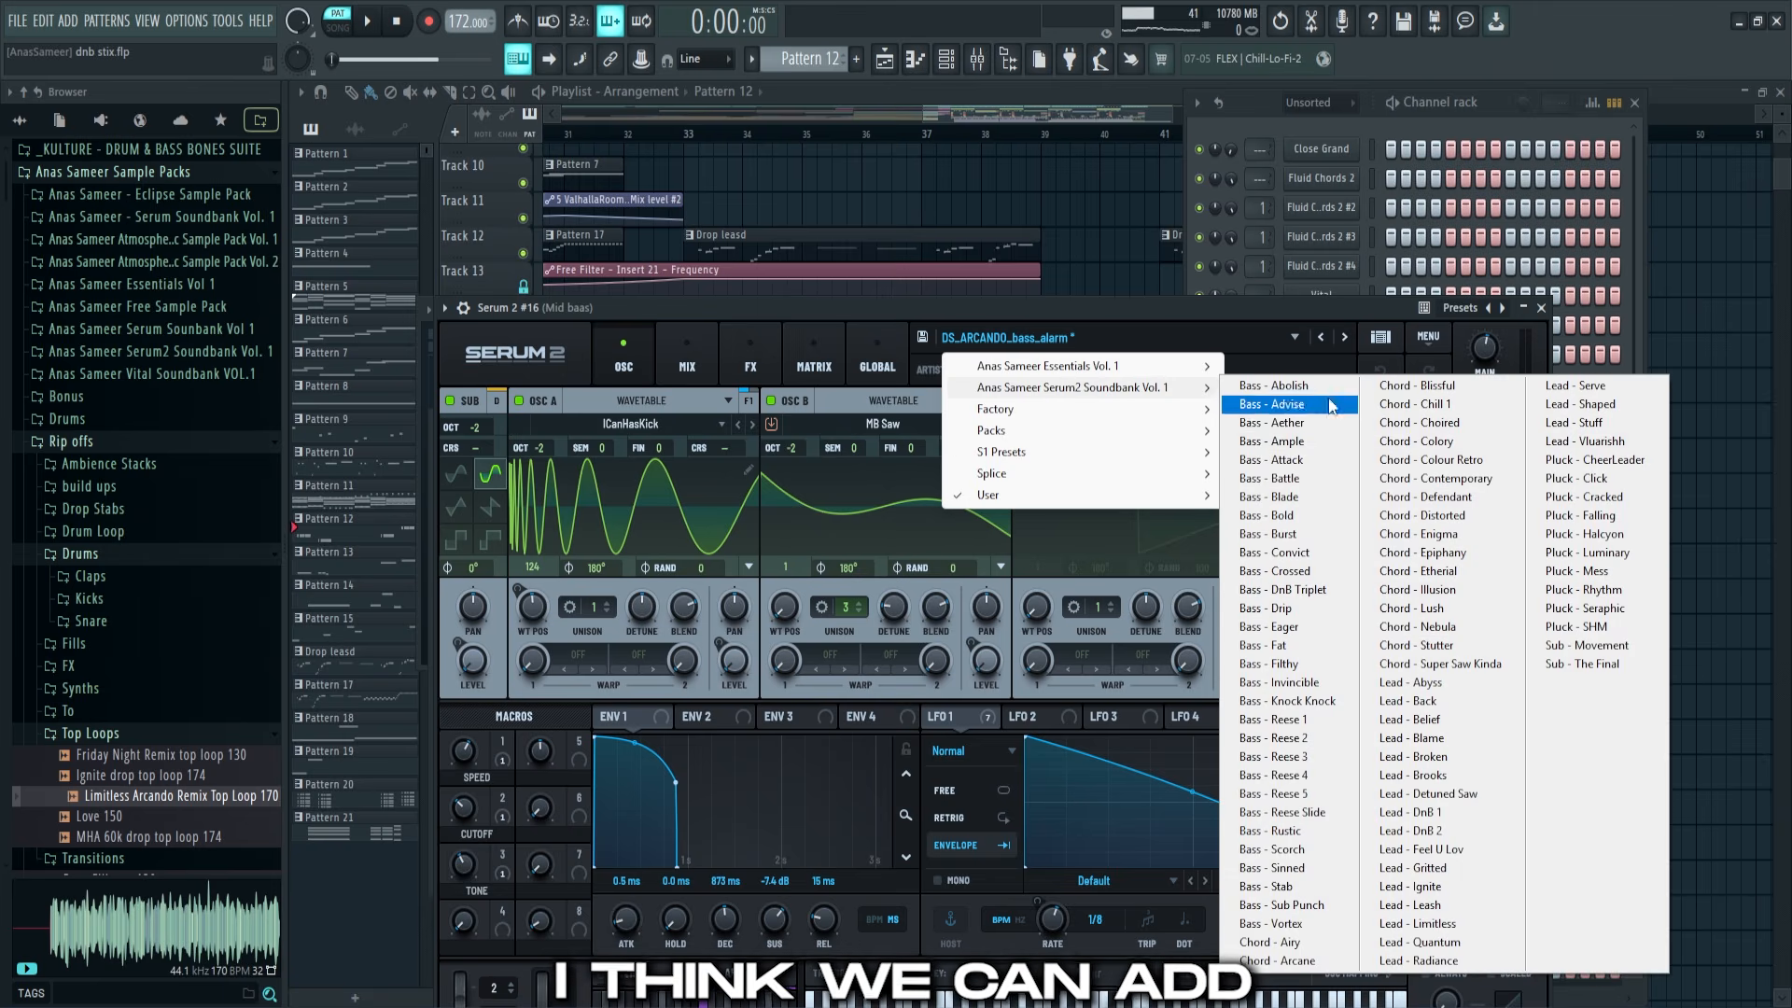
Audition bass presets from Serum2 Soundbank Vol. 1 in Serum 2 #16, starting with Bass - Battle, against the playing track
click(1298, 485)
key(space)
click(1344, 336)
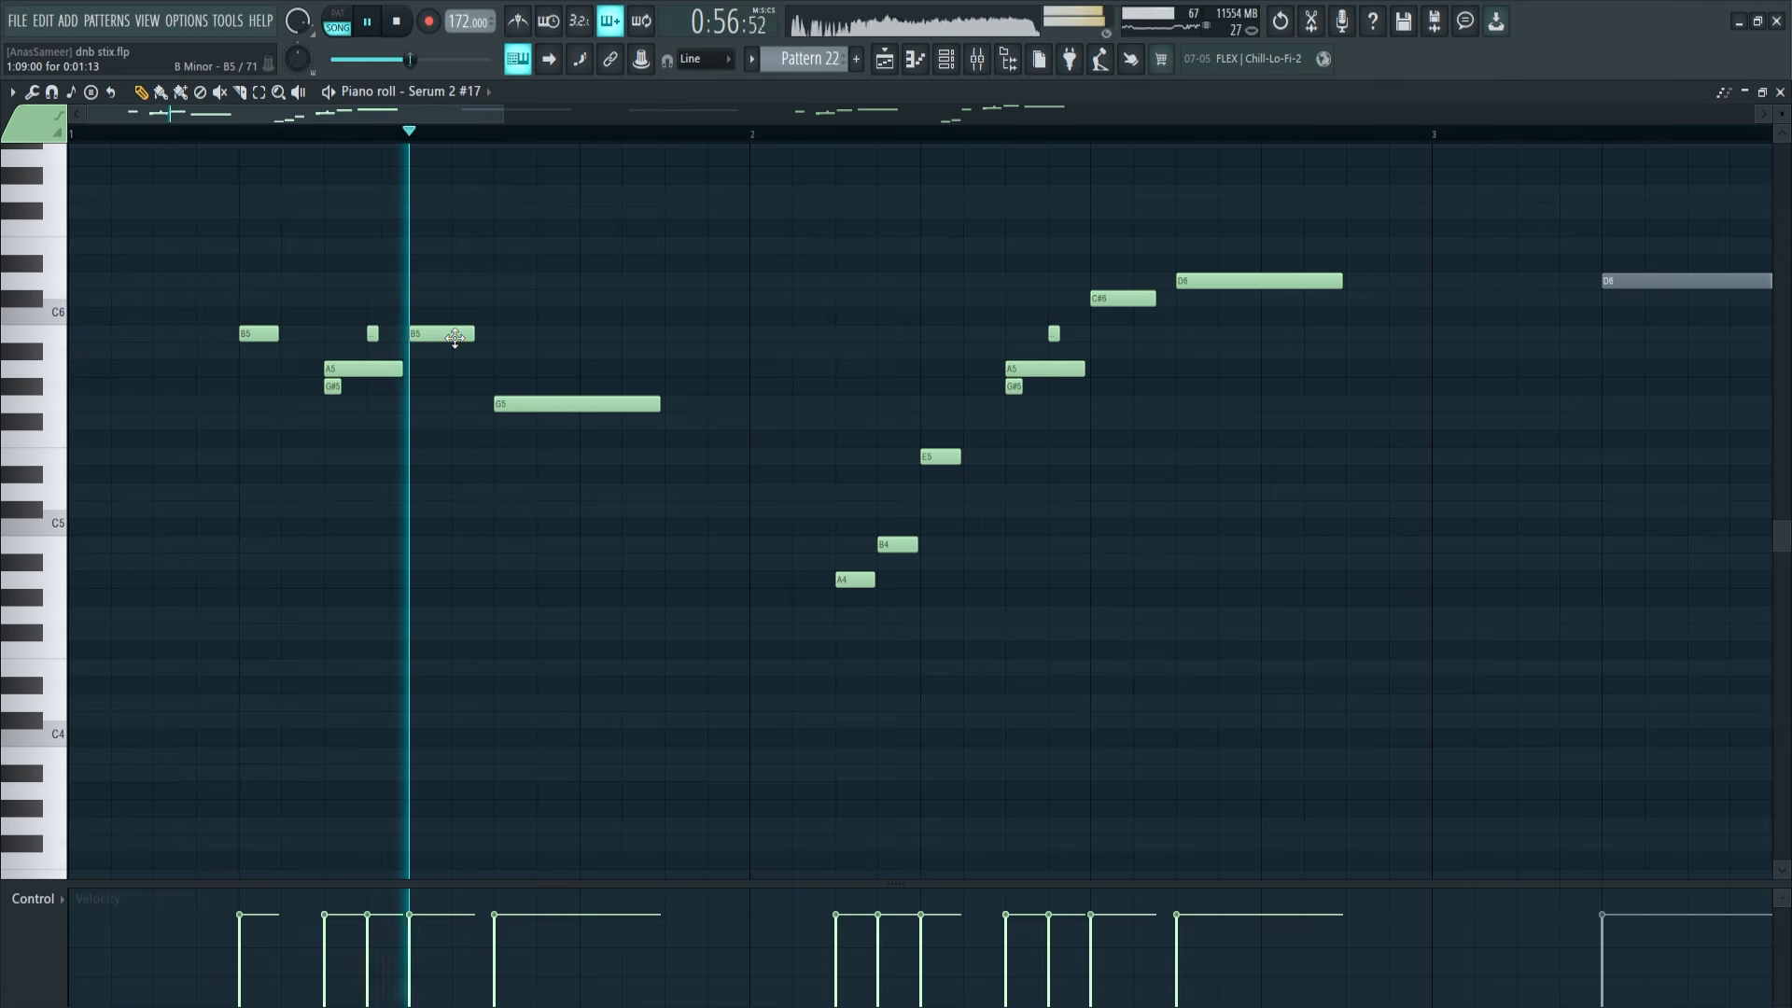
Change the ending of the second Serum 2 #17 phrase in Pattern 22, moving the C#6 note to B5 and the long D6 note to E5
key(space)
drag(1124, 297, 1123, 333)
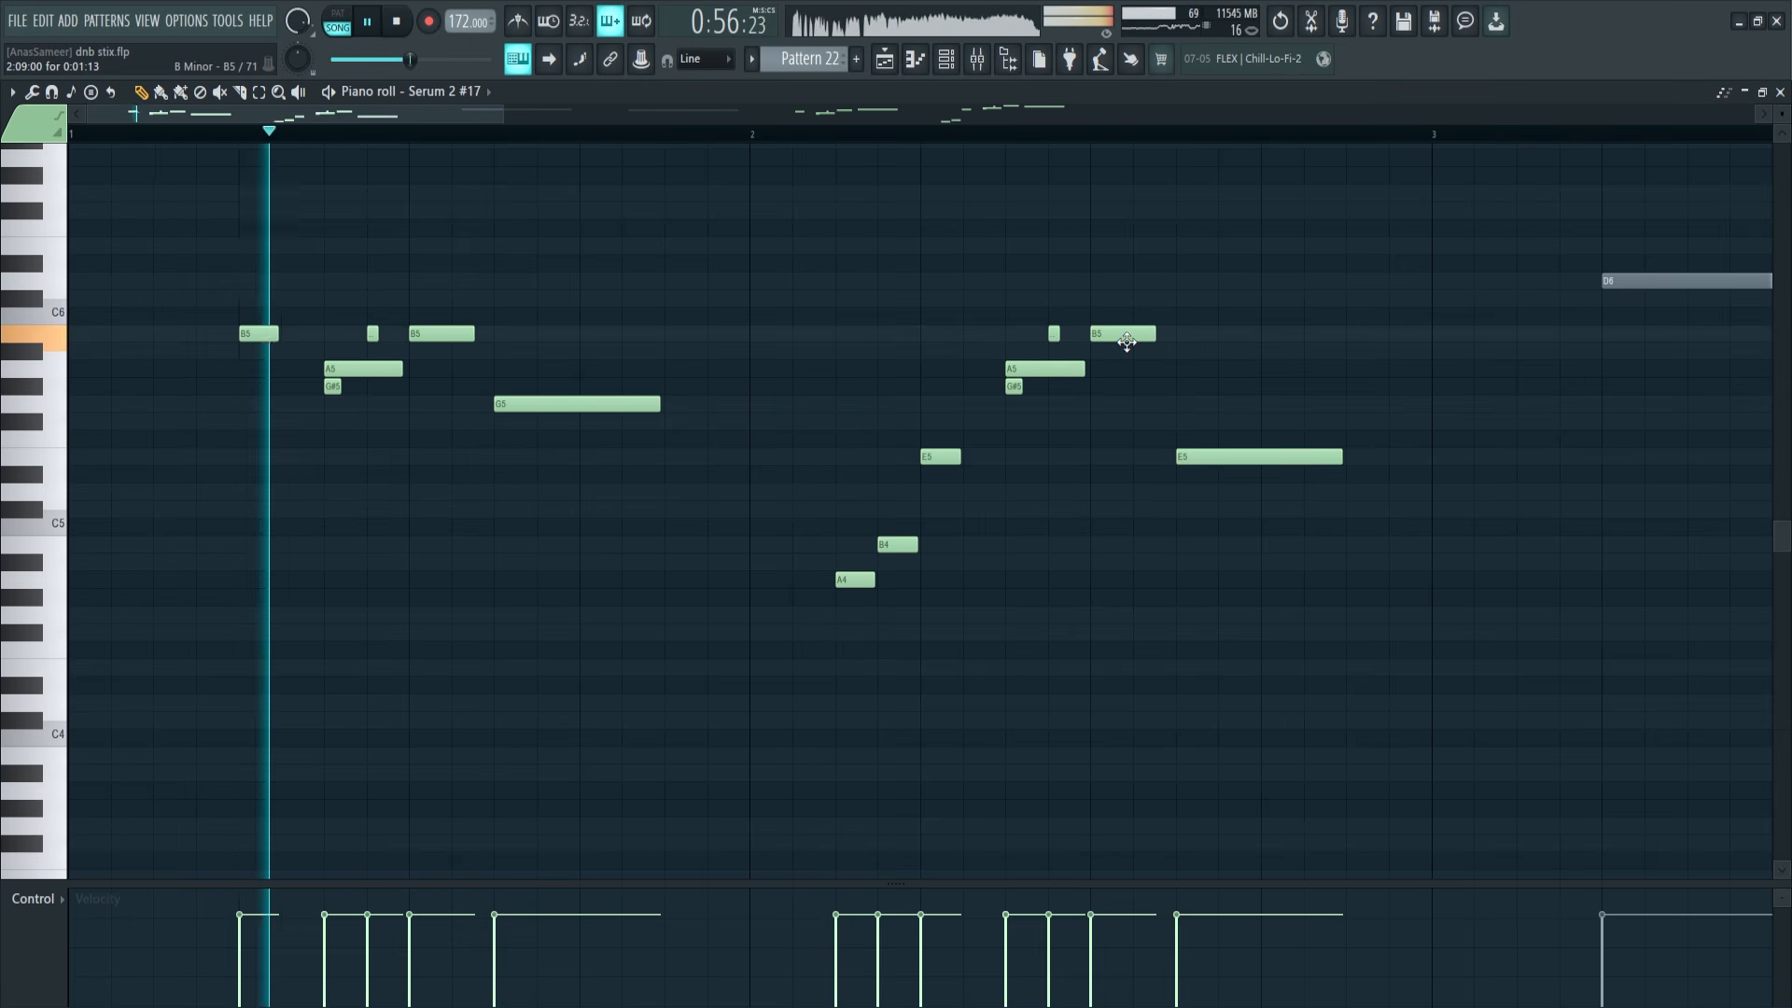
drag(1202, 279, 1202, 396)
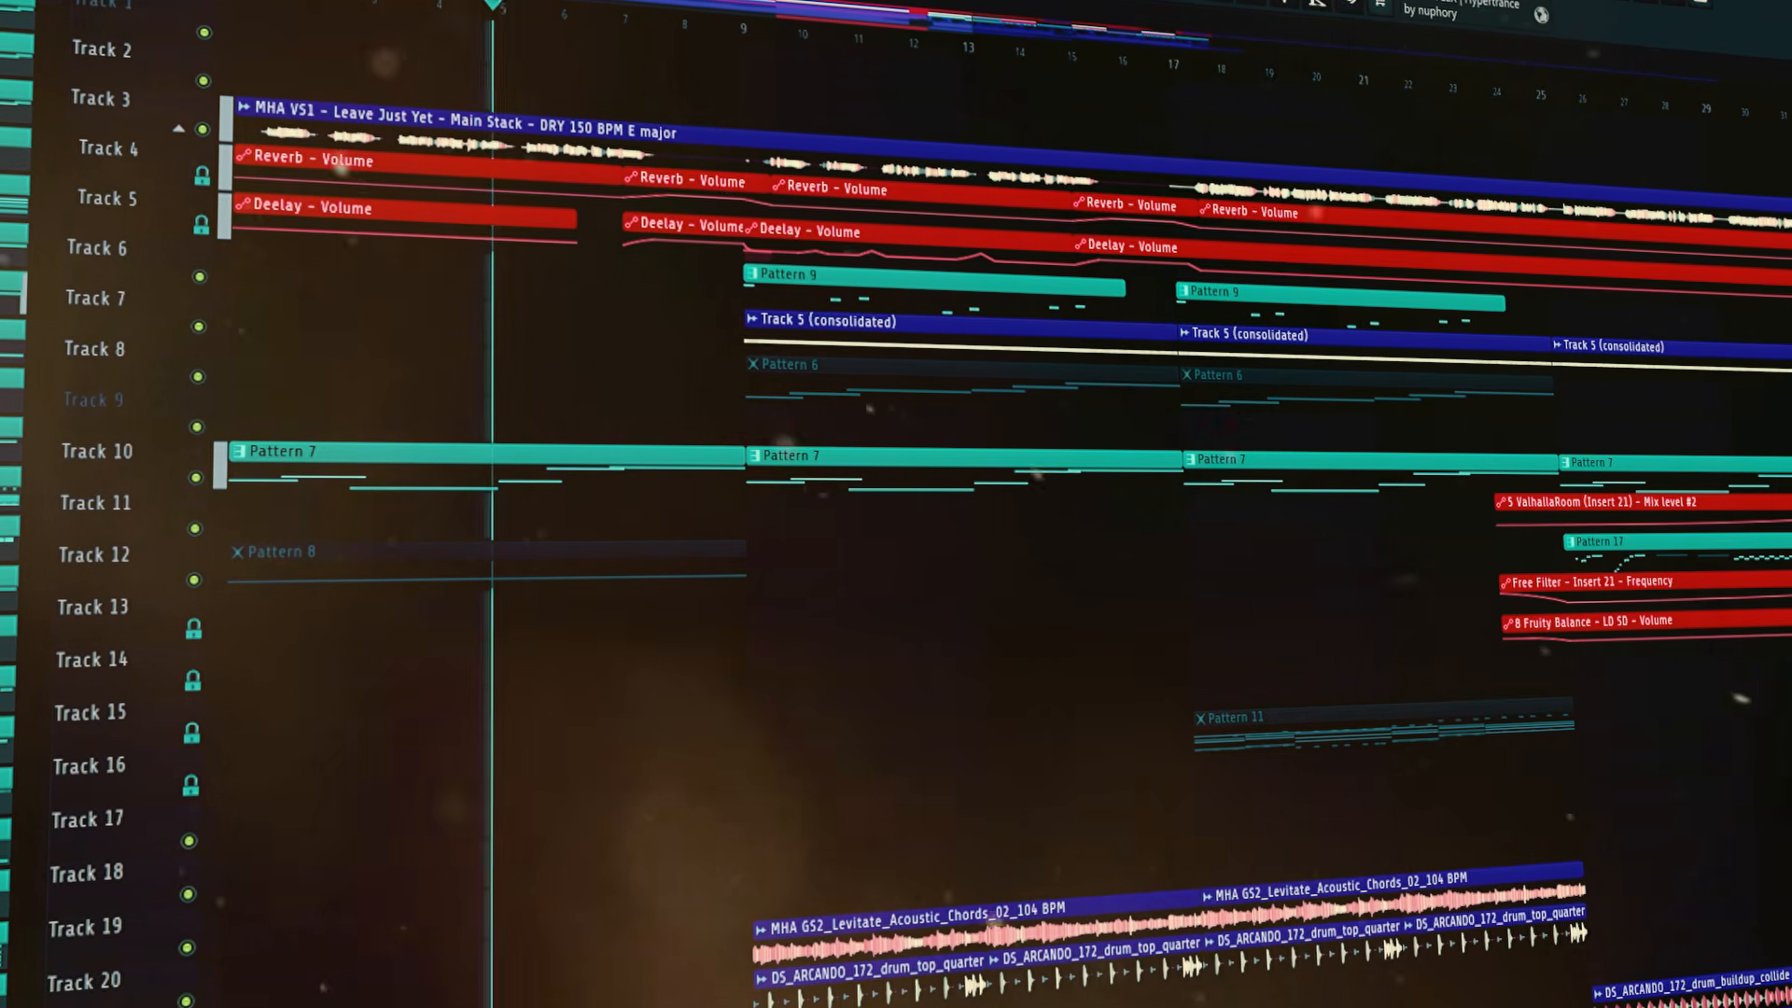
scroll(896, 522, down, 10)
scroll(896, 522, down, 6)
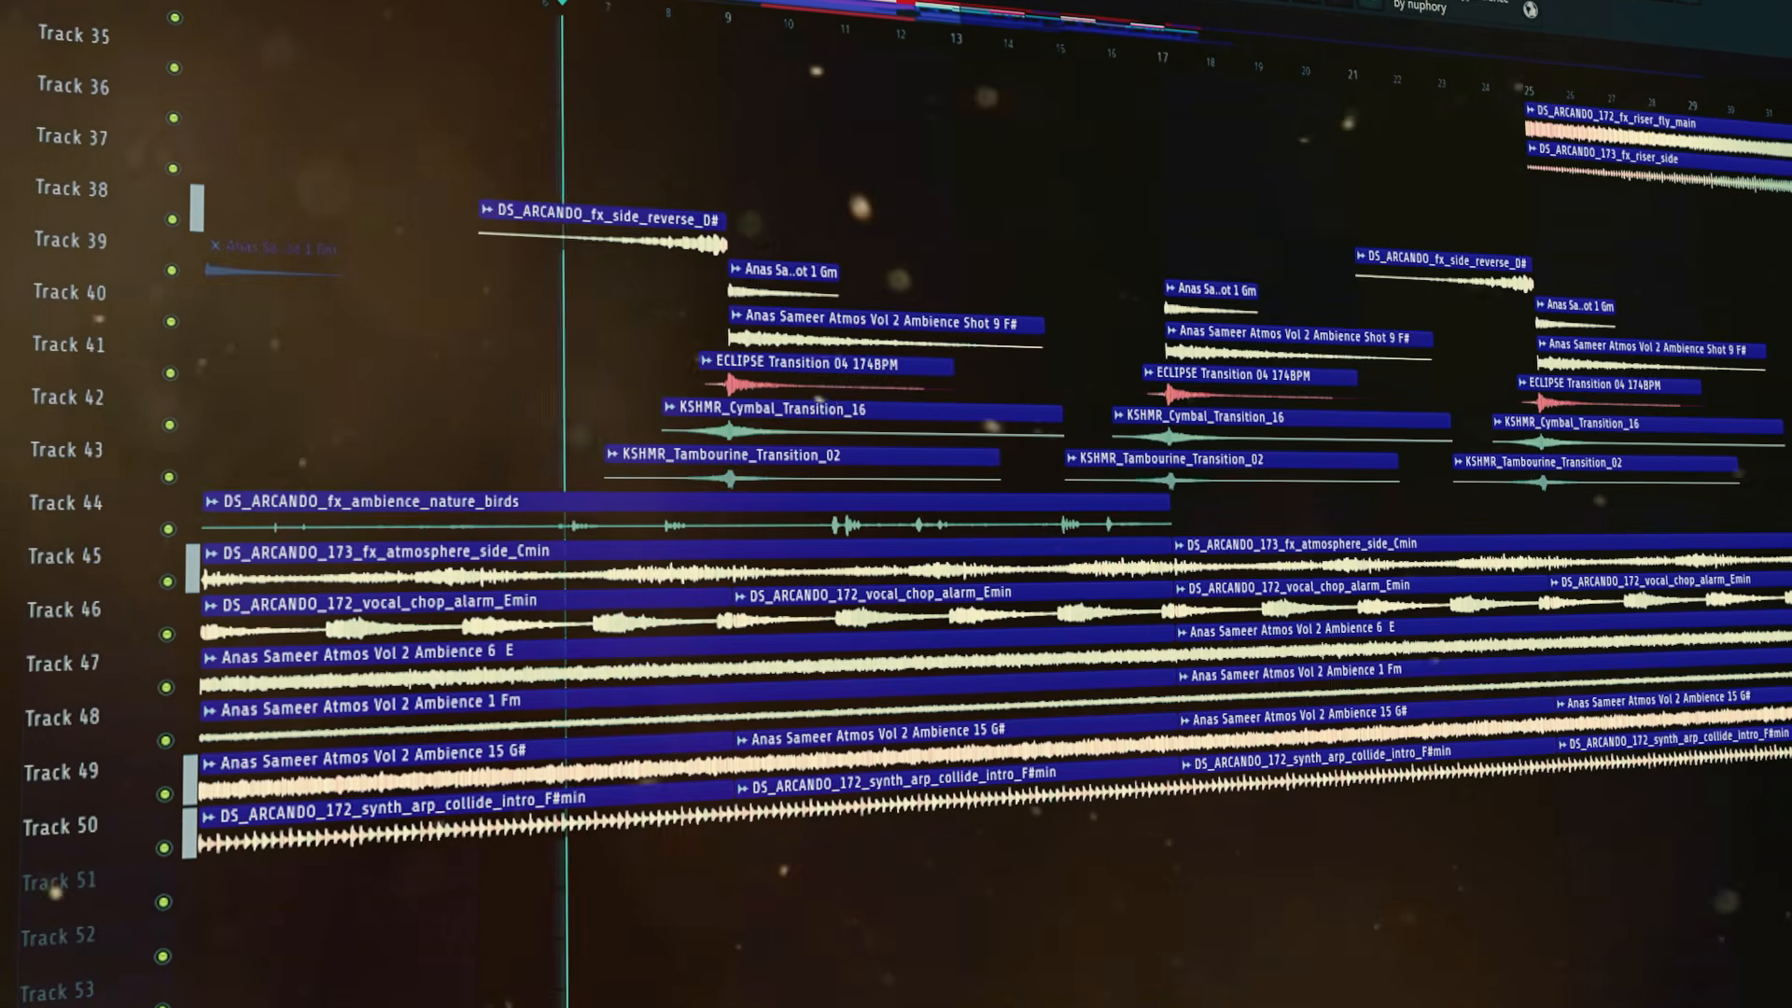
scroll(896, 522, up, 17)
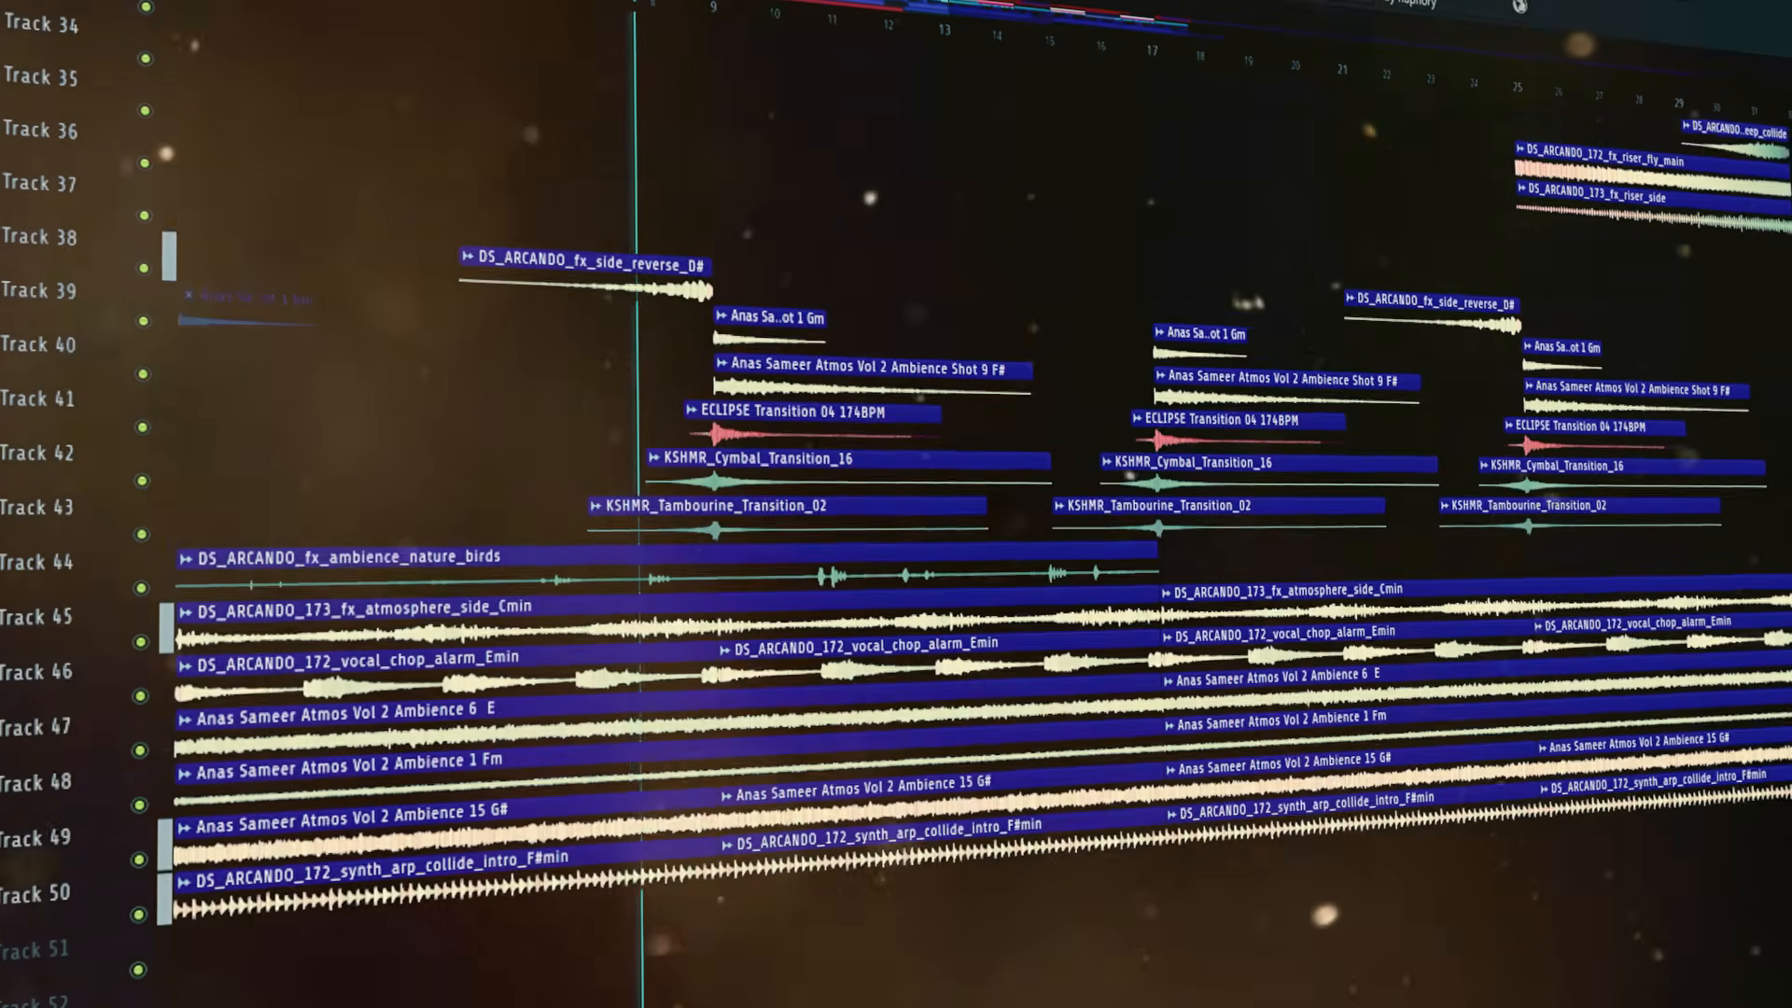
scroll(896, 523, down, 2)
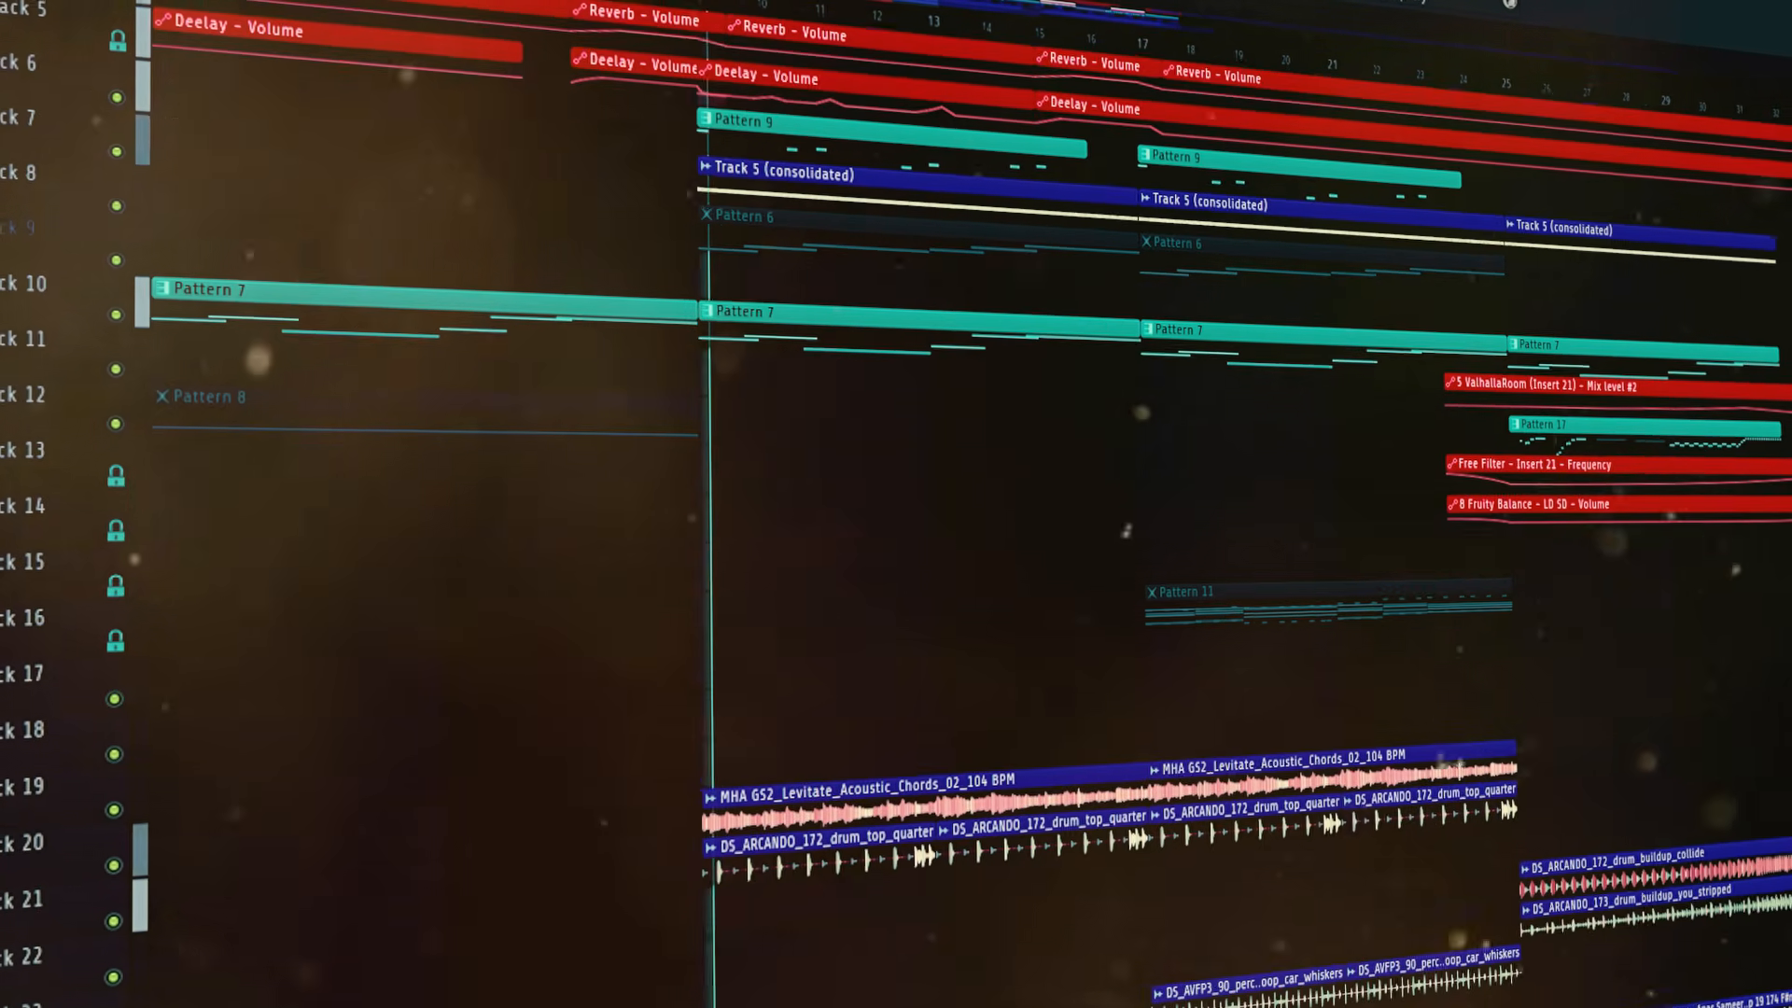
scroll(896, 523, up, 2)
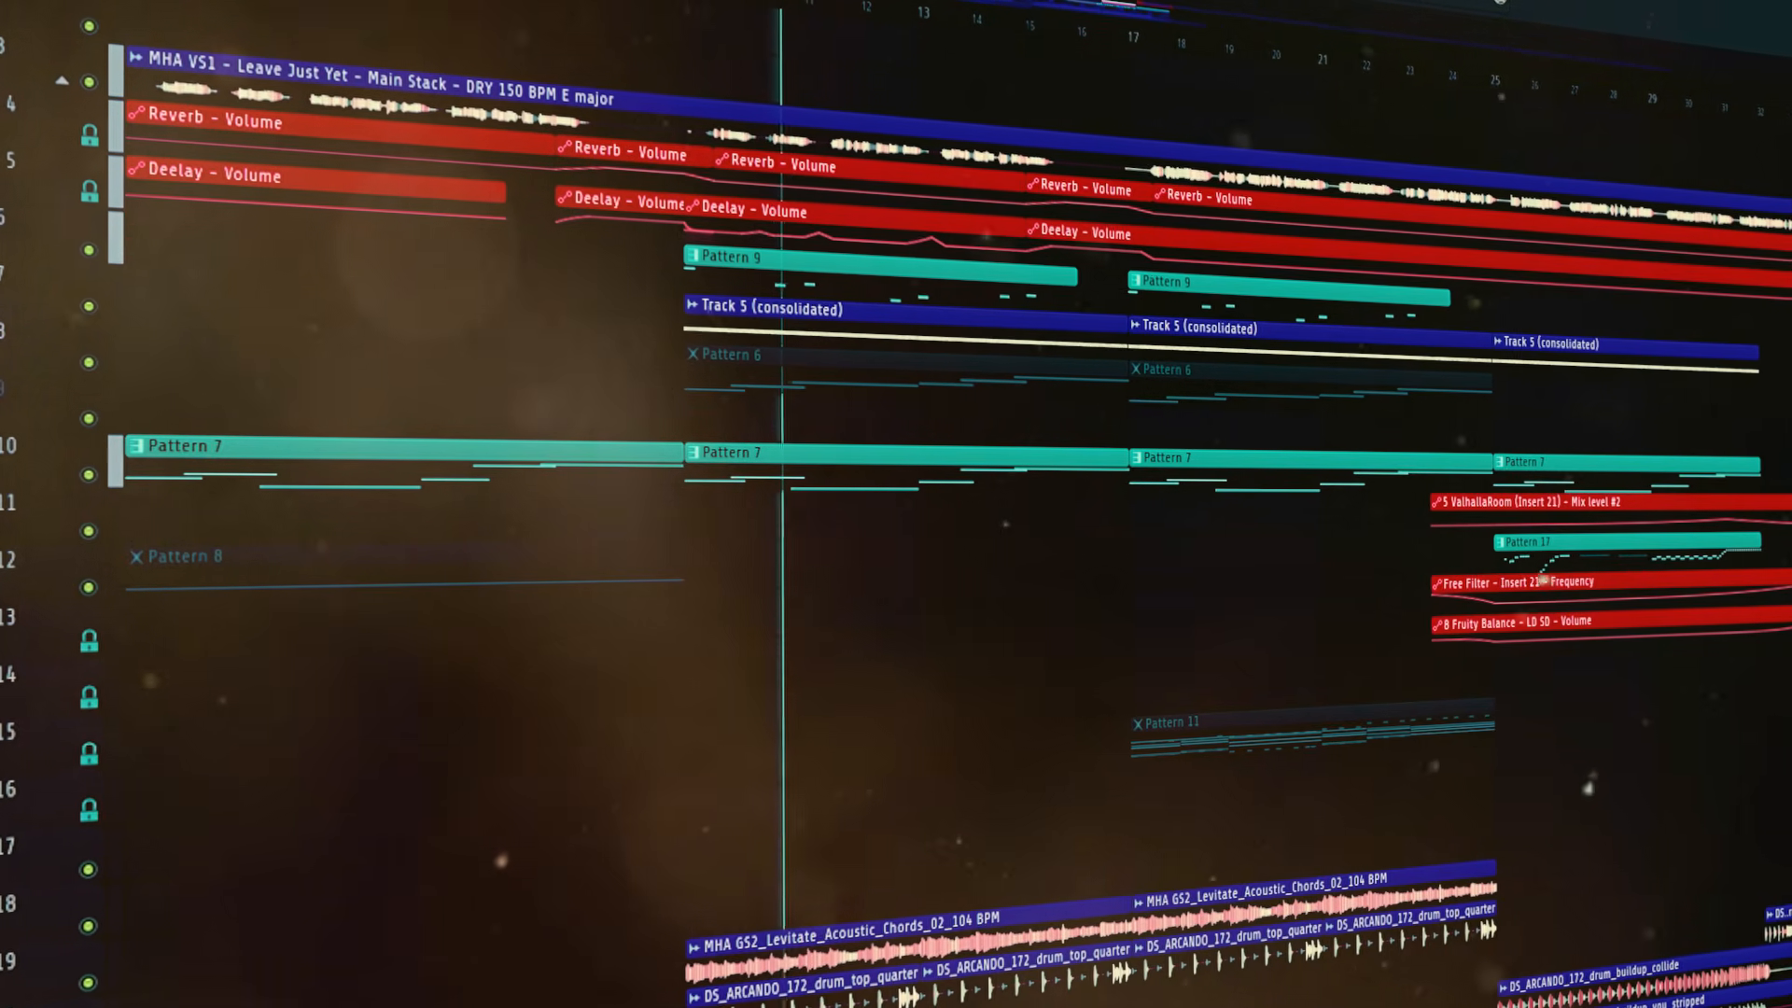